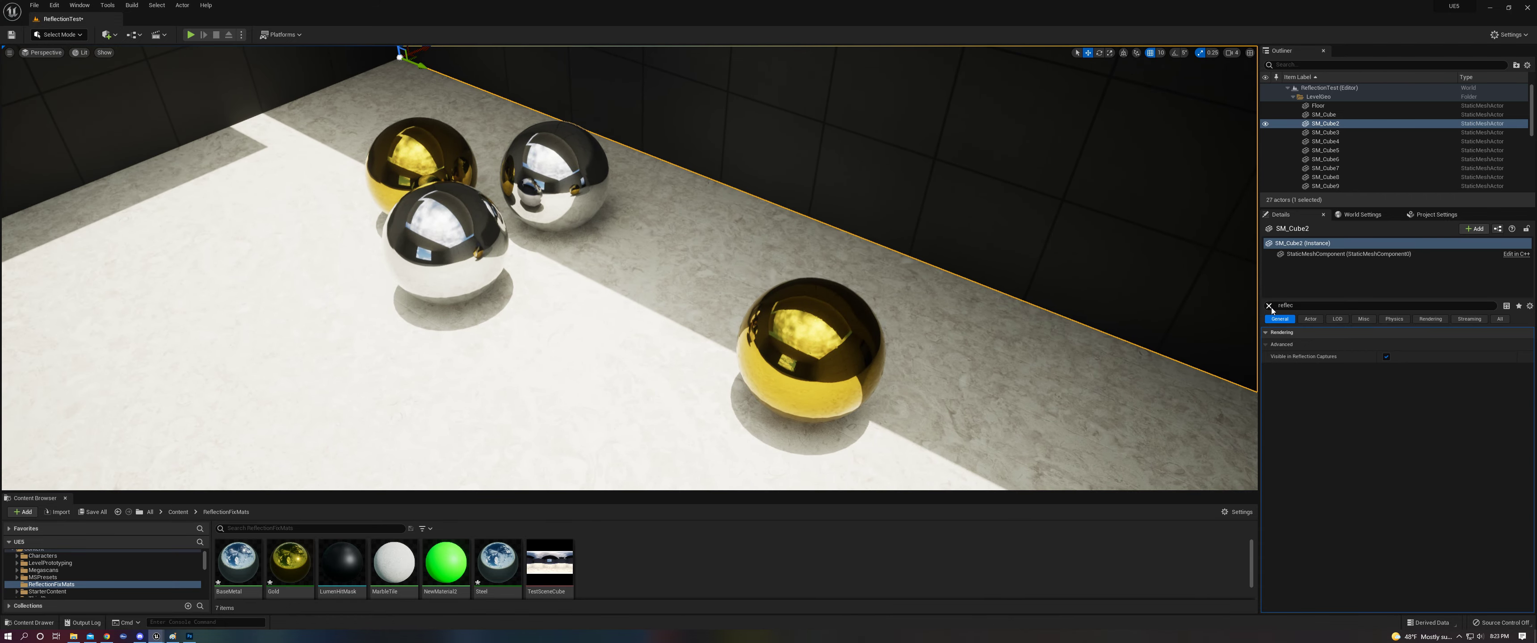
# Step: Disable Use RT Switch in the Steel and Gold material instances
pyautogui.scroll(-5, 1316, 173)
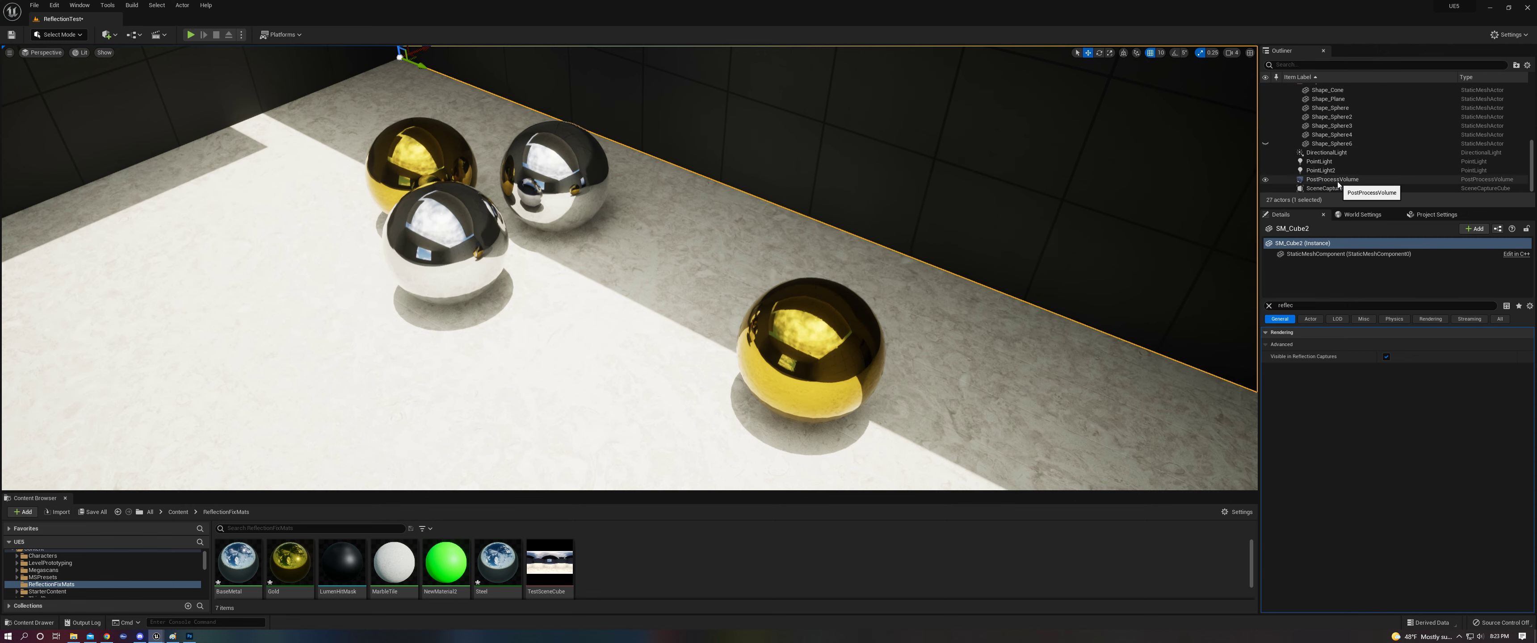
pyautogui.moveTo(1068, 203); pyautogui.dragTo(1068, 203, button='right')
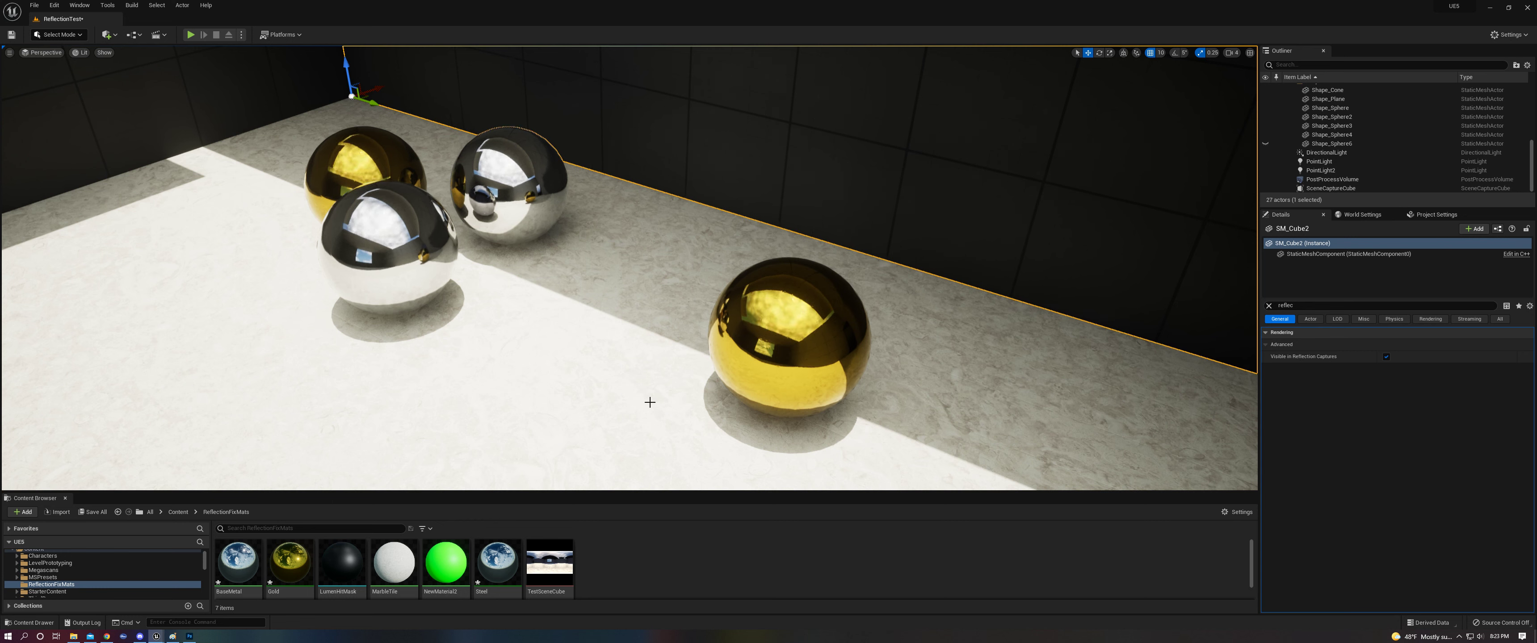
pyautogui.doubleClick(289, 561)
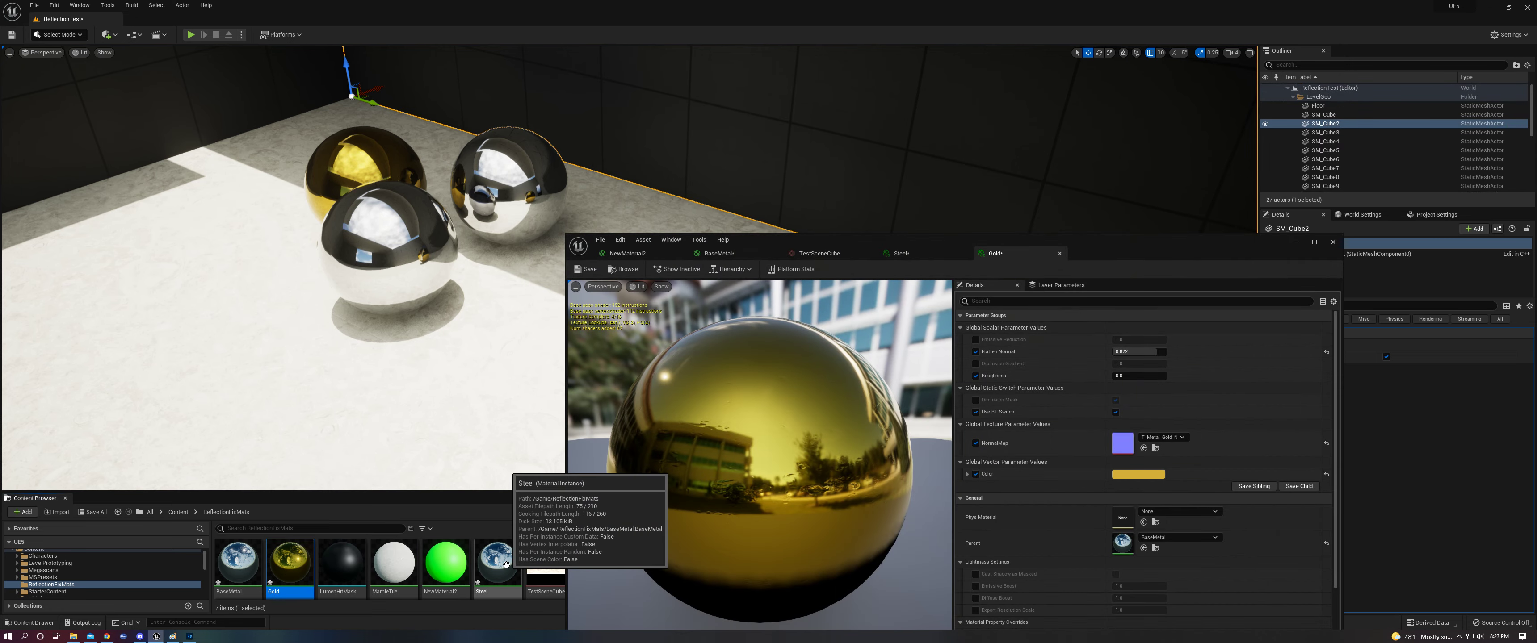
pyautogui.doubleClick(506, 562)
pyautogui.click(1115, 412)
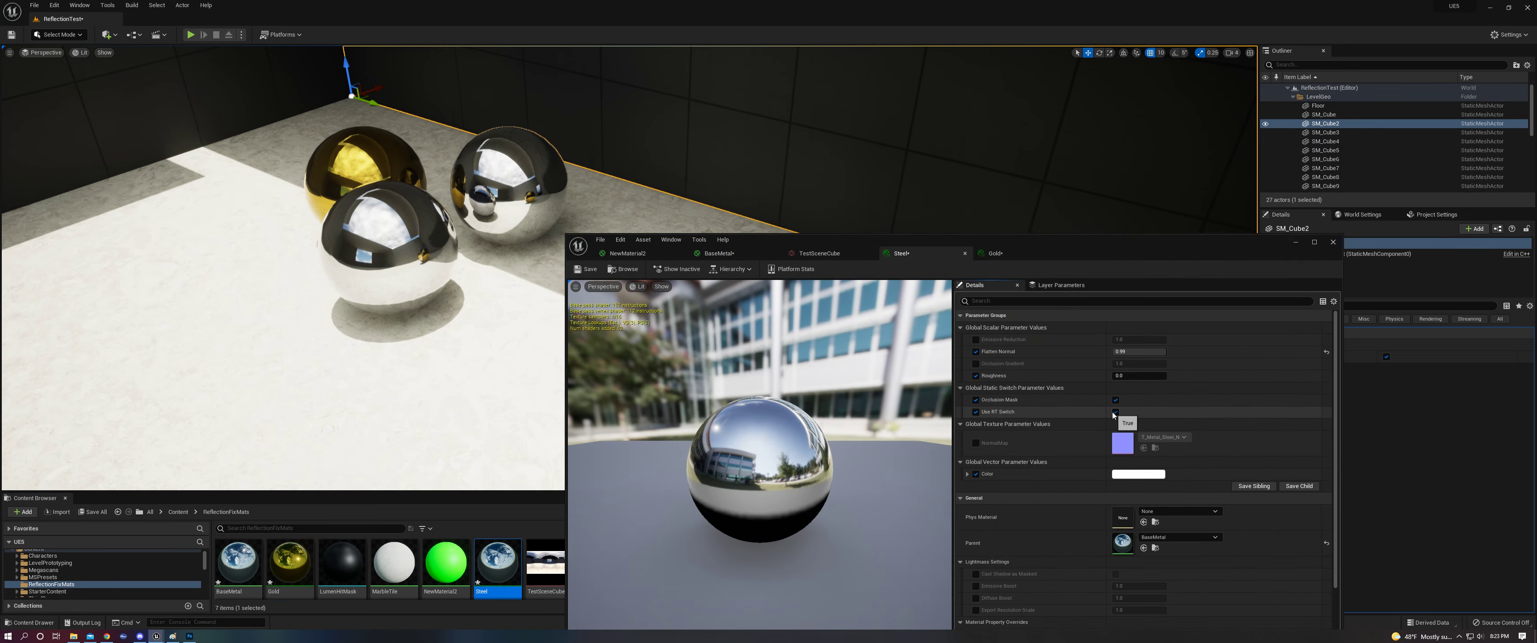
pyautogui.click(995, 253)
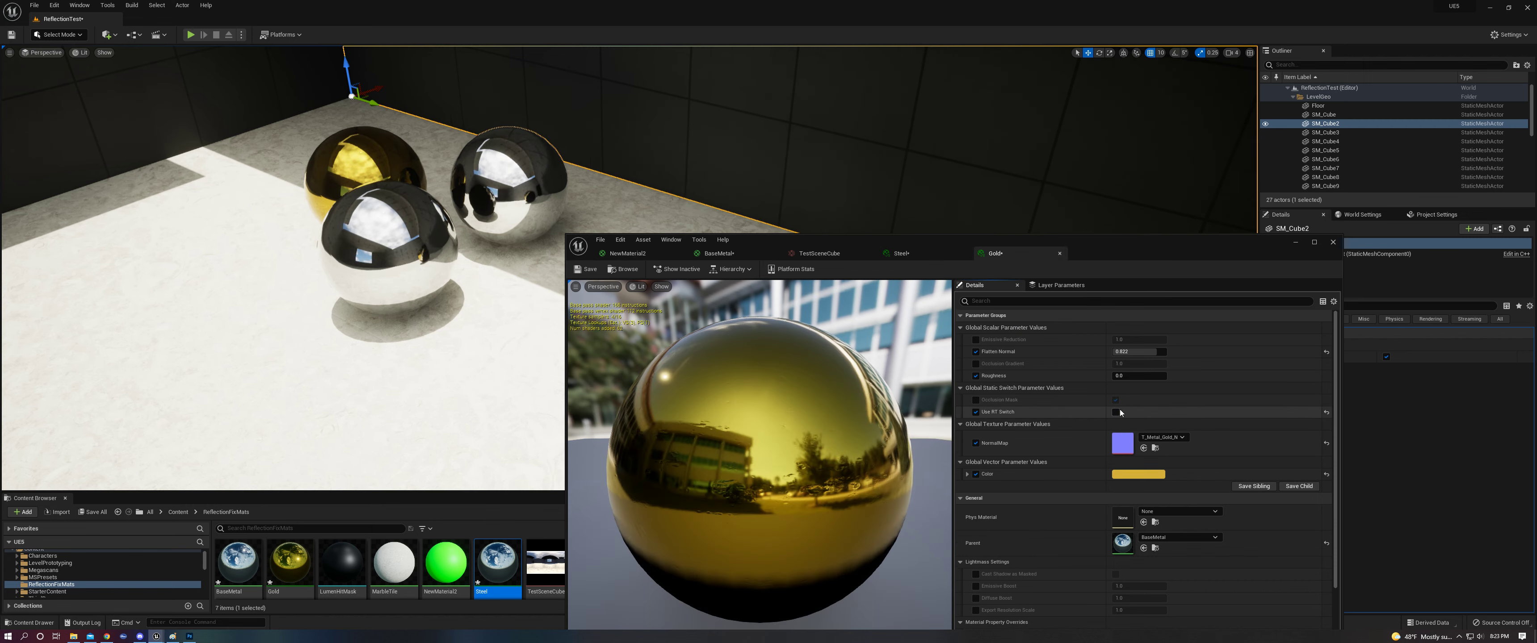
pyautogui.click(1295, 242)
# Step: Set the PostProcessVolume's Lumen reflections Ray Lighting Mode to Surface Cache
pyautogui.moveTo(1064, 297)
pyautogui.mouseDown(button='right')
pyautogui.moveTo(1015, 299)
pyautogui.moveTo(1012, 317)
pyautogui.moveTo(1044, 298)
pyautogui.moveTo(1098, 307)
pyautogui.moveTo(1083, 302)
pyautogui.mouseUp(button='right')
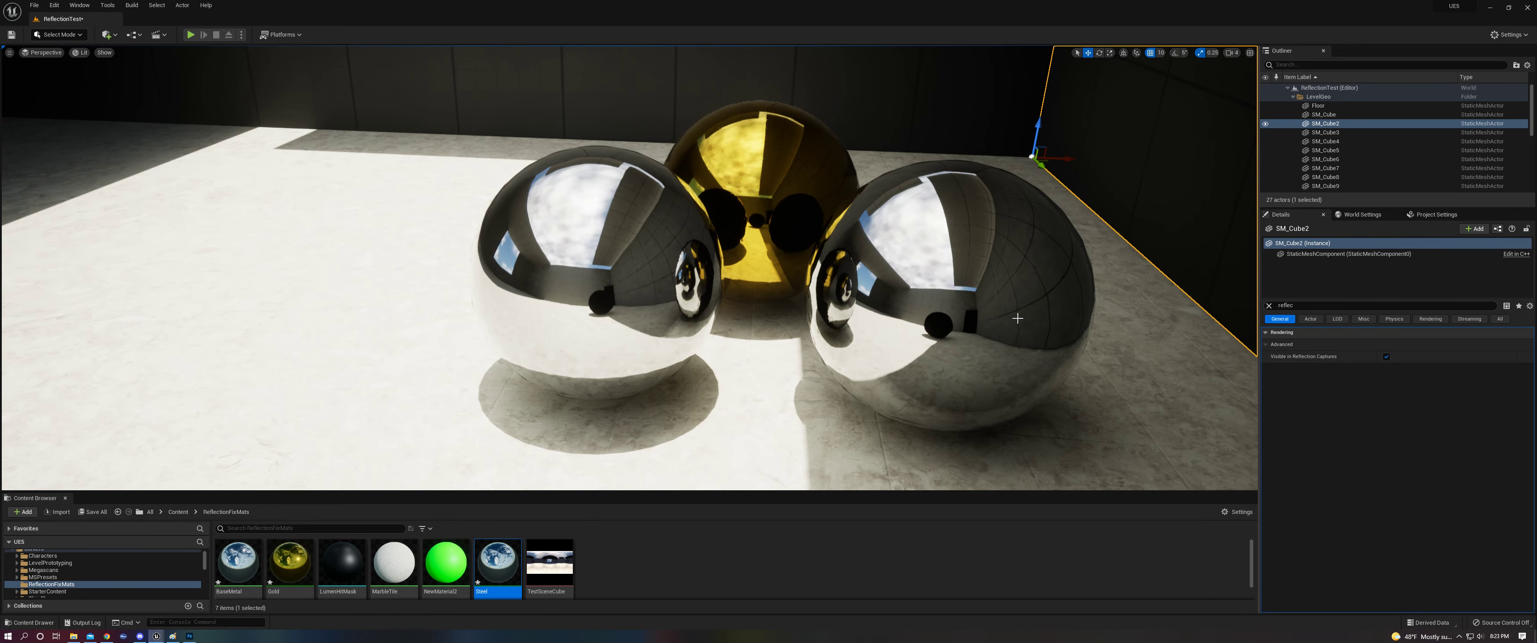
pyautogui.moveTo(921, 327); pyautogui.dragTo(974, 341, button='right')
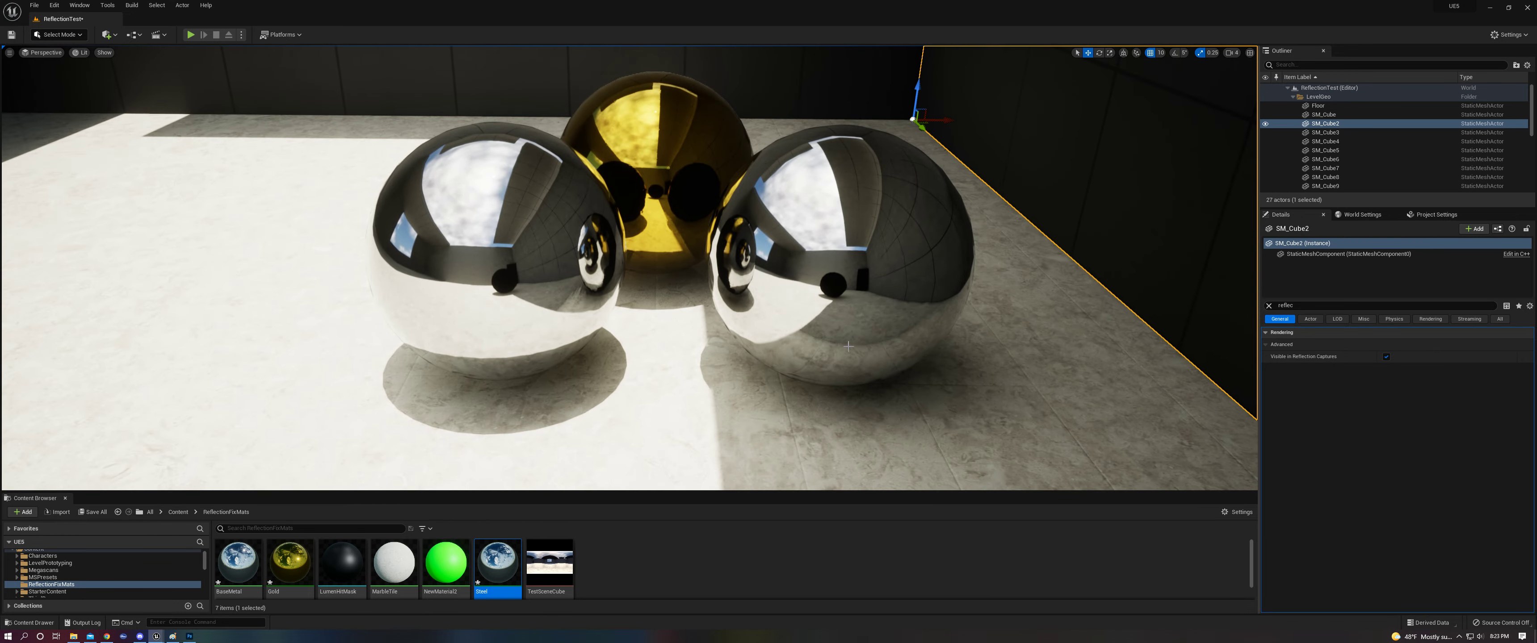
pyautogui.moveTo(844, 362)
pyautogui.mouseDown(button='right')
pyautogui.moveTo(838, 337)
pyautogui.moveTo(863, 360)
pyautogui.moveTo(871, 334)
pyautogui.moveTo(871, 358)
pyautogui.mouseUp(button='right')
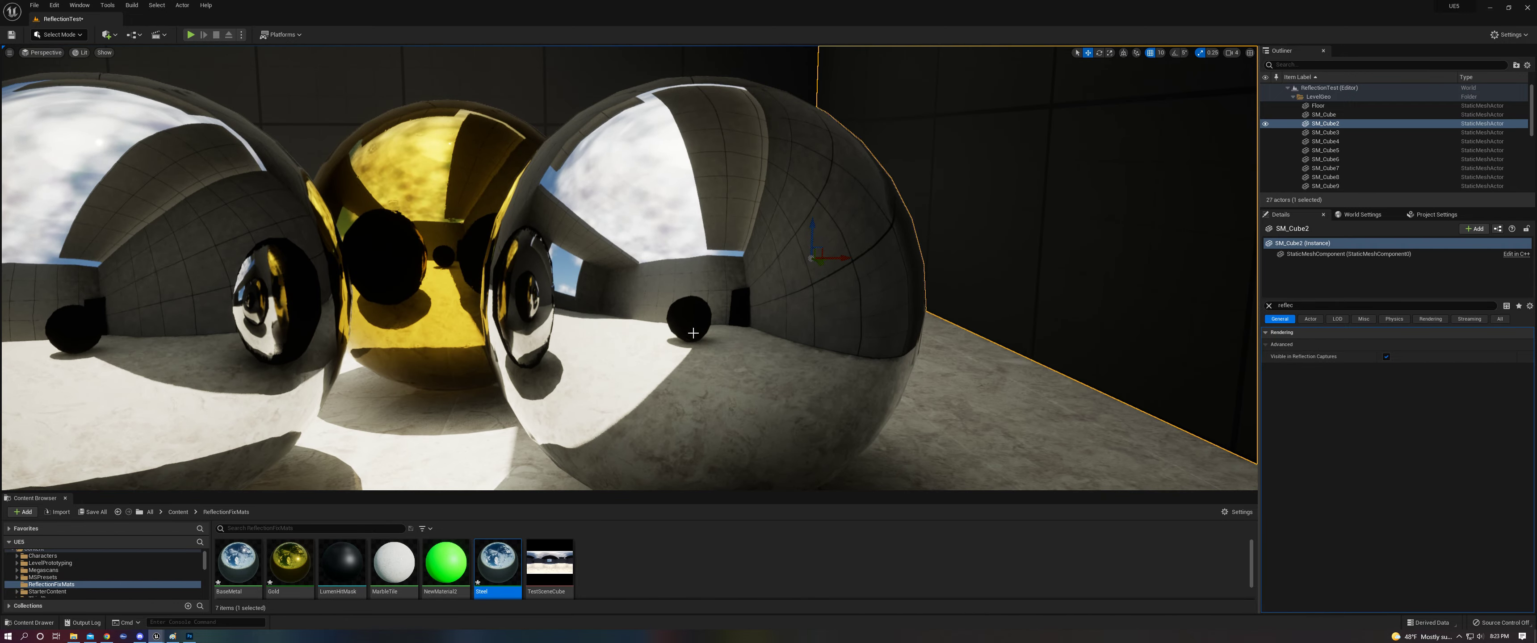
pyautogui.moveTo(692, 333)
pyautogui.mouseDown(button='right')
pyautogui.moveTo(644, 336)
pyautogui.moveTo(698, 347)
pyautogui.mouseUp(button='right')
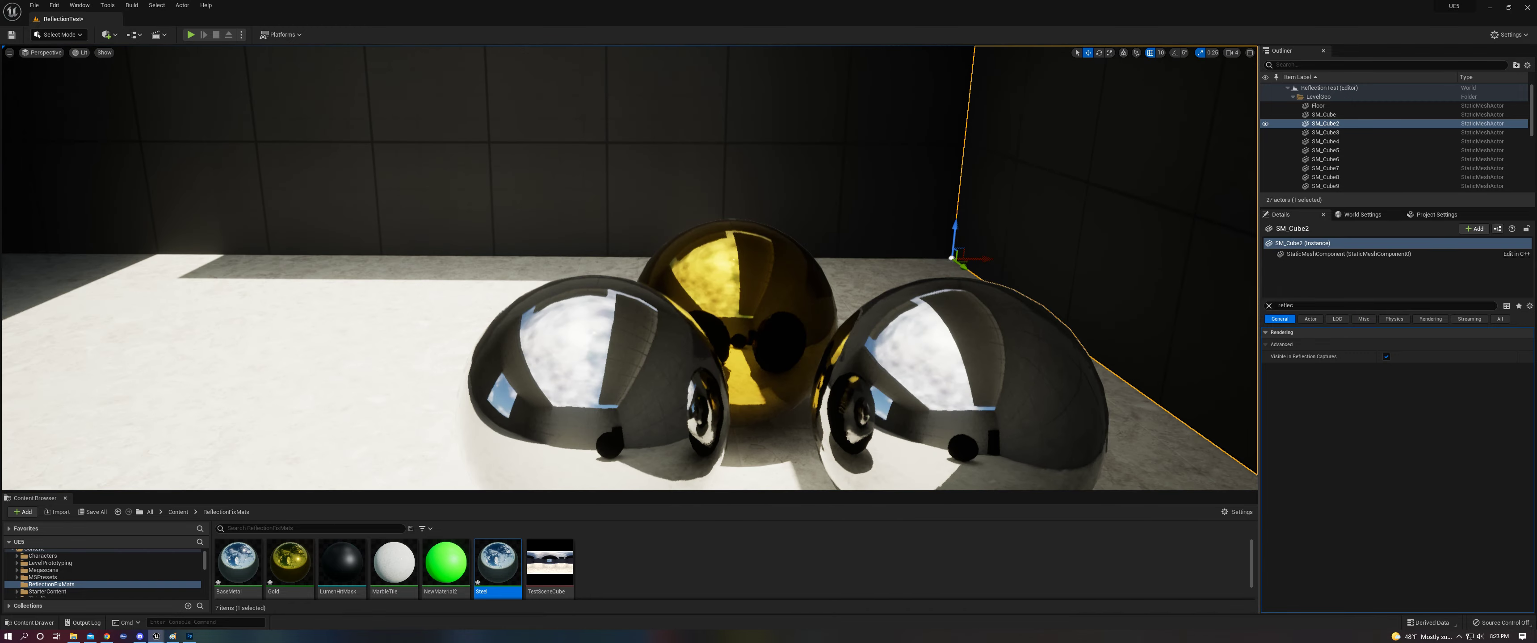
pyautogui.moveTo(868, 394); pyautogui.dragTo(793, 382, button='right')
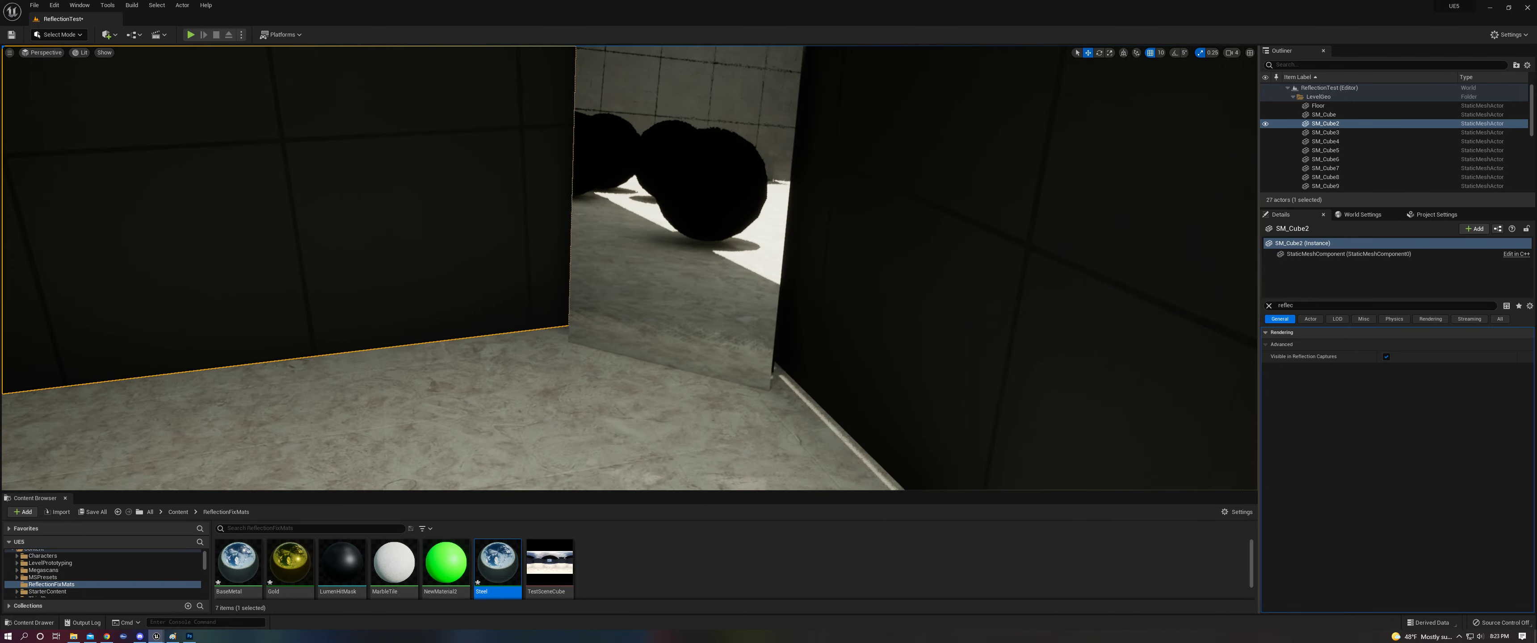
pyautogui.scroll(-5, 1339, 137)
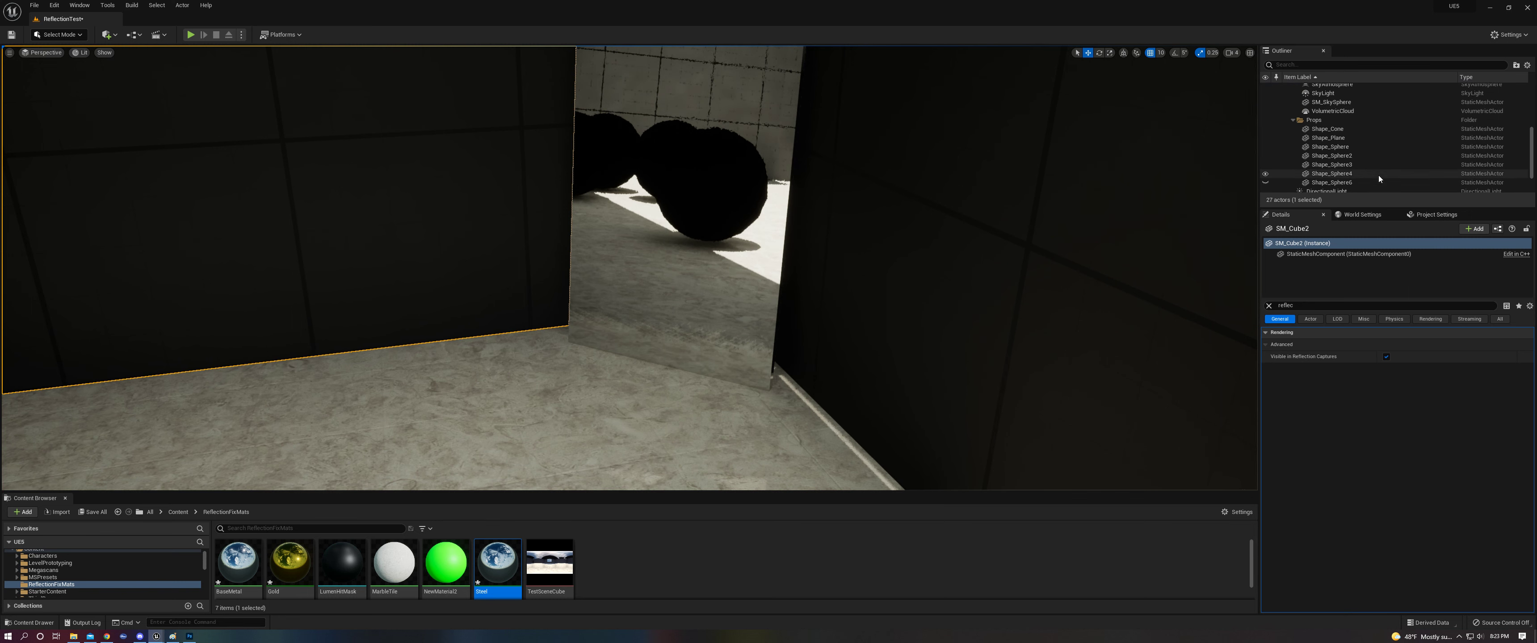
pyautogui.scroll(-3, 1340, 137)
pyautogui.click(1334, 179)
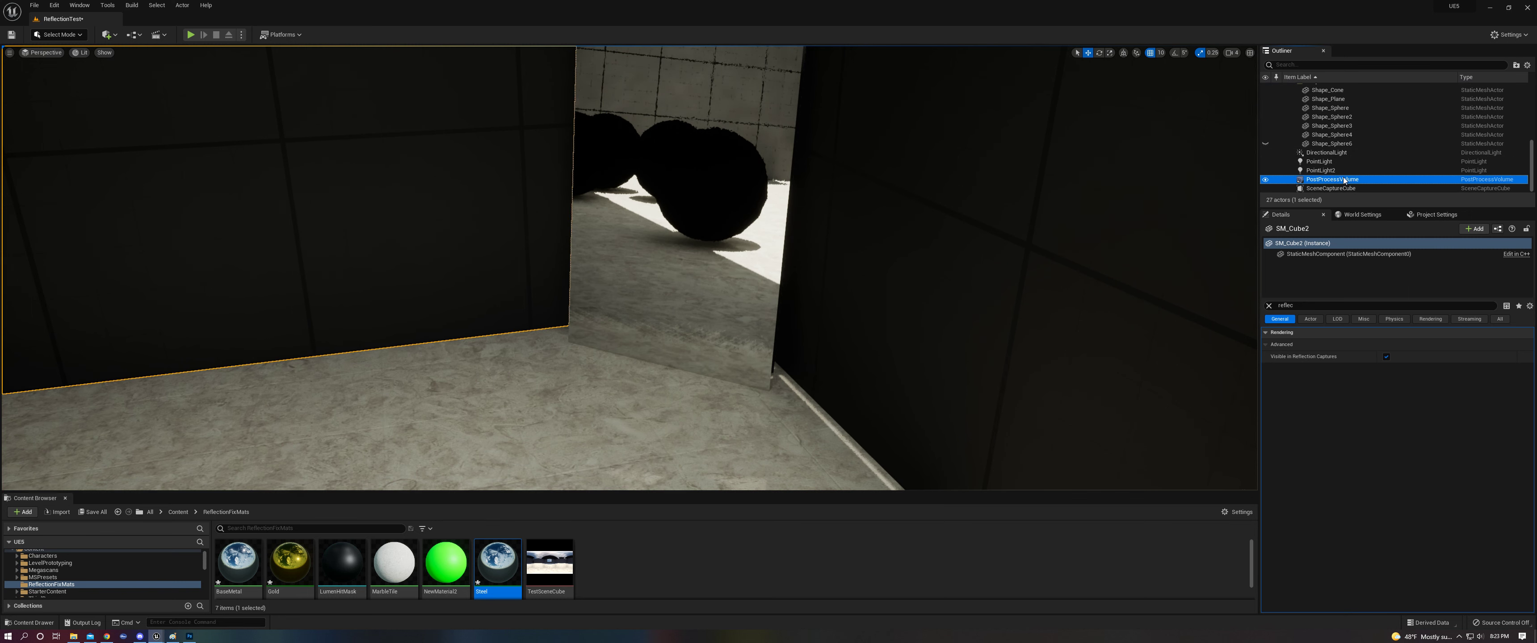
pyautogui.click(1389, 381)
pyautogui.click(1400, 391)
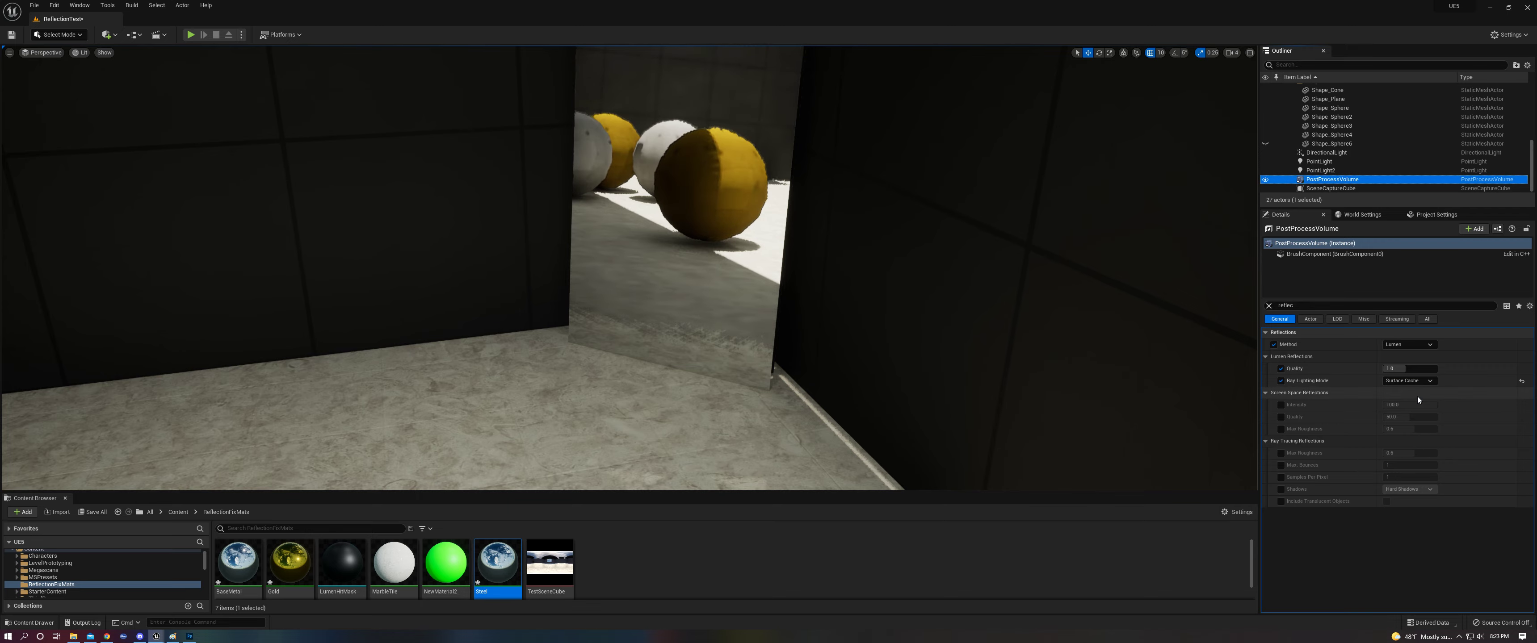
# Step: Enable Use RT Switch again in the Steel and Gold material instances
pyautogui.moveTo(1010, 314)
pyautogui.mouseDown(button='right')
pyautogui.moveTo(656, 322)
pyautogui.moveTo(1015, 319)
pyautogui.mouseUp(button='right')
pyautogui.moveTo(871, 341)
pyautogui.mouseDown(button='right')
pyautogui.moveTo(686, 340)
pyautogui.moveTo(857, 343)
pyautogui.mouseUp(button='right')
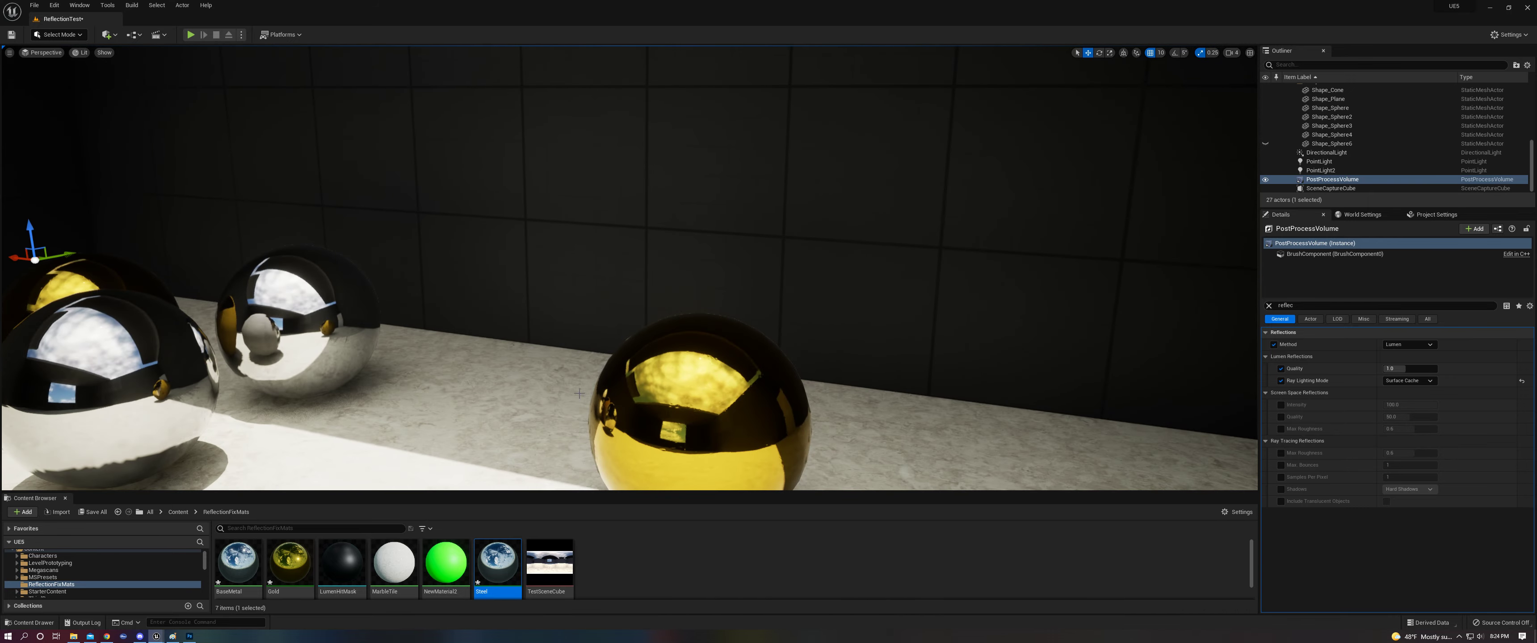
pyautogui.doubleClick(495, 561)
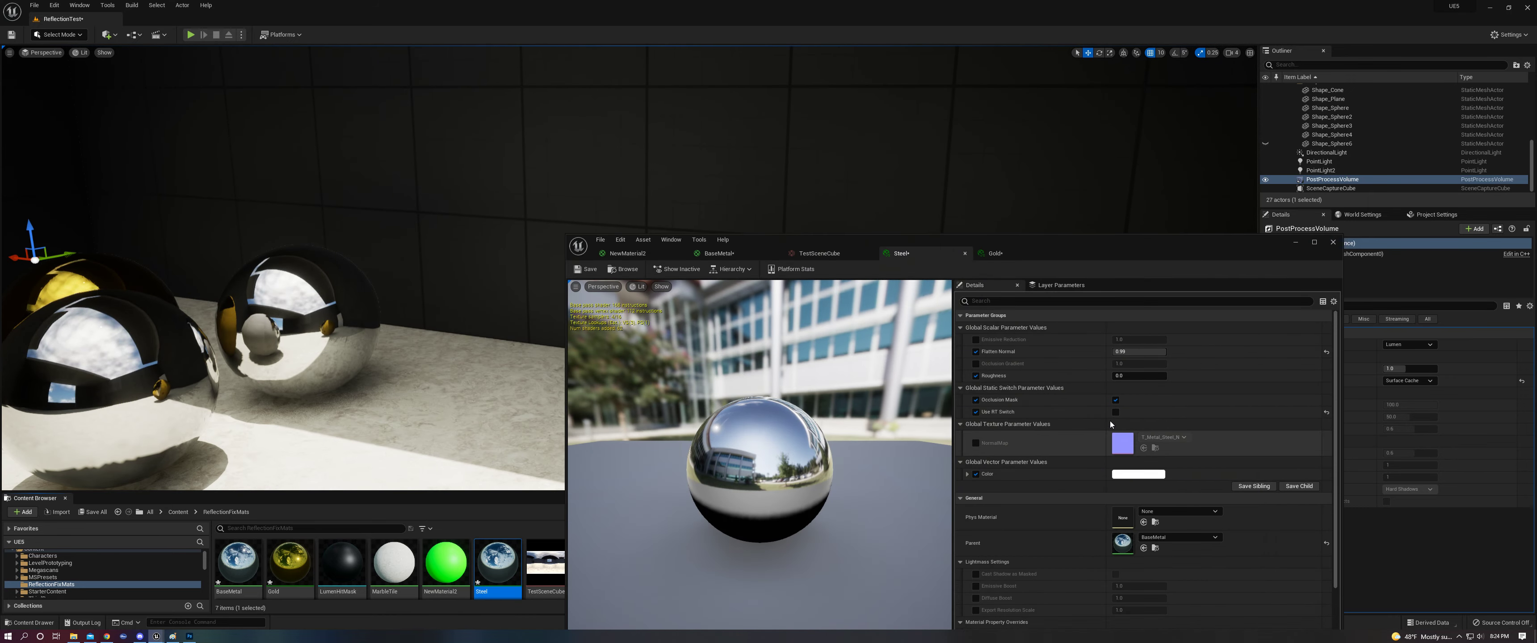
pyautogui.click(995, 253)
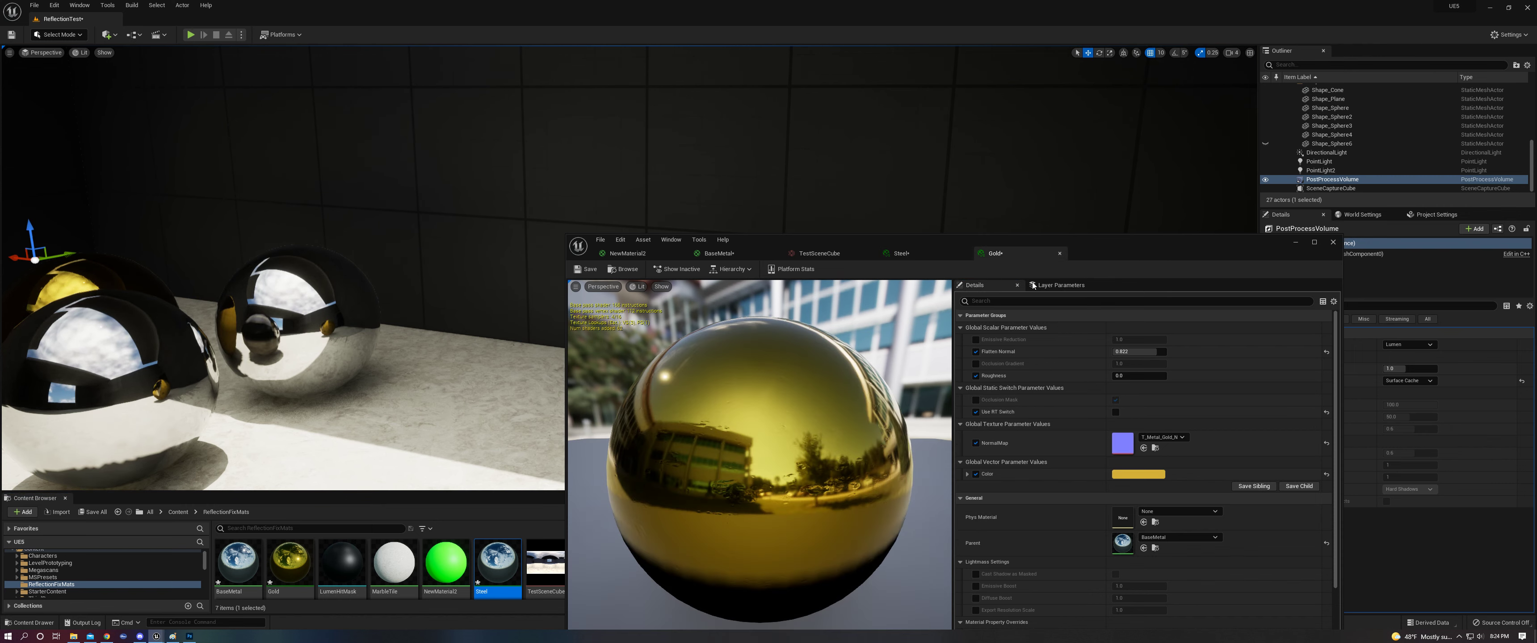
pyautogui.click(1295, 242)
# Step: Set the PostProcessVolume's Ray Lighting Mode to Hit Lighting for Reflections
pyautogui.moveTo(1204, 282); pyautogui.dragTo(1133, 292, button='right')
pyautogui.moveTo(967, 313); pyautogui.dragTo(775, 334, button='right')
pyautogui.scroll(5, 945, 316)
pyautogui.scroll(-6, 886, 329)
pyautogui.moveTo(861, 310); pyautogui.dragTo(786, 309, button='right')
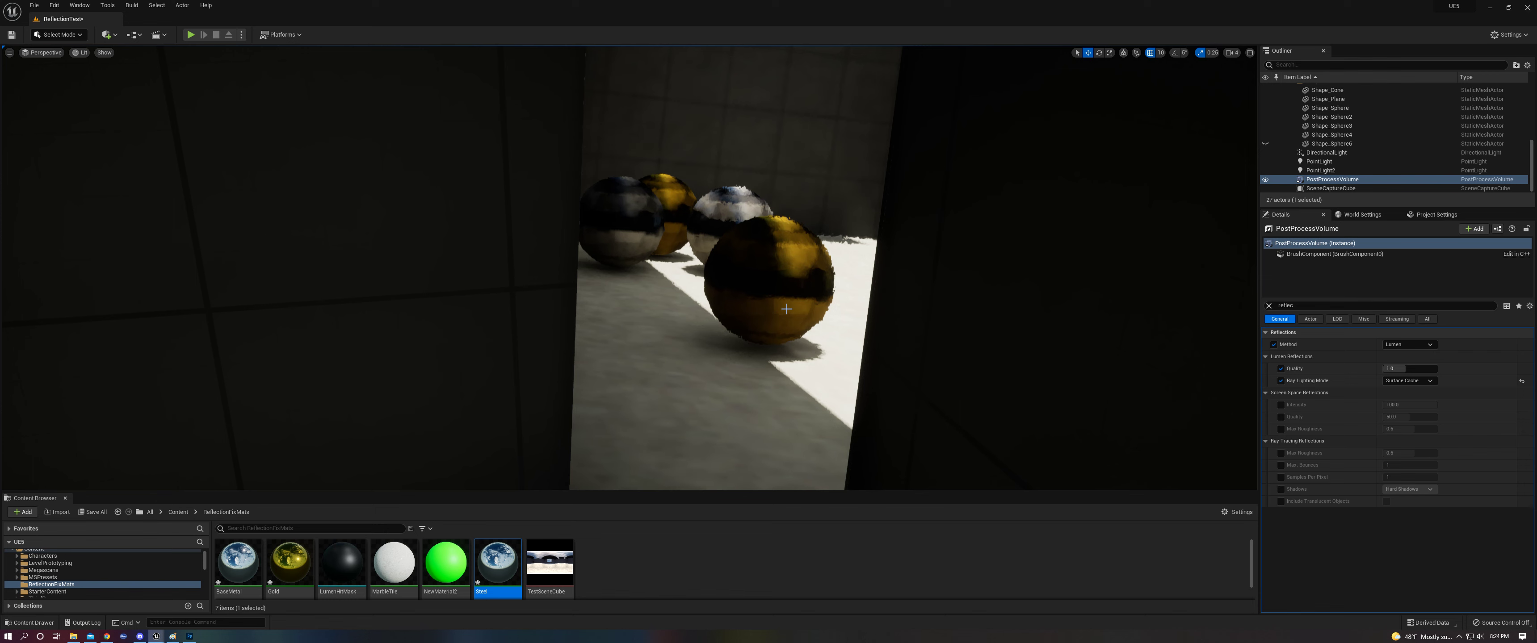
pyautogui.click(1405, 380)
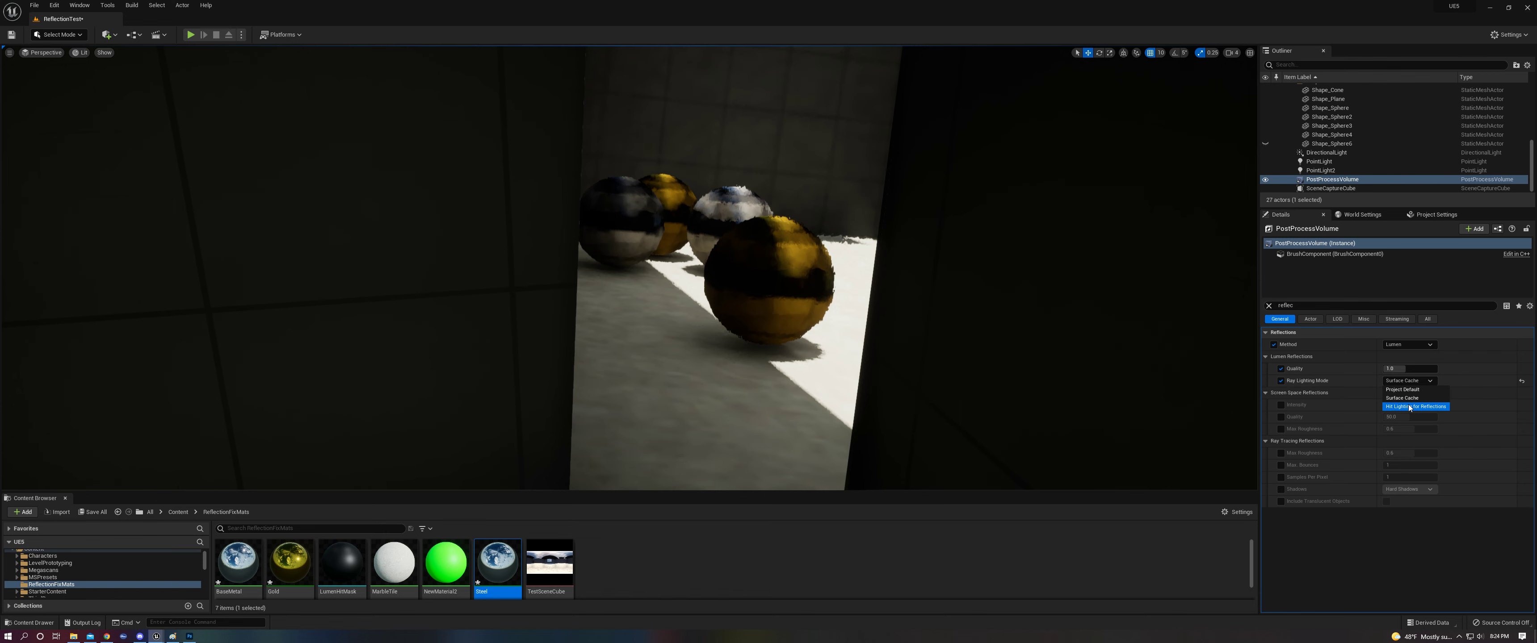
pyautogui.click(1412, 405)
# Step: Examine how the gold and steel spheres reflect in the corner mirror and in one another
pyautogui.moveTo(1019, 350)
pyautogui.mouseDown(button='right')
pyautogui.moveTo(984, 345)
pyautogui.moveTo(1017, 353)
pyautogui.mouseUp(button='right')
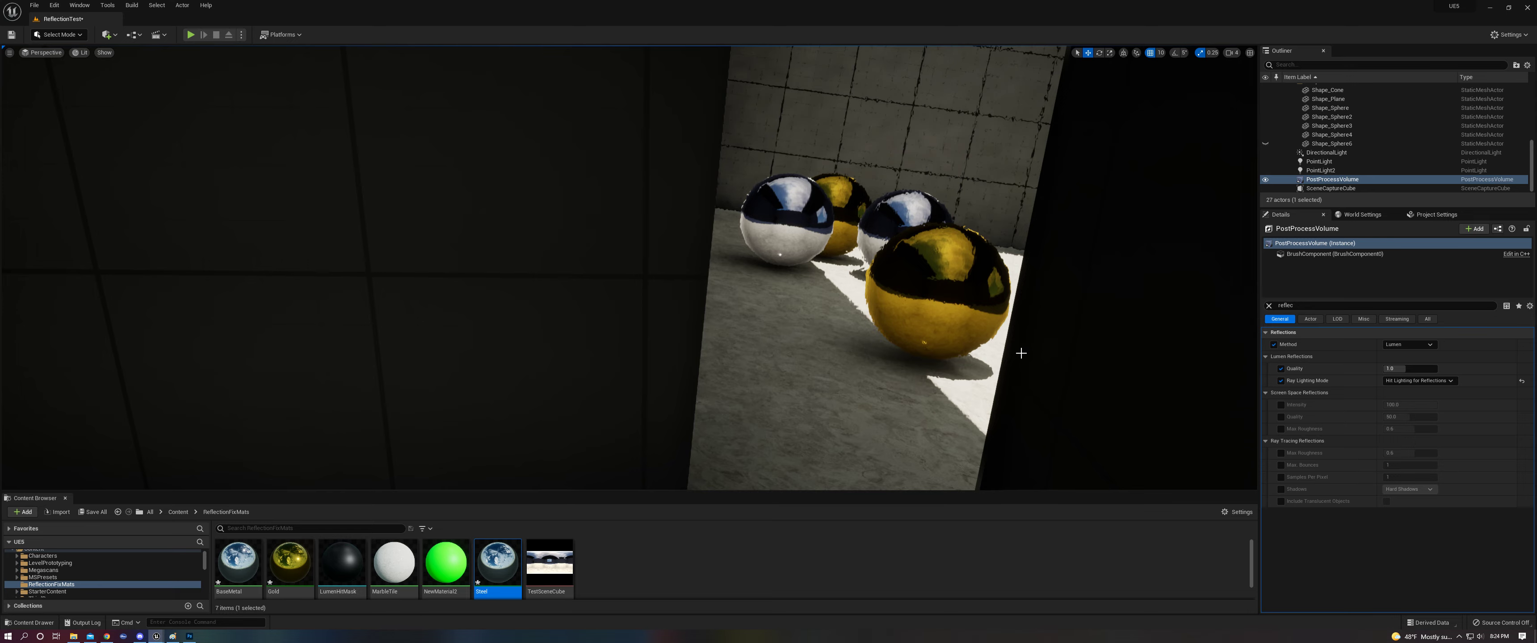
pyautogui.moveTo(1021, 353); pyautogui.dragTo(955, 351, button='right')
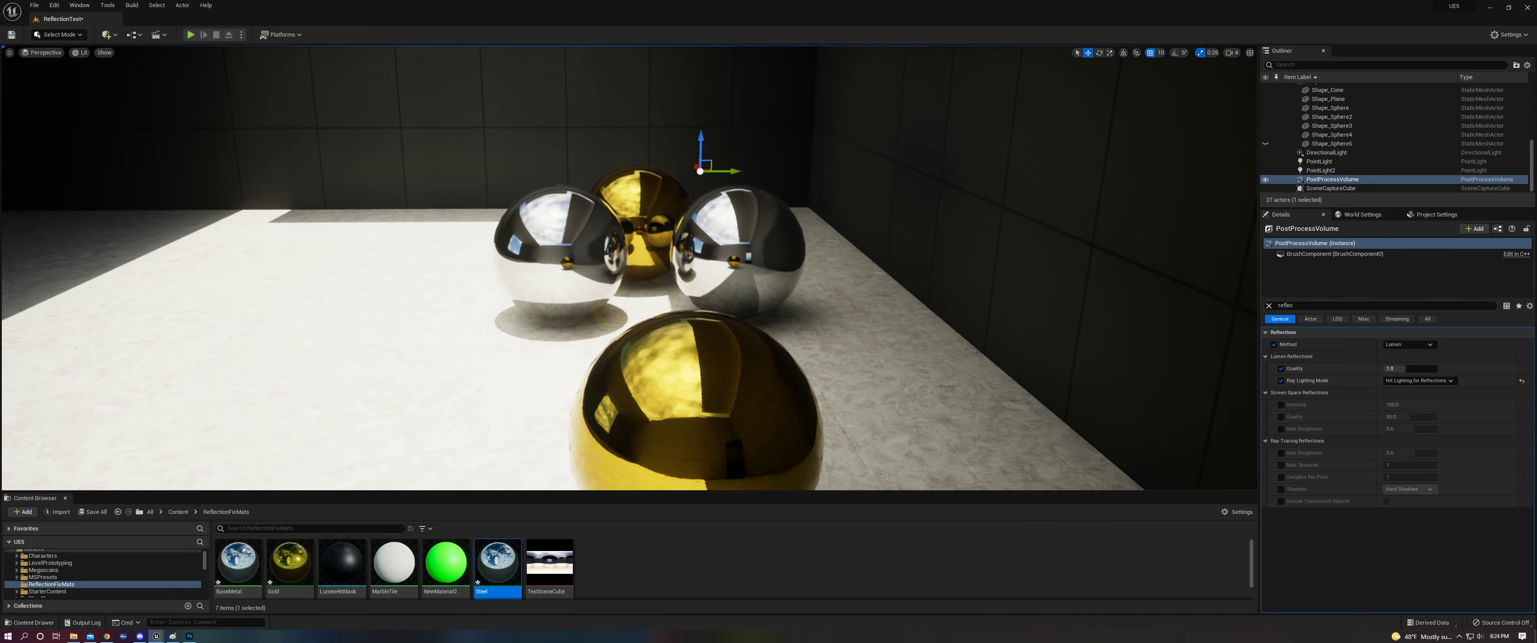
pyautogui.moveTo(816, 323); pyautogui.dragTo(709, 308, button='right')
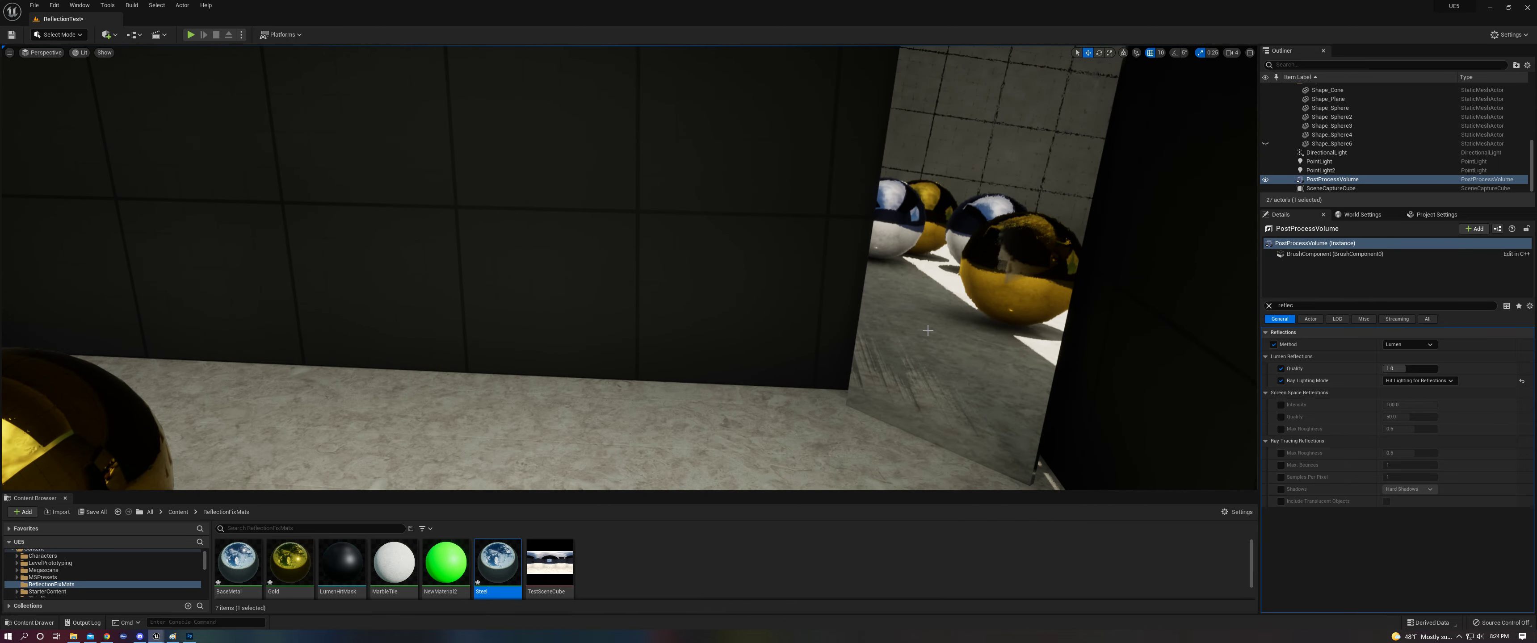
pyautogui.moveTo(948, 325); pyautogui.dragTo(730, 327, button='right')
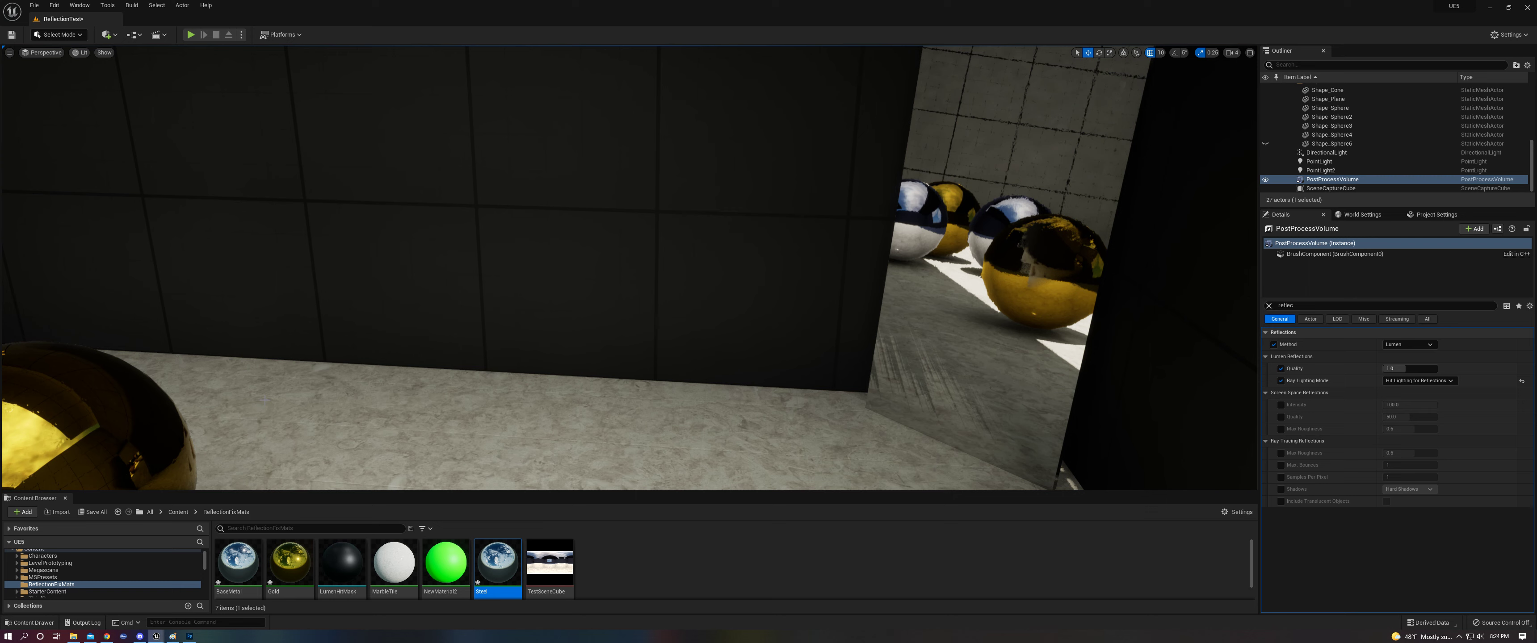
pyautogui.moveTo(165, 412)
pyautogui.mouseDown(button='right')
pyautogui.moveTo(210, 411)
pyautogui.moveTo(189, 416)
pyautogui.mouseUp(button='right')
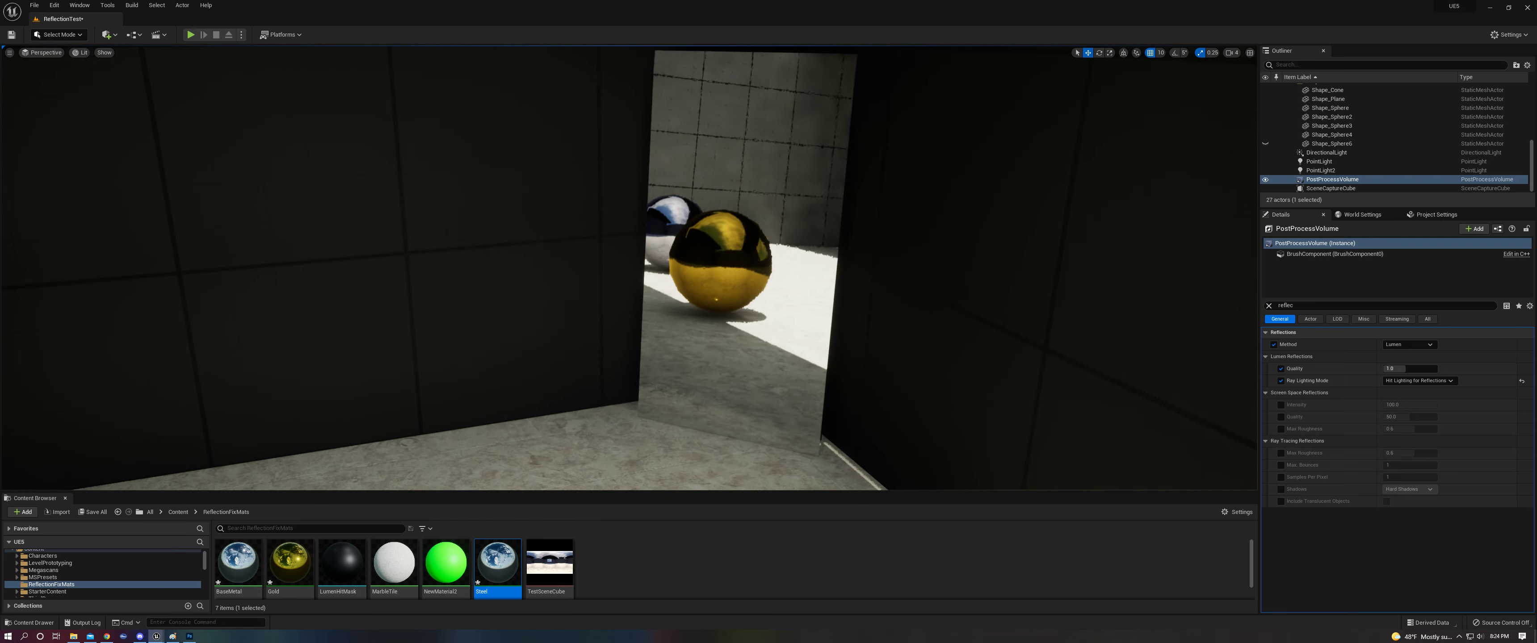
pyautogui.moveTo(629, 269); pyautogui.dragTo(412, 311, button='right')
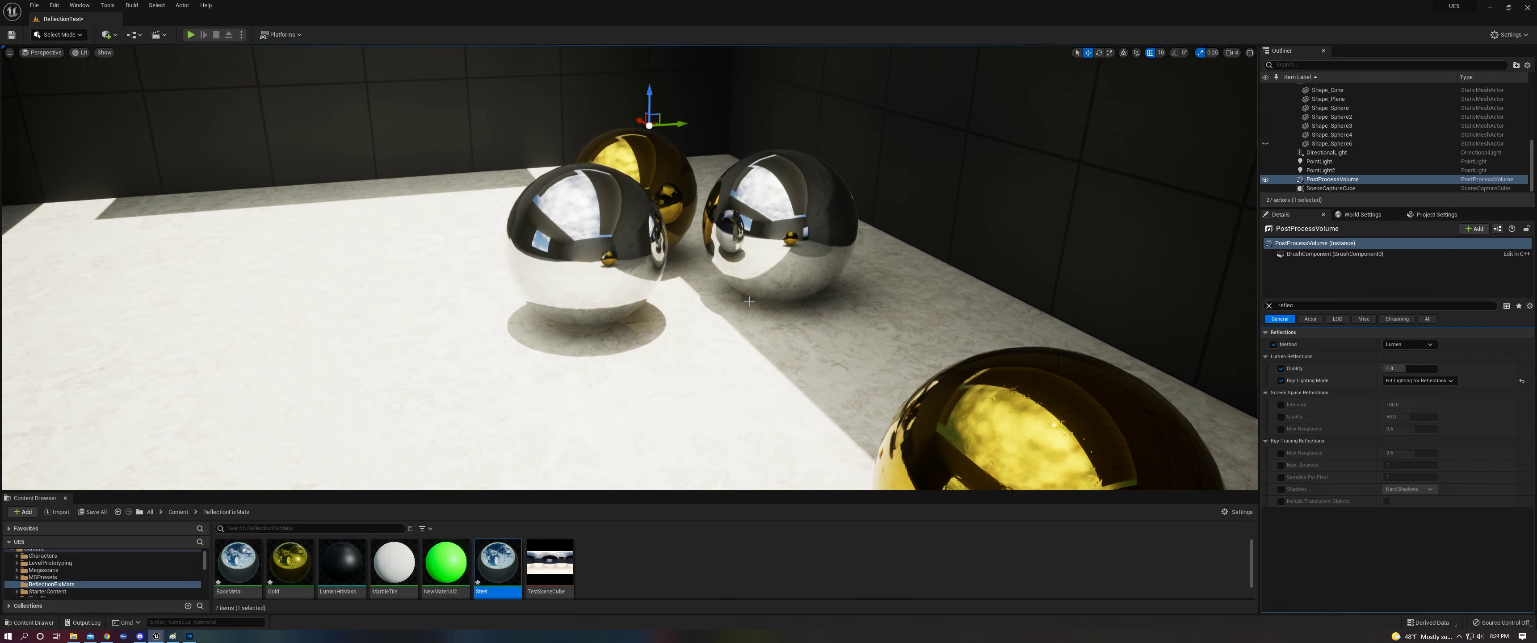
pyautogui.moveTo(749, 302); pyautogui.dragTo(741, 318, button='right')
pyautogui.press('d')
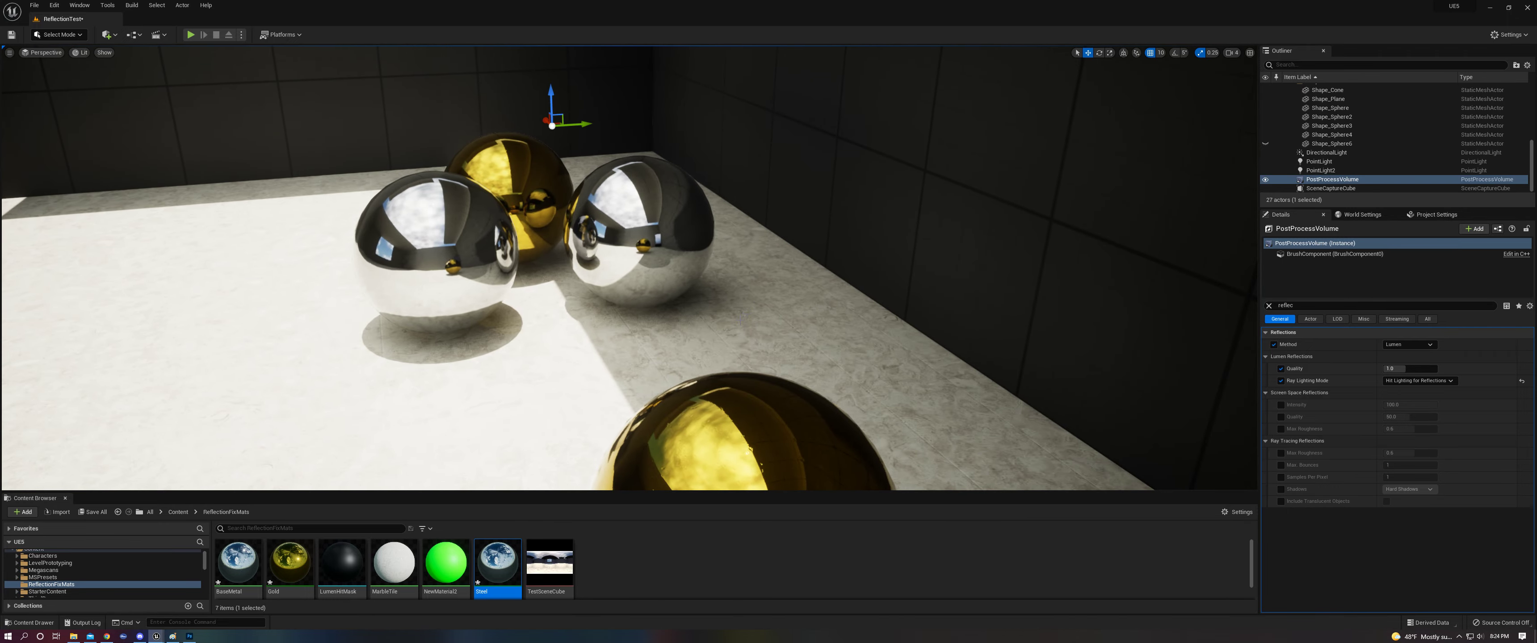
# Step: Inspect the TestSceneCube render target texture alongside the spheres' reflections, and put its editor away
pyautogui.doubleClick(550, 563)
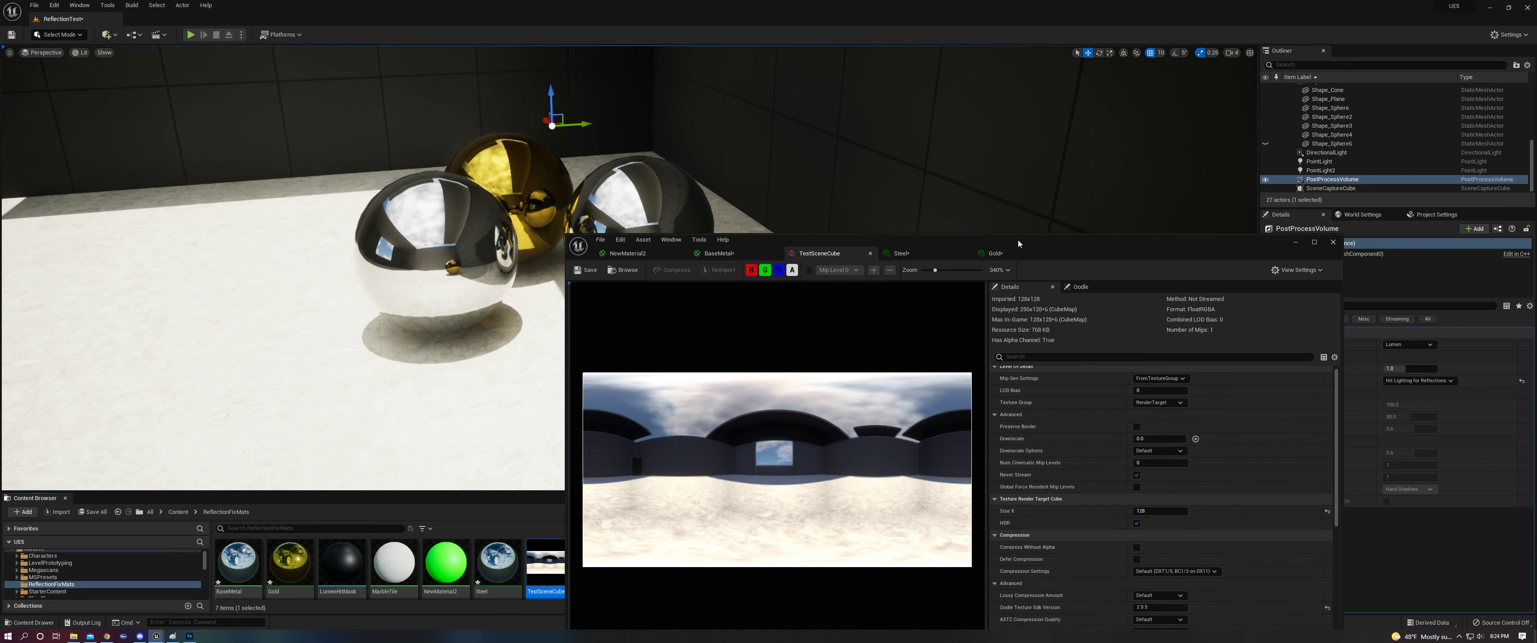
pyautogui.moveTo(1154, 179); pyautogui.dragTo(1210, 160)
pyautogui.press('a')
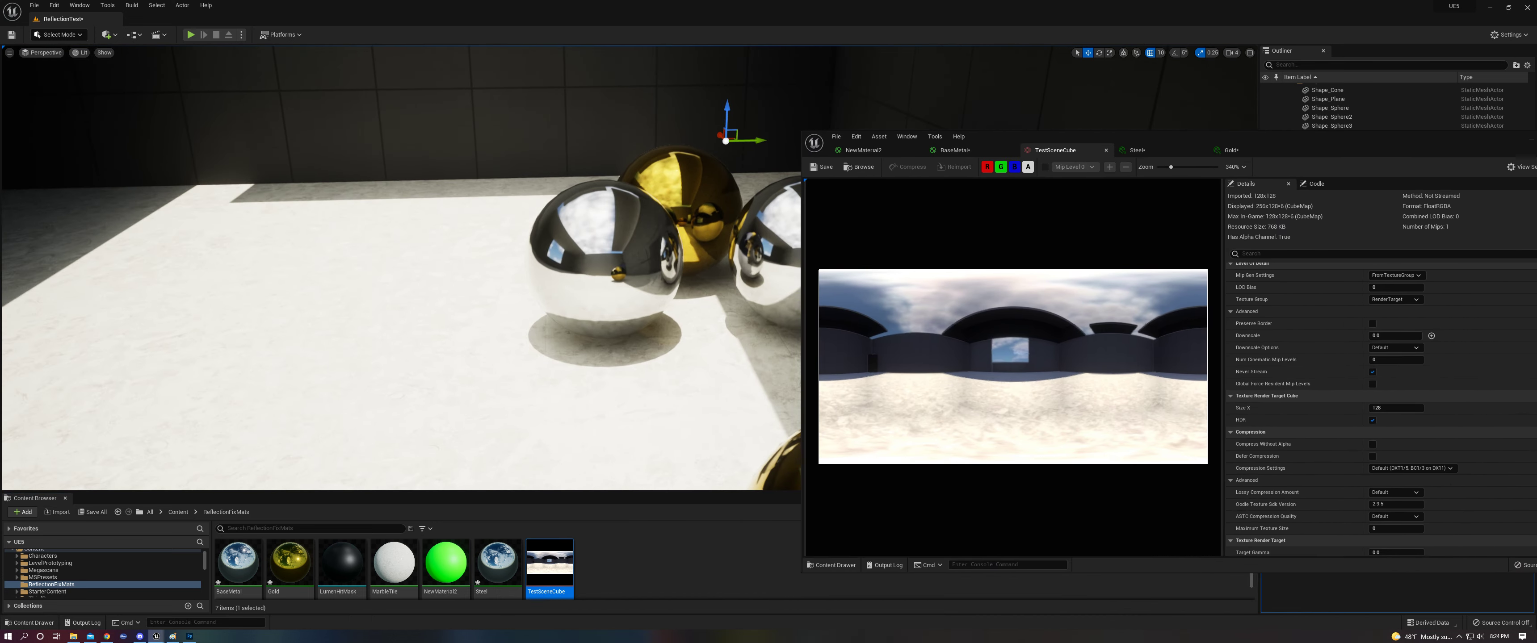
pyautogui.moveTo(731, 352); pyautogui.dragTo(787, 339, button='right')
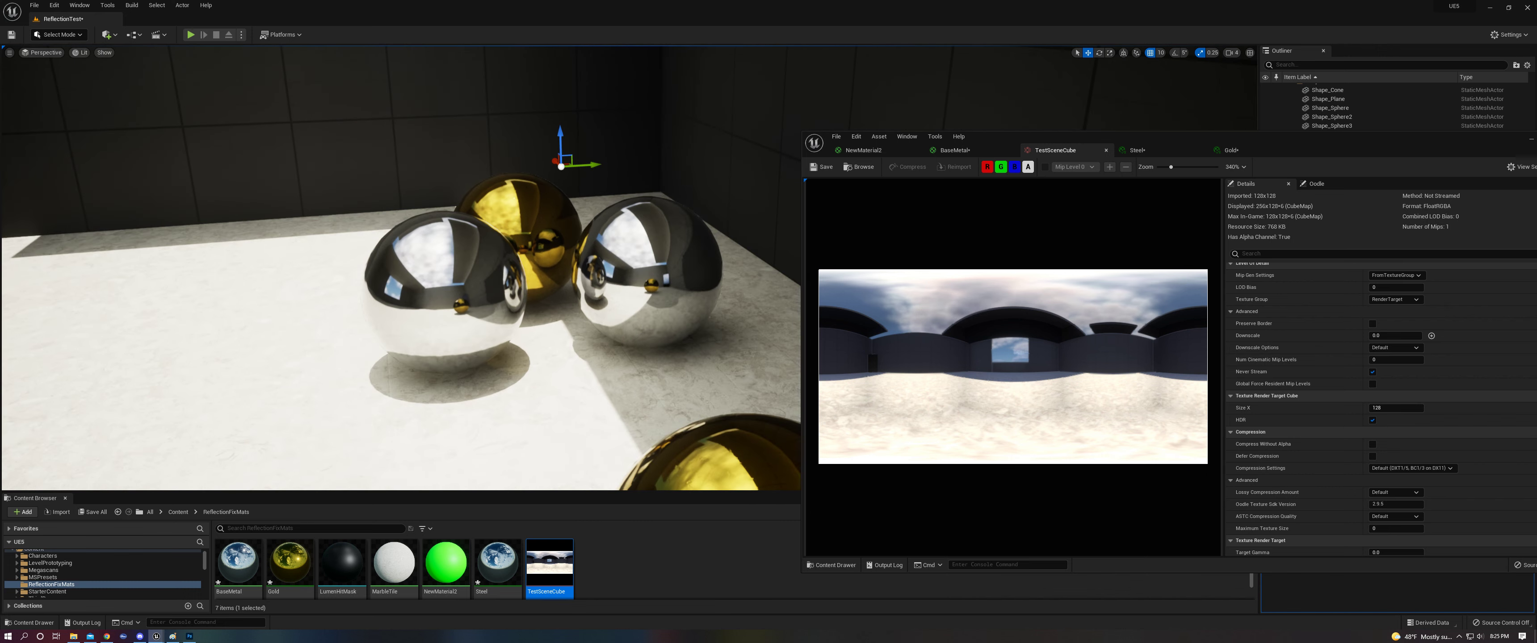
pyautogui.moveTo(1442, 147); pyautogui.dragTo(1236, 186)
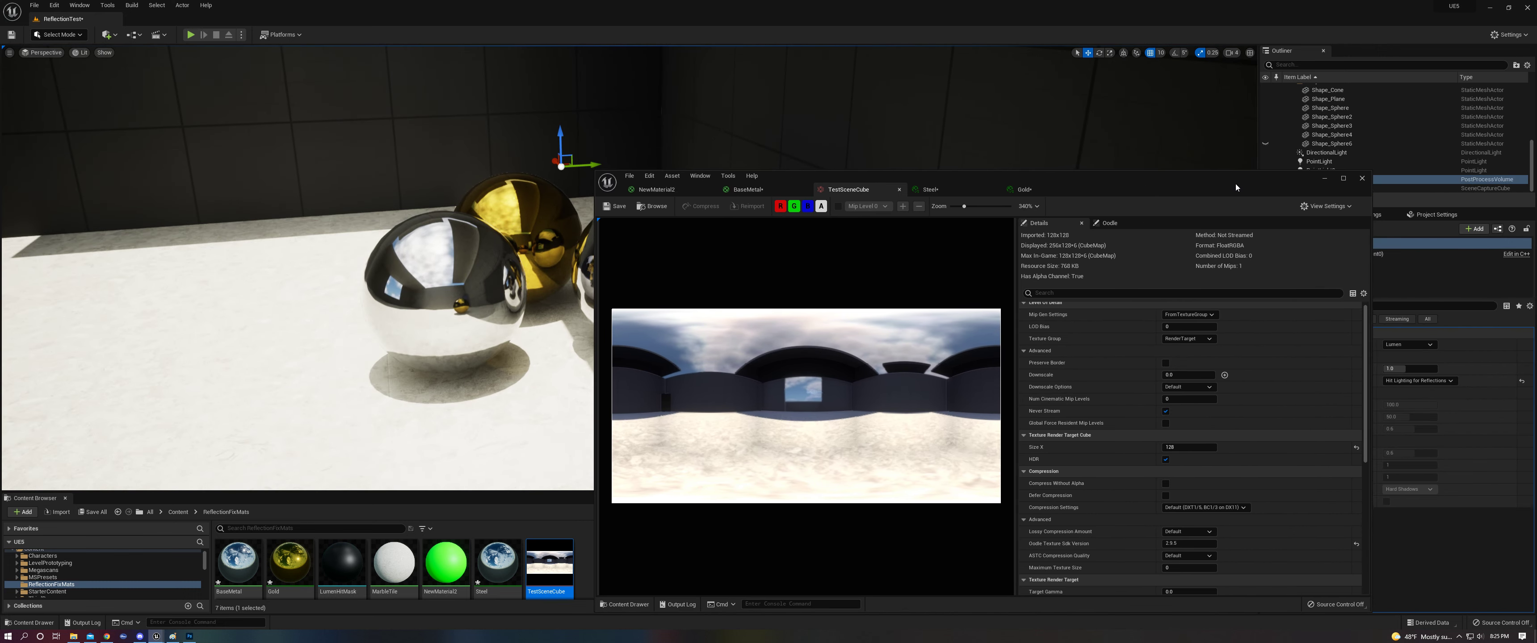
pyautogui.click(1325, 181)
# Step: Show the hidden green sphere and shift it slightly along its X axis in front of the corner mirror, checking its reflection
pyautogui.moveTo(1014, 238); pyautogui.dragTo(1119, 237, button='right')
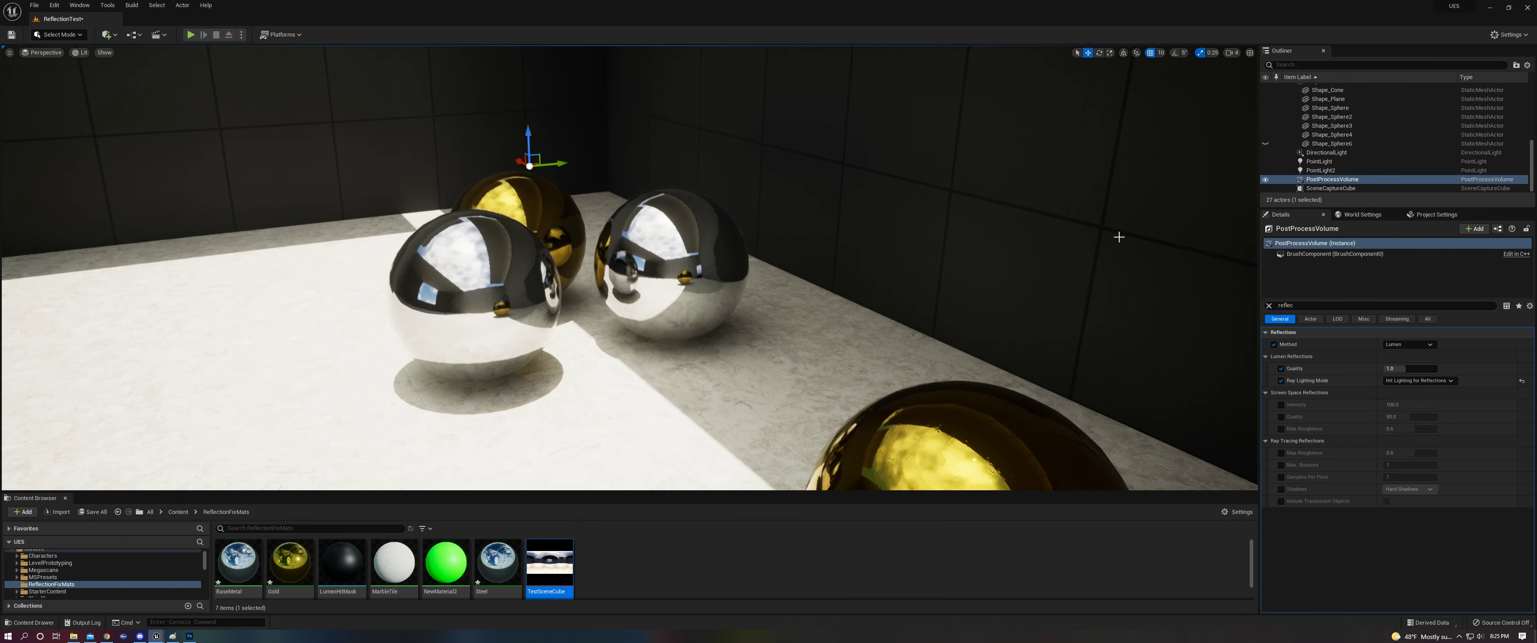
pyautogui.moveTo(1131, 192); pyautogui.dragTo(943, 213, button='right')
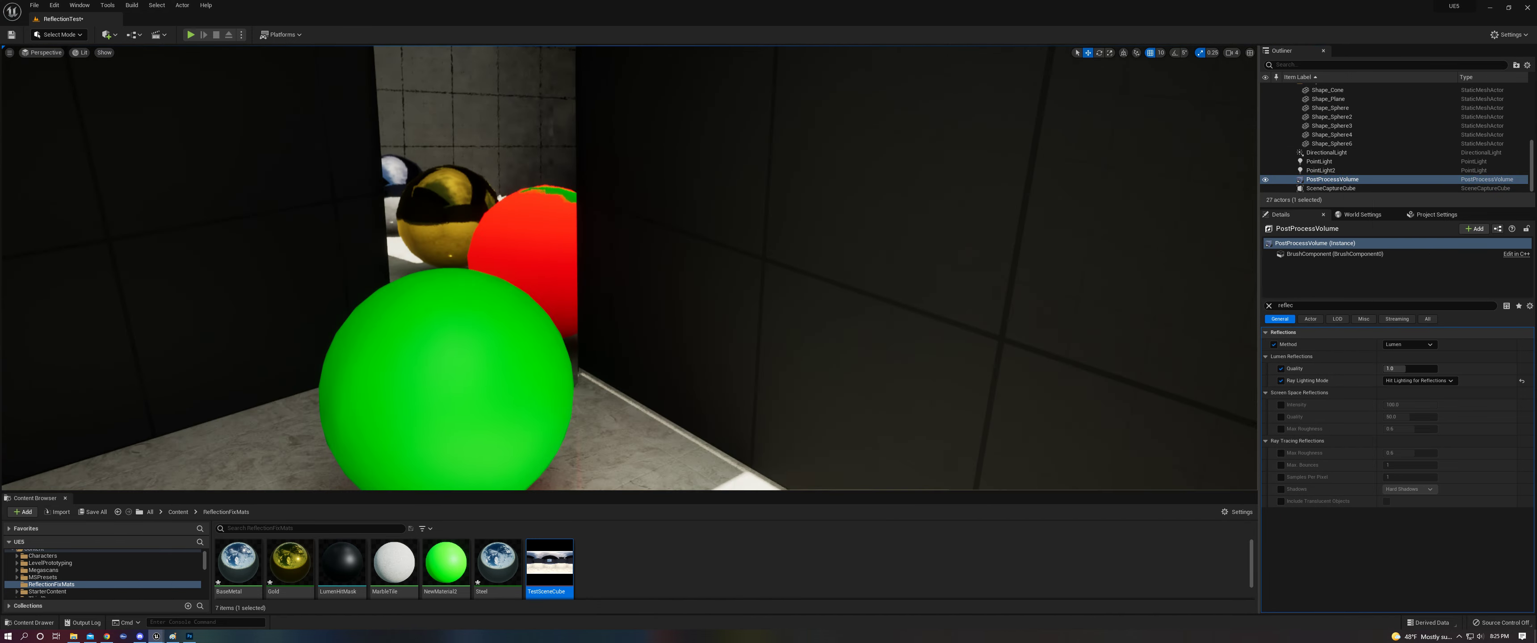
pyautogui.scroll(-5, 696, 275)
pyautogui.click(579, 324)
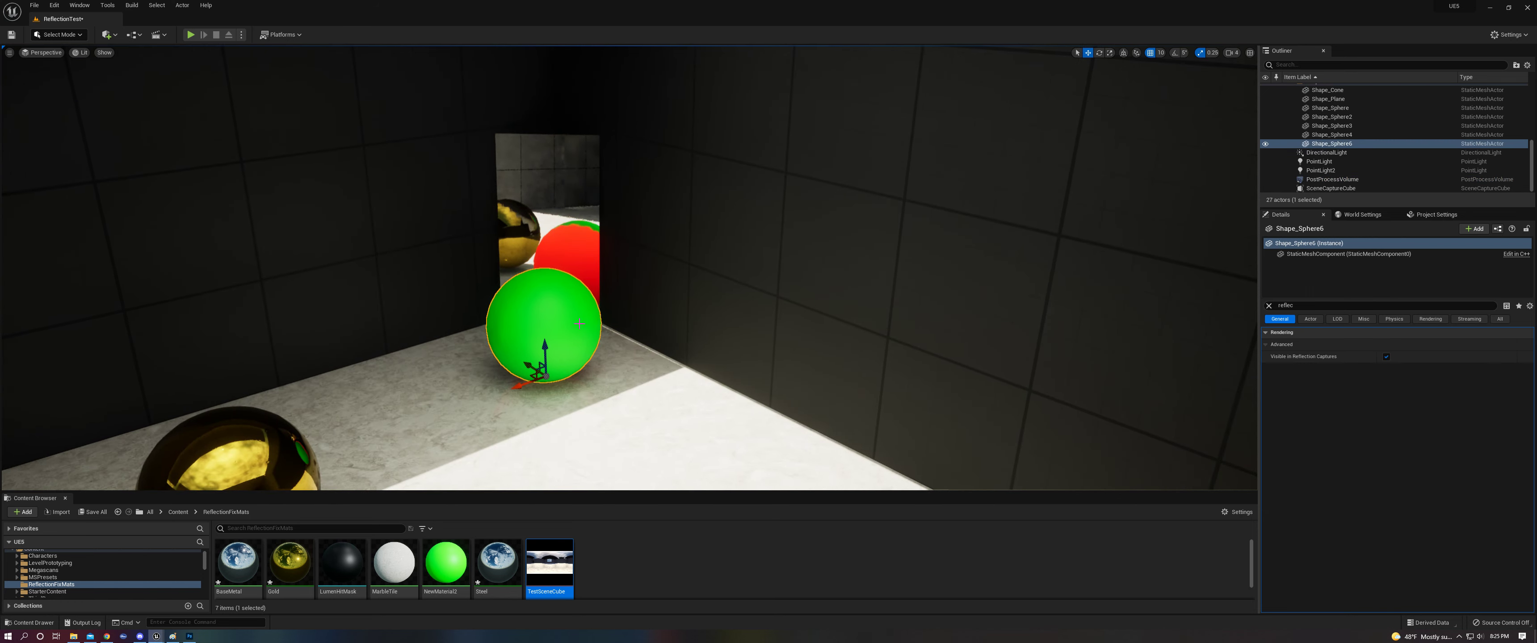
pyautogui.moveTo(521, 386)
pyautogui.mouseDown()
pyautogui.moveTo(489, 397)
pyautogui.moveTo(532, 397)
pyautogui.moveTo(501, 383)
pyautogui.mouseUp()
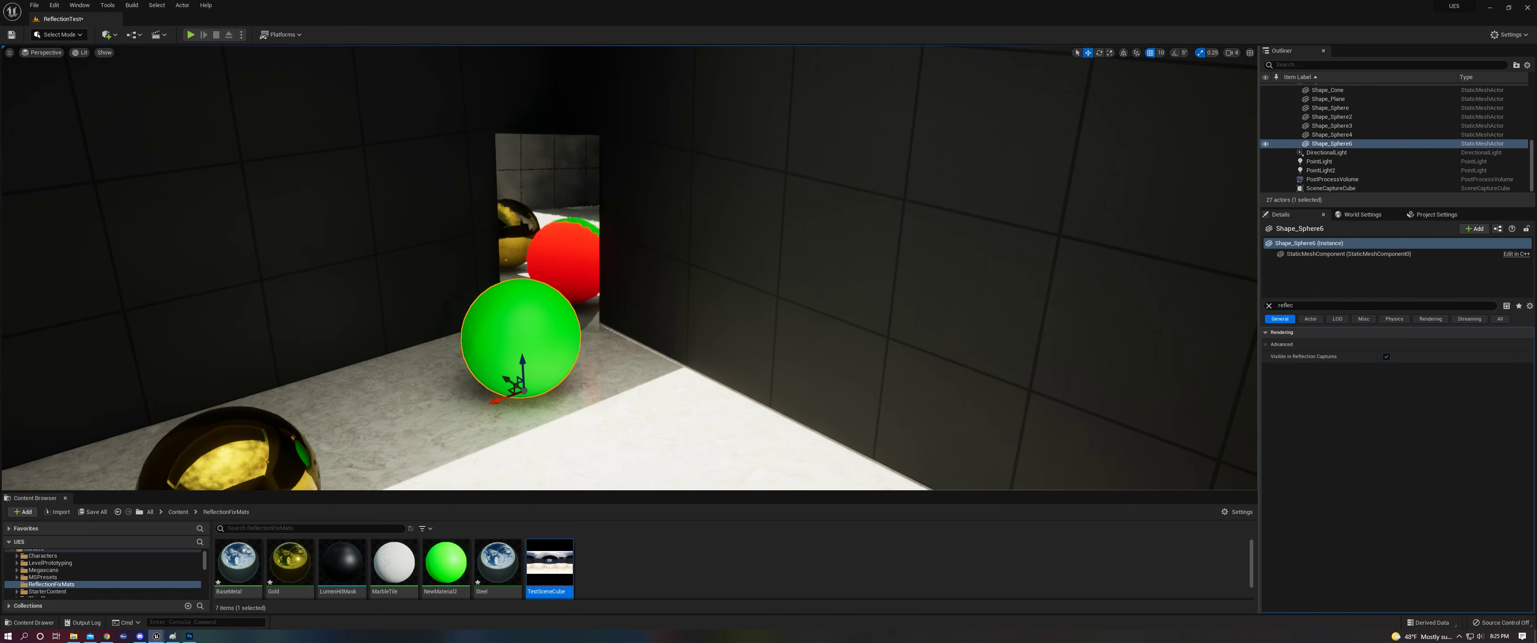
pyautogui.moveTo(584, 384); pyautogui.dragTo(532, 385, button='right')
pyautogui.press('w')
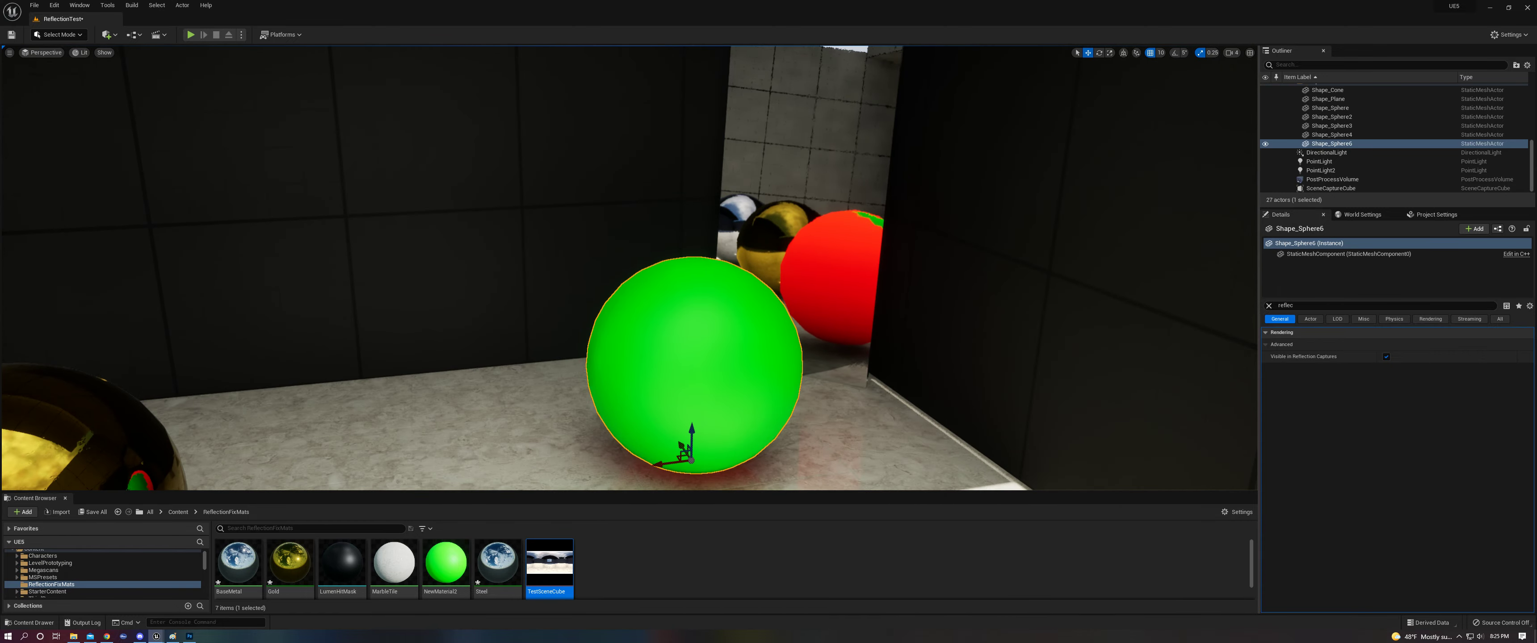
pyautogui.moveTo(685, 370)
pyautogui.mouseDown(button='right')
pyautogui.moveTo(734, 365)
pyautogui.moveTo(685, 371)
pyautogui.mouseUp(button='right')
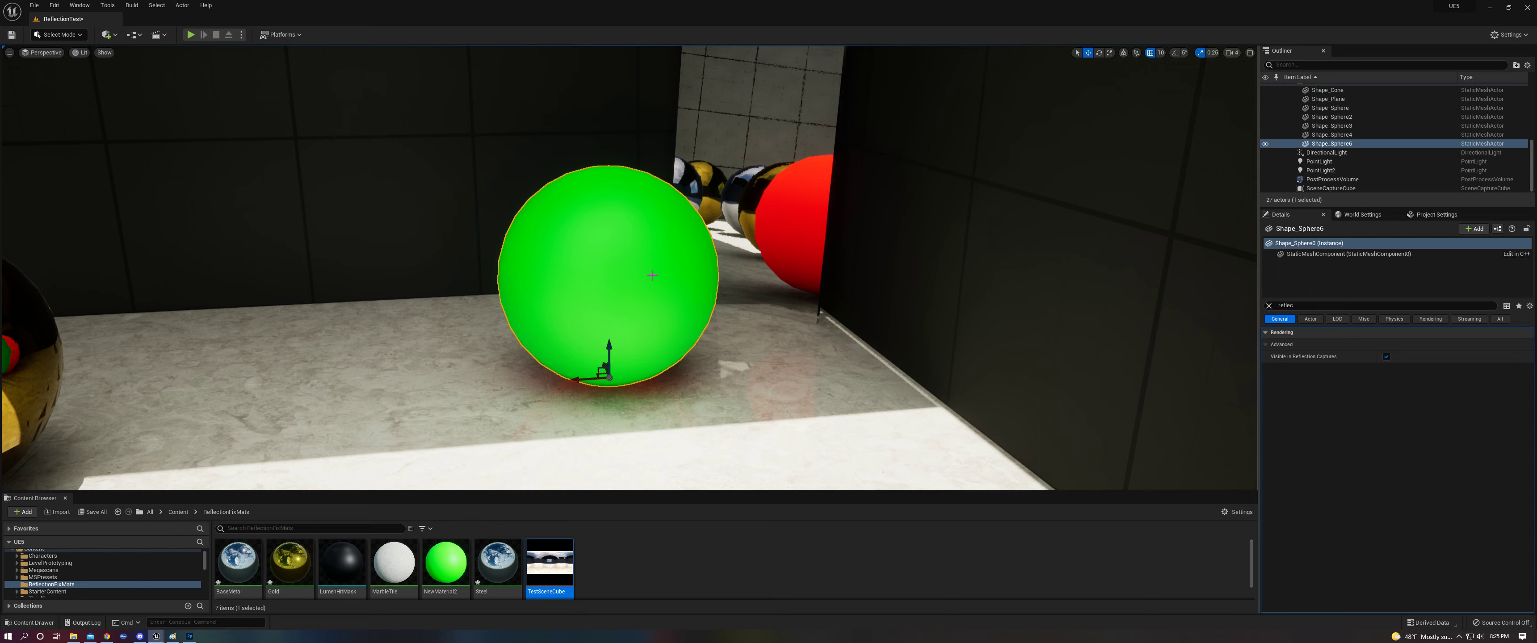
# Step: Examine the green sphere's reflection in the corner mirror and in the gold sphere from several angles
pyautogui.moveTo(652, 276); pyautogui.dragTo(632, 297, button='right')
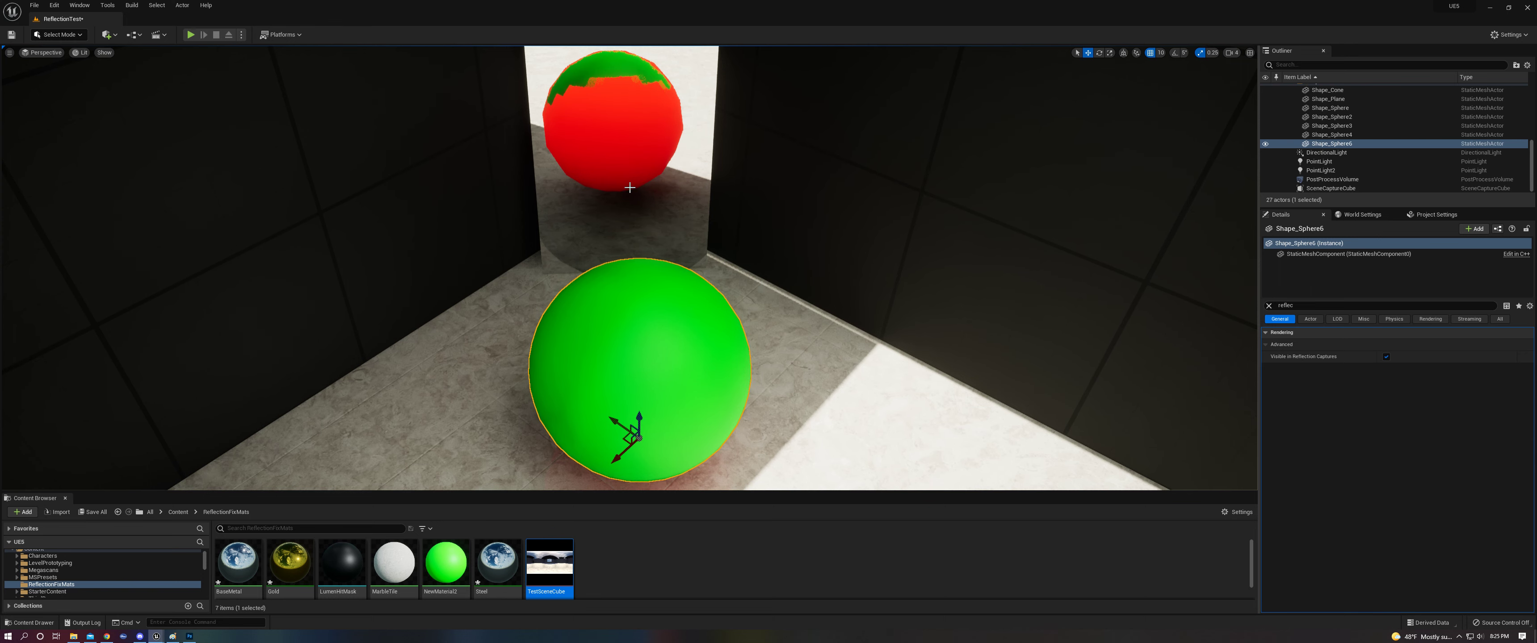
pyautogui.moveTo(810, 272)
pyautogui.mouseDown(button='right')
pyautogui.moveTo(792, 272)
pyautogui.moveTo(834, 265)
pyautogui.mouseUp(button='right')
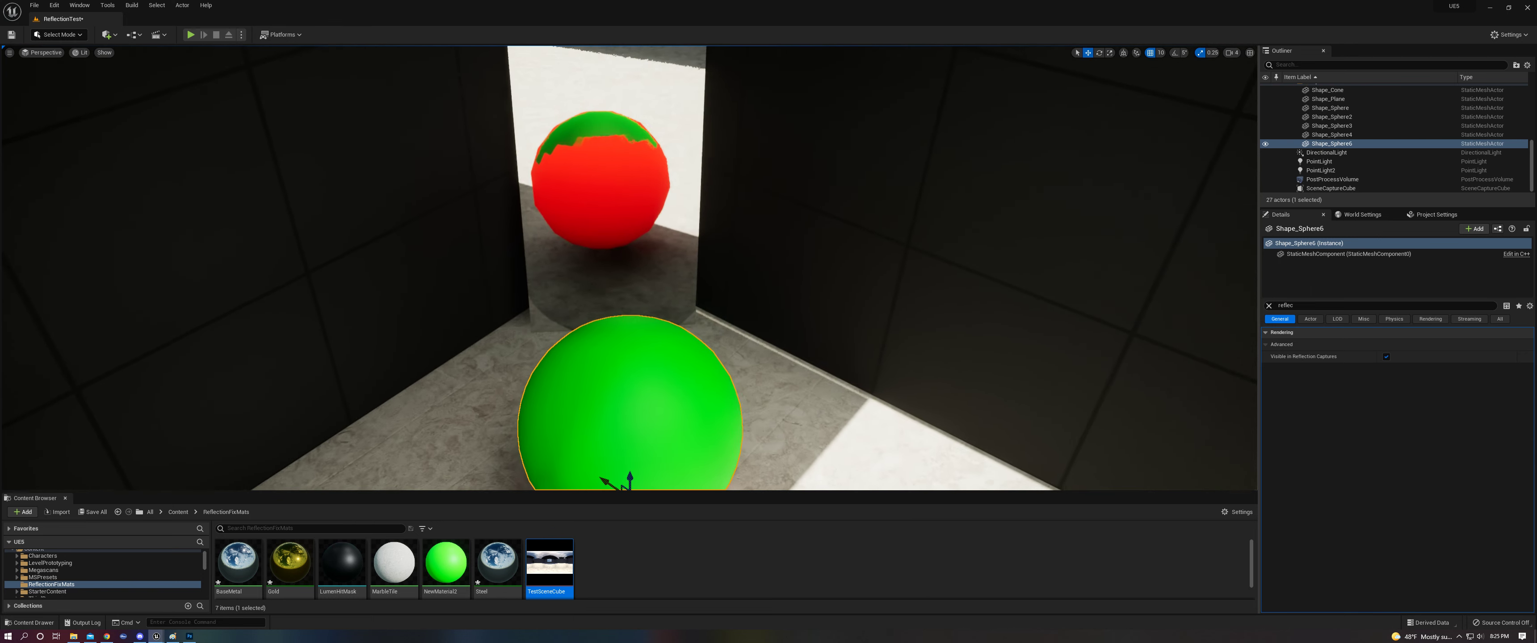
pyautogui.moveTo(777, 221); pyautogui.dragTo(808, 273, button='right')
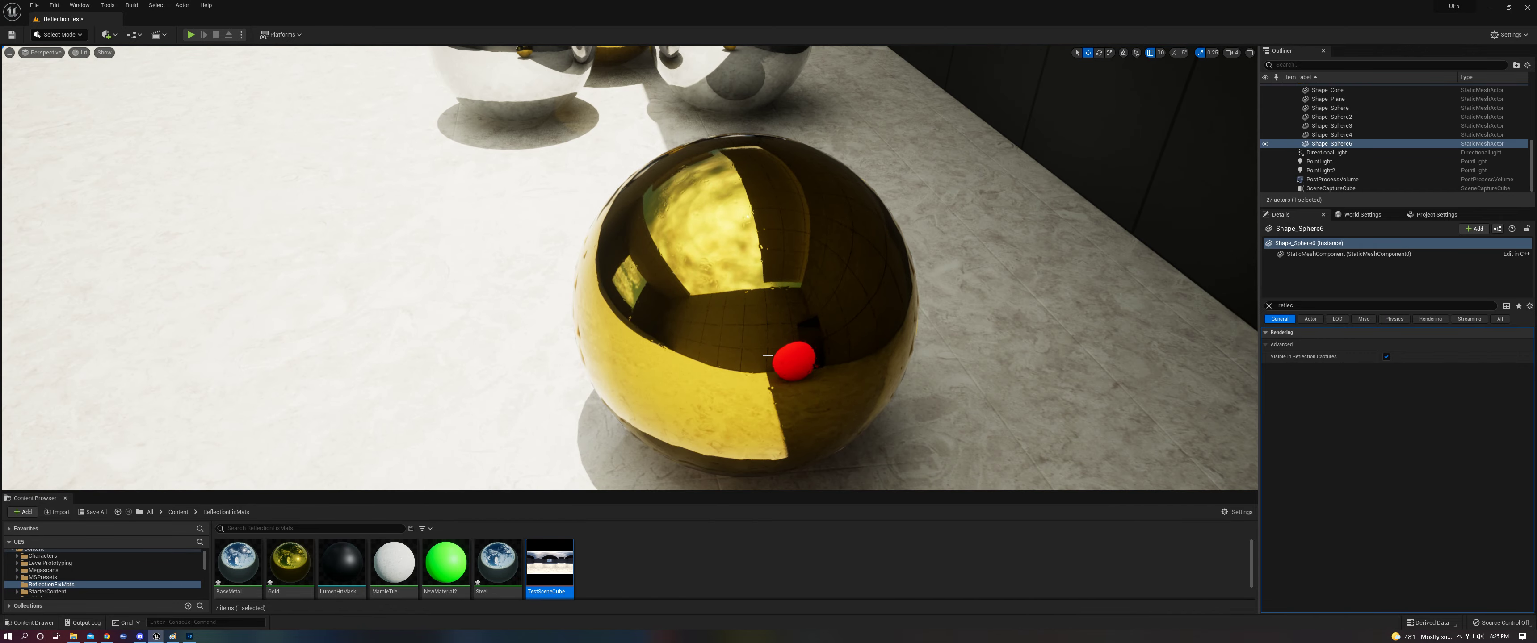
pyautogui.press('f')
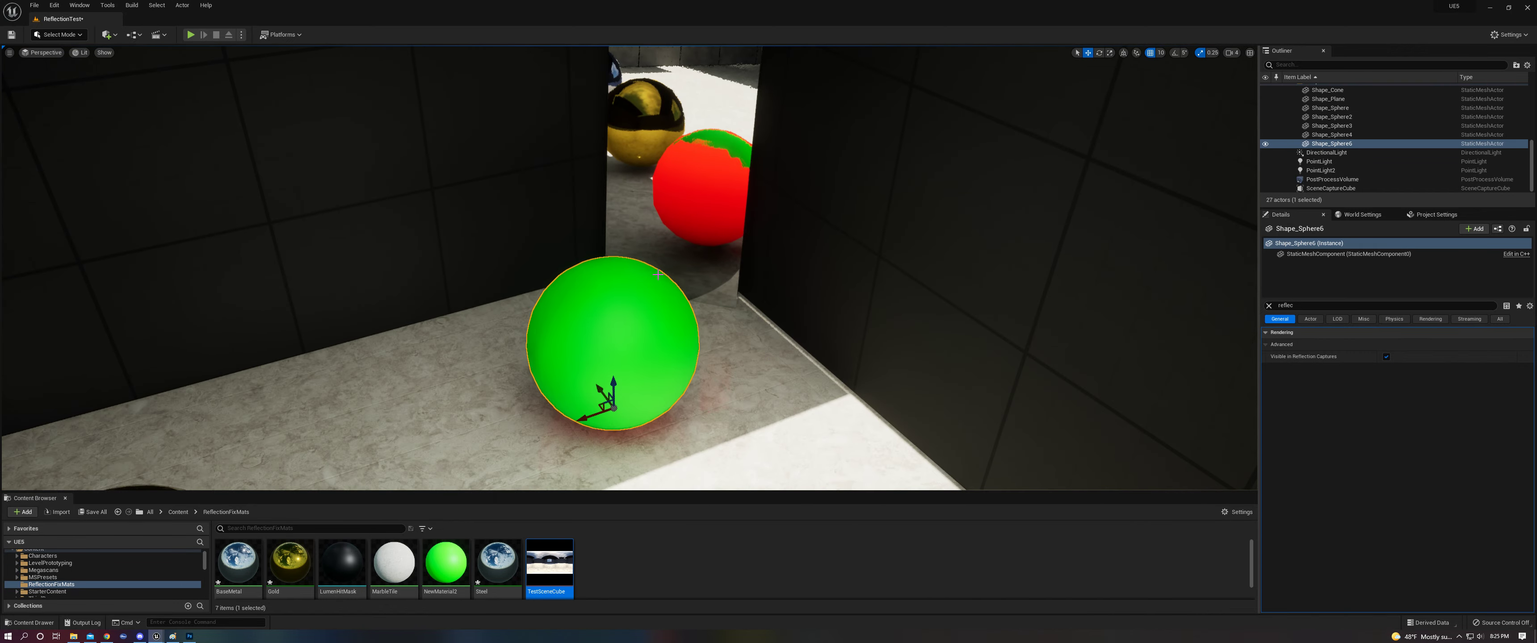
# Step: Open NewMaterial2 and inspect its RayTracingQualitySwitchReplace node beside the sphere's mirror reflection
pyautogui.doubleClick(446, 561)
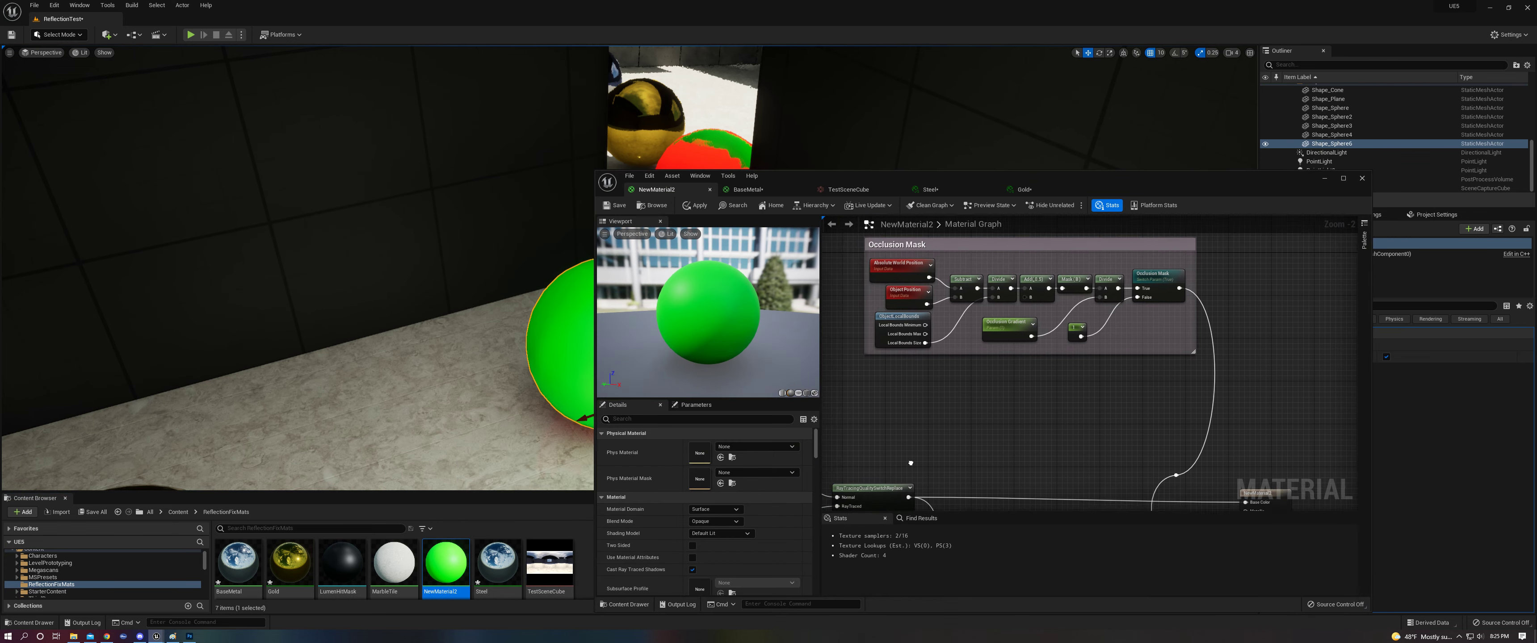
pyautogui.moveTo(911, 464); pyautogui.dragTo(1086, 319, button='right')
pyautogui.scroll(2, 1069, 330)
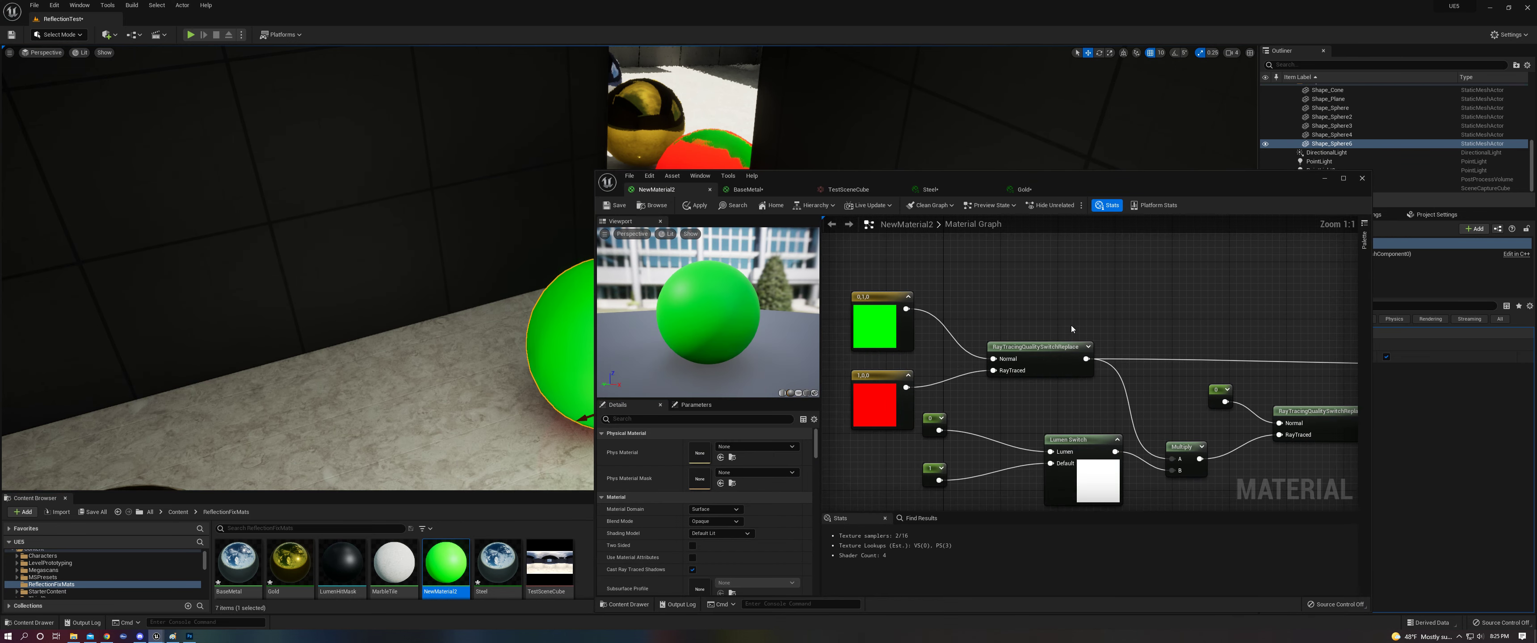
pyautogui.moveTo(1008, 368); pyautogui.dragTo(1014, 373)
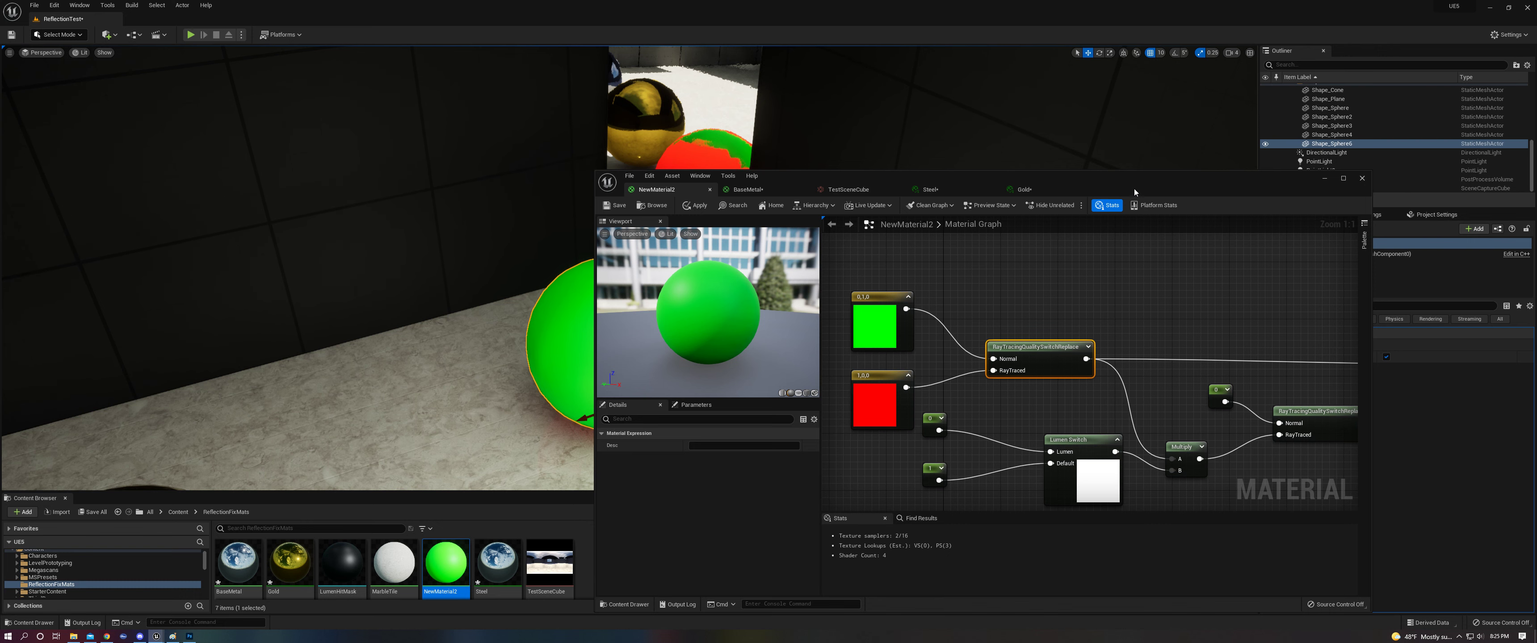
pyautogui.moveTo(1135, 192); pyautogui.dragTo(1309, 162)
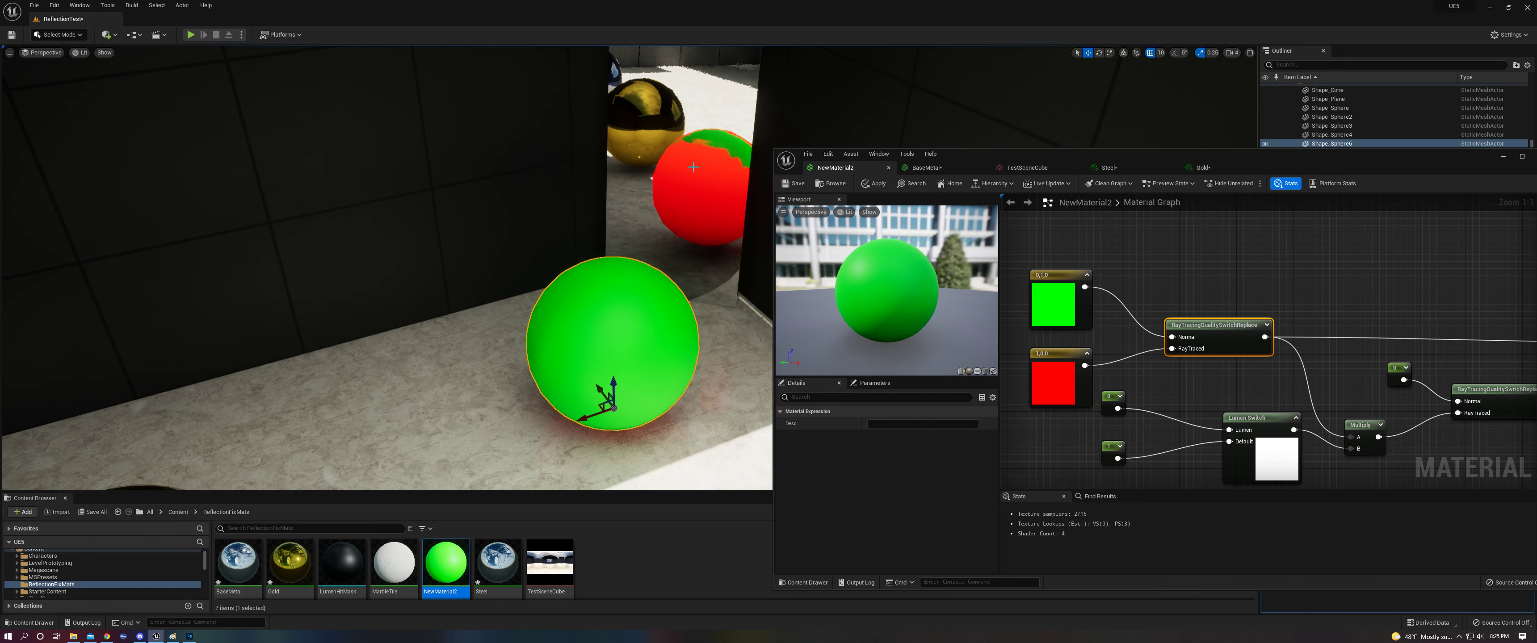
pyautogui.moveTo(683, 269); pyautogui.dragTo(710, 260, button='right')
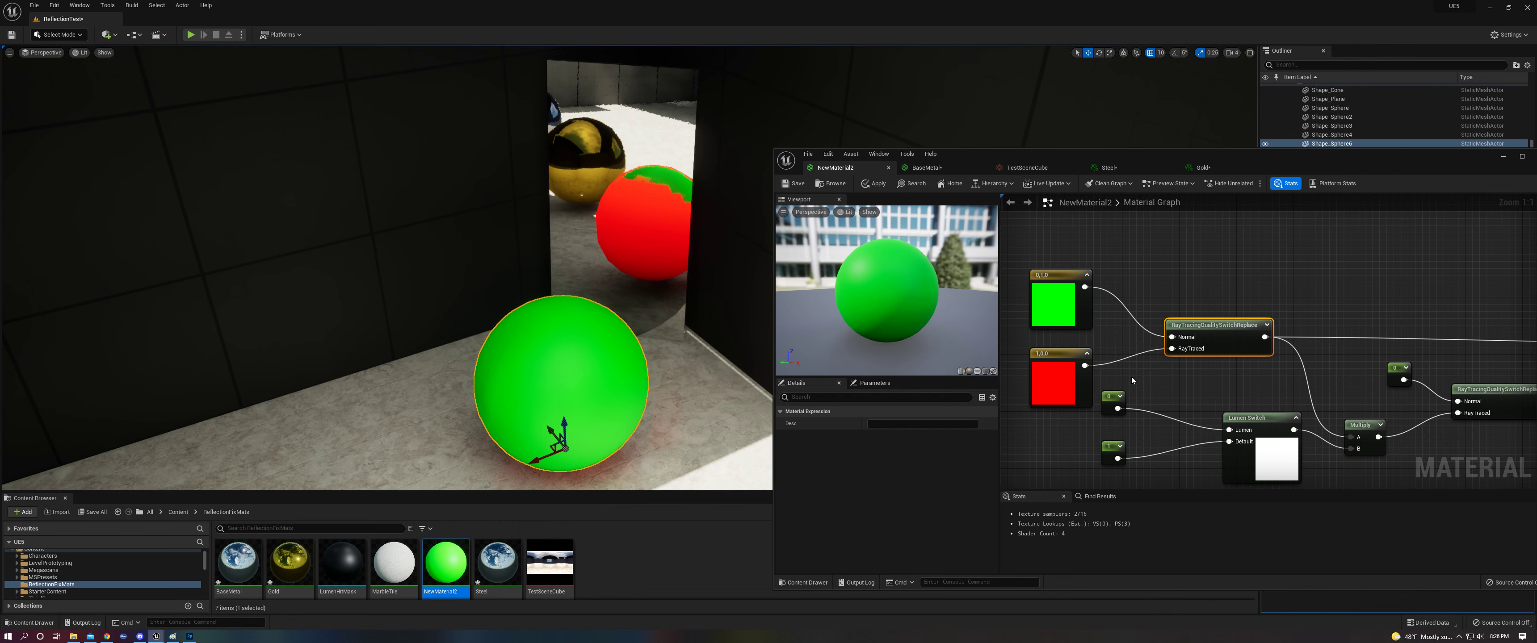
# Step: Examine NewMaterial2's remaining graph, including the Lumen Switch, the Emissive Color chain and the Reflection Vector cubemap nodes
pyautogui.moveTo(1182, 376); pyautogui.dragTo(1023, 366, button='right')
pyautogui.moveTo(1247, 385); pyautogui.dragTo(1068, 375, button='right')
pyautogui.scroll(-4, 1132, 368)
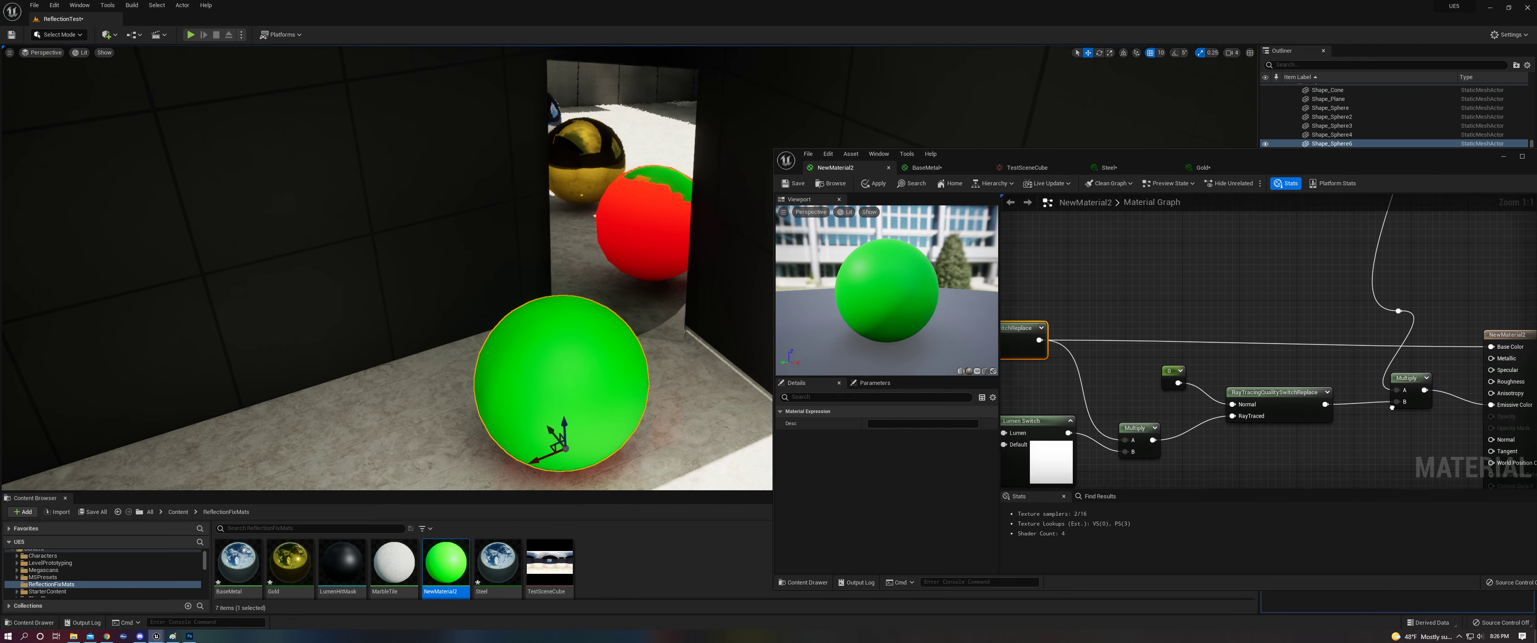
pyautogui.moveTo(1131, 367); pyautogui.dragTo(1208, 348, button='right')
pyautogui.scroll(3, 1272, 380)
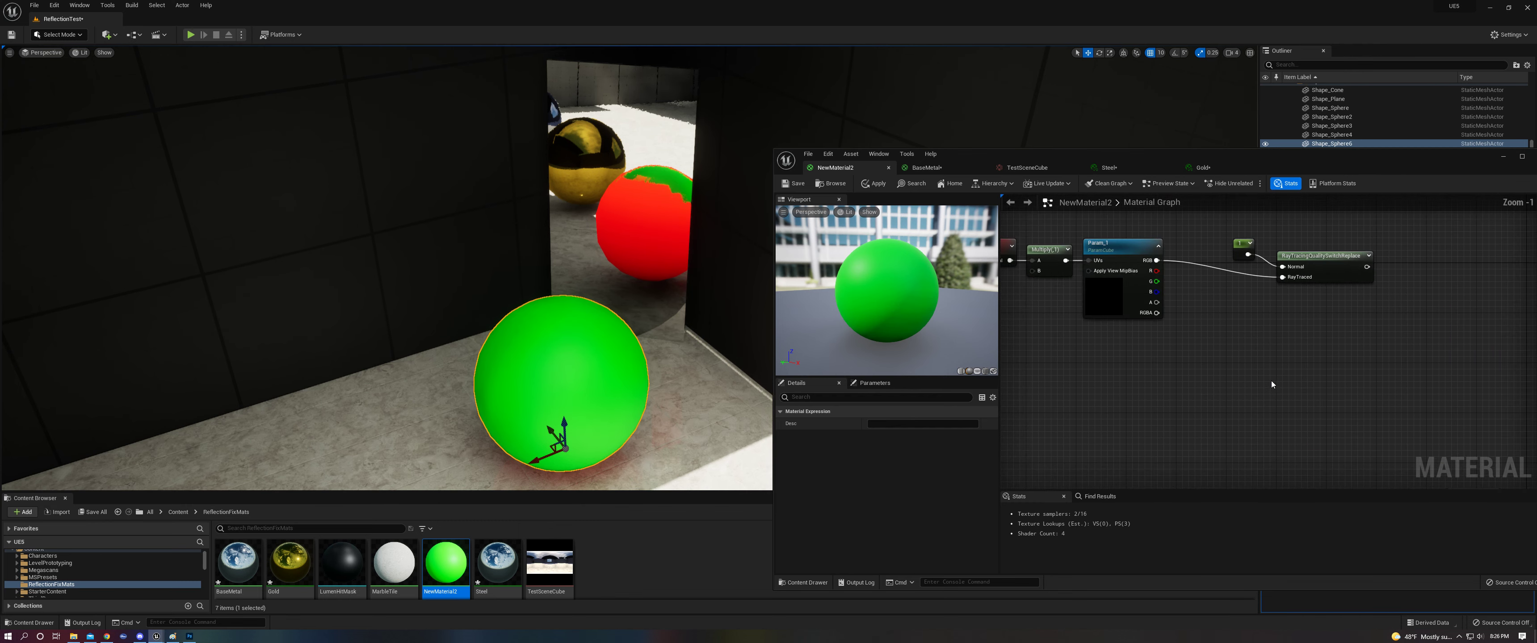
pyautogui.moveTo(1430, 437); pyautogui.dragTo(1042, 261)
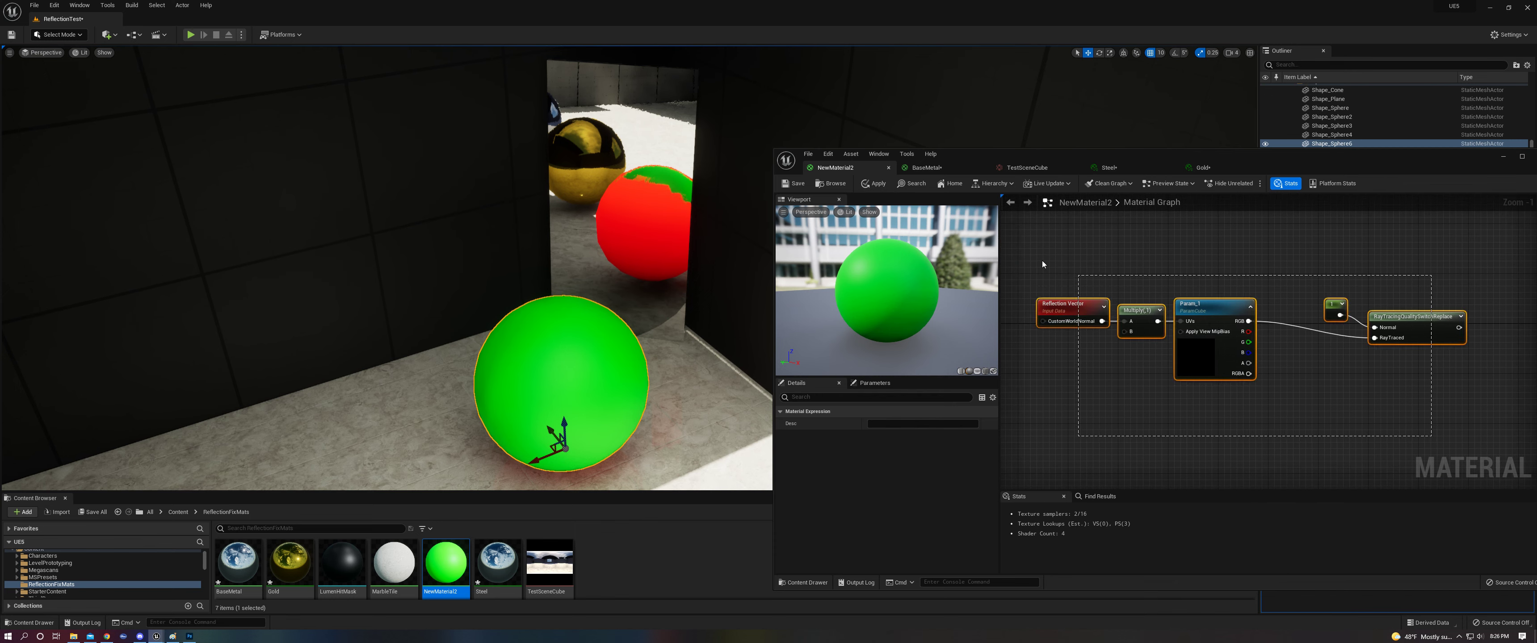
pyautogui.click(1328, 413)
pyautogui.moveTo(1328, 413); pyautogui.dragTo(1346, 336, button='right')
pyautogui.moveTo(1233, 318); pyautogui.dragTo(1243, 361, button='right')
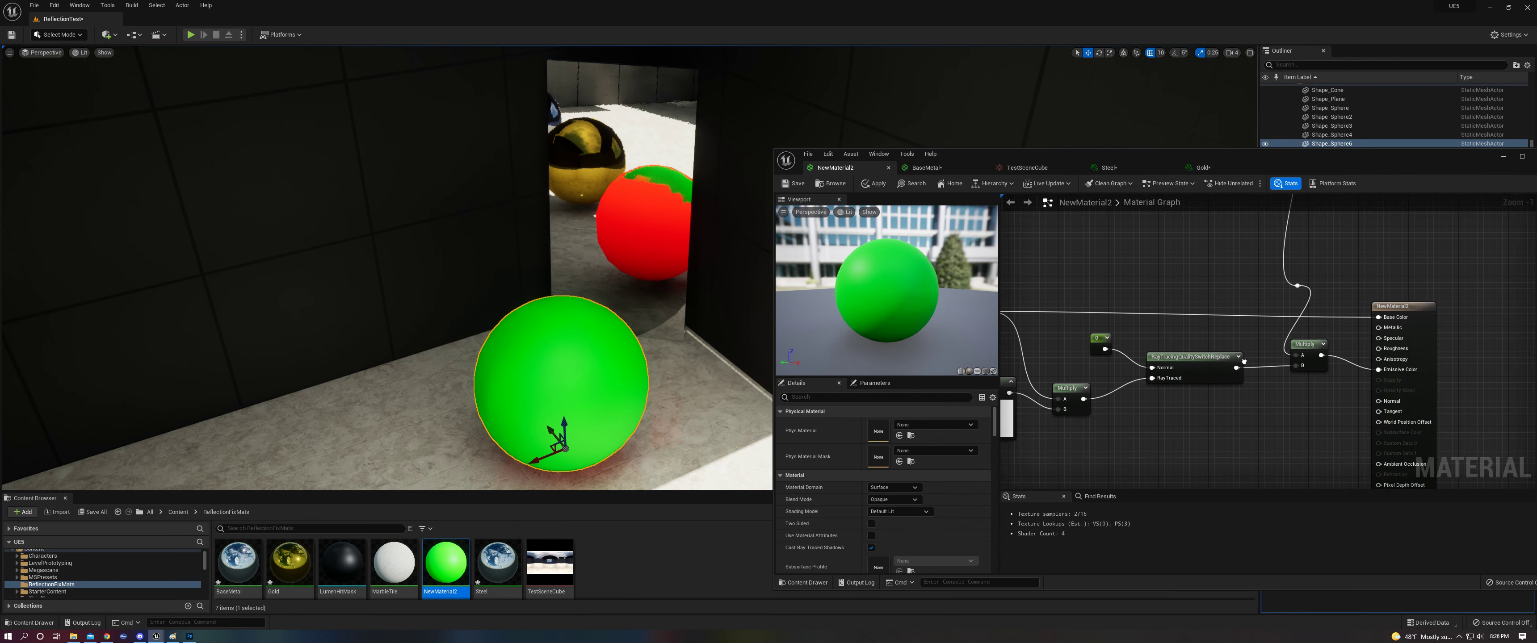
# Step: Disconnect BaseMetal's Emissive Color input, apply the change, check the mirror reflections, and reconnect the input
pyautogui.click(926, 168)
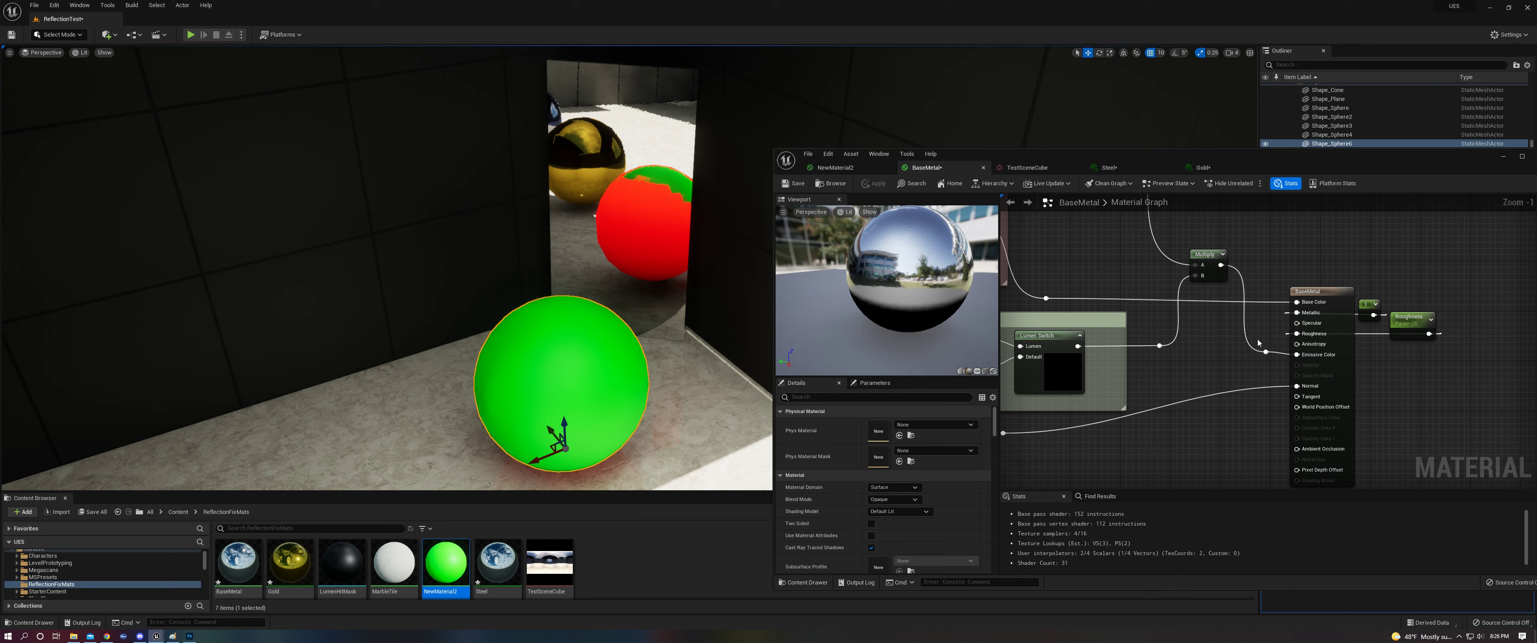
pyautogui.keyDown('alt'); pyautogui.click(1296, 355); pyautogui.keyUp('alt')
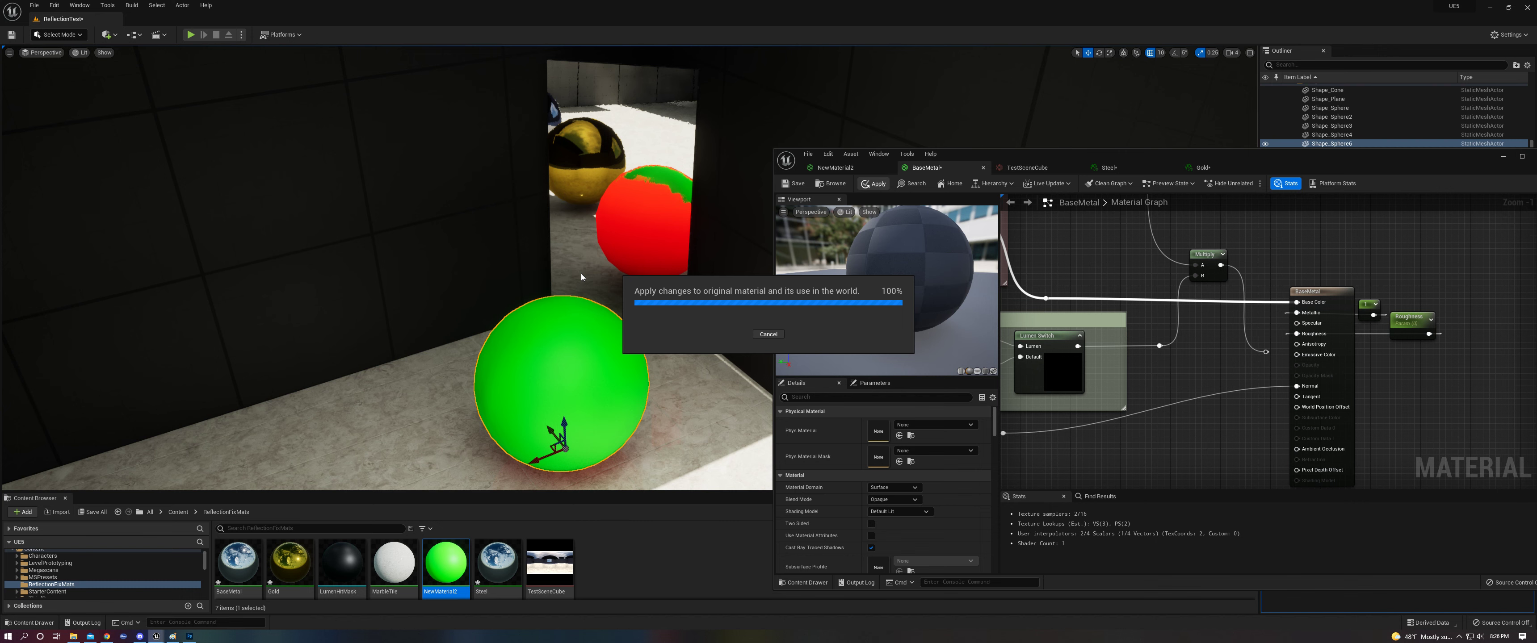
pyautogui.moveTo(581, 274); pyautogui.dragTo(582, 275, button='right')
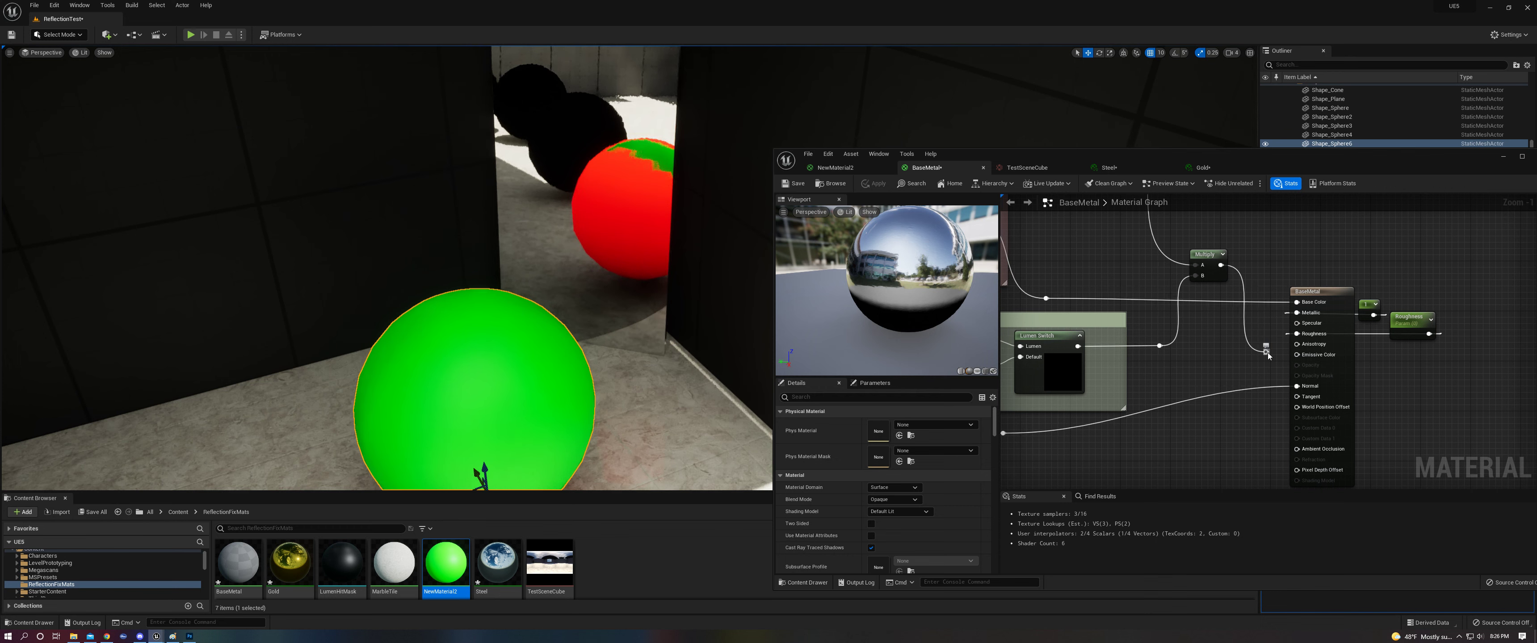
pyautogui.moveTo(1267, 352); pyautogui.dragTo(1298, 354)
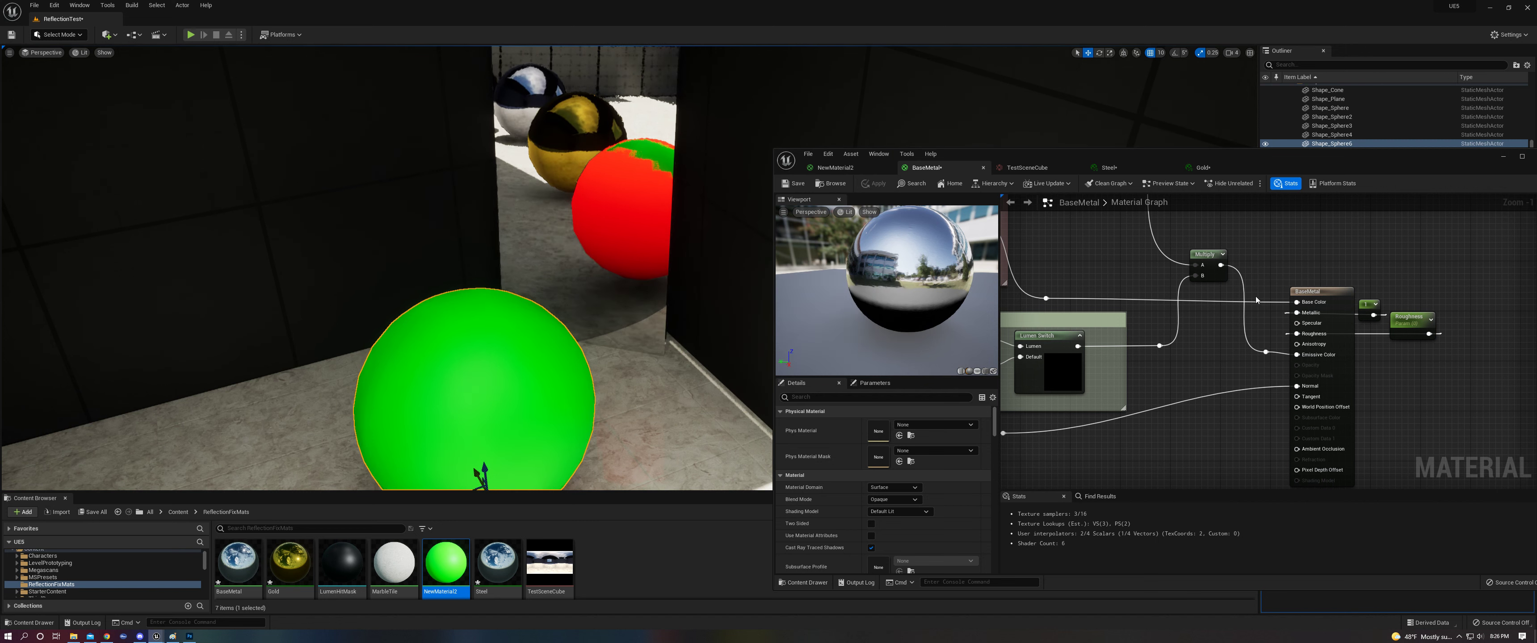
# Step: Disconnect BaseMetal's Base Color input, apply the change, check the metal spheres, and restore the connection
pyautogui.keyDown('alt'); pyautogui.click(1290, 303); pyautogui.keyUp('alt')
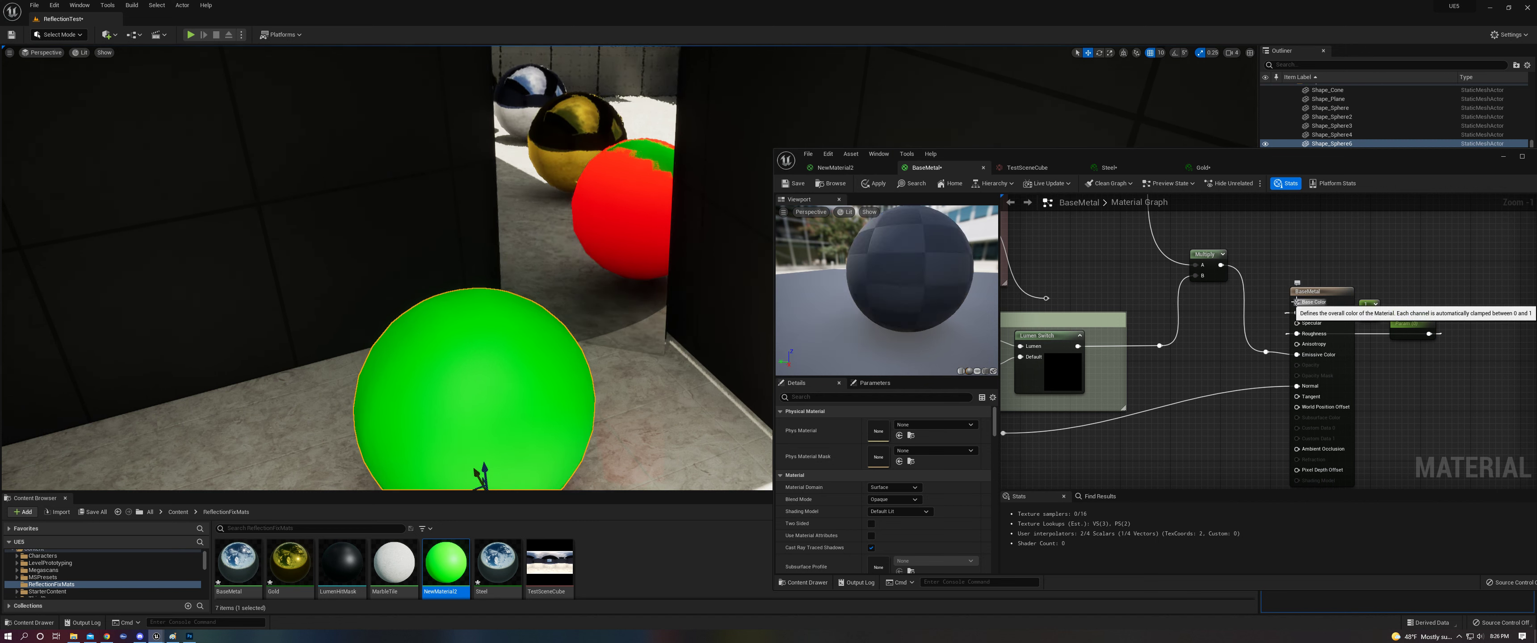
pyautogui.click(884, 186)
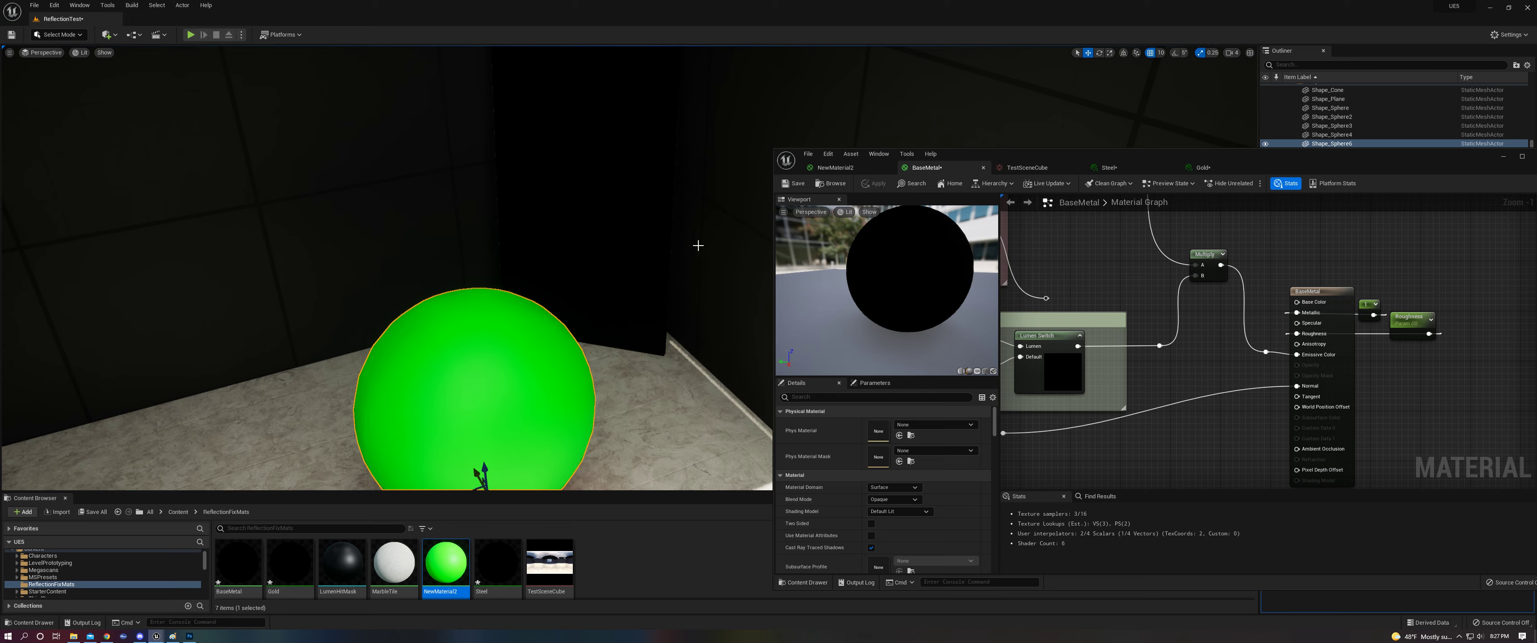
pyautogui.moveTo(698, 246); pyautogui.dragTo(555, 267, button='right')
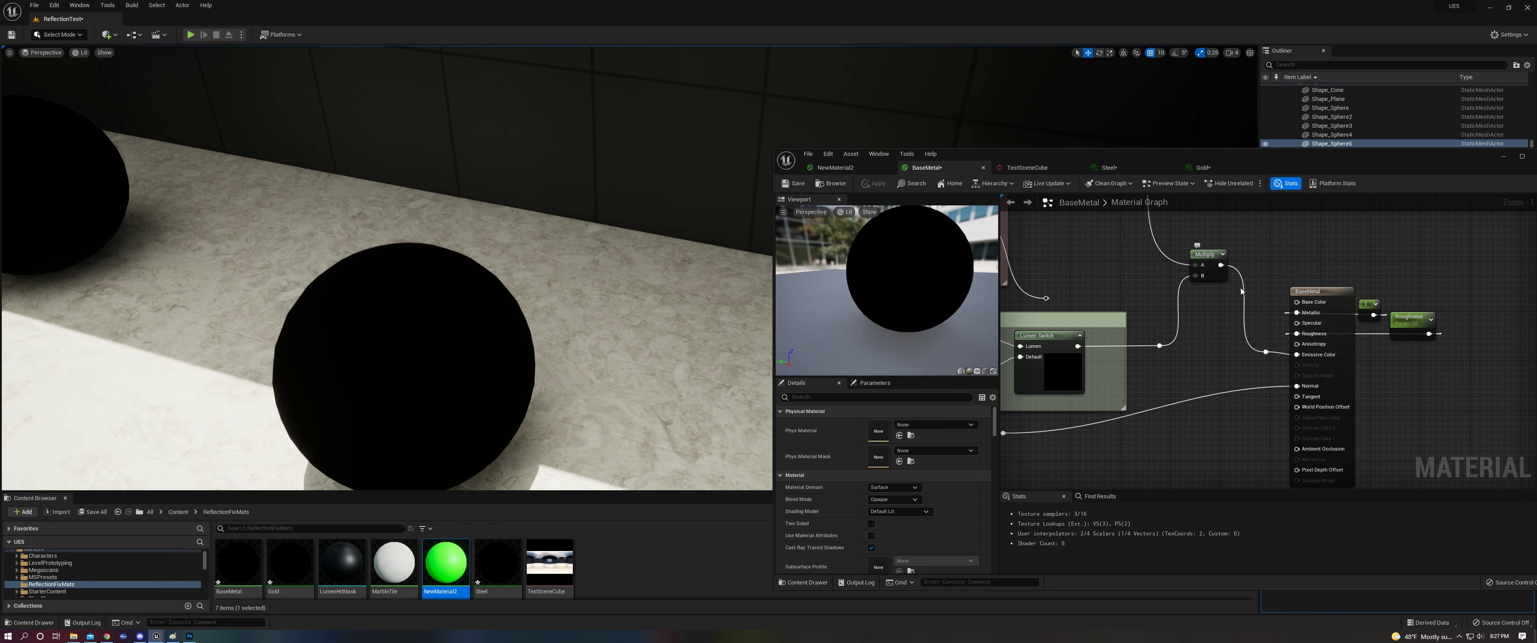
pyautogui.moveTo(1045, 300); pyautogui.dragTo(1296, 302)
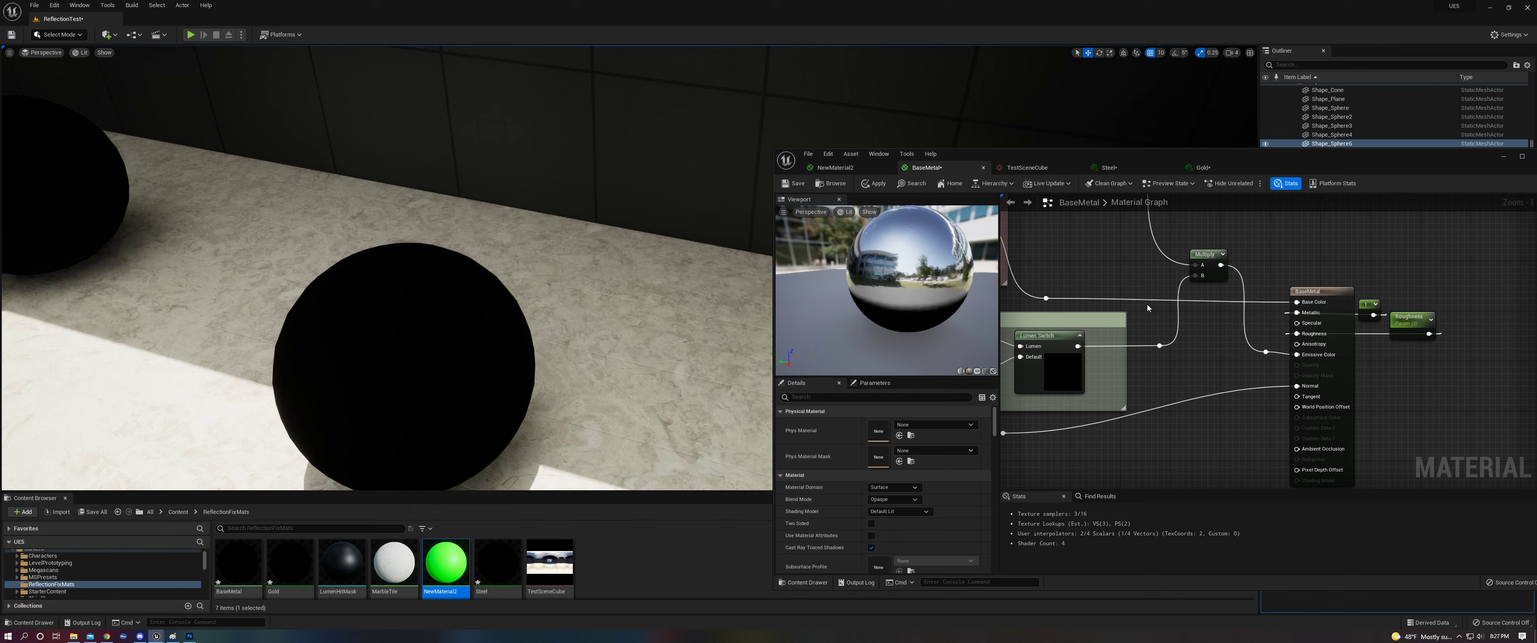
# Step: Feed BaseMetal's Base Color from a new constant of 1 and apply the change
pyautogui.moveTo(1170, 283); pyautogui.dragTo(1138, 310, button='right')
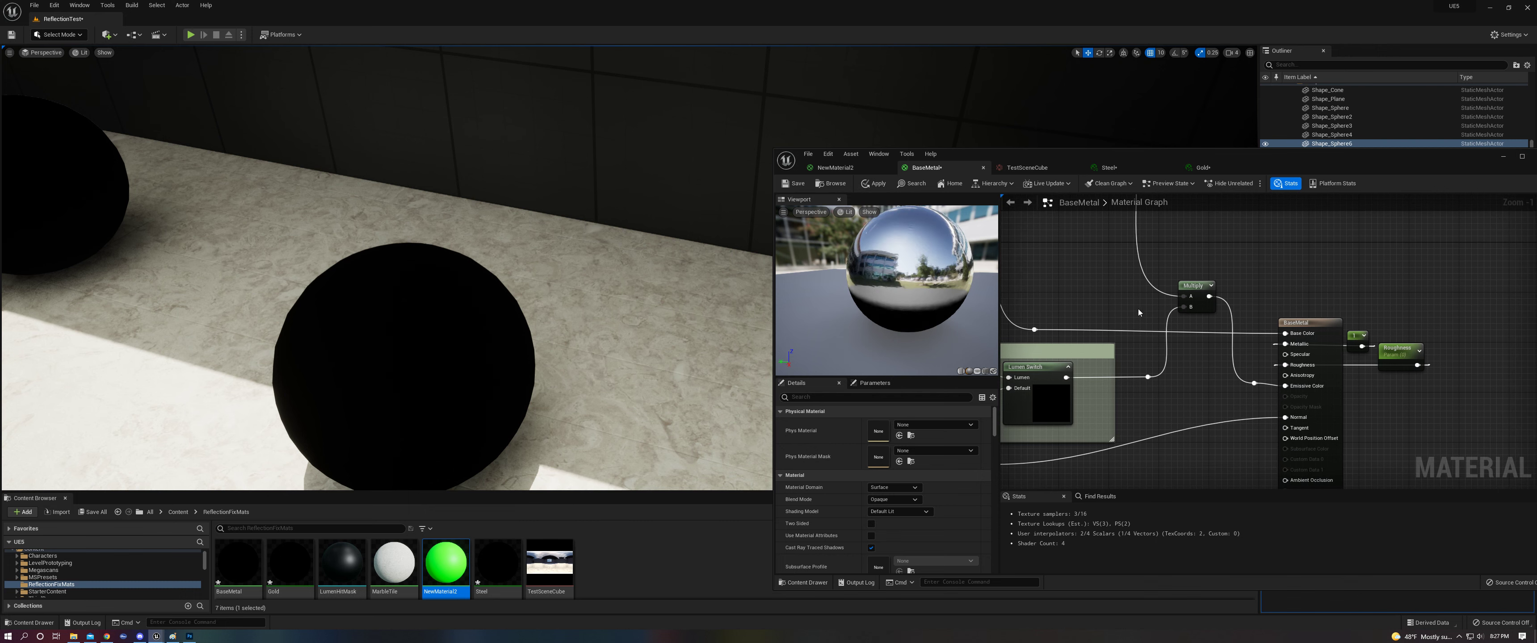
pyautogui.click(1109, 290)
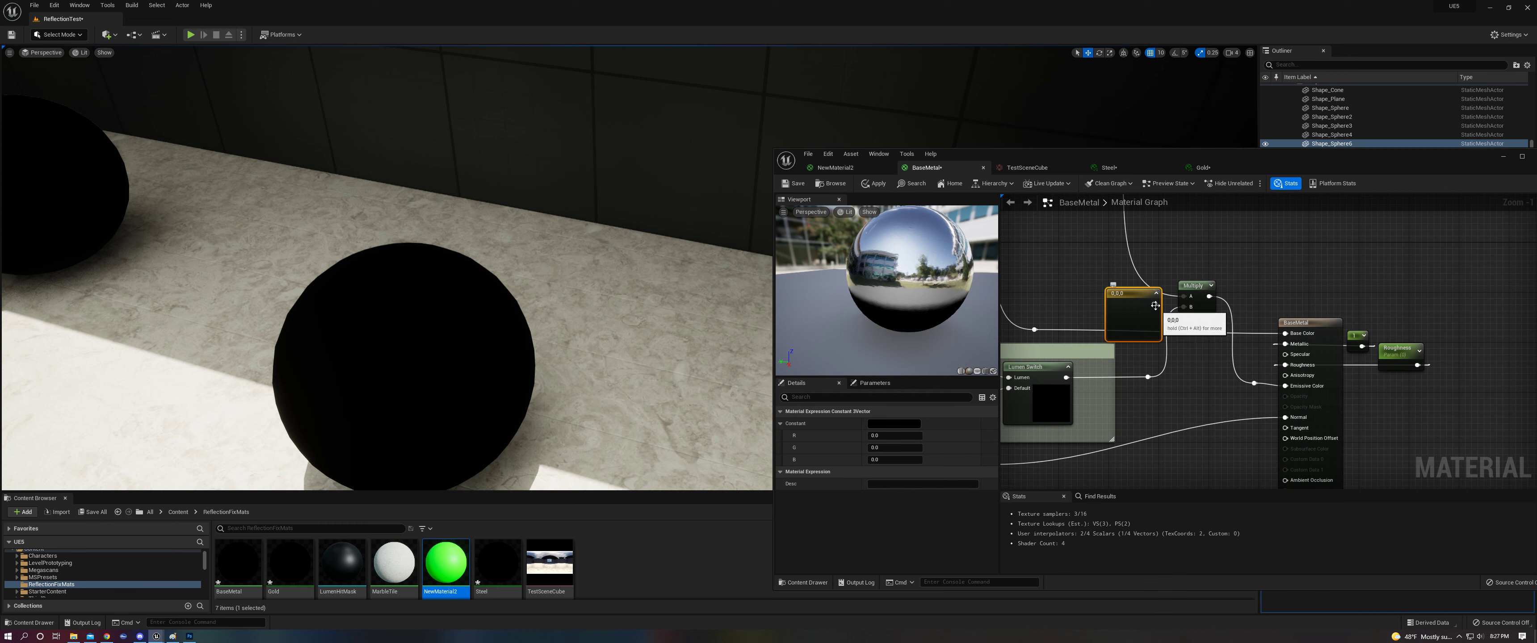
pyautogui.press('Delete')
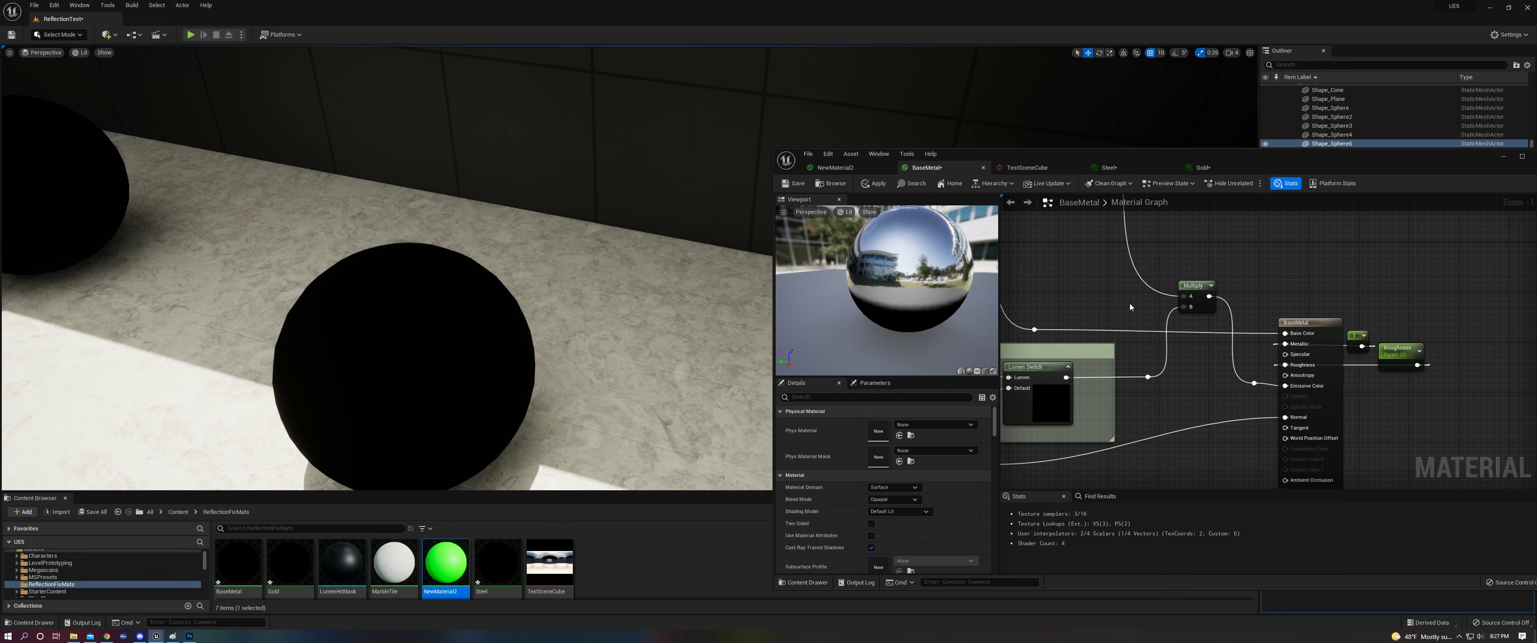
pyautogui.click(1119, 298)
pyautogui.click(917, 424)
pyautogui.write('1')
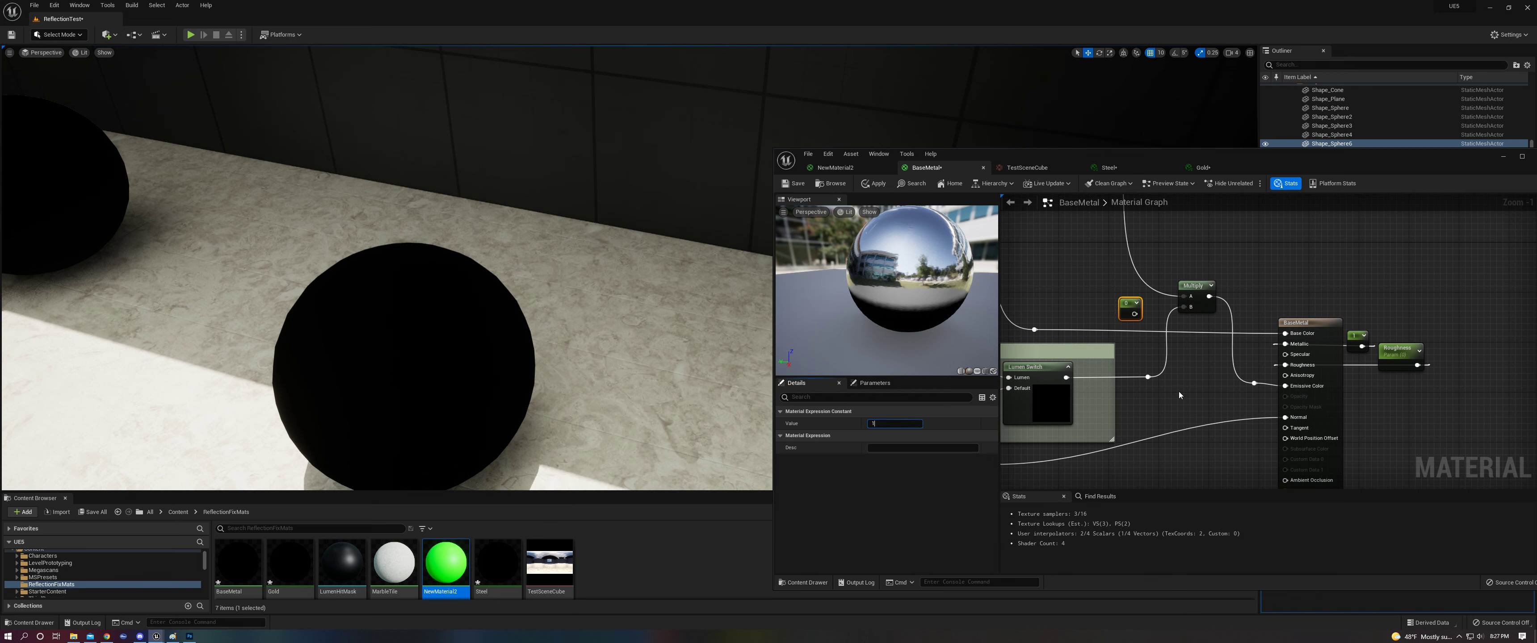
pyautogui.click(1180, 392)
pyautogui.moveTo(1134, 314); pyautogui.dragTo(1281, 333)
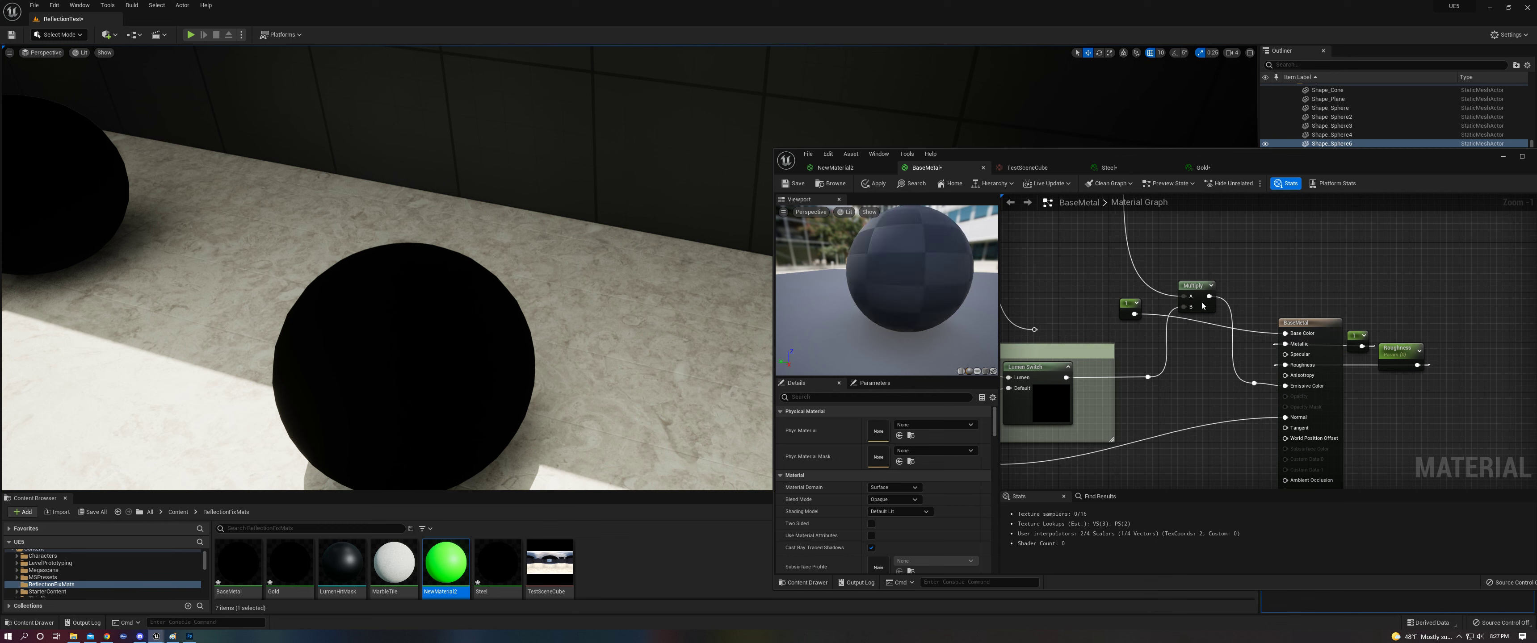
pyautogui.click(911, 183)
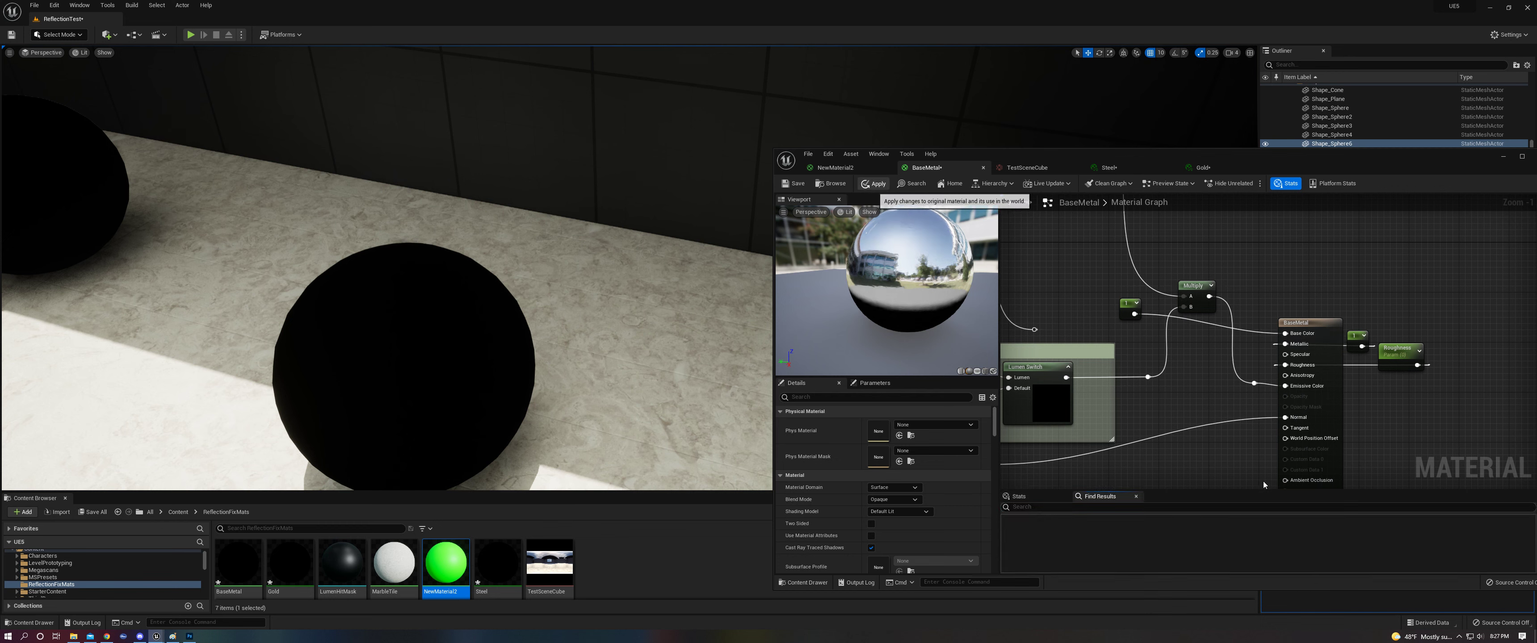
pyautogui.click(873, 183)
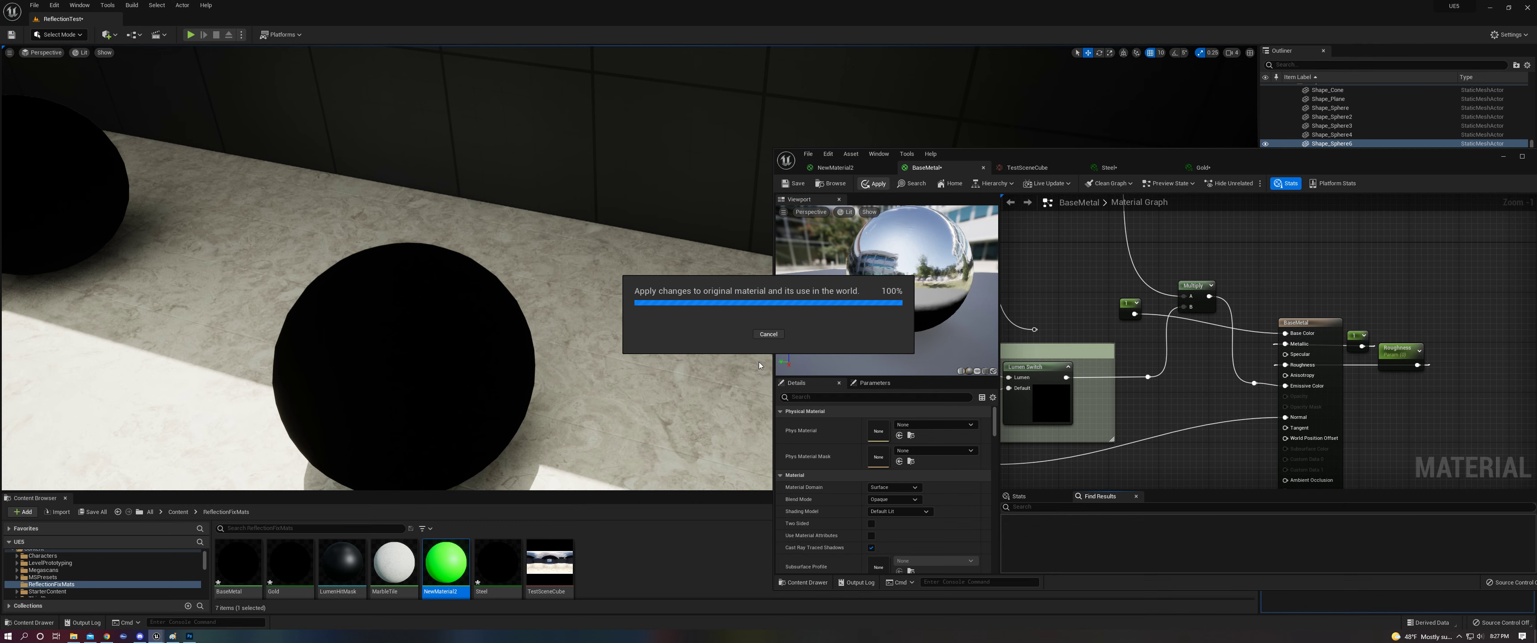
# Step: Check the corner mirror's reflections, reconnect the original color wire to BaseMetal's Base Color, and apply it
pyautogui.moveTo(740, 363); pyautogui.dragTo(907, 343, button='right')
pyautogui.moveTo(676, 346); pyautogui.dragTo(633, 346, button='right')
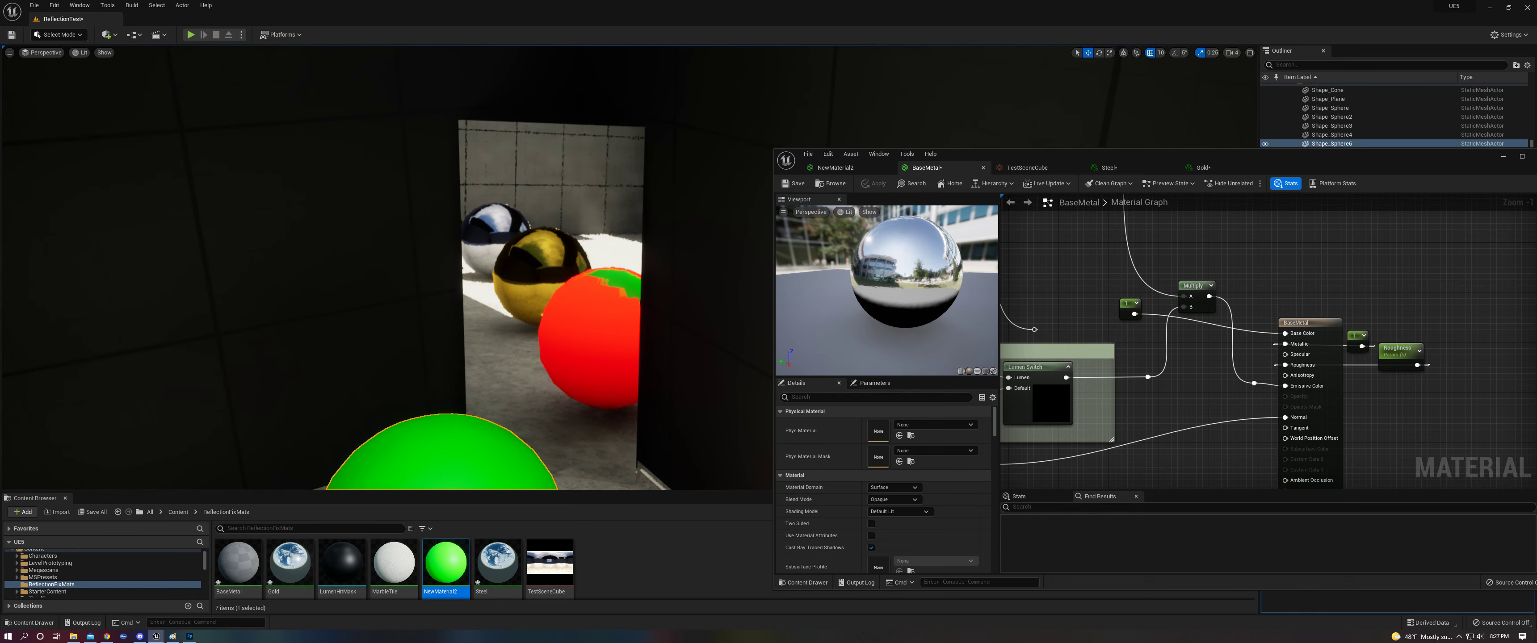
pyautogui.moveTo(1034, 330); pyautogui.dragTo(1285, 333)
pyautogui.click(875, 184)
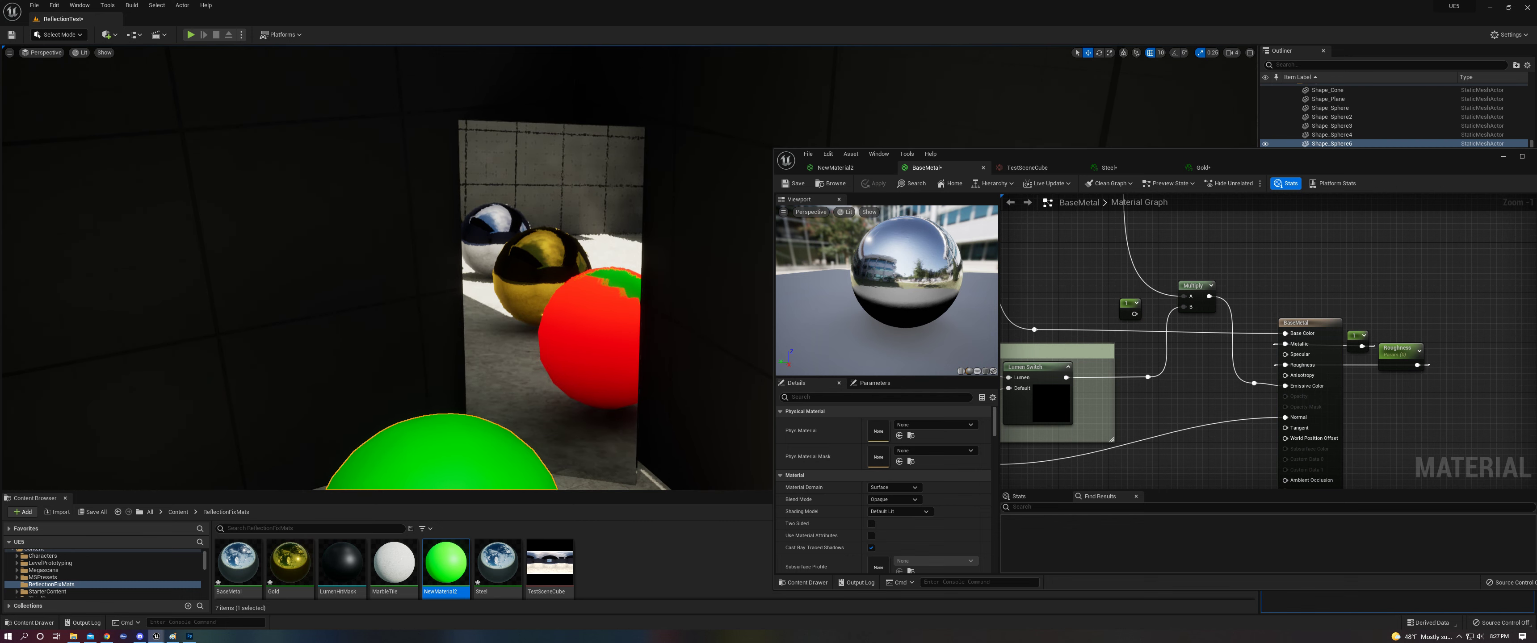
# Step: Examine how the steel and gold spheres reflect one another up close
pyautogui.moveTo(594, 284); pyautogui.dragTo(555, 256, button='right')
pyautogui.scroll(-5, 593, 285)
pyautogui.scroll(-2, 623, 269)
pyautogui.scroll(3, 623, 269)
pyautogui.scroll(4, 525, 265)
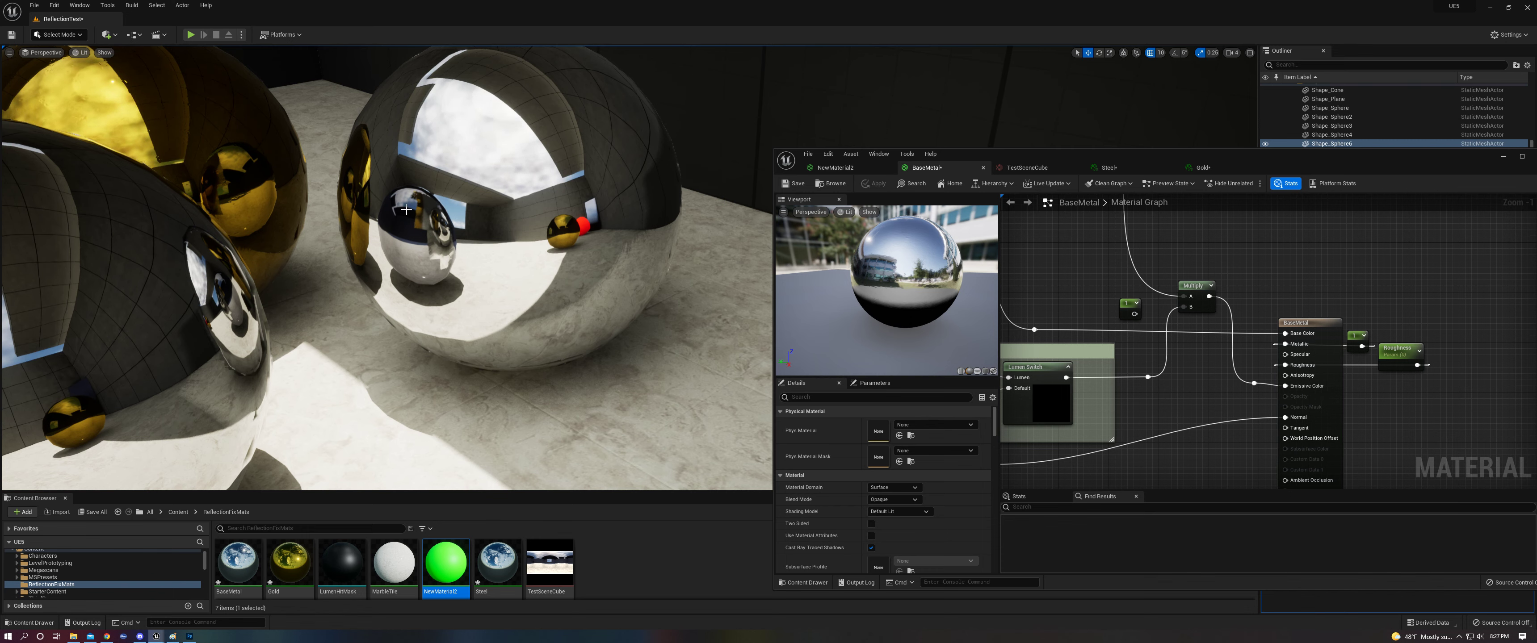
pyautogui.moveTo(578, 275); pyautogui.dragTo(540, 270, button='right')
# Step: Delete the unused constant node from the BaseMetal graph
pyautogui.moveTo(1186, 165); pyautogui.dragTo(1160, 197)
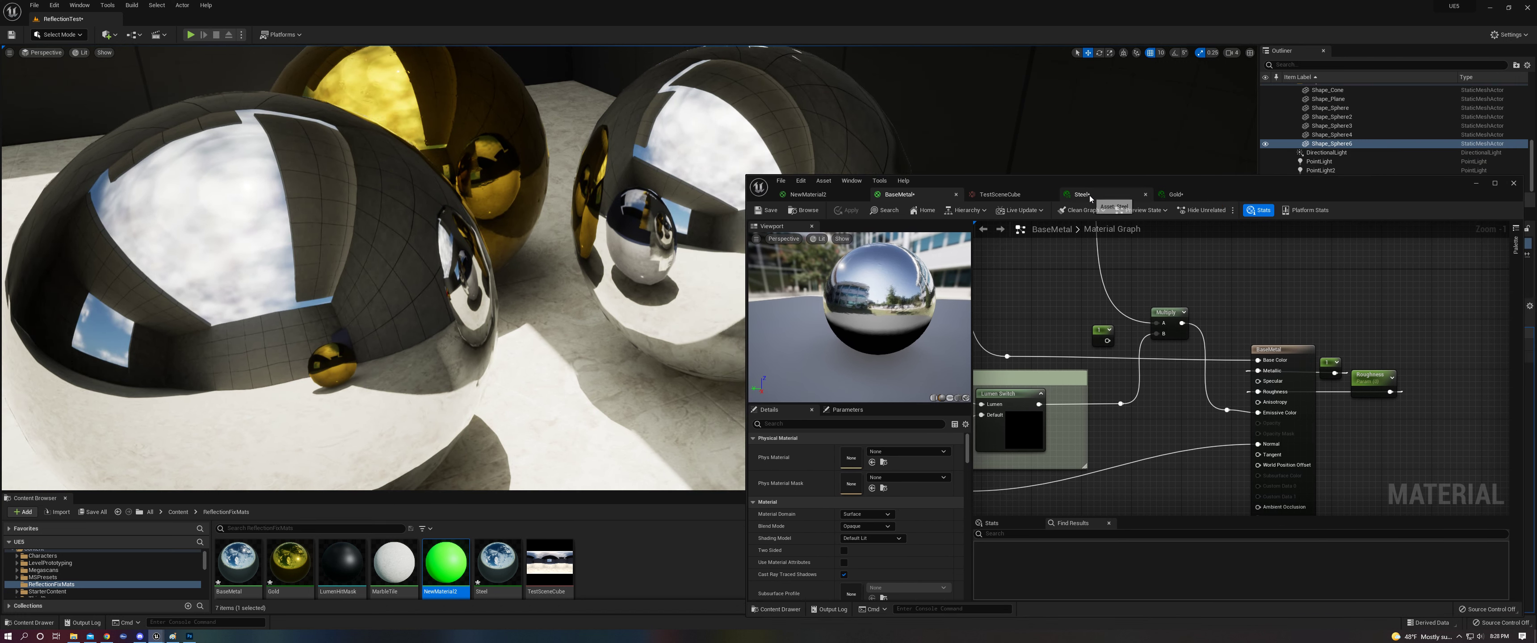
pyautogui.click(1105, 341)
pyautogui.press('Delete')
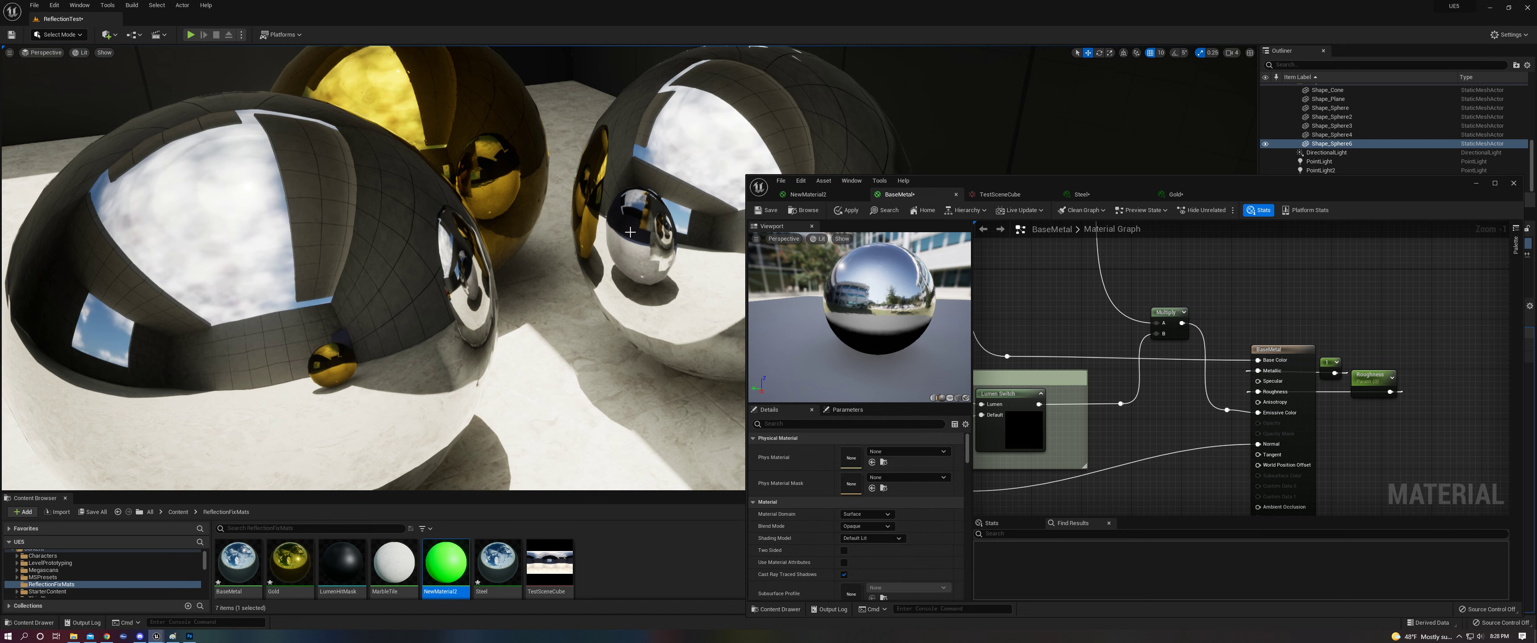
# Step: Turn off Use RT Switch on the Steel material instance
pyautogui.click(1083, 195)
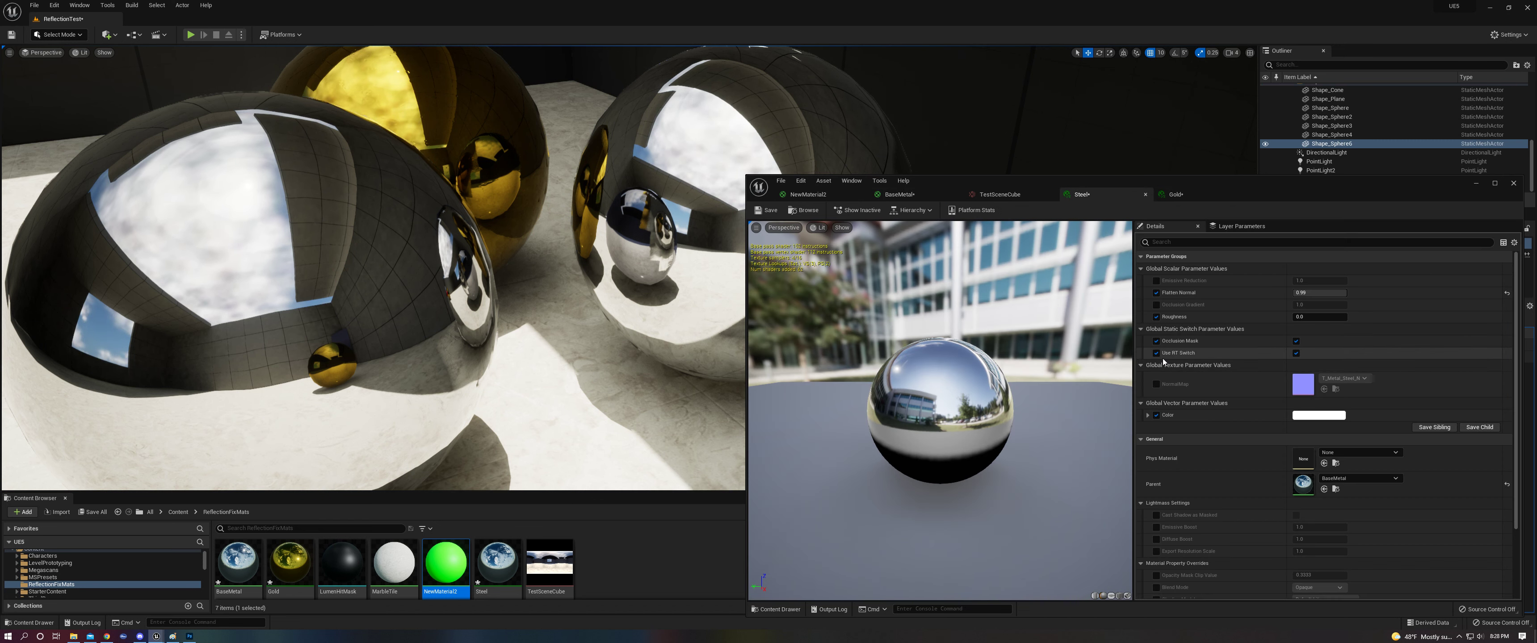
pyautogui.click(1296, 353)
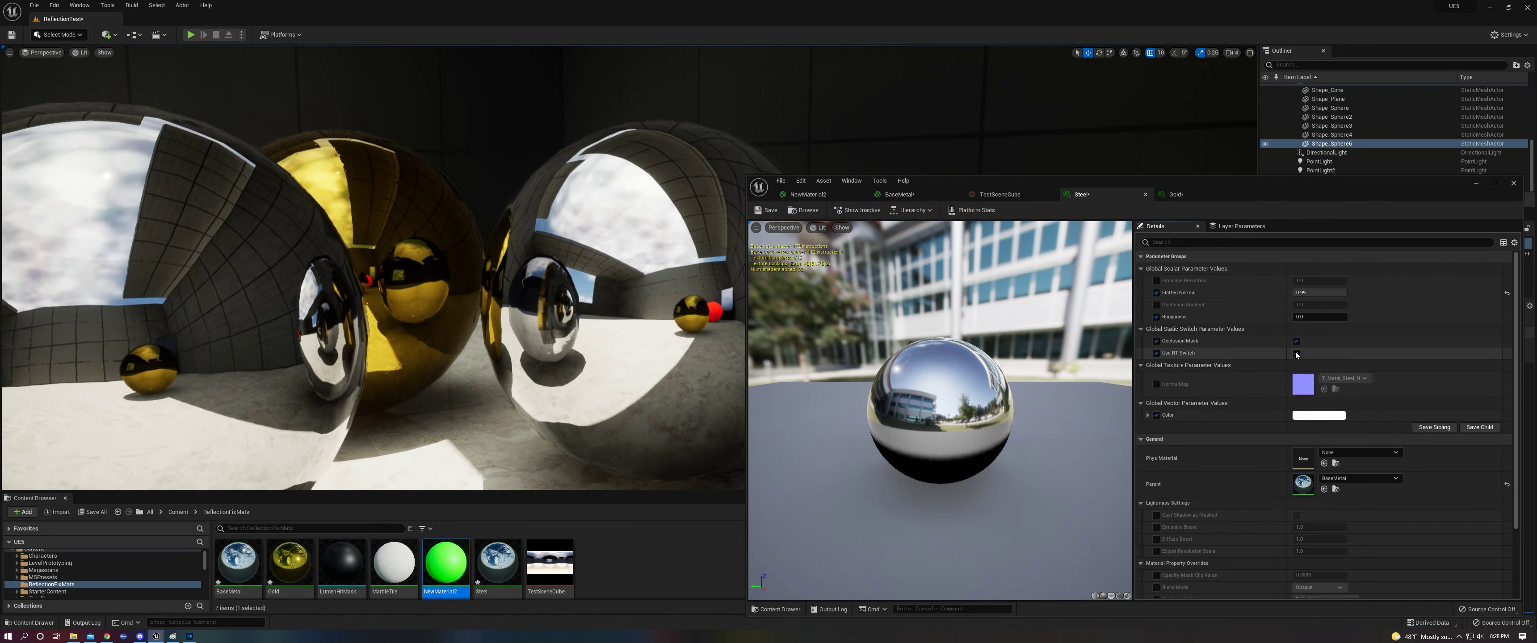
# Step: Examine the Reflection Cubemapping group in the BaseMetal graph and inspect its cubemap Texture Sample settings
pyautogui.moveTo(524, 287)
pyautogui.mouseDown(button='right')
pyautogui.moveTo(620, 295)
pyautogui.moveTo(524, 287)
pyautogui.mouseUp(button='right')
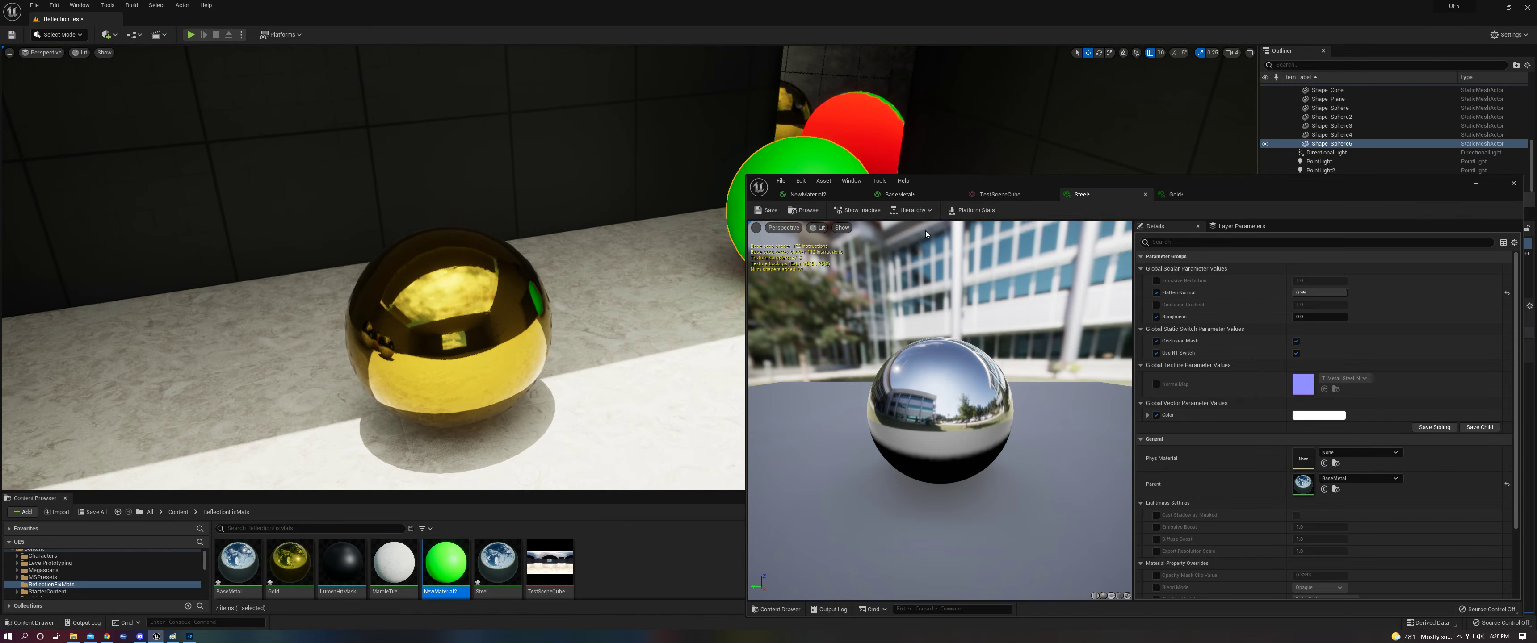
pyautogui.click(901, 195)
pyautogui.moveTo(1263, 198); pyautogui.dragTo(1251, 185)
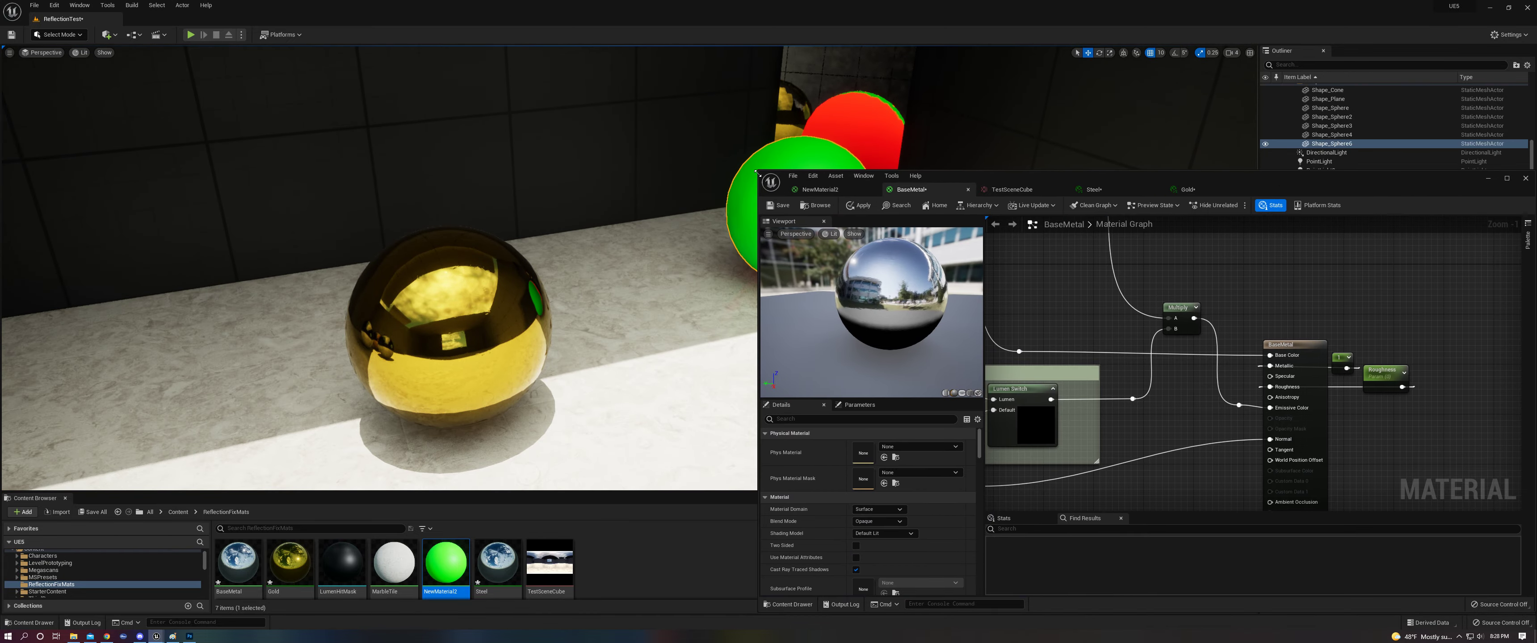
pyautogui.moveTo(757, 173); pyautogui.dragTo(470, 137)
pyautogui.moveTo(836, 304); pyautogui.dragTo(1101, 368, button='right')
pyautogui.scroll(-3, 1101, 368)
pyautogui.scroll(3, 1046, 378)
pyautogui.moveTo(977, 382); pyautogui.dragTo(1123, 338, button='right')
pyautogui.scroll(1, 1046, 378)
pyautogui.moveTo(827, 276); pyautogui.dragTo(1140, 439)
pyautogui.click(1139, 440)
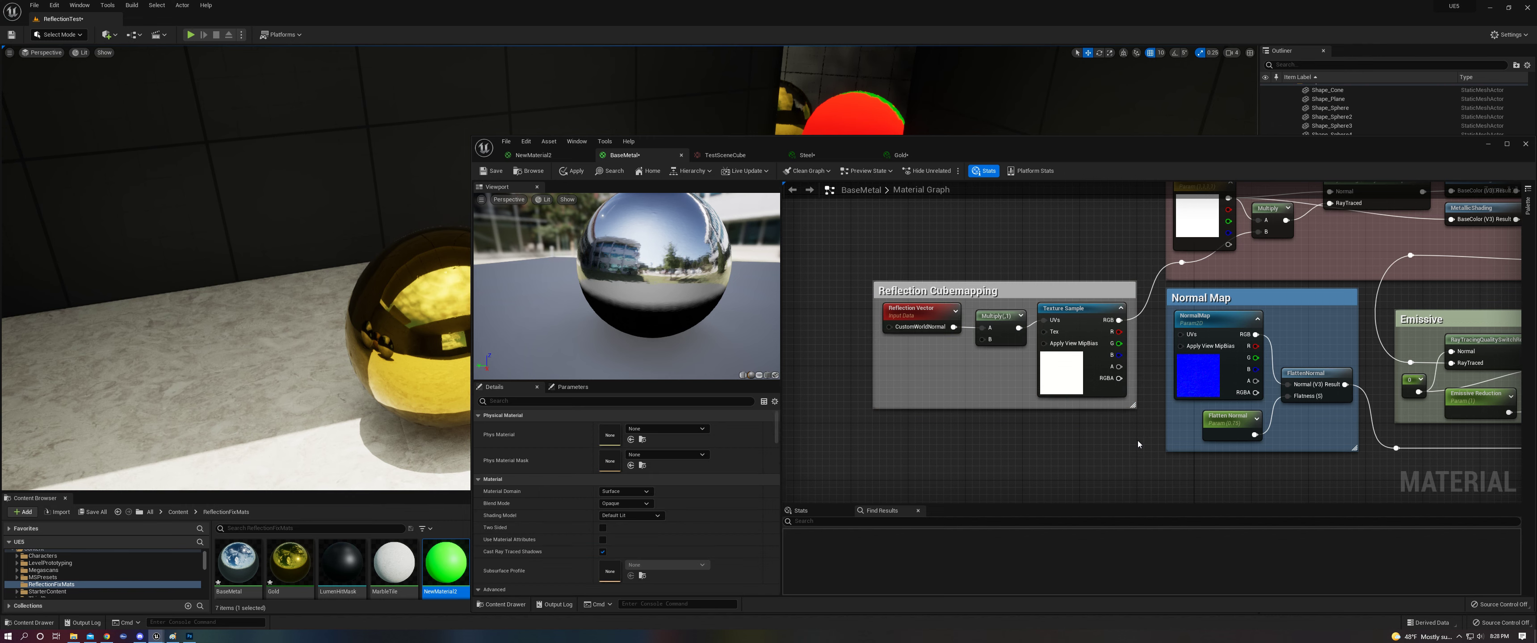
pyautogui.moveTo(1101, 322); pyautogui.dragTo(933, 342, button='right')
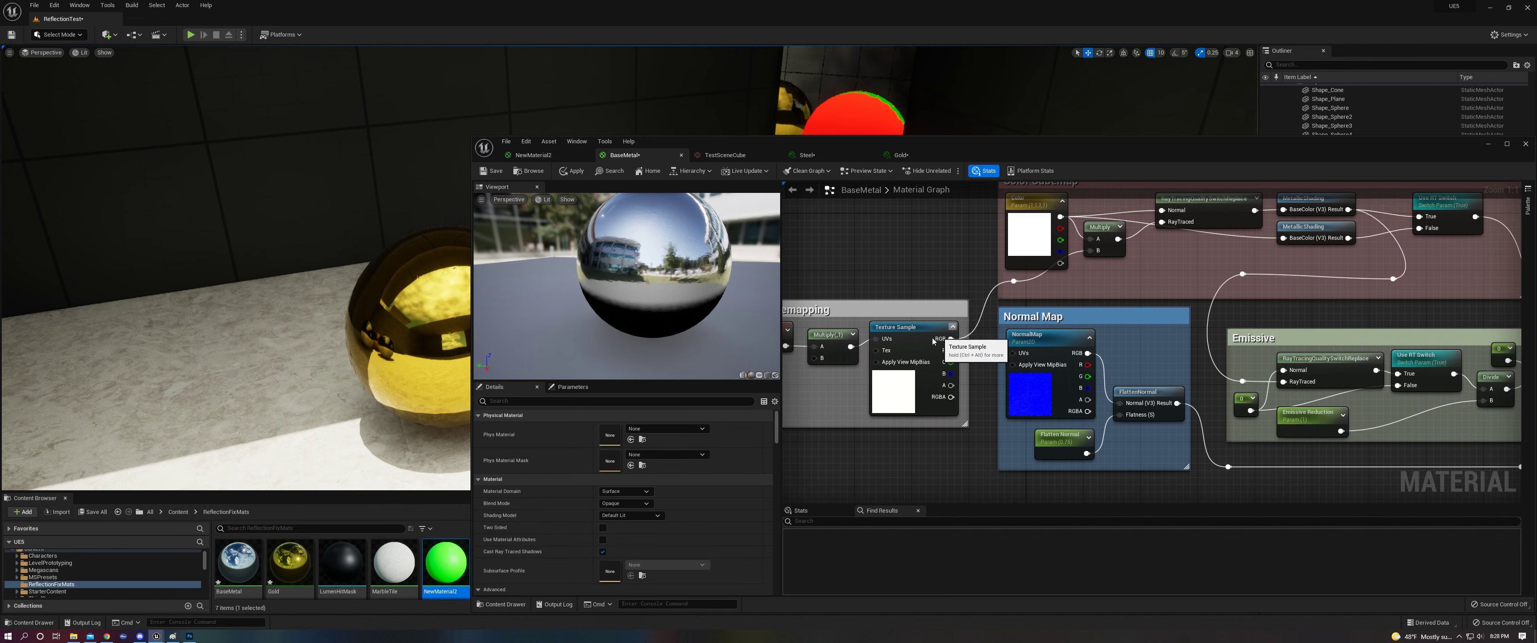
pyautogui.click(918, 336)
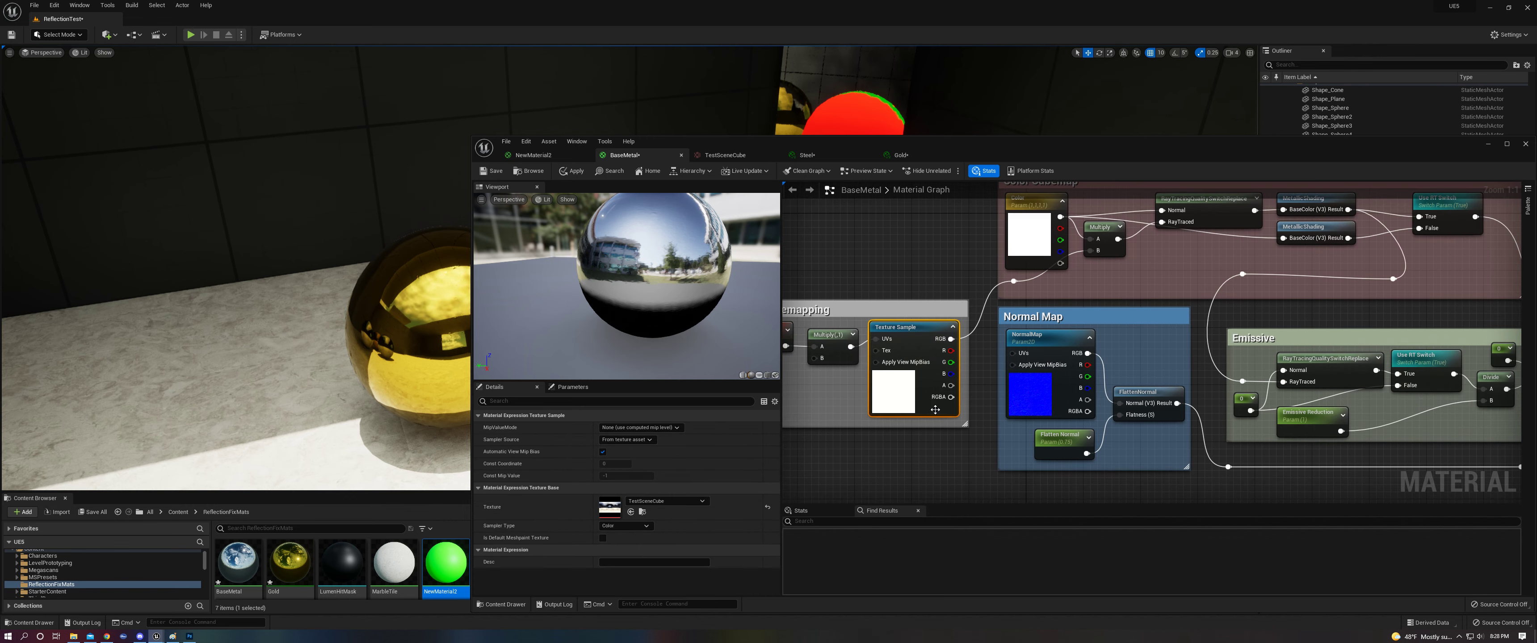
# Step: Examine the Color Cubemap group, following the color through the Multiply, ray tracing quality switch, MetallicShading and Use RT Switch nodes
pyautogui.moveTo(953, 234); pyautogui.dragTo(804, 306, button='right')
pyautogui.scroll(-1, 934, 305)
pyautogui.moveTo(801, 273); pyautogui.dragTo(1280, 398)
pyautogui.click(1267, 404)
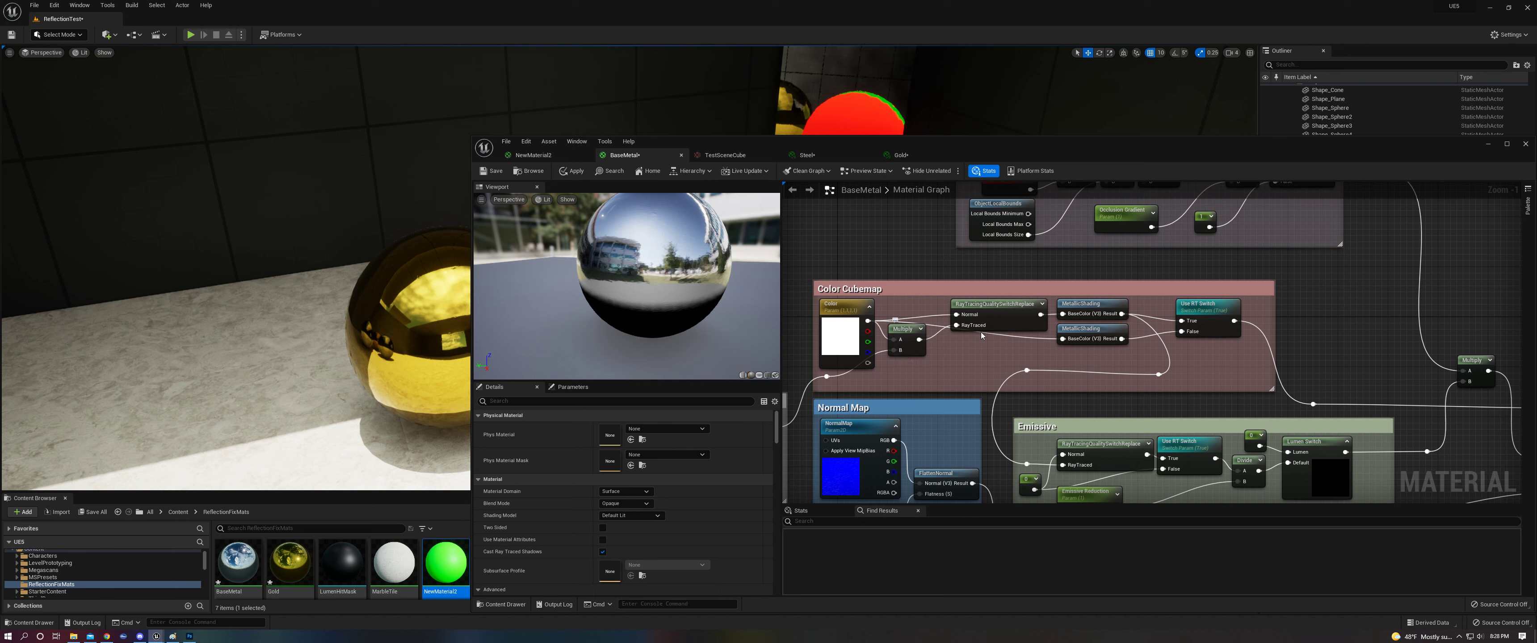
pyautogui.click(954, 328)
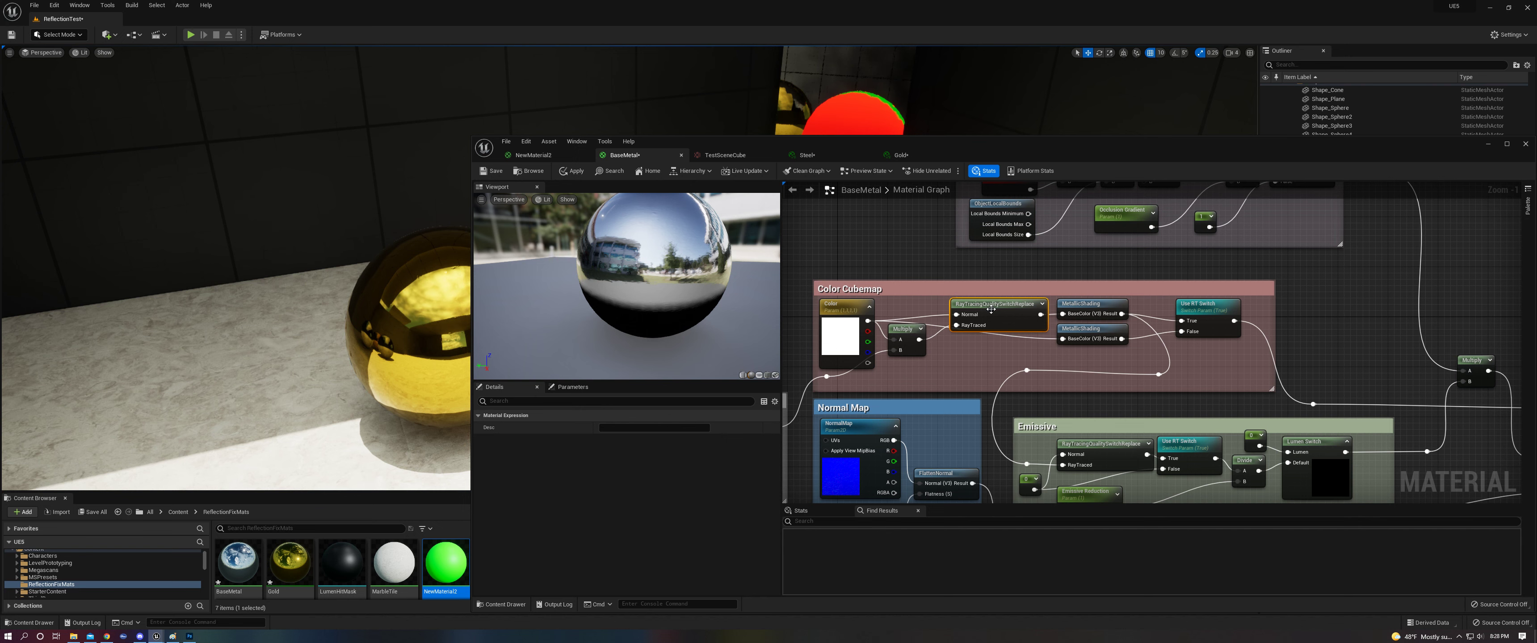
pyautogui.moveTo(991, 309); pyautogui.dragTo(1060, 317, button='right')
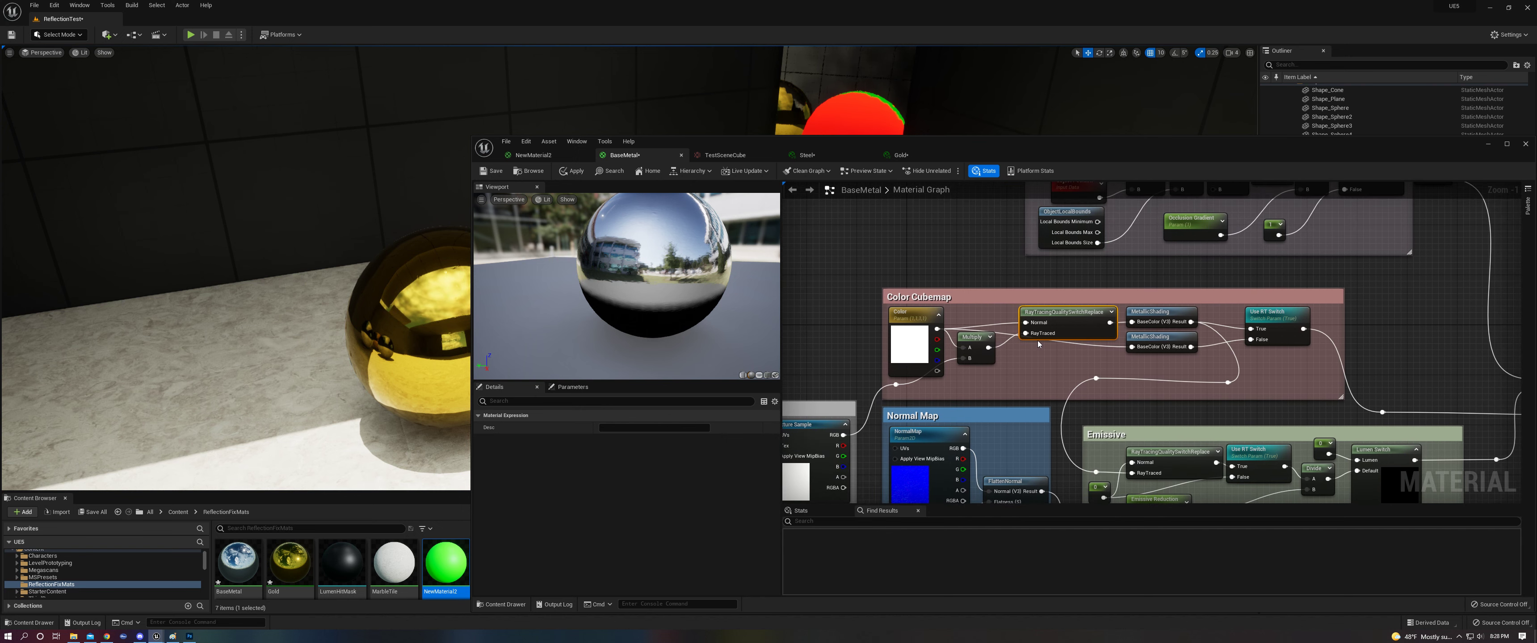
pyautogui.moveTo(788, 469); pyautogui.dragTo(843, 426, button='right')
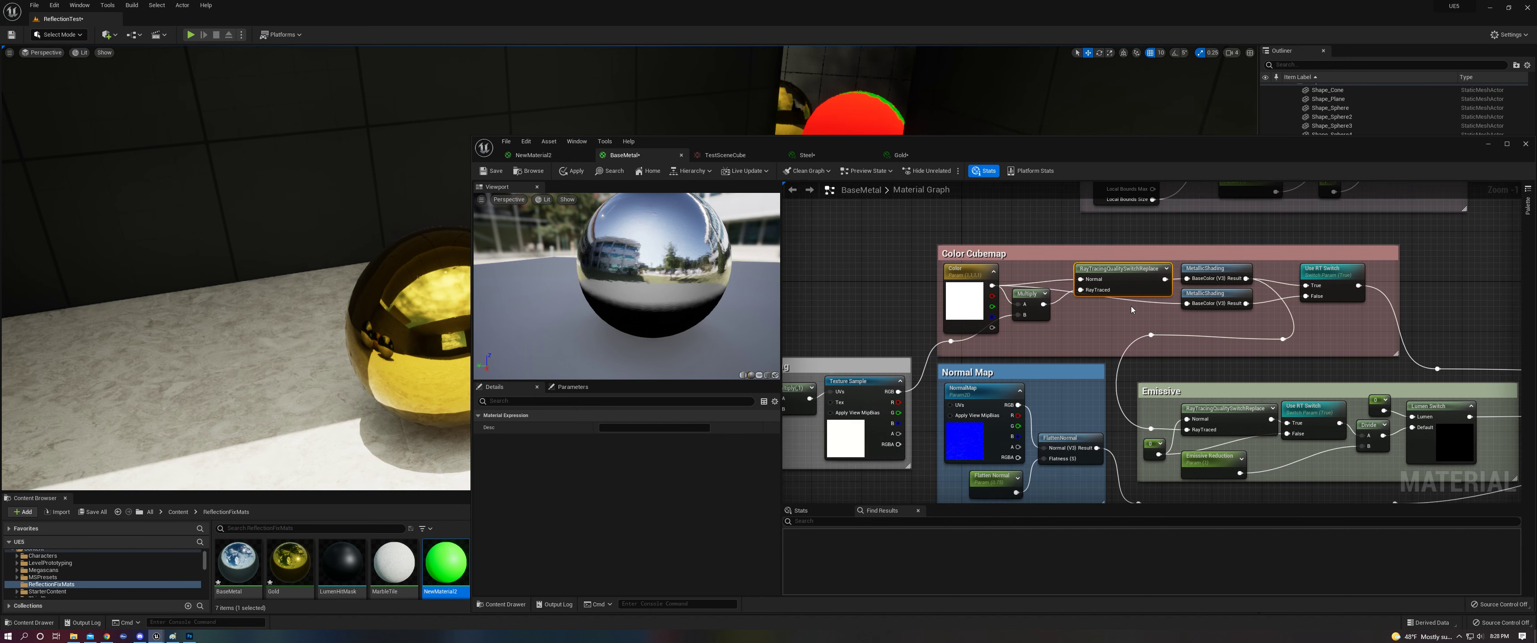
pyautogui.moveTo(1131, 306); pyautogui.dragTo(1044, 378, button='right')
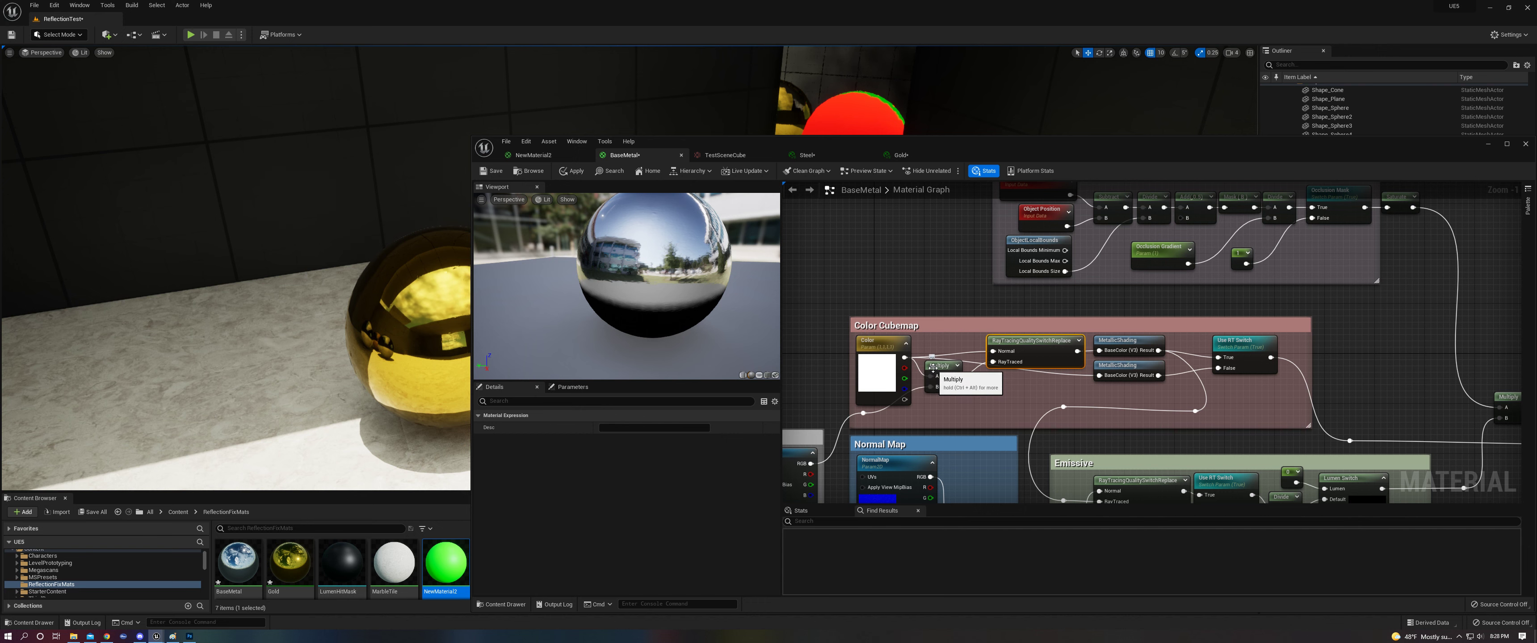
pyautogui.moveTo(987, 379); pyautogui.dragTo(850, 391, button='right')
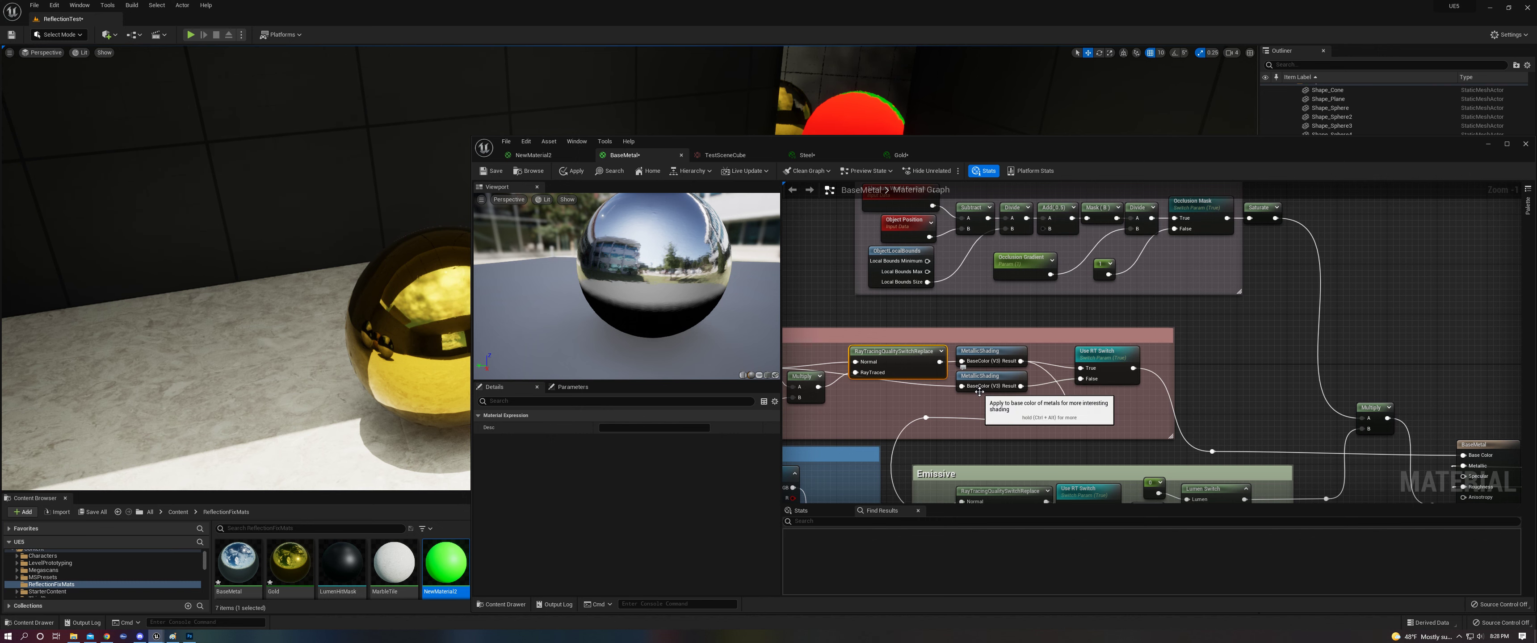
pyautogui.moveTo(989, 361); pyautogui.dragTo(969, 321, button='right')
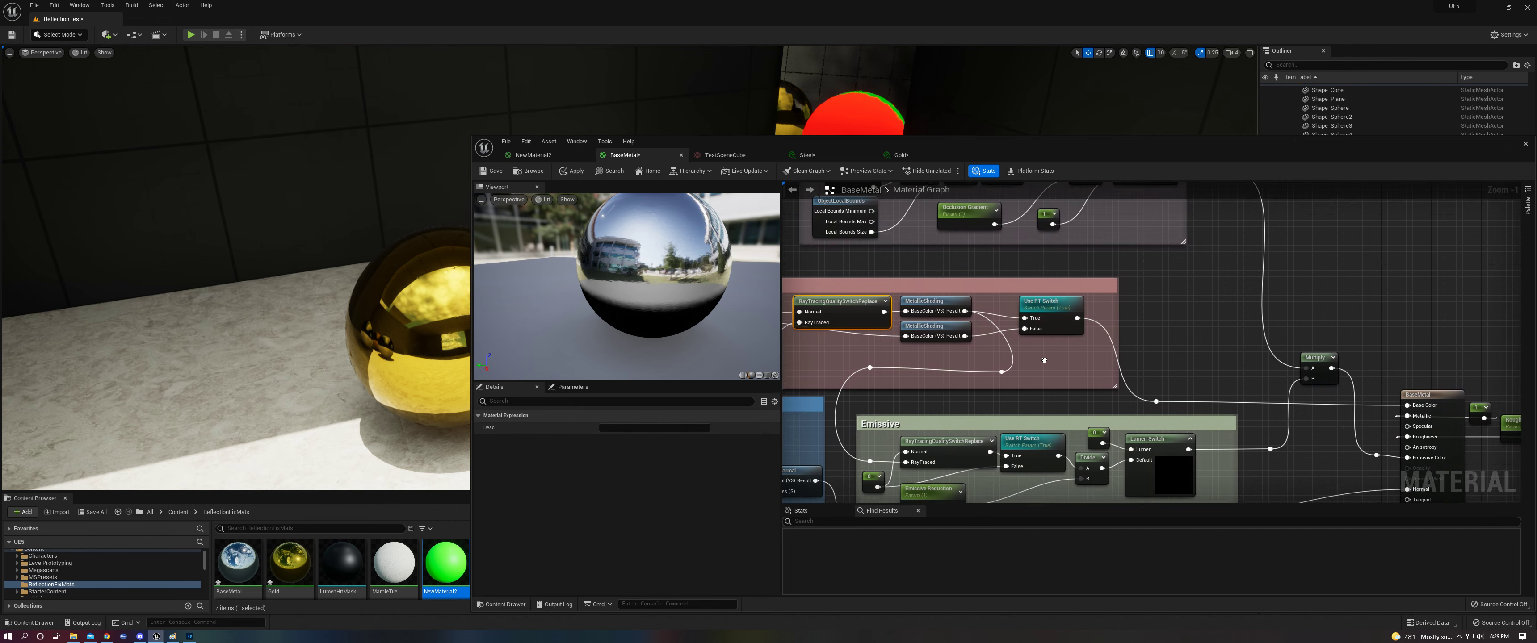
pyautogui.moveTo(1008, 337); pyautogui.dragTo(1106, 295, button='right')
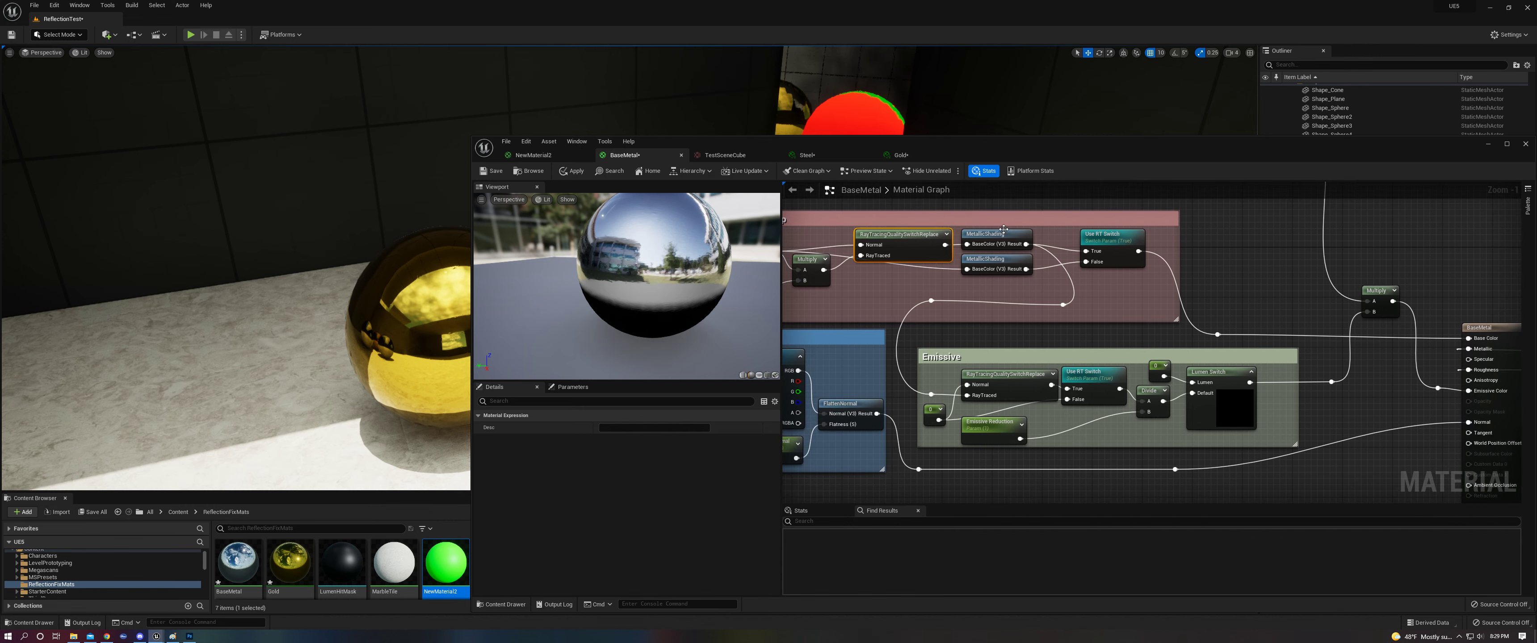
# Step: Examine the Emissive group and its Emission Reduction parameter, comparing it with the gold and green spheres in the scene
pyautogui.moveTo(995, 399)
pyautogui.mouseDown(button='right')
pyautogui.moveTo(939, 335)
pyautogui.moveTo(982, 393)
pyautogui.mouseUp(button='right')
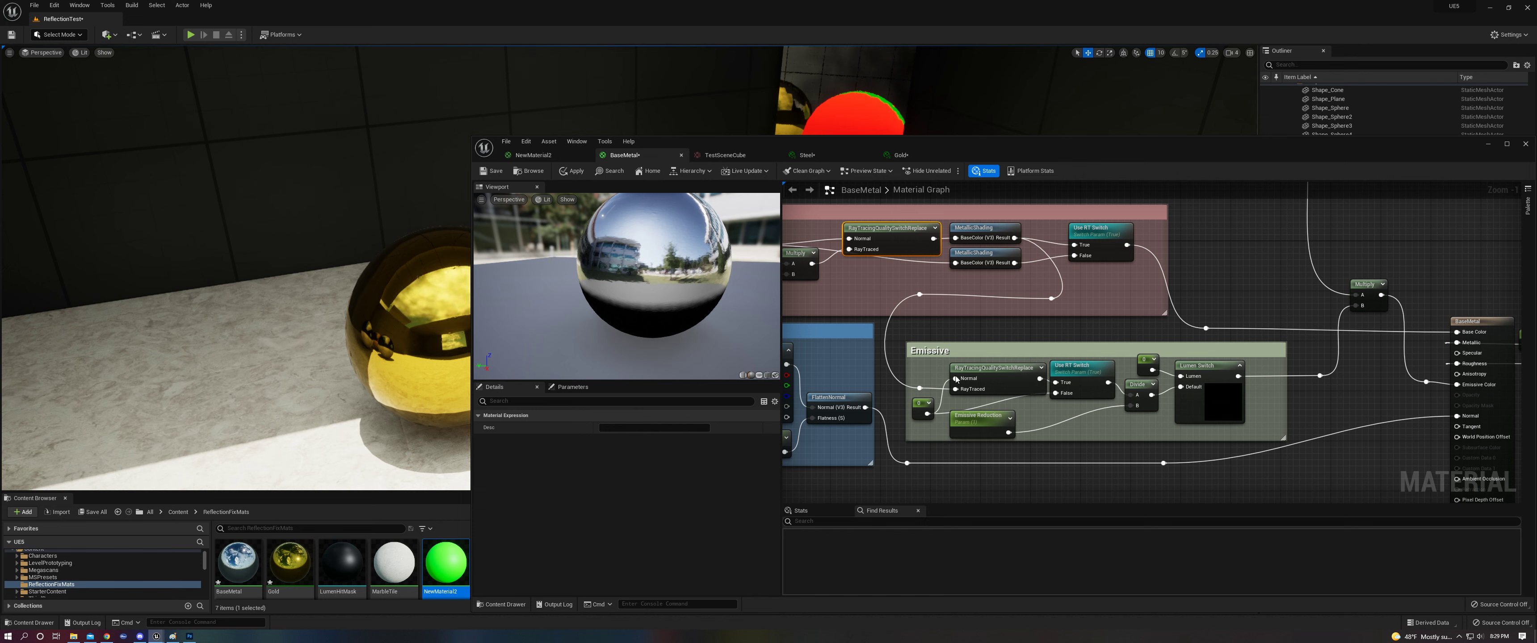
pyautogui.moveTo(238, 269); pyautogui.dragTo(274, 263, button='right')
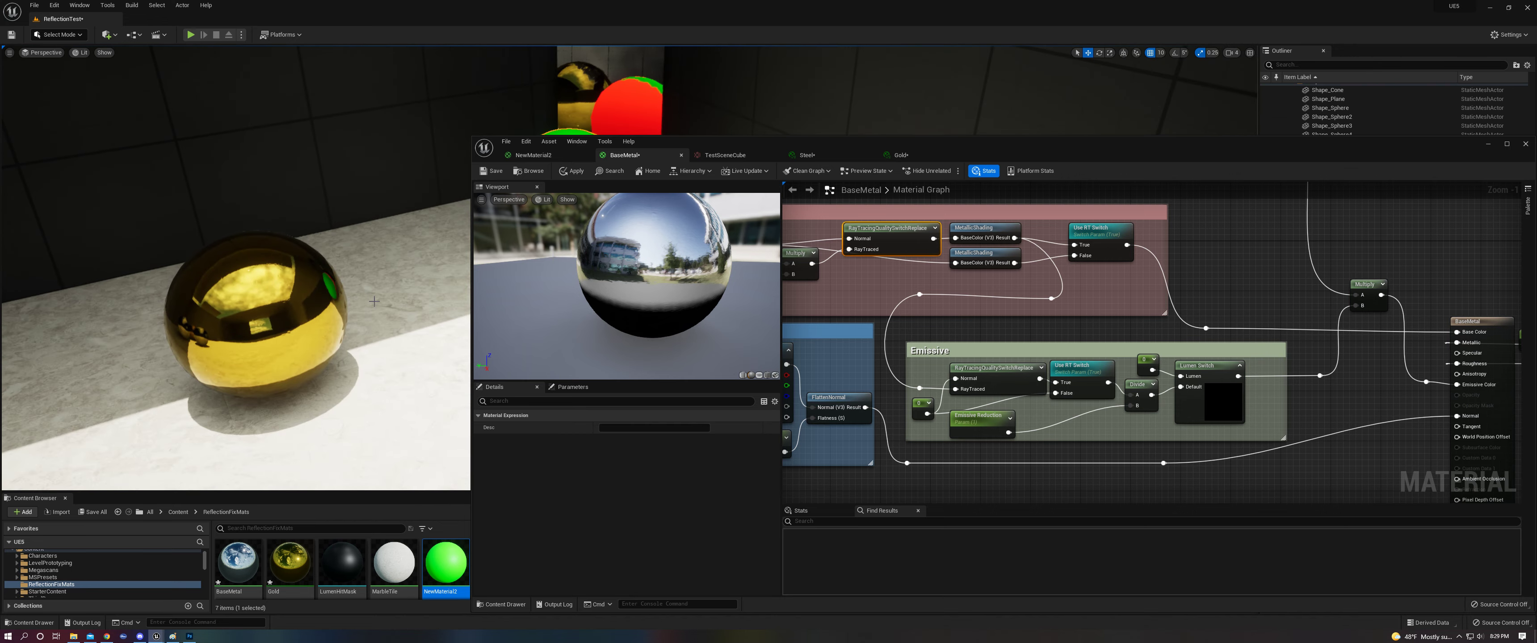
pyautogui.moveTo(935, 366); pyautogui.dragTo(955, 445, button='right')
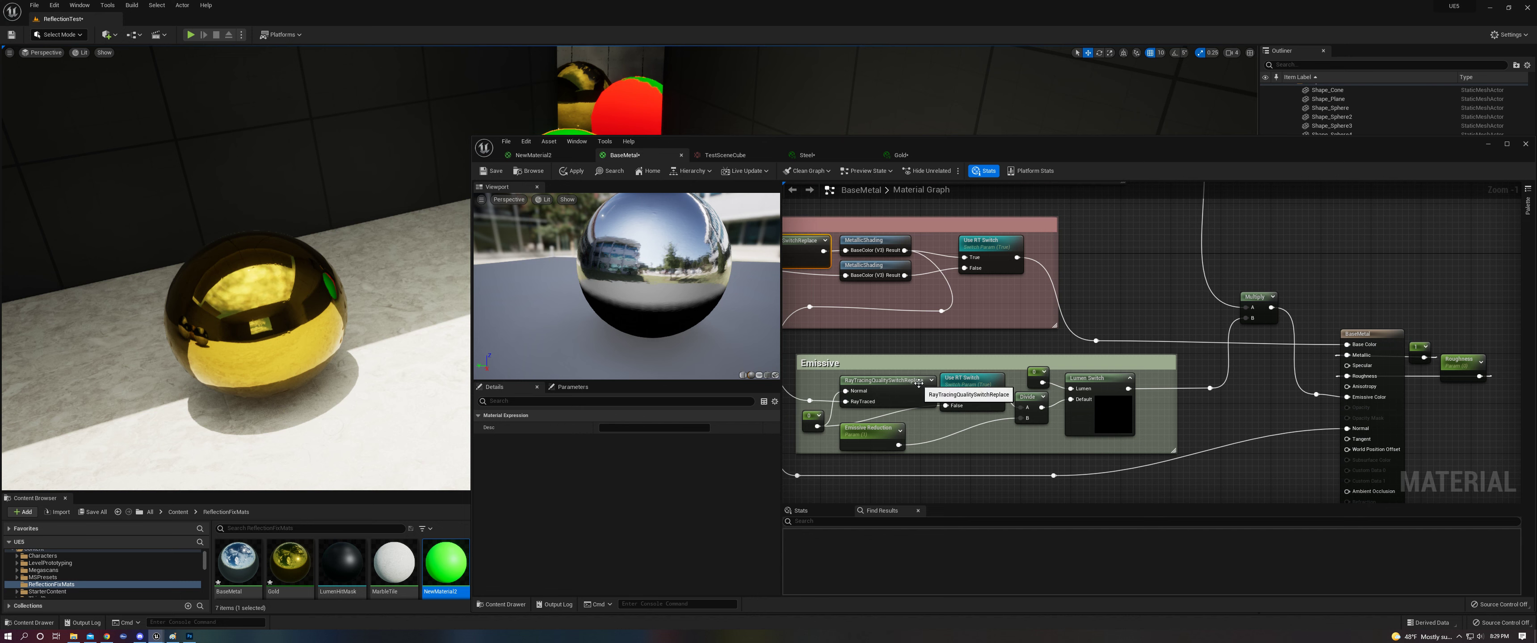
pyautogui.click(871, 433)
pyautogui.moveTo(370, 352); pyautogui.dragTo(374, 379, button='right')
pyautogui.scroll(3, 442, 327)
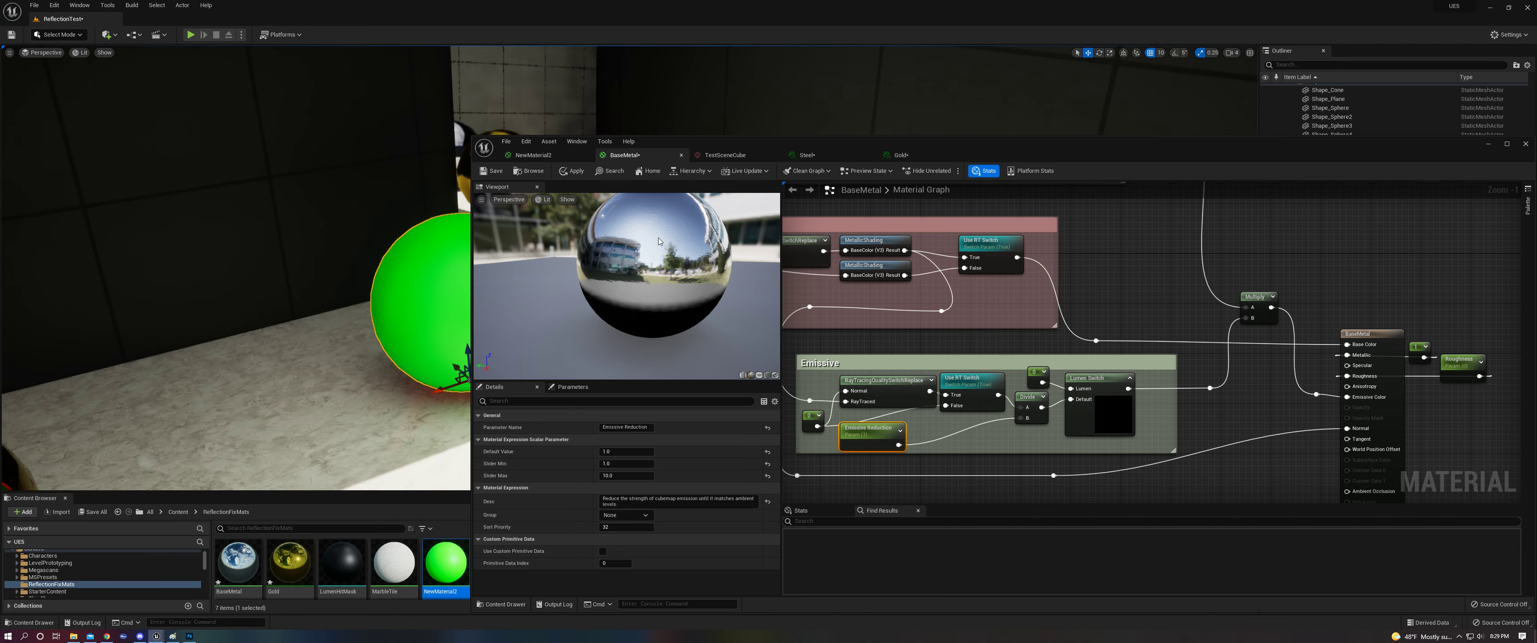
# Step: Clear space around the corner mirror and hide the SkyLight actor to view the mirrored spheres in darkness
pyautogui.moveTo(956, 150); pyautogui.dragTo(641, 300)
pyautogui.moveTo(827, 233)
pyautogui.mouseDown(button='right')
pyautogui.moveTo(752, 254)
pyautogui.moveTo(850, 225)
pyautogui.mouseUp(button='right')
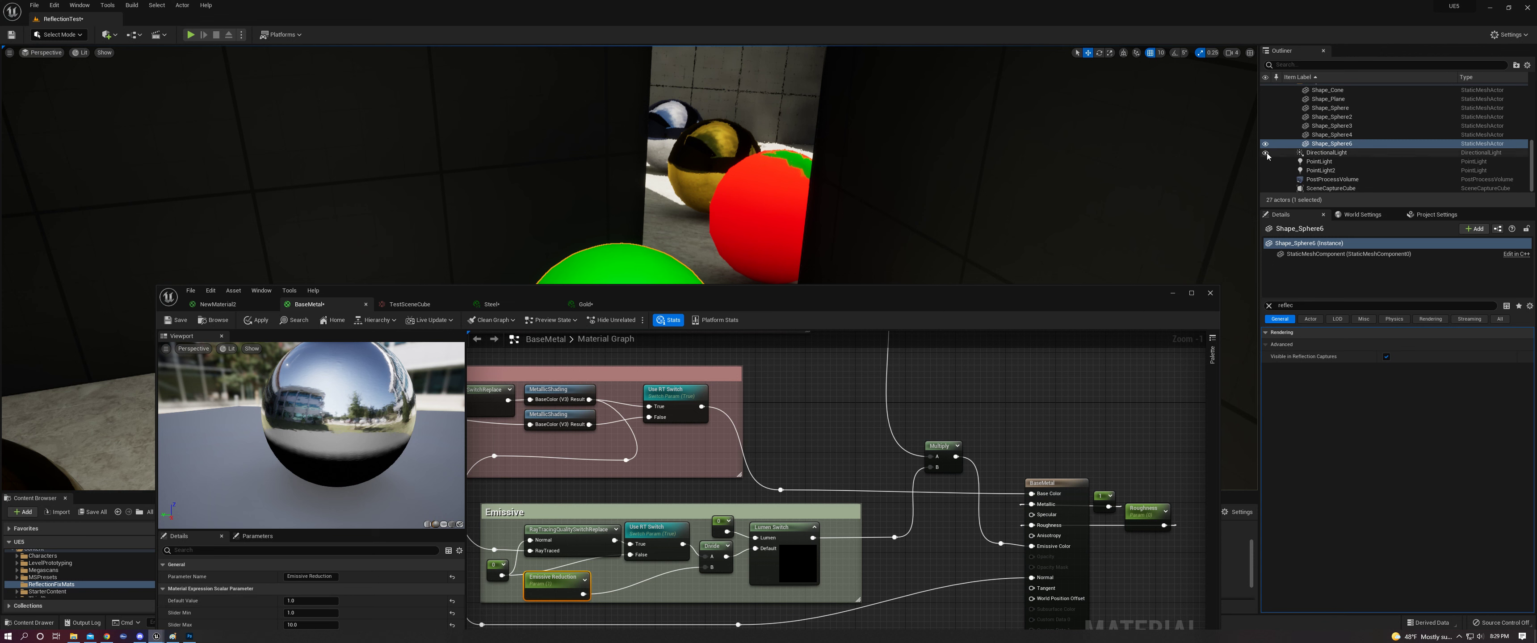
pyautogui.scroll(5, 1274, 146)
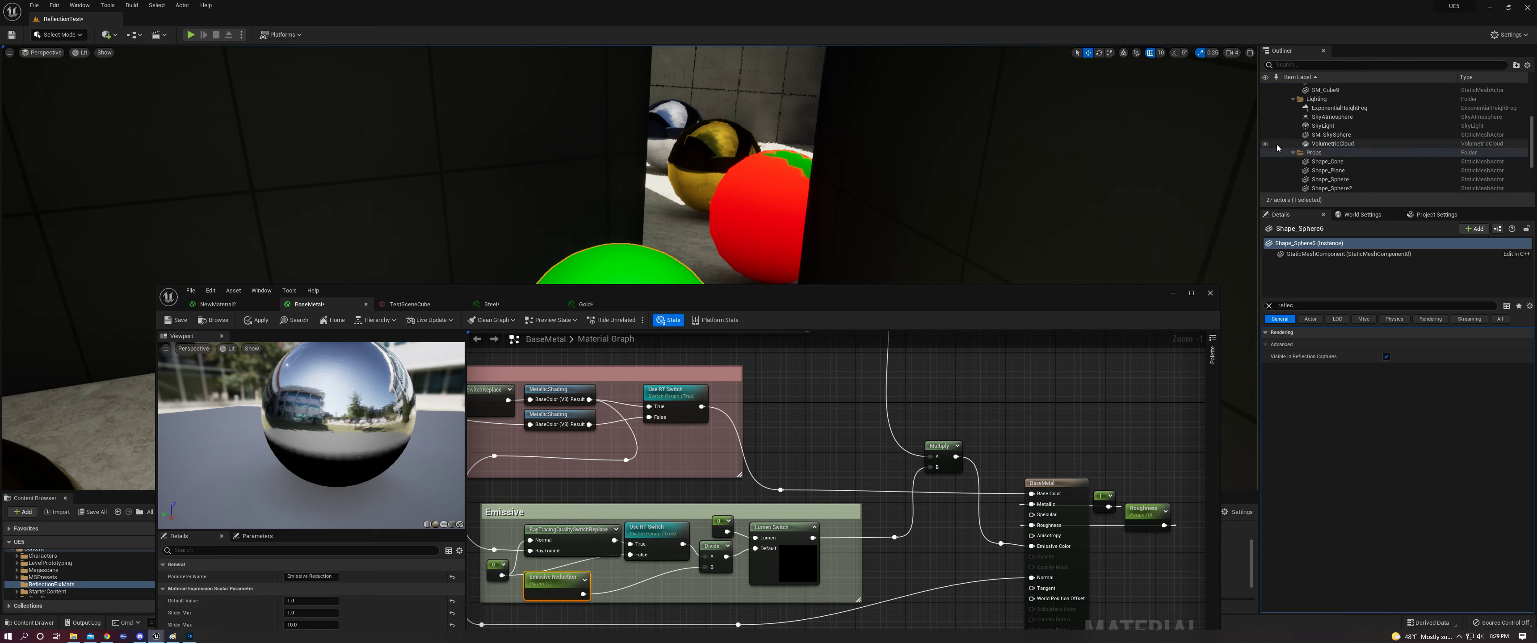
pyautogui.click(1265, 140)
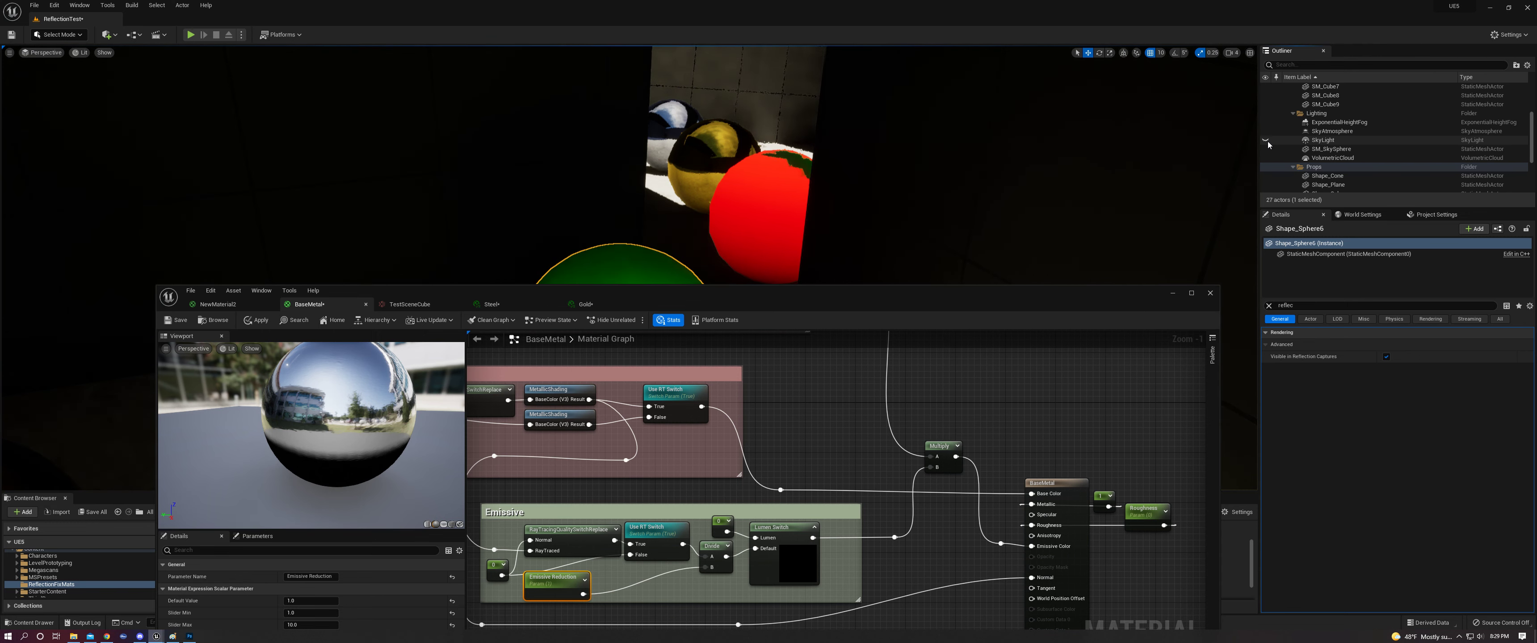
pyautogui.moveTo(659, 222)
pyautogui.mouseDown(button='right')
pyautogui.moveTo(695, 222)
pyautogui.moveTo(663, 222)
pyautogui.mouseUp(button='right')
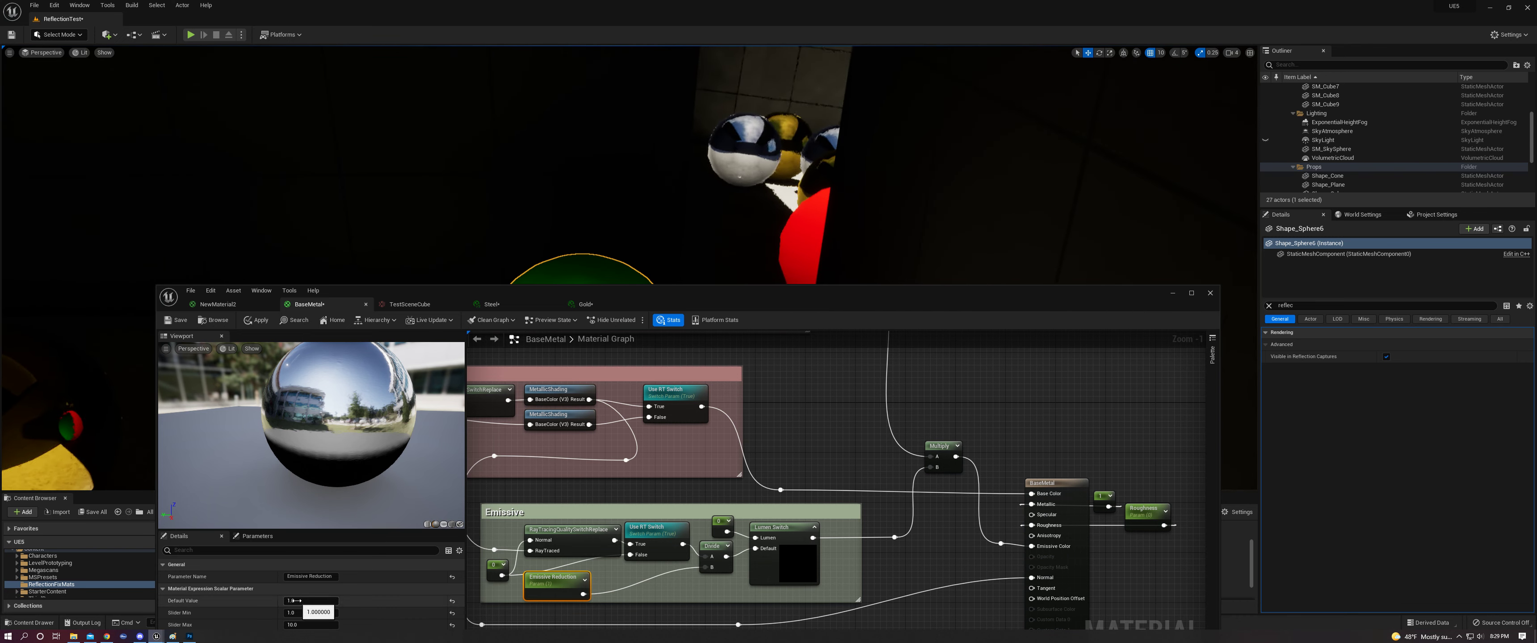
# Step: Try a higher Emission Reduction default value, return it to 1.0, and unhide SkyLight
pyautogui.moveTo(292, 601); pyautogui.dragTo(311, 601)
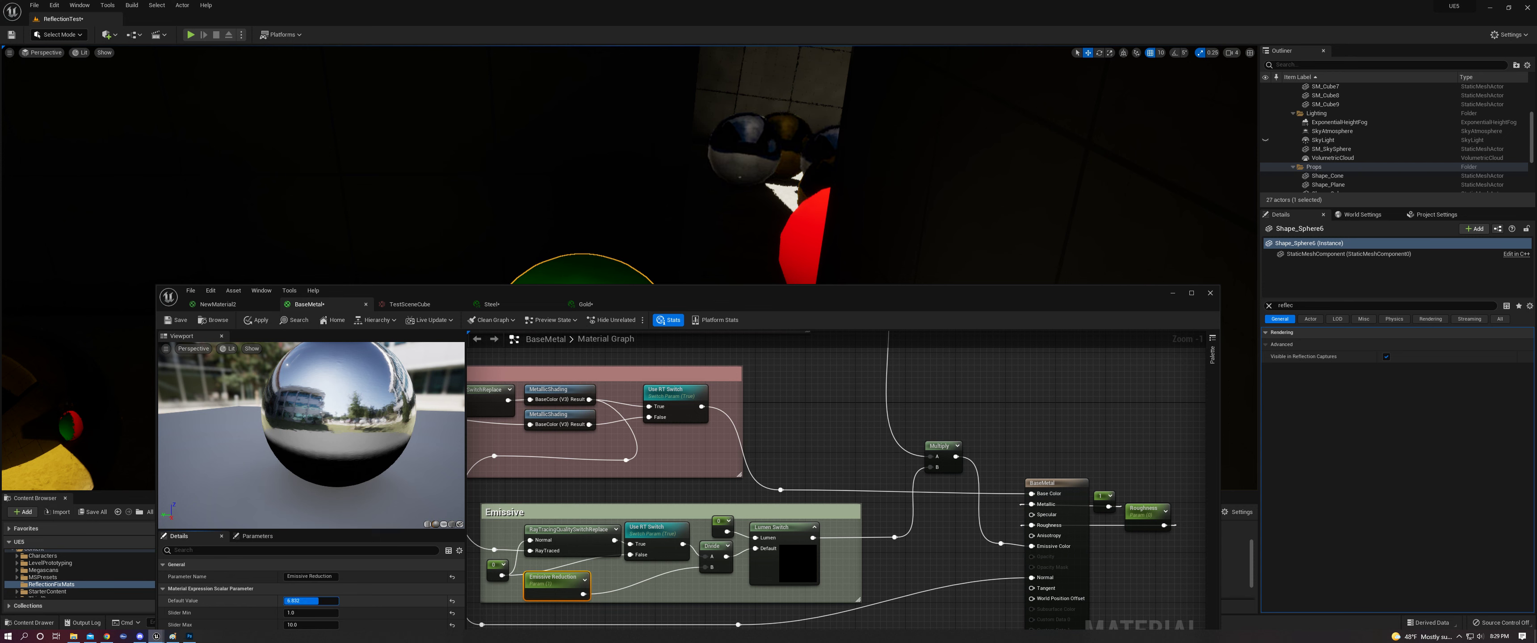
pyautogui.moveTo(321, 601); pyautogui.dragTo(285, 601)
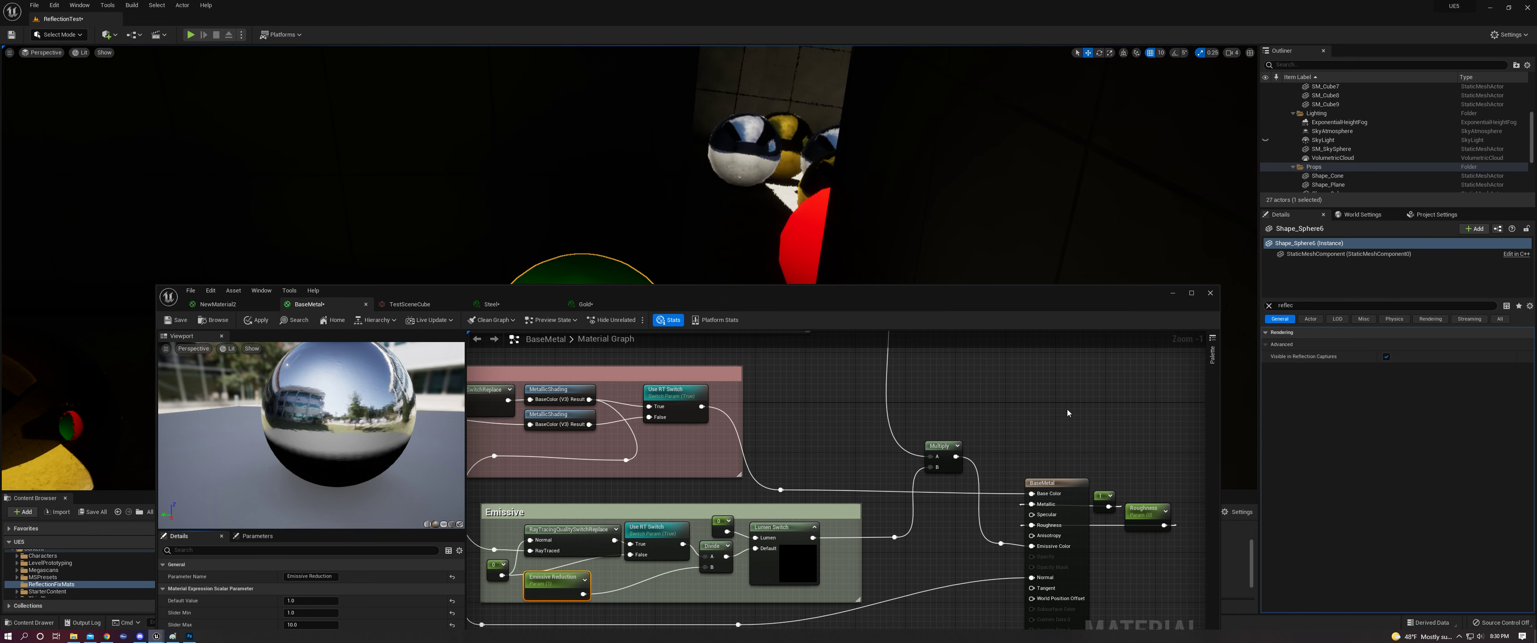
pyautogui.click(1266, 159)
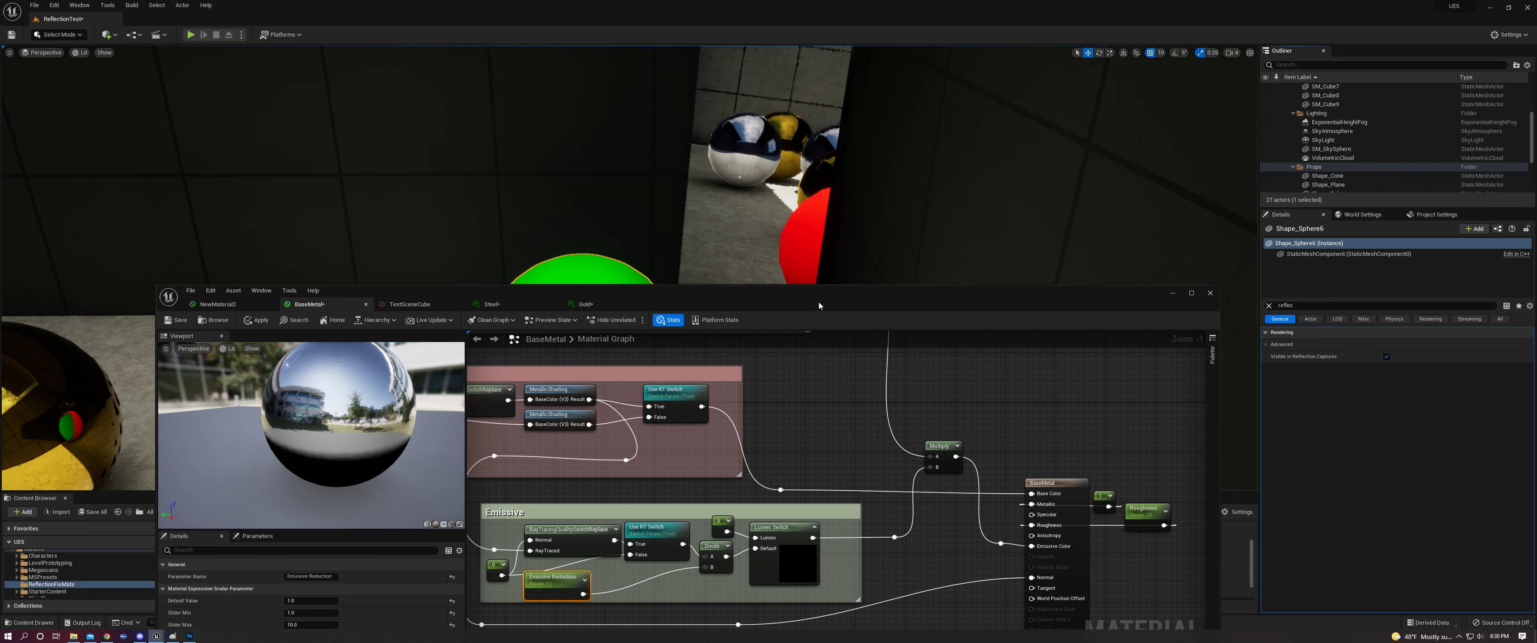
# Step: Examine how the Emissive group connects to the material and inspect the Occlusion Mask group's node chain
pyautogui.moveTo(820, 302); pyautogui.dragTo(805, 231)
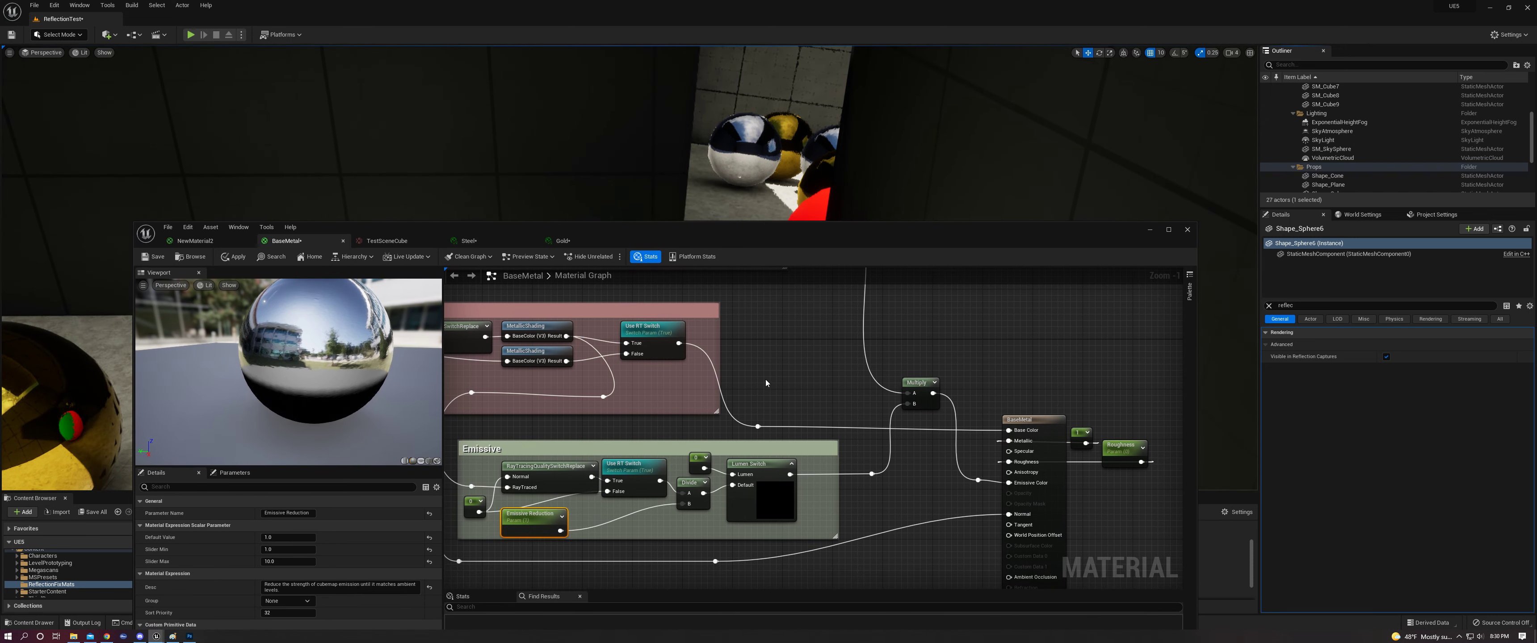
pyautogui.moveTo(806, 468)
pyautogui.mouseDown(button='right')
pyautogui.moveTo(886, 466)
pyautogui.moveTo(986, 425)
pyautogui.moveTo(827, 453)
pyautogui.mouseUp(button='right')
pyautogui.scroll(-1, 718, 500)
pyautogui.moveTo(718, 500); pyautogui.dragTo(918, 464, button='right')
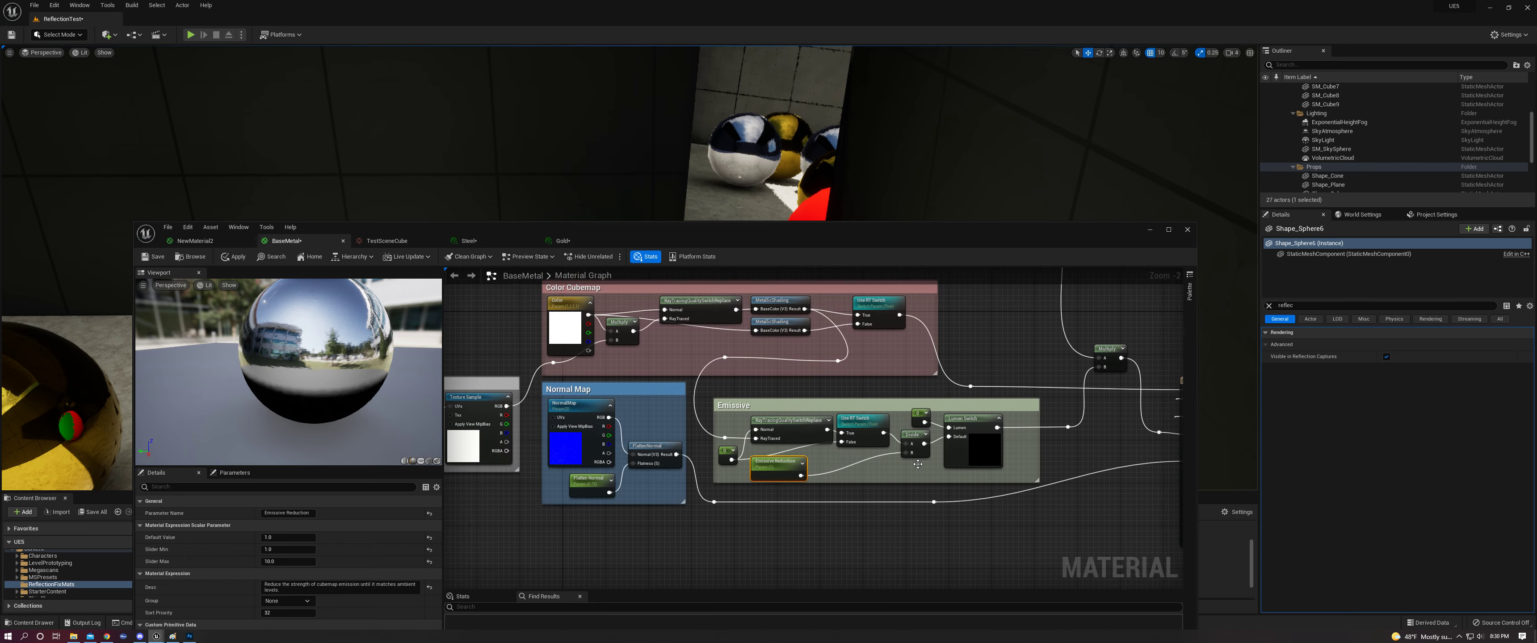
pyautogui.moveTo(798, 371); pyautogui.dragTo(908, 478, button='right')
pyautogui.scroll(2, 757, 493)
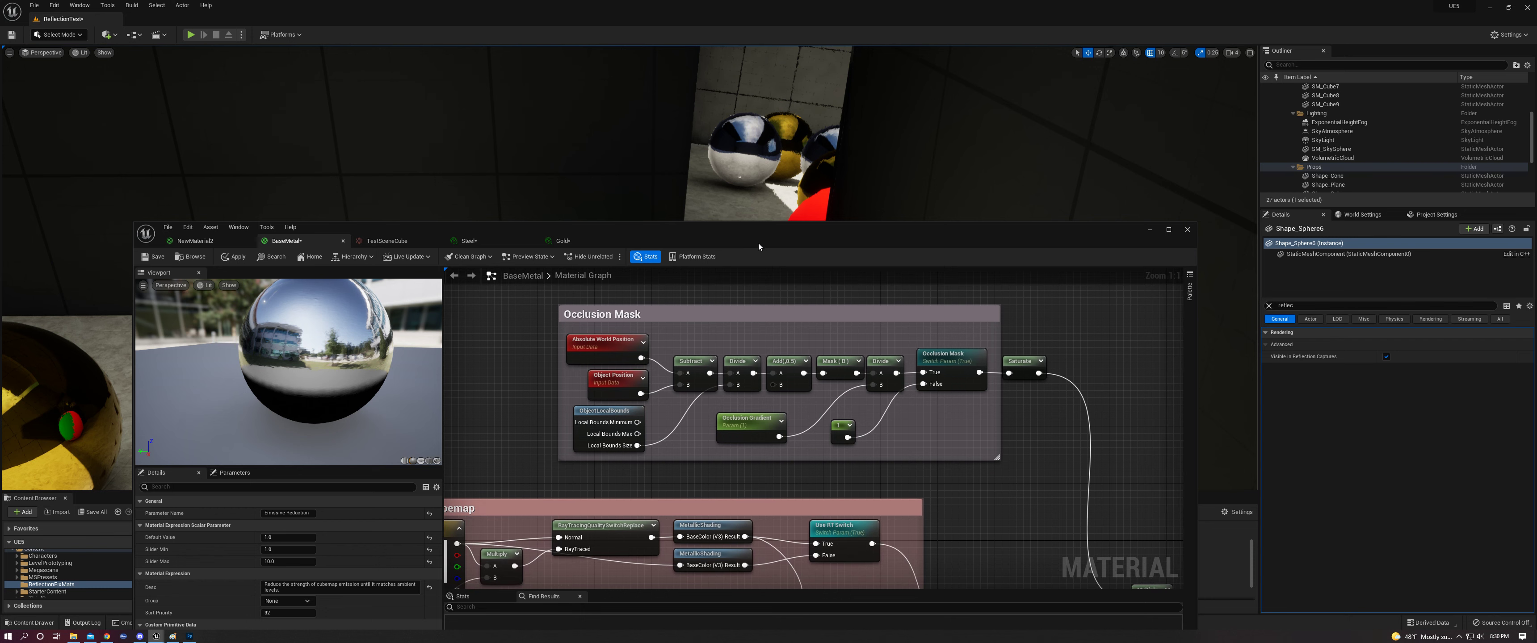
# Step: Open the Steel material instance beside the scene and switch the level viewport to the Lumen Overview visualization
pyautogui.click(469, 241)
pyautogui.moveTo(717, 231); pyautogui.dragTo(924, 313)
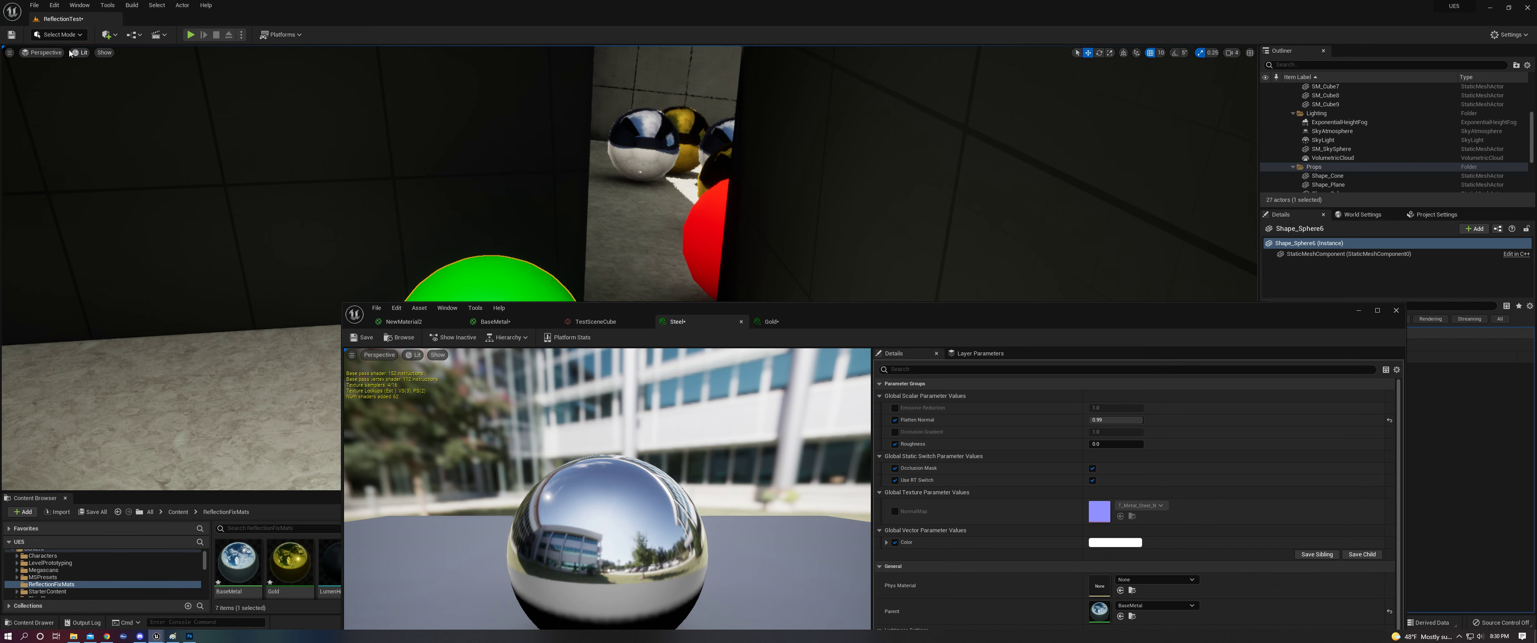
pyautogui.click(43, 52)
pyautogui.click(81, 53)
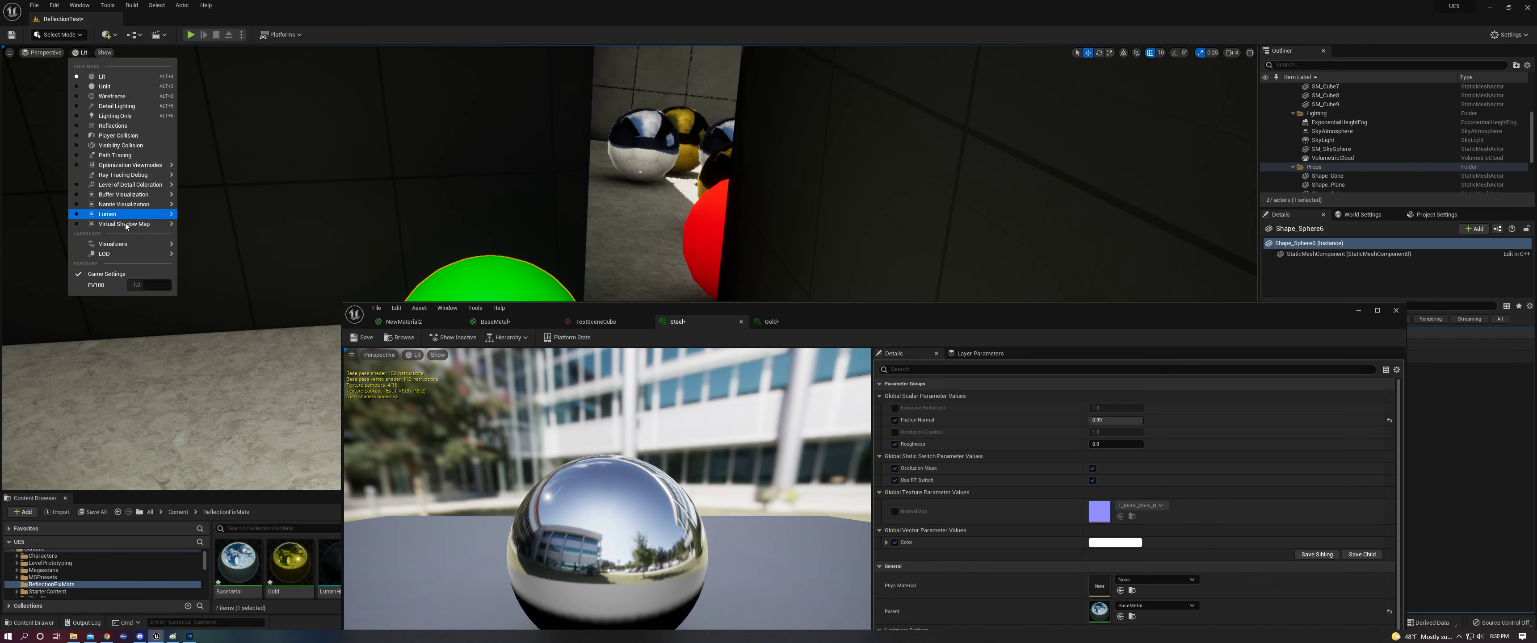
pyautogui.moveTo(148, 216)
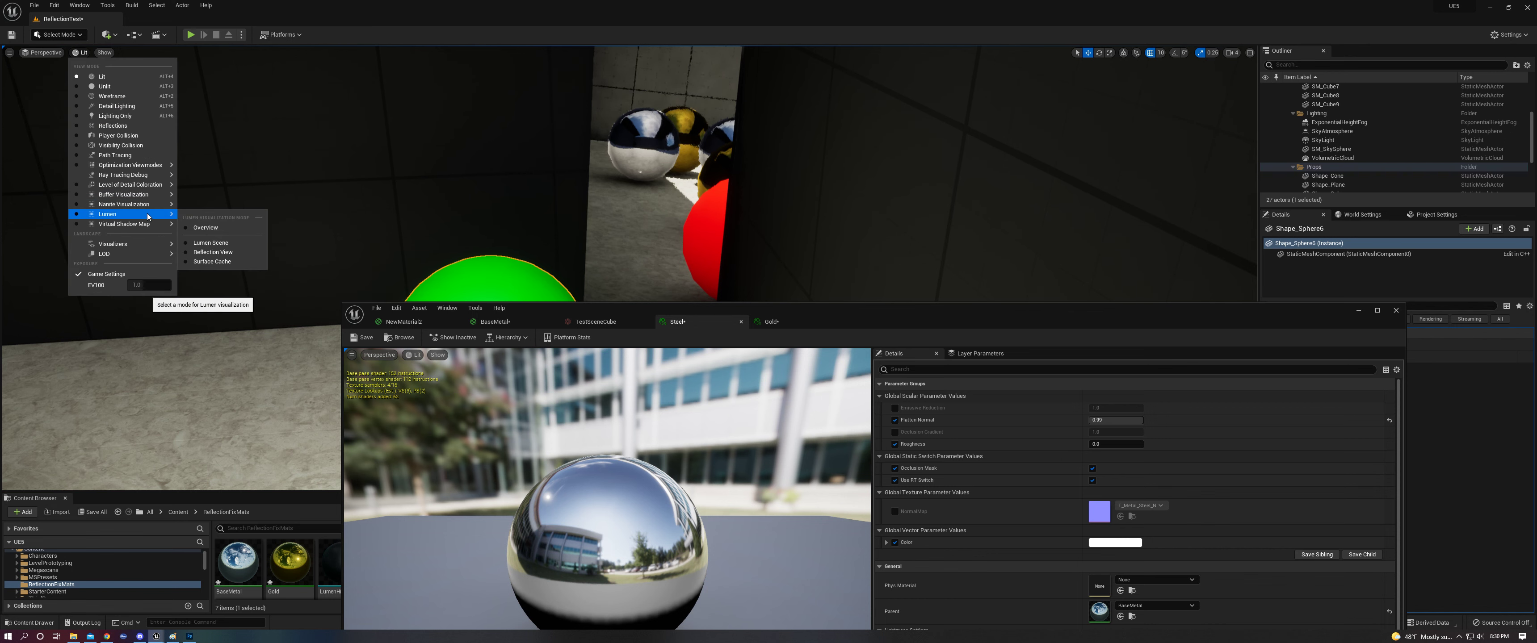
pyautogui.click(205, 227)
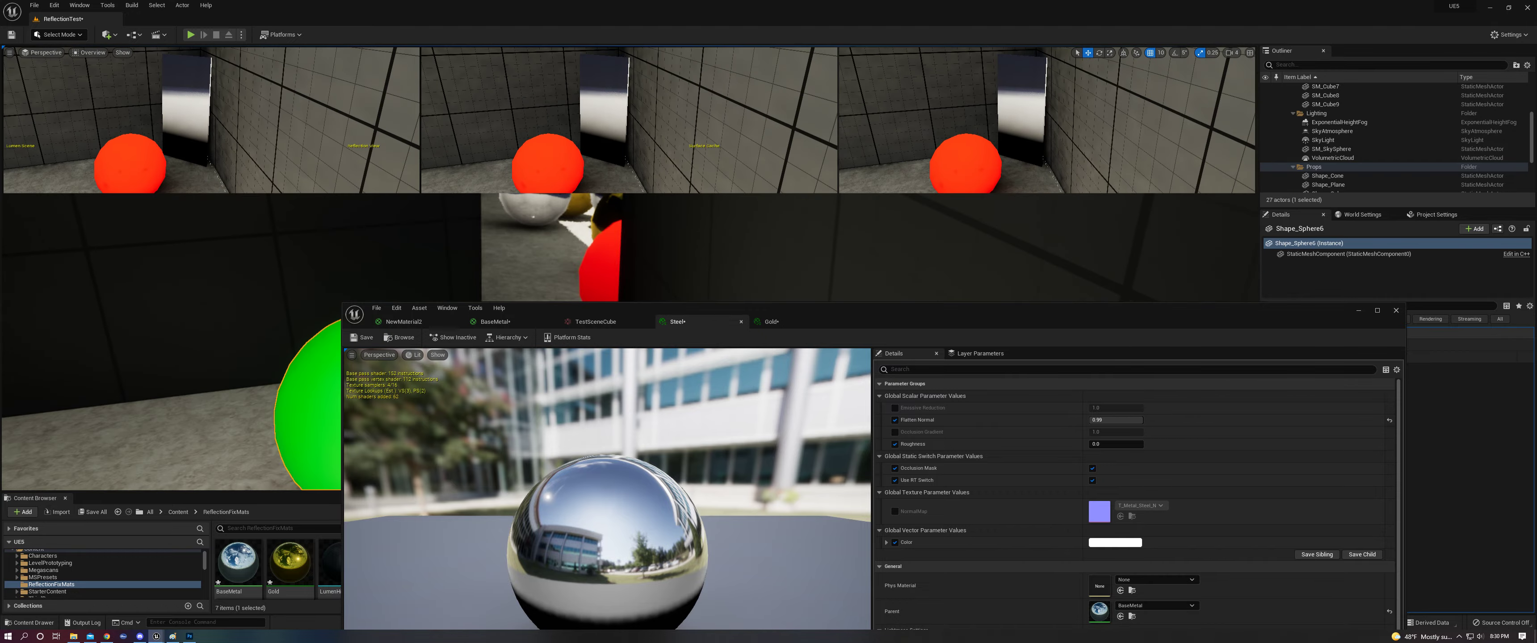
# Step: Turn off Occlusion Mask on the Steel instance and check the undersides of the steel spheres up close
pyautogui.moveTo(205, 227); pyautogui.dragTo(550, 249, button='right')
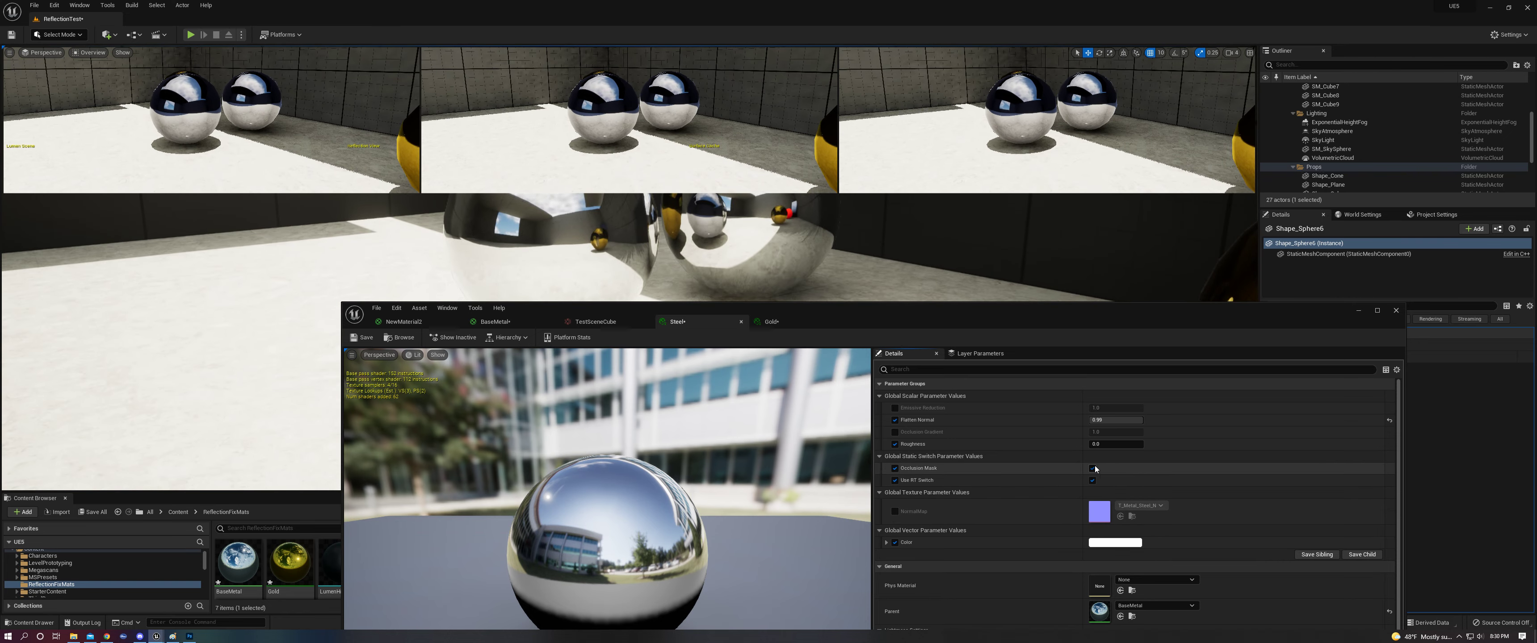
pyautogui.click(1092, 468)
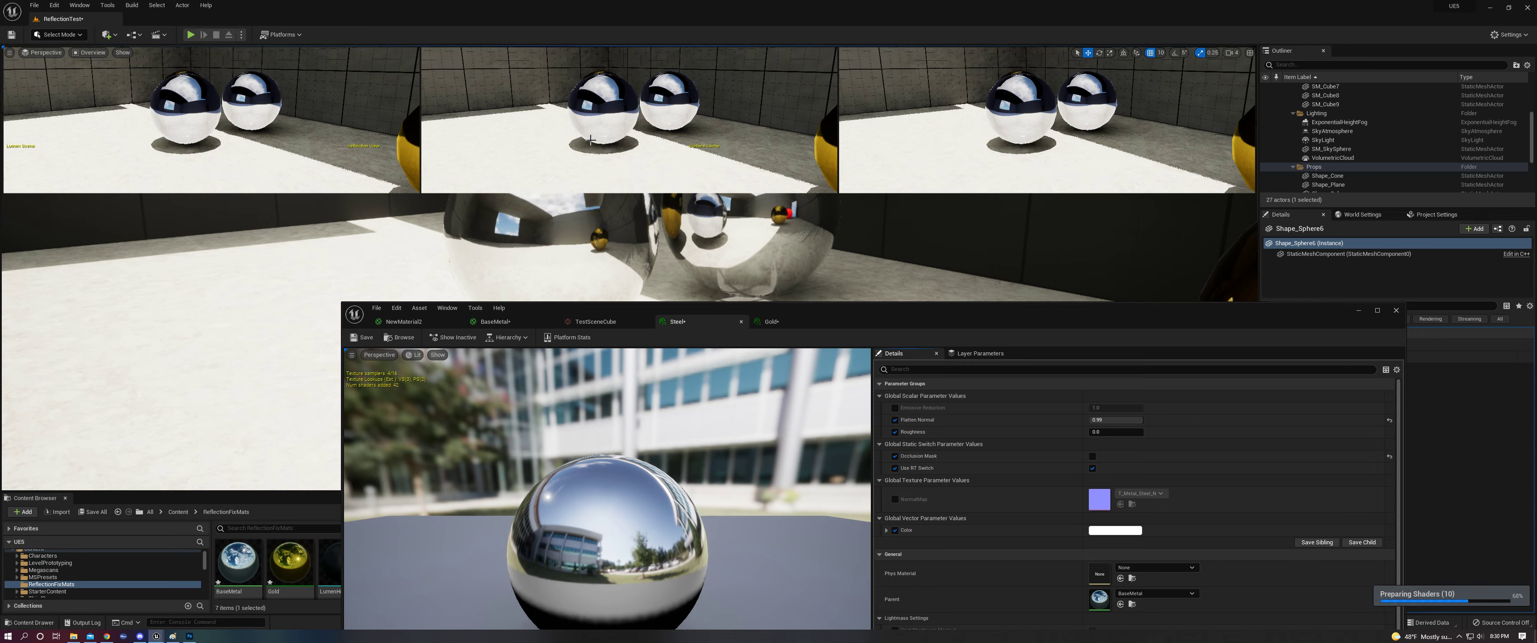
pyautogui.moveTo(874, 319); pyautogui.dragTo(952, 423)
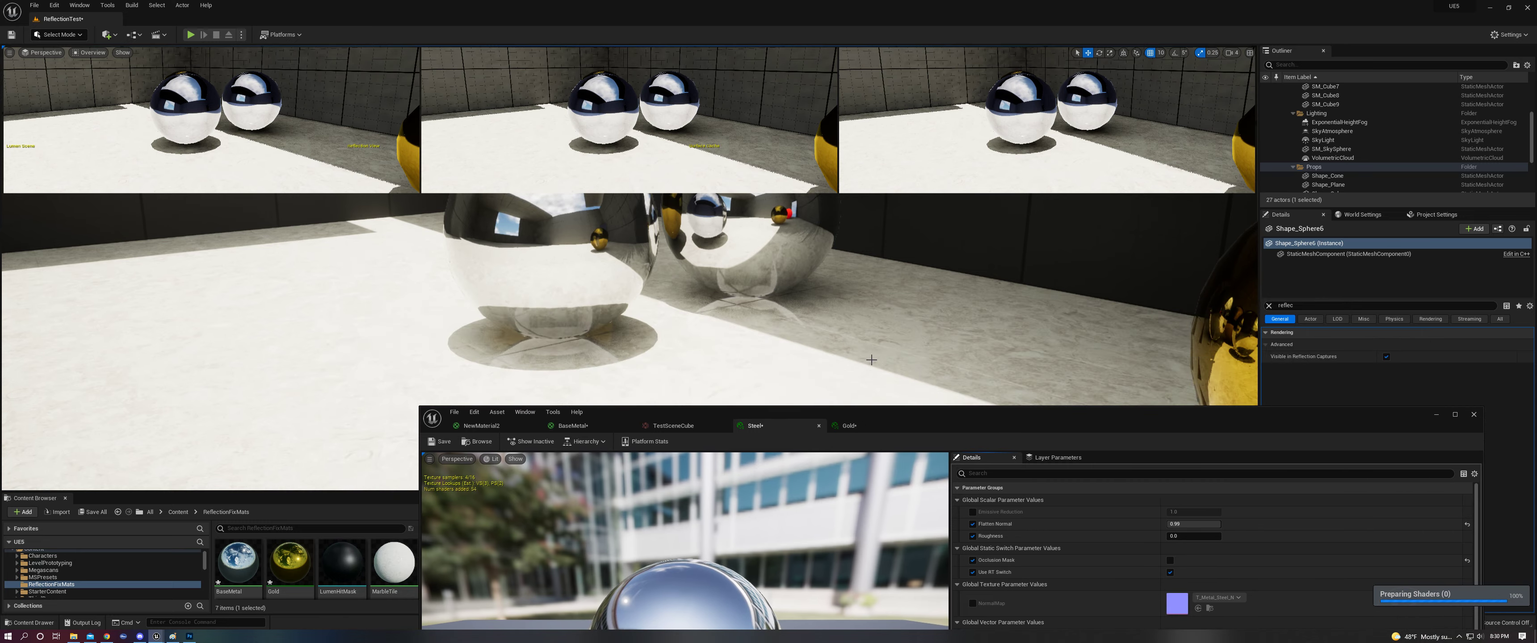
pyautogui.moveTo(864, 357); pyautogui.dragTo(829, 343, button='right')
pyautogui.press('w')
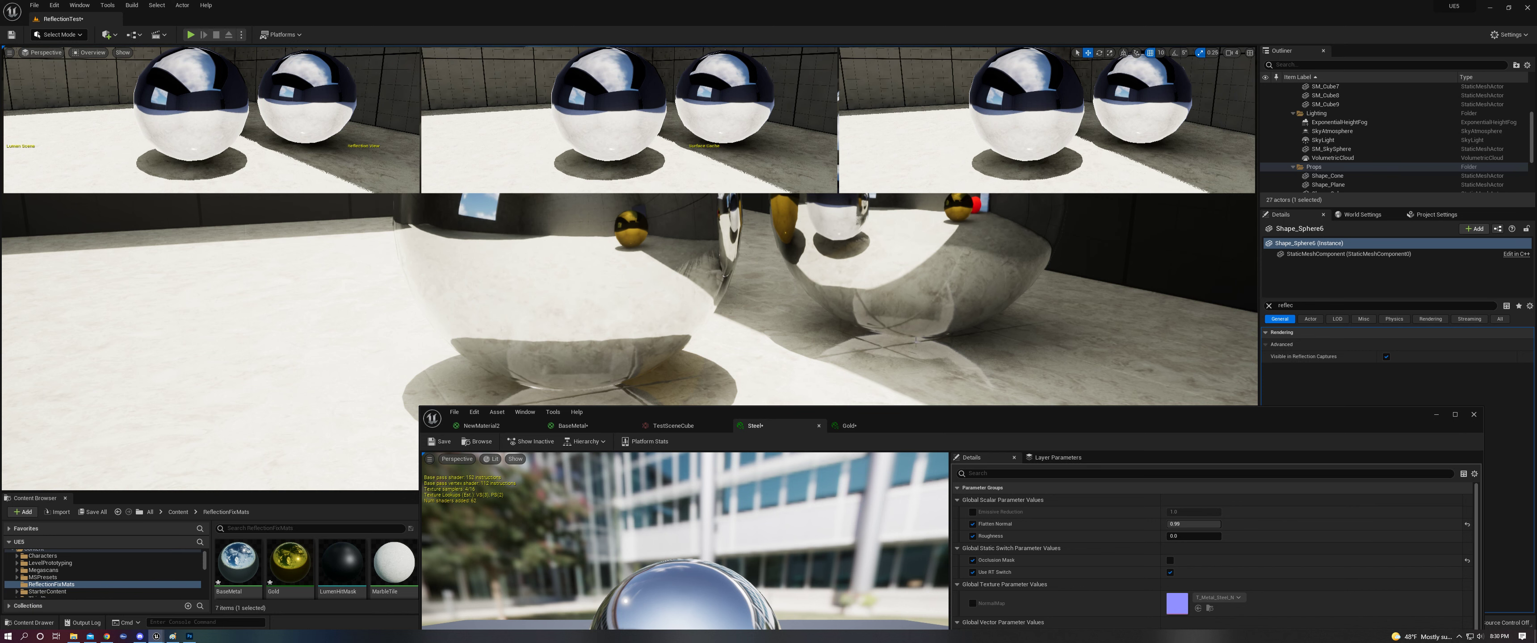
# Step: Turn Occlusion Mask back on in the Steel instance and check the undersides of the steel spheres
pyautogui.moveTo(973, 418); pyautogui.dragTo(867, 360)
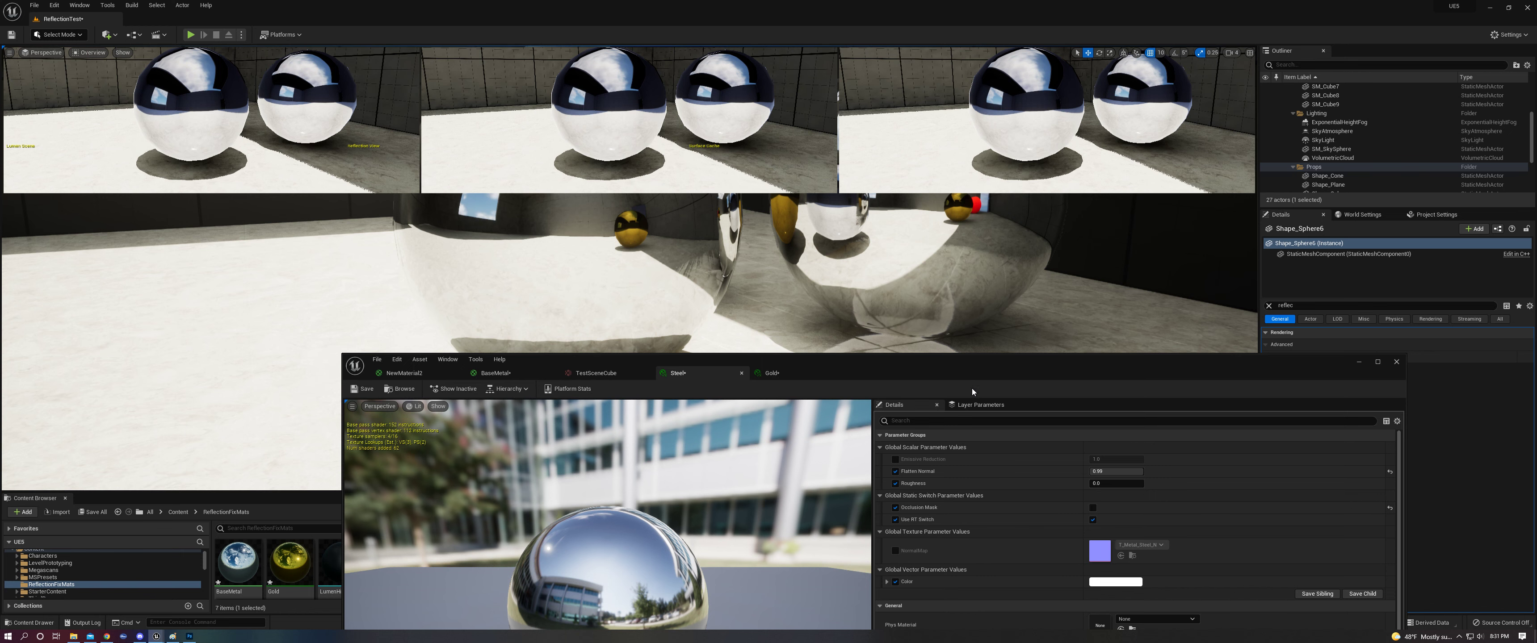
pyautogui.click(1092, 509)
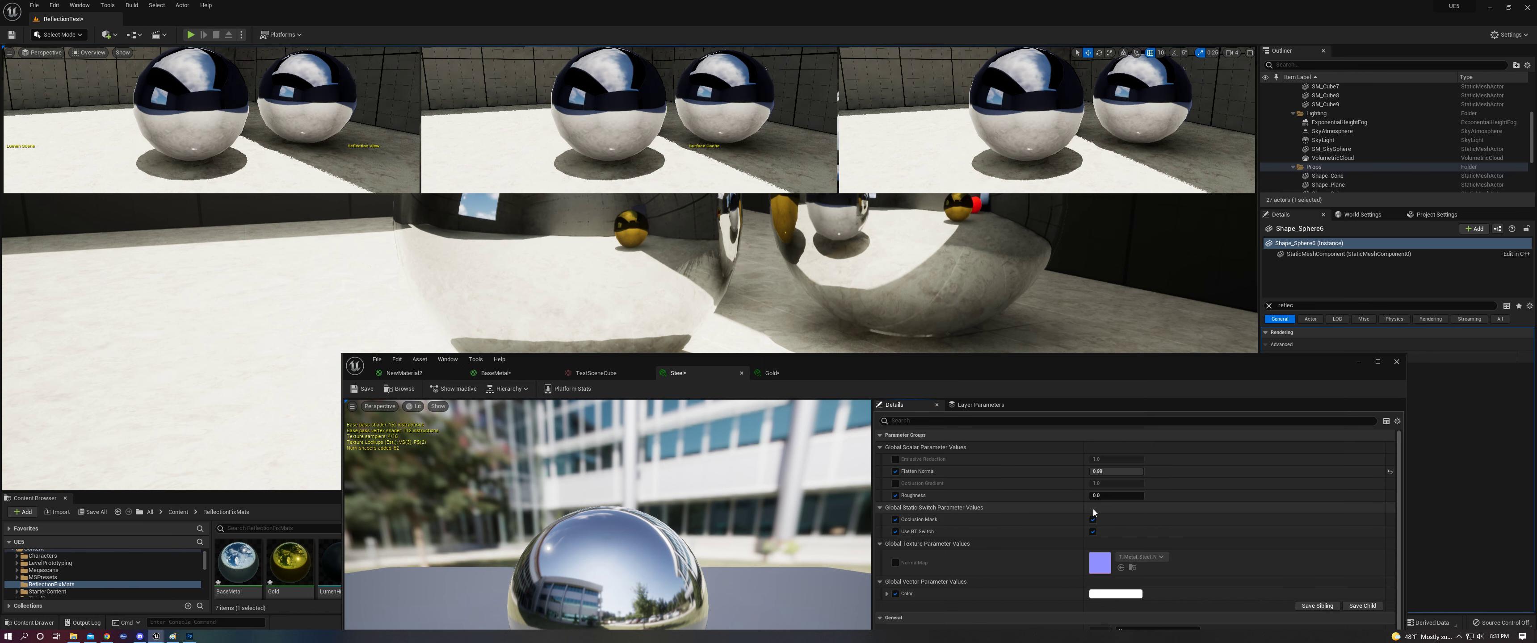
pyautogui.moveTo(961, 360); pyautogui.dragTo(1007, 446)
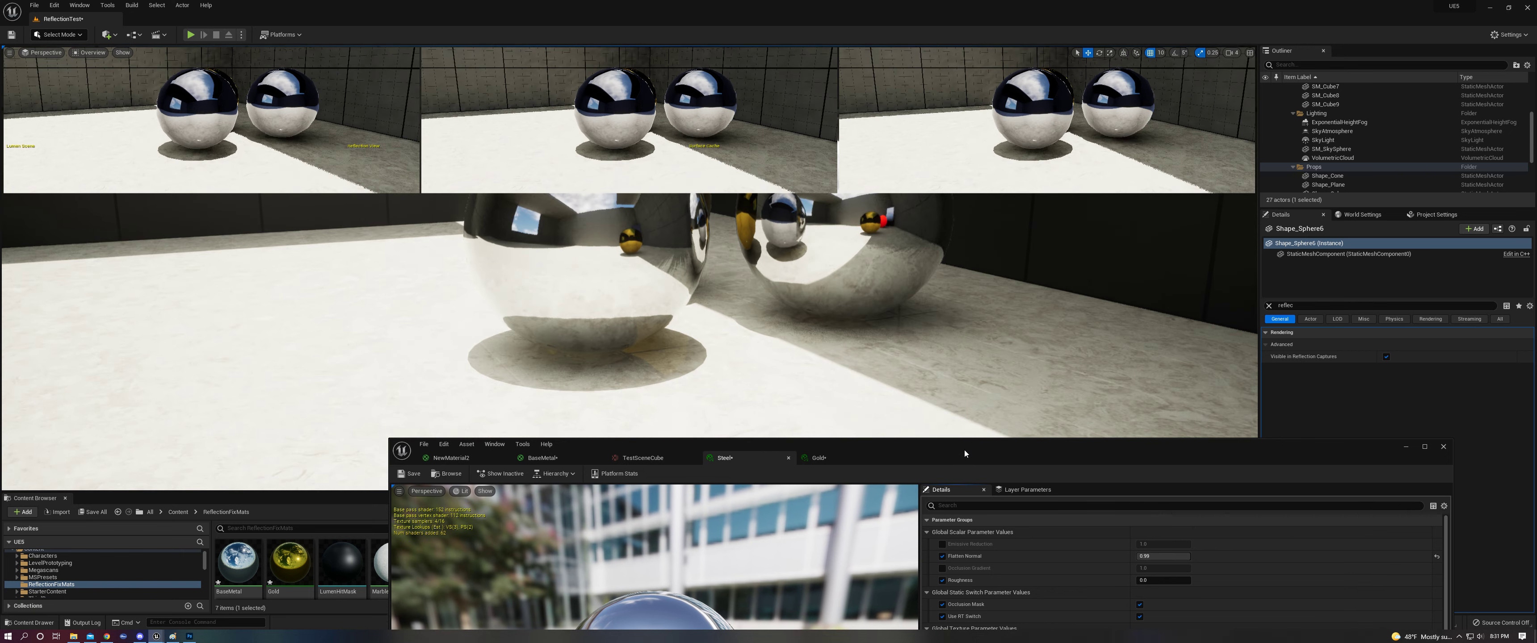
# Step: Switch to the NewMaterial2 graph, select the Lumen Switch node and examine its custom code
pyautogui.moveTo(964, 451); pyautogui.dragTo(1135, 339)
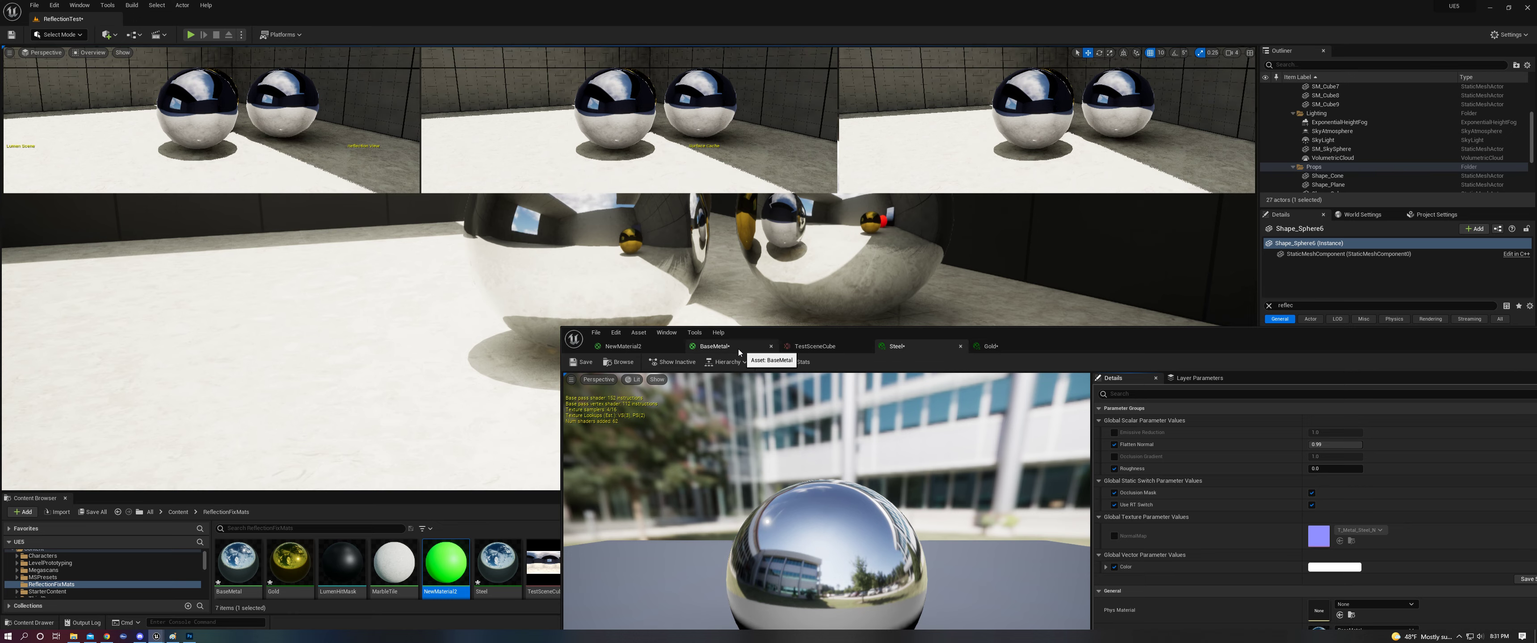
pyautogui.click(662, 347)
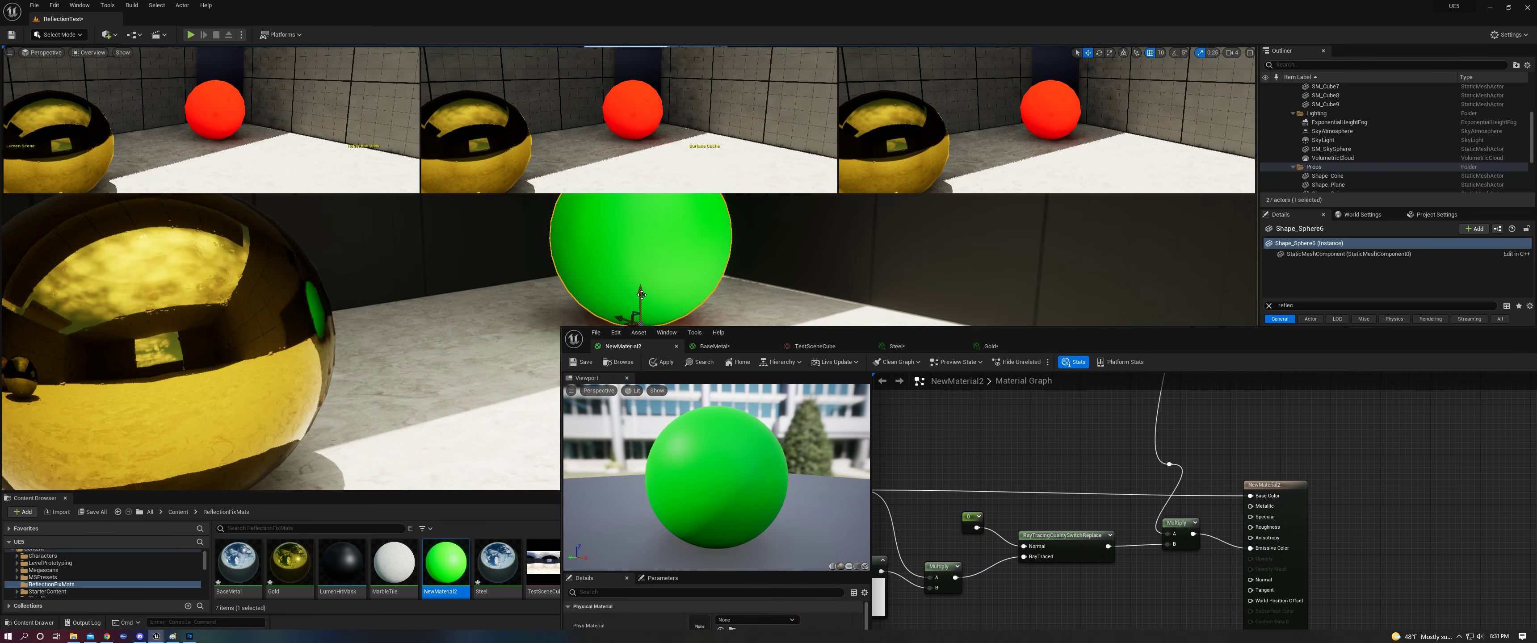
pyautogui.moveTo(1058, 333); pyautogui.dragTo(1281, 259)
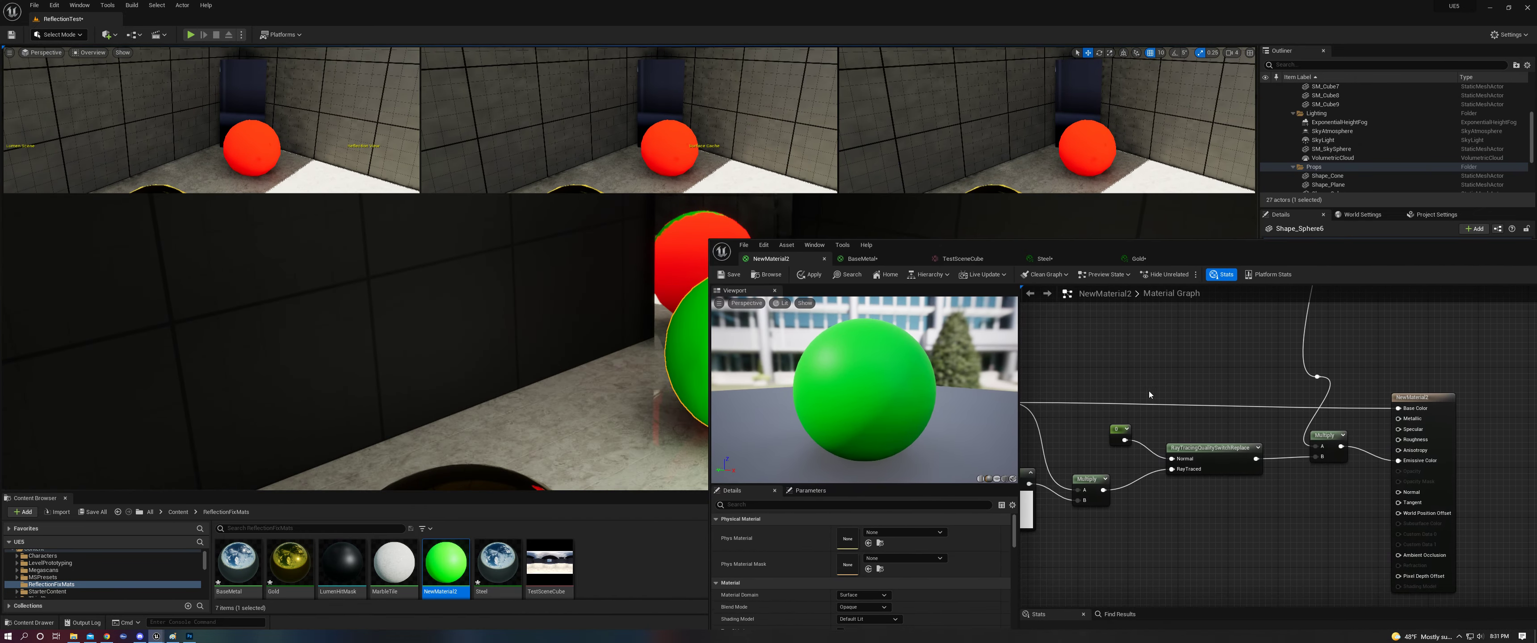
pyautogui.moveTo(1149, 392); pyautogui.dragTo(1312, 373, button='right')
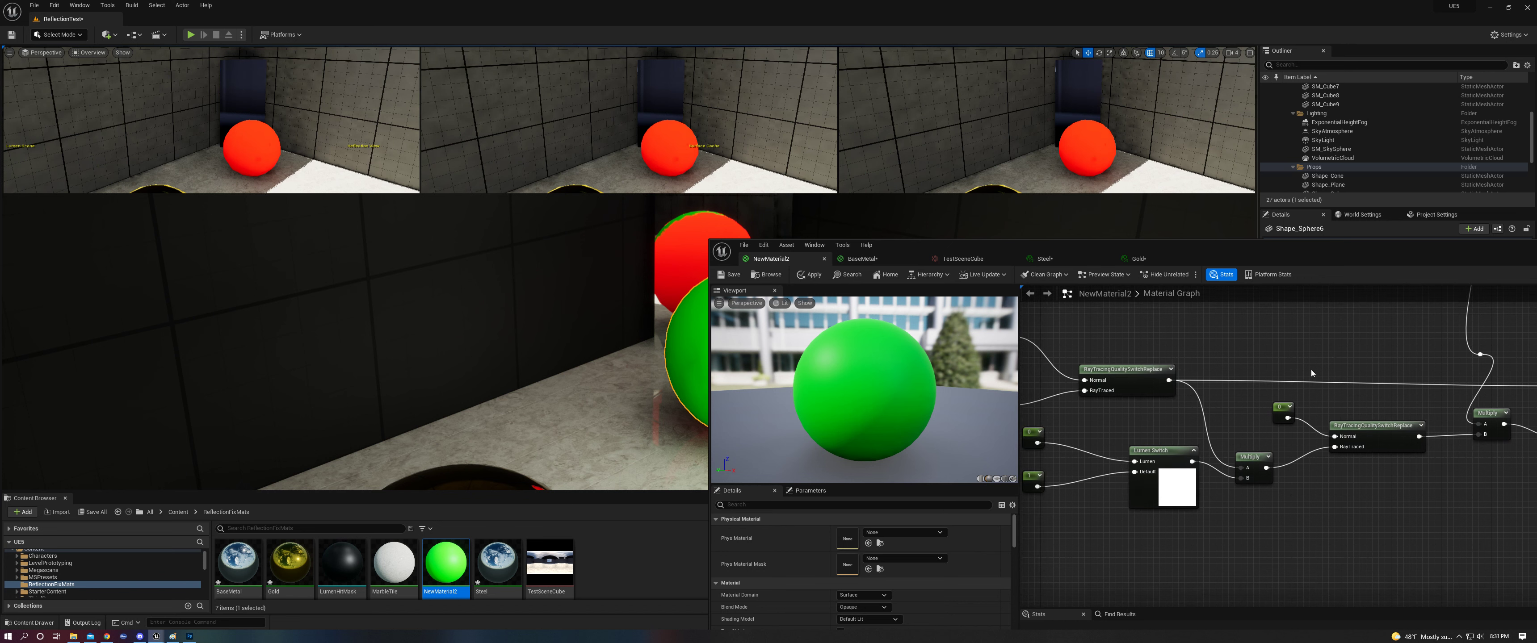
pyautogui.click(1148, 452)
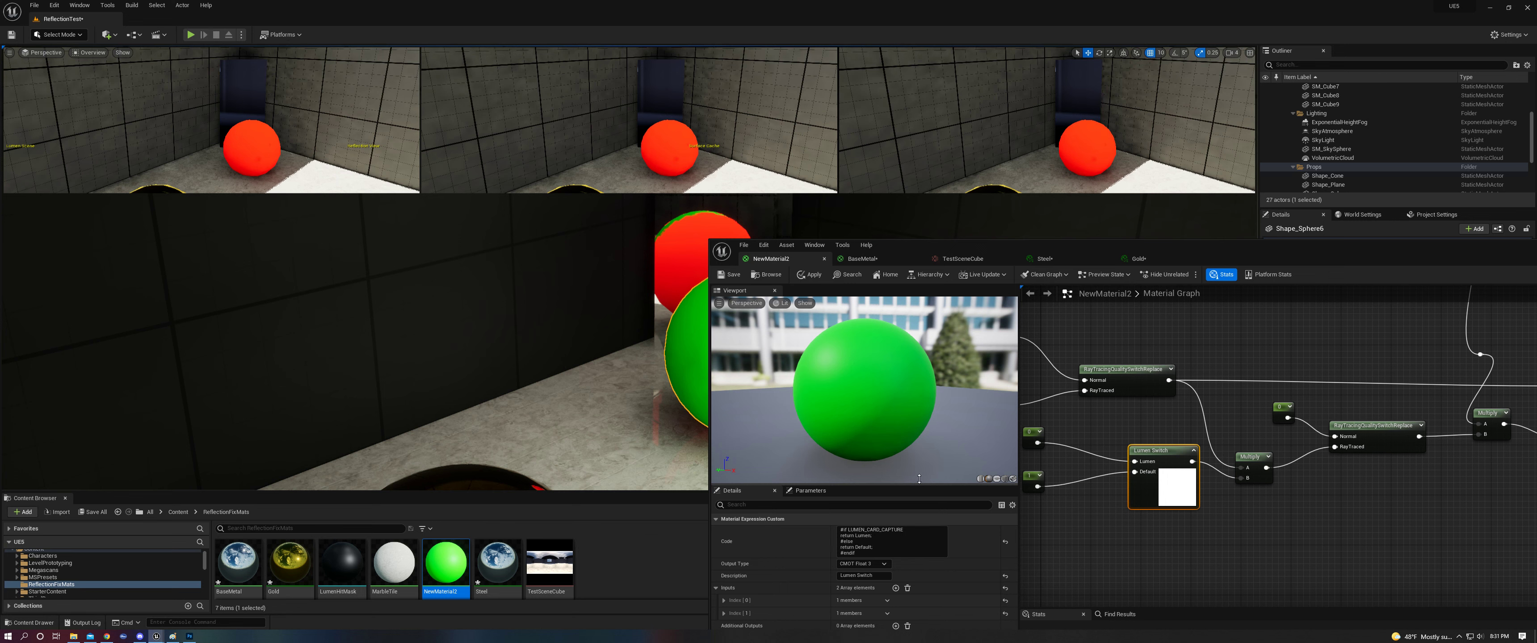
pyautogui.moveTo(919, 479); pyautogui.dragTo(919, 439)
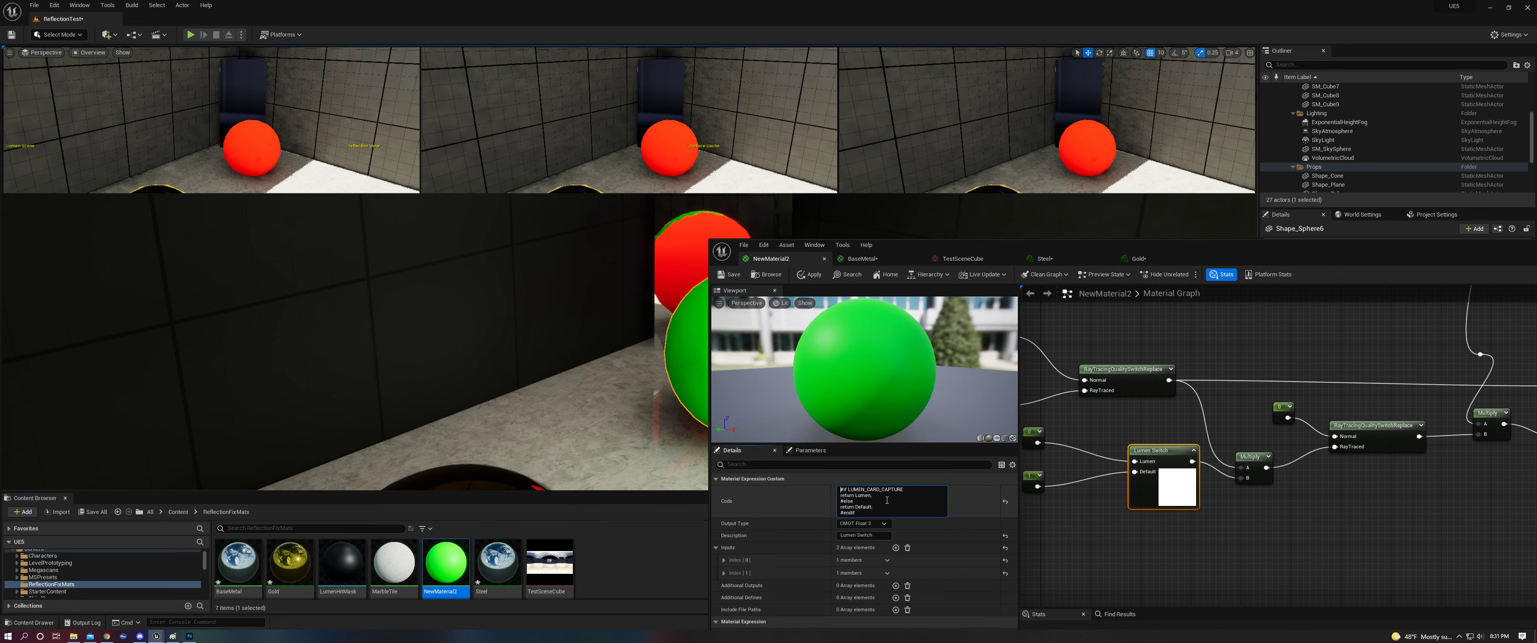
pyautogui.click(900, 507)
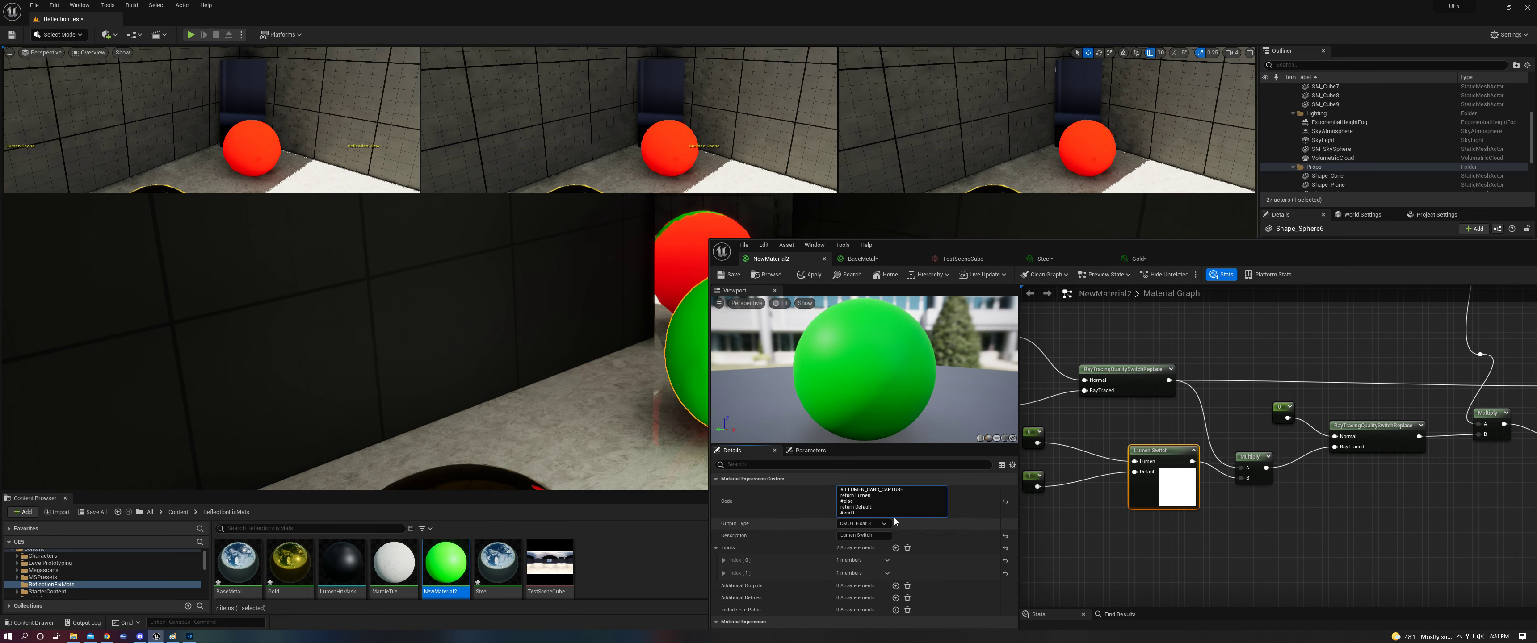
pyautogui.hotkey('ctrl', 'a')
pyautogui.click(1073, 533)
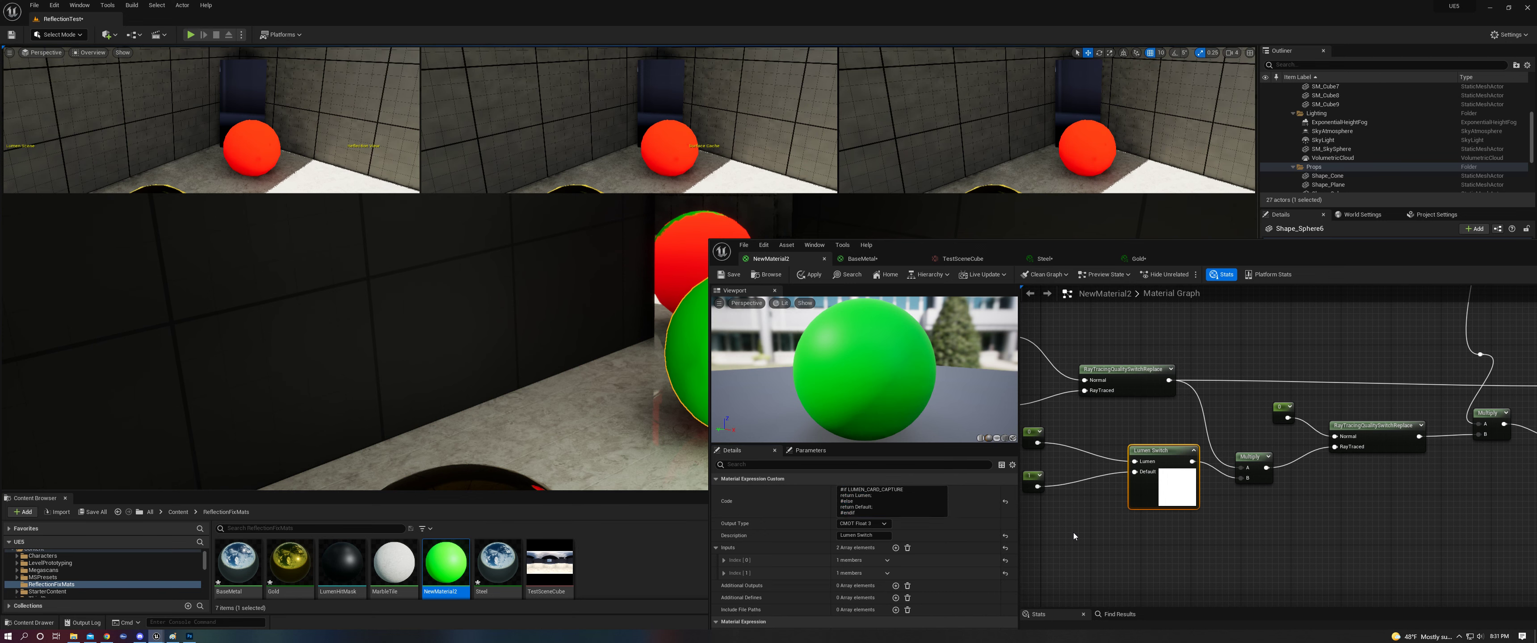
# Step: Examine the green sphere and its mirror reflection from several angles, with the material editor moved out of the way
pyautogui.moveTo(1235, 254); pyautogui.dragTo(862, 473)
pyautogui.moveTo(859, 388); pyautogui.dragTo(997, 357, button='right')
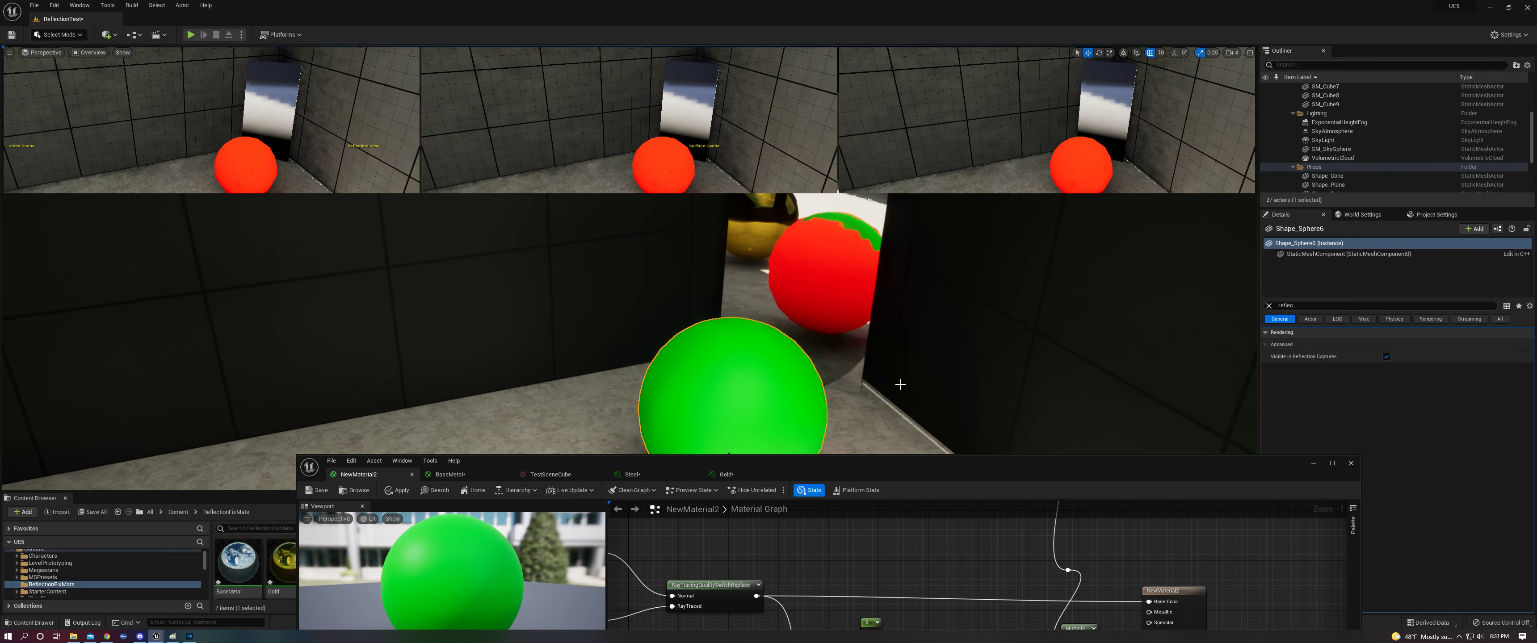
pyautogui.moveTo(893, 462); pyautogui.dragTo(1003, 495)
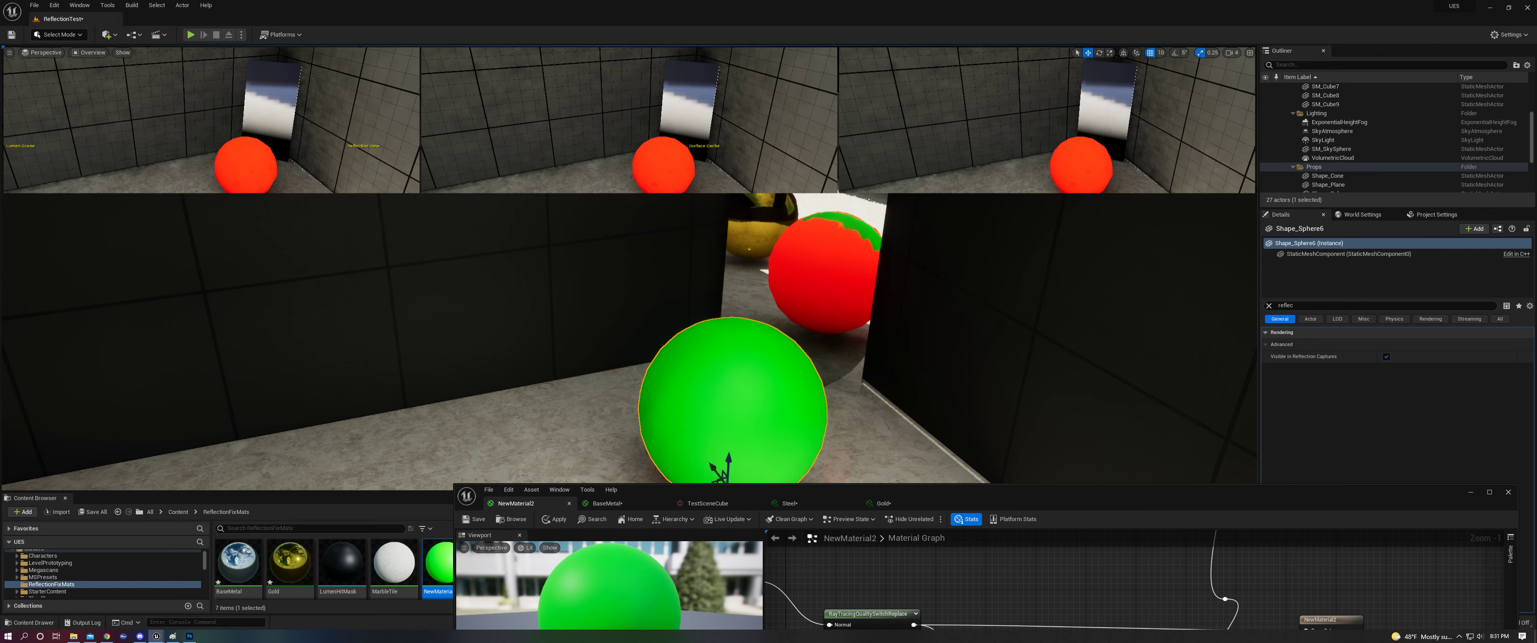
pyautogui.moveTo(953, 495); pyautogui.dragTo(800, 461)
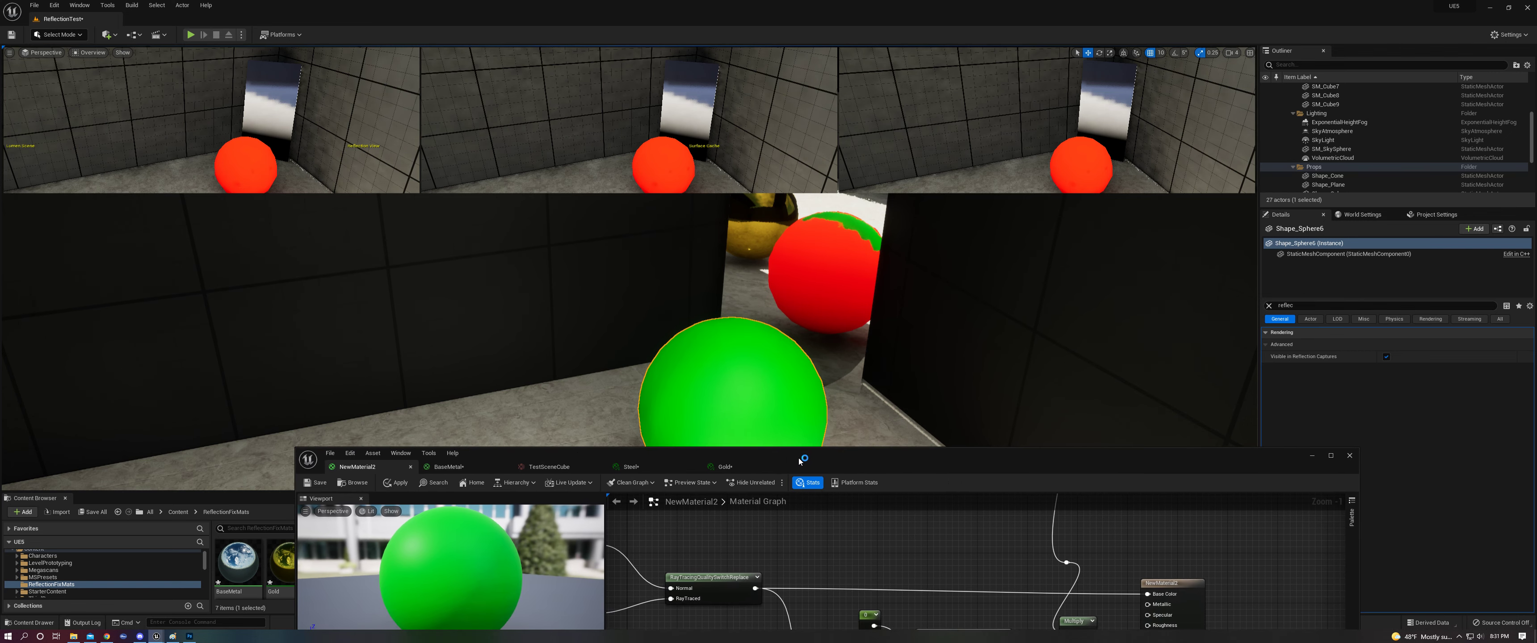
pyautogui.moveTo(833, 381); pyautogui.dragTo(901, 415, button='right')
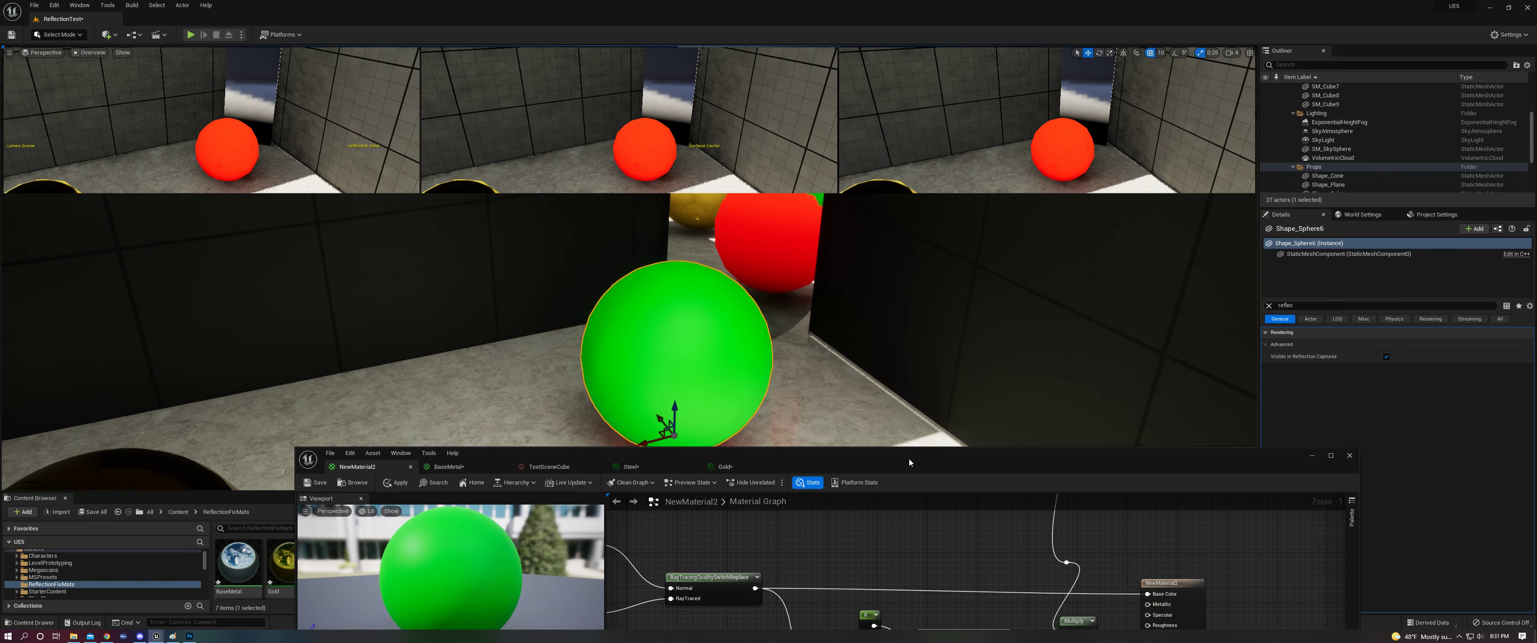
pyautogui.moveTo(909, 459); pyautogui.dragTo(976, 285)
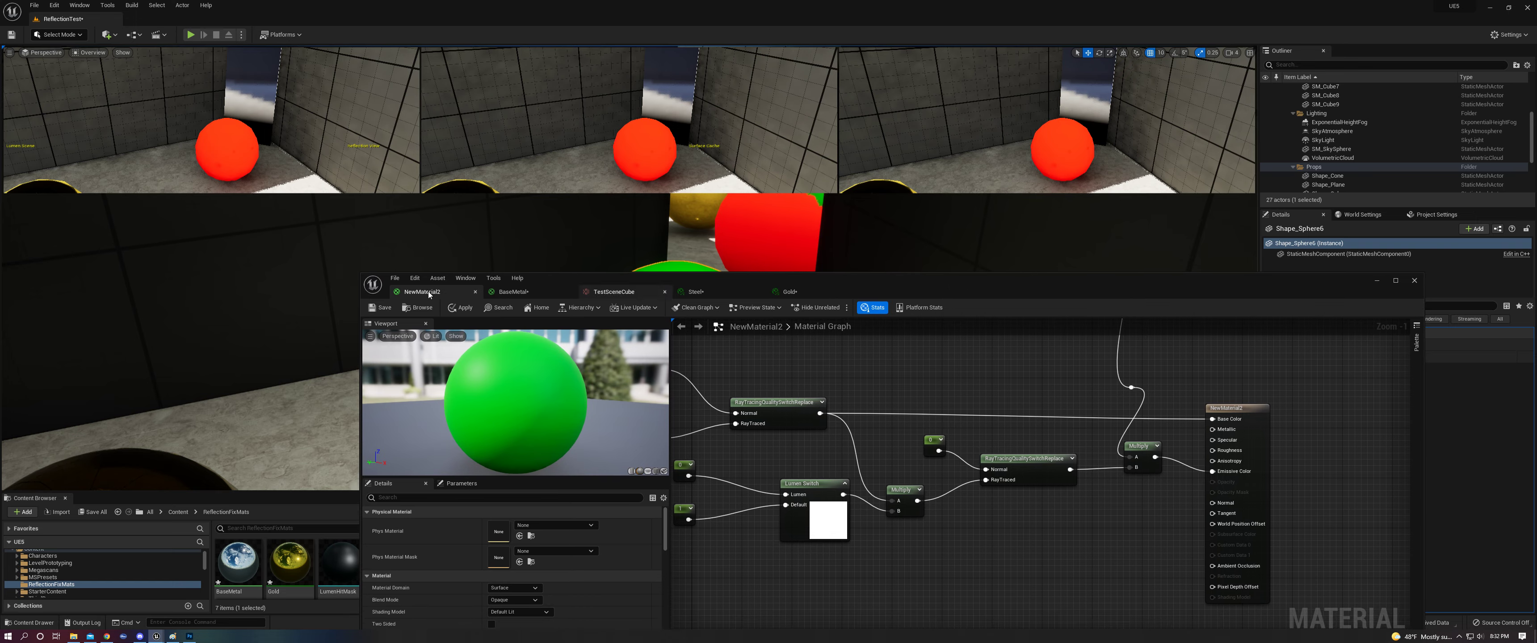
pyautogui.moveTo(395, 272); pyautogui.dragTo(868, 106)
pyautogui.moveTo(597, 334); pyautogui.dragTo(661, 320, button='right')
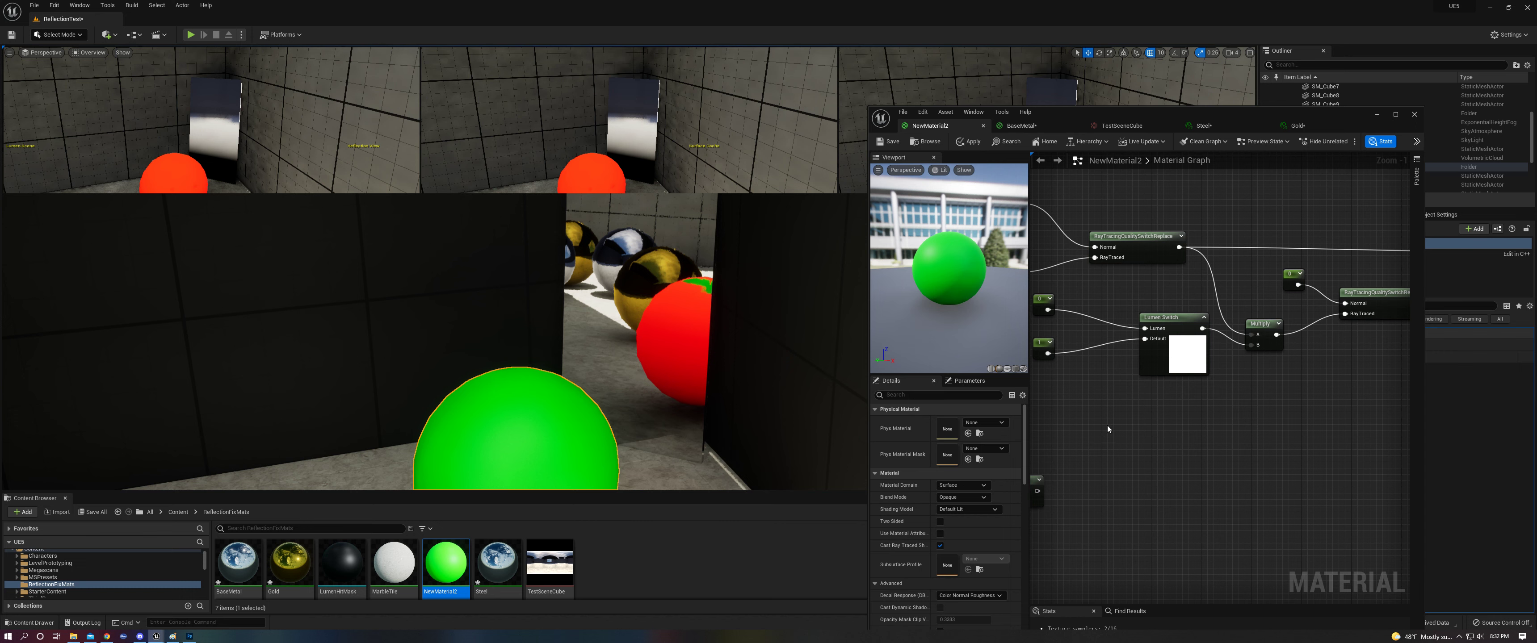
# Step: Add a constant of 0 to NewMaterial2, connect it to Emissive Color, apply the material and frame the sphere in the level
pyautogui.moveTo(1204, 423); pyautogui.dragTo(1261, 459, button='right')
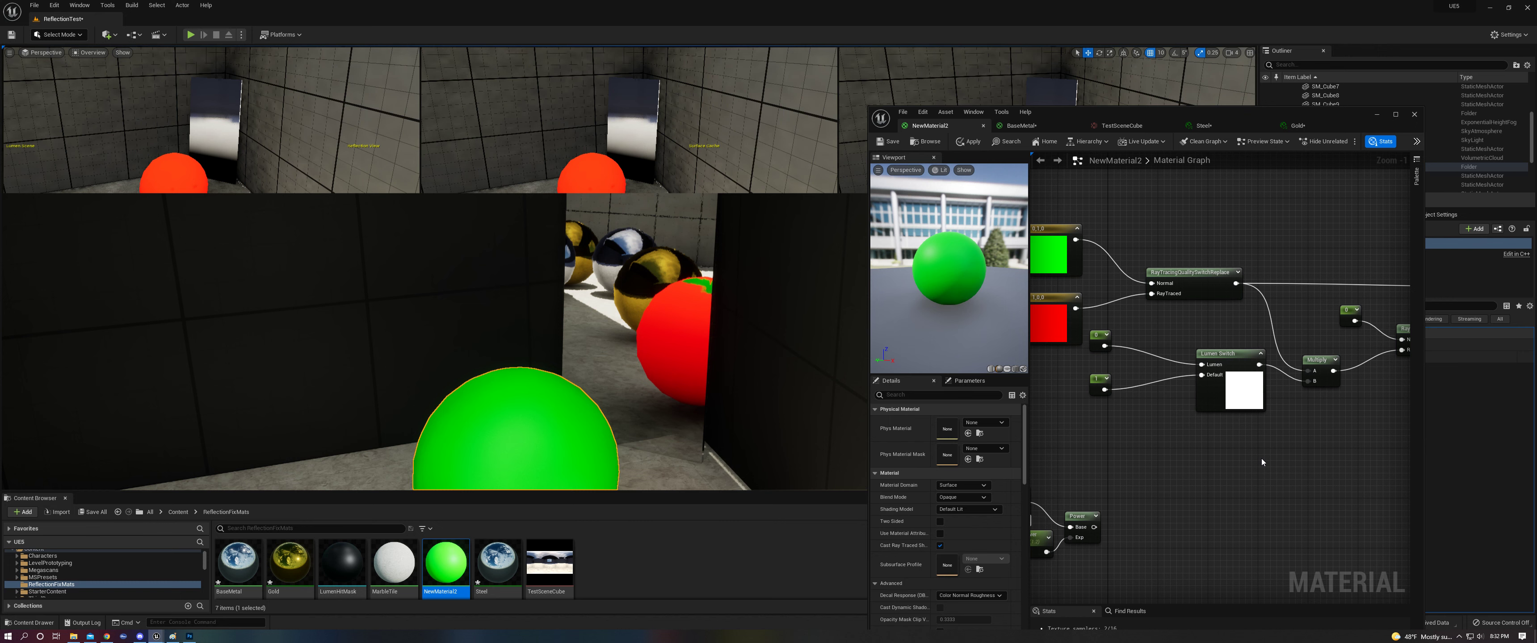
pyautogui.scroll(-2, 1262, 460)
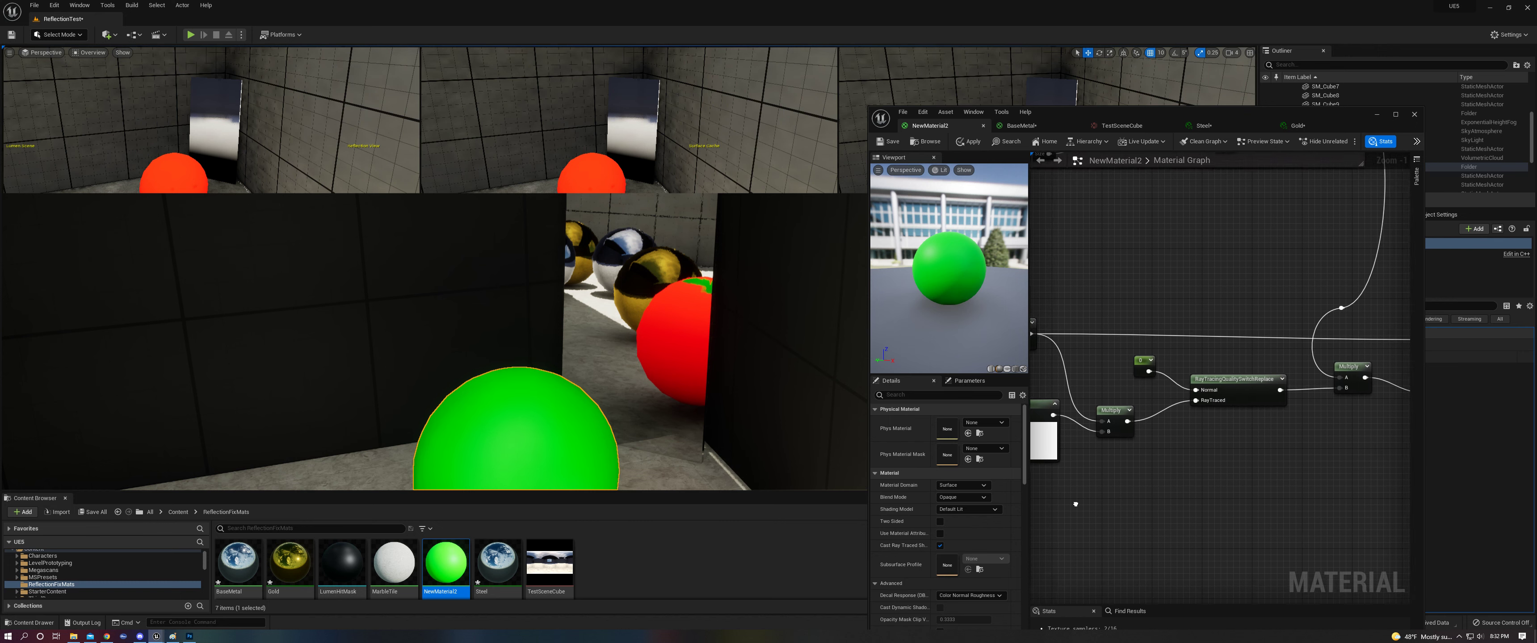
pyautogui.scroll(1, 1226, 489)
pyautogui.moveTo(1226, 489); pyautogui.dragTo(1256, 466, button='right')
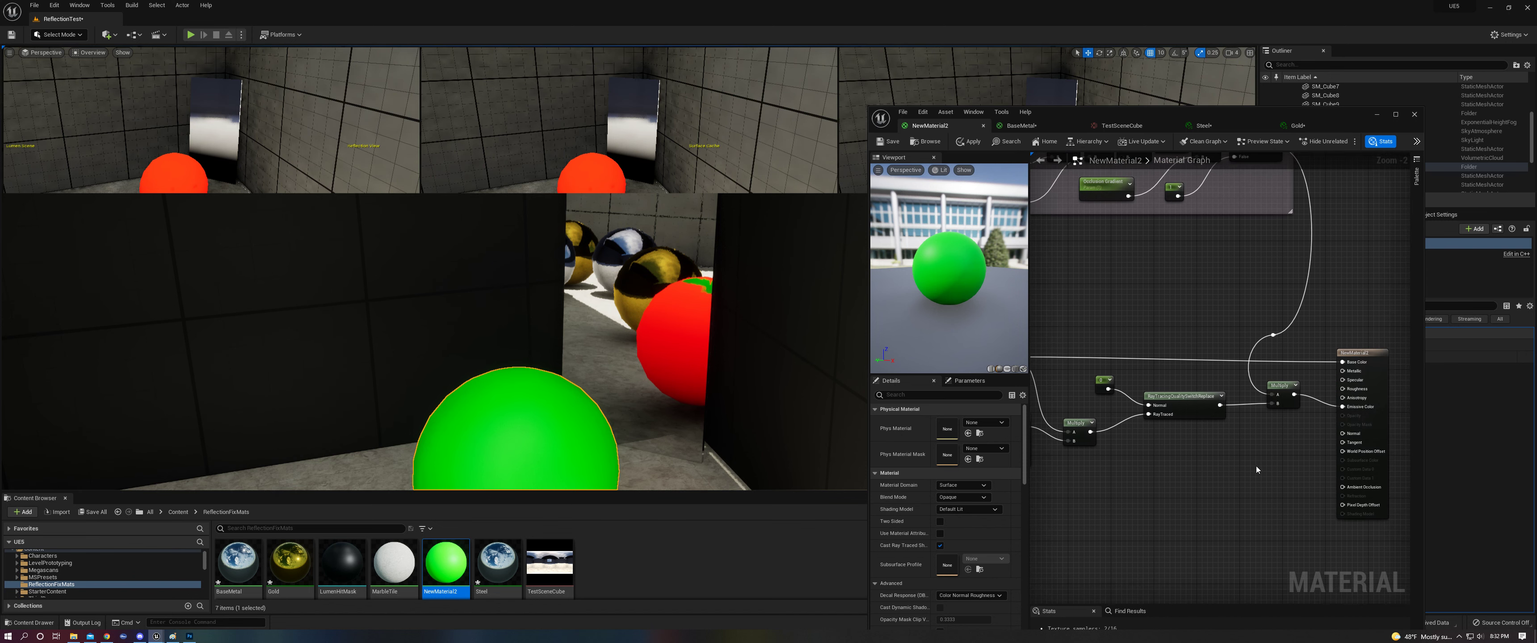
pyautogui.click(1262, 444)
pyautogui.moveTo(1274, 457); pyautogui.dragTo(1345, 407)
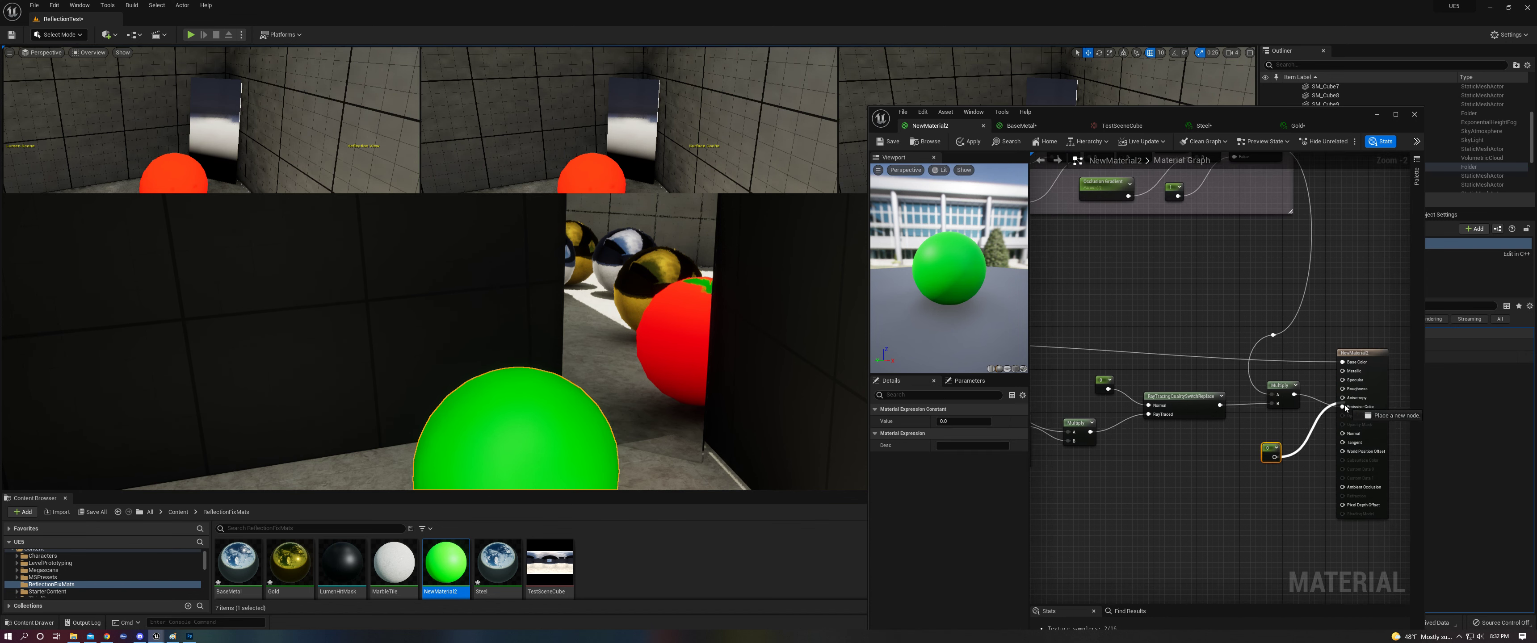
pyautogui.click(968, 142)
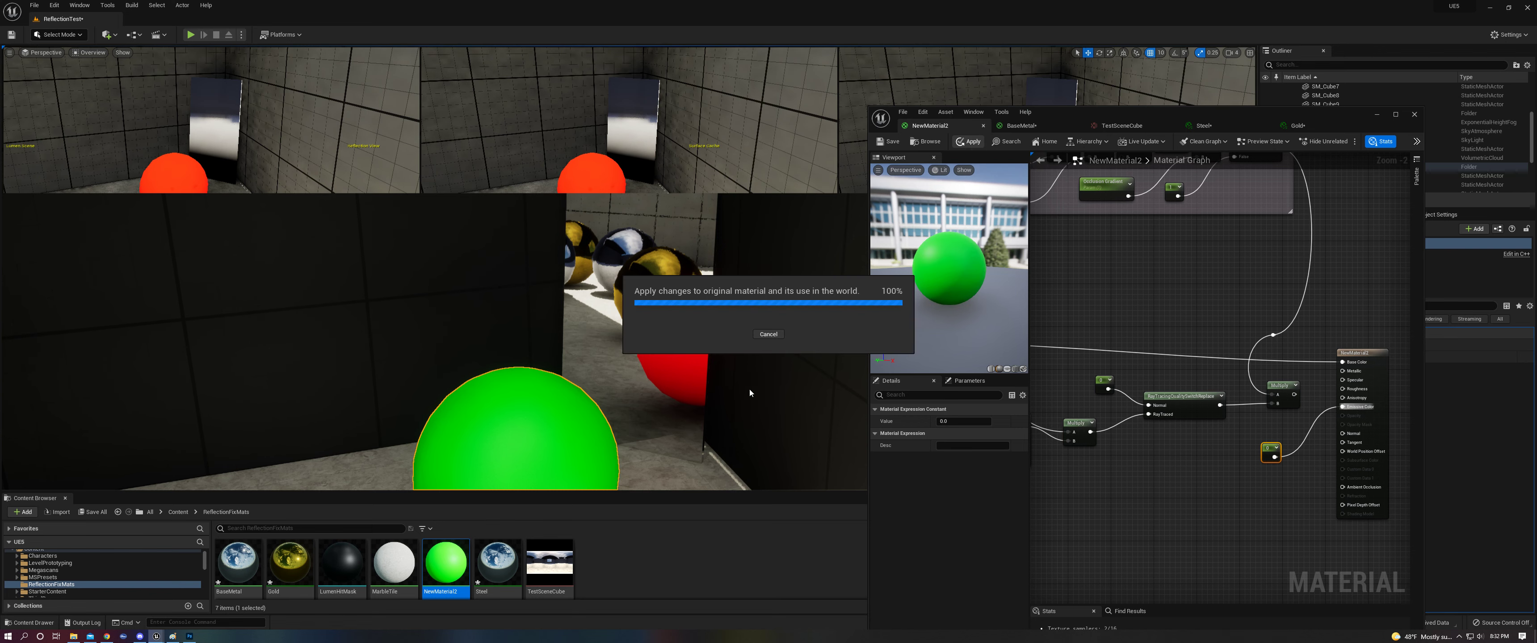
pyautogui.press('f')
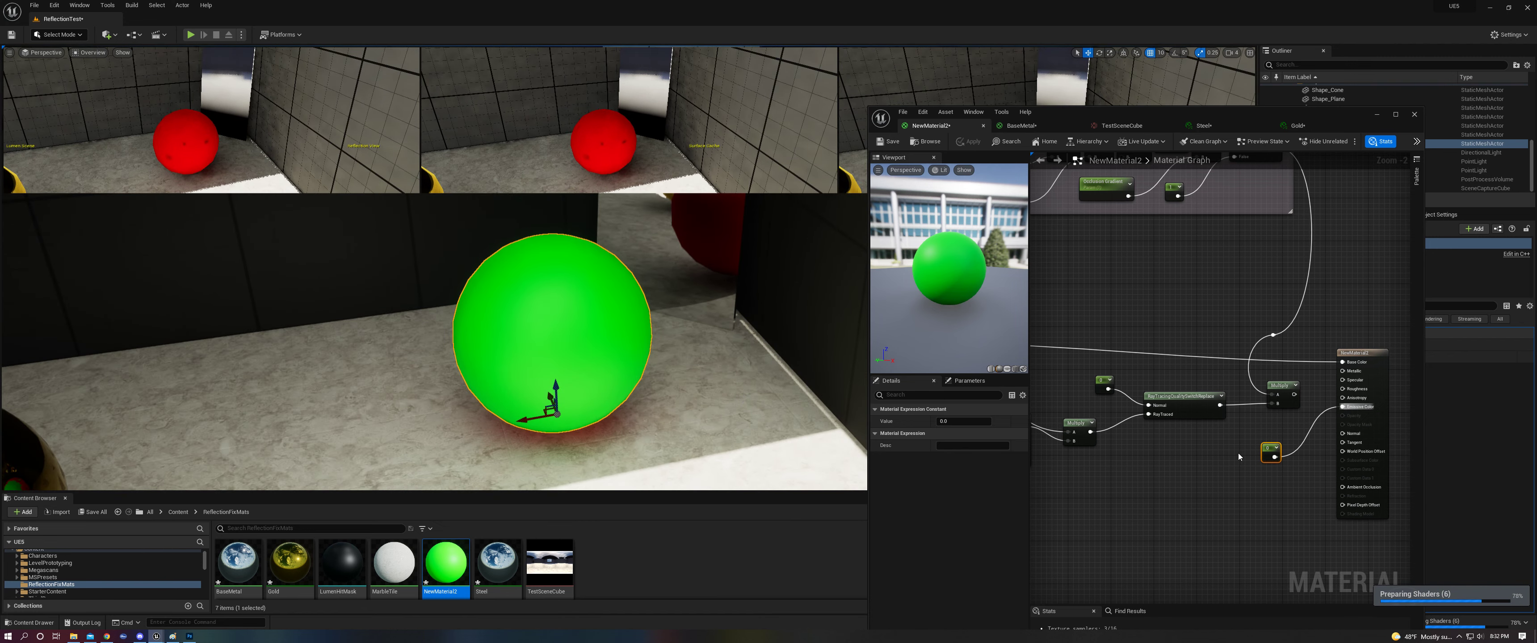
# Step: Set the constant feeding Emissive Color to 1 and apply the material
pyautogui.moveTo(1270, 459); pyautogui.dragTo(1239, 457)
pyautogui.click(958, 421)
pyautogui.write('1')
pyautogui.click(1104, 334)
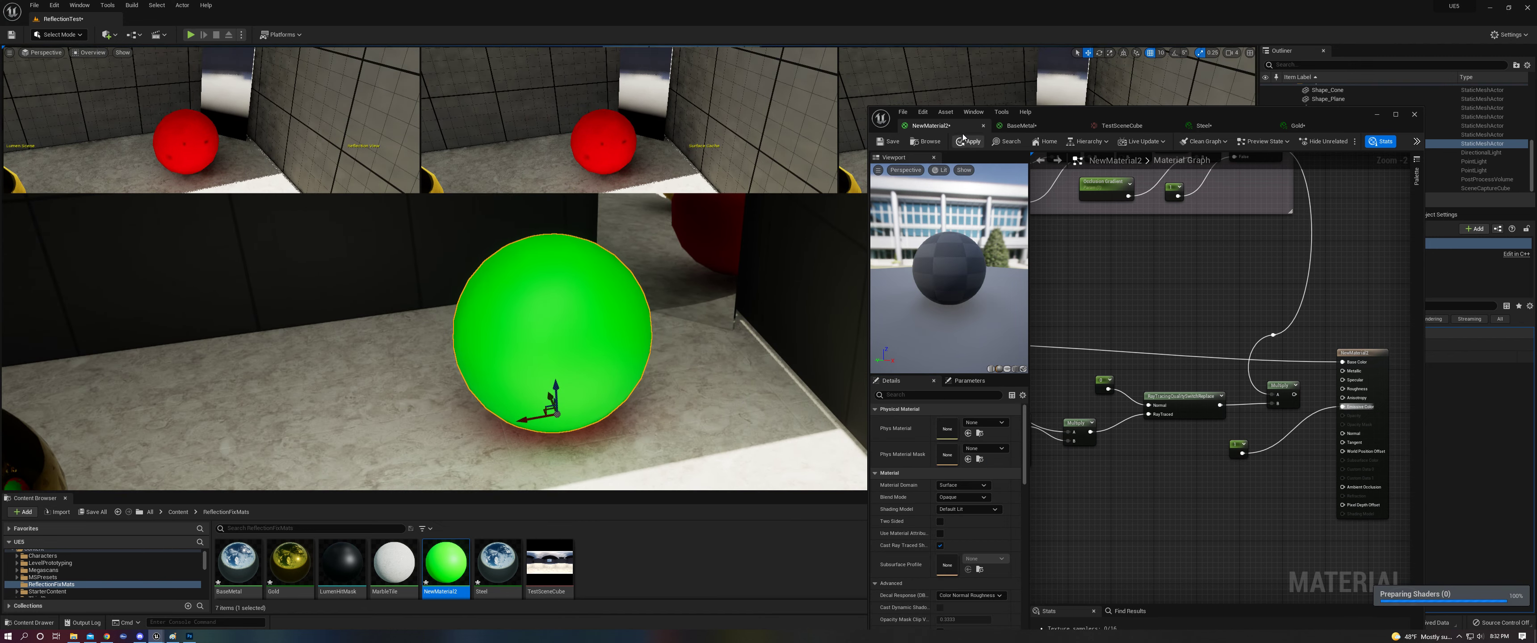
pyautogui.click(966, 141)
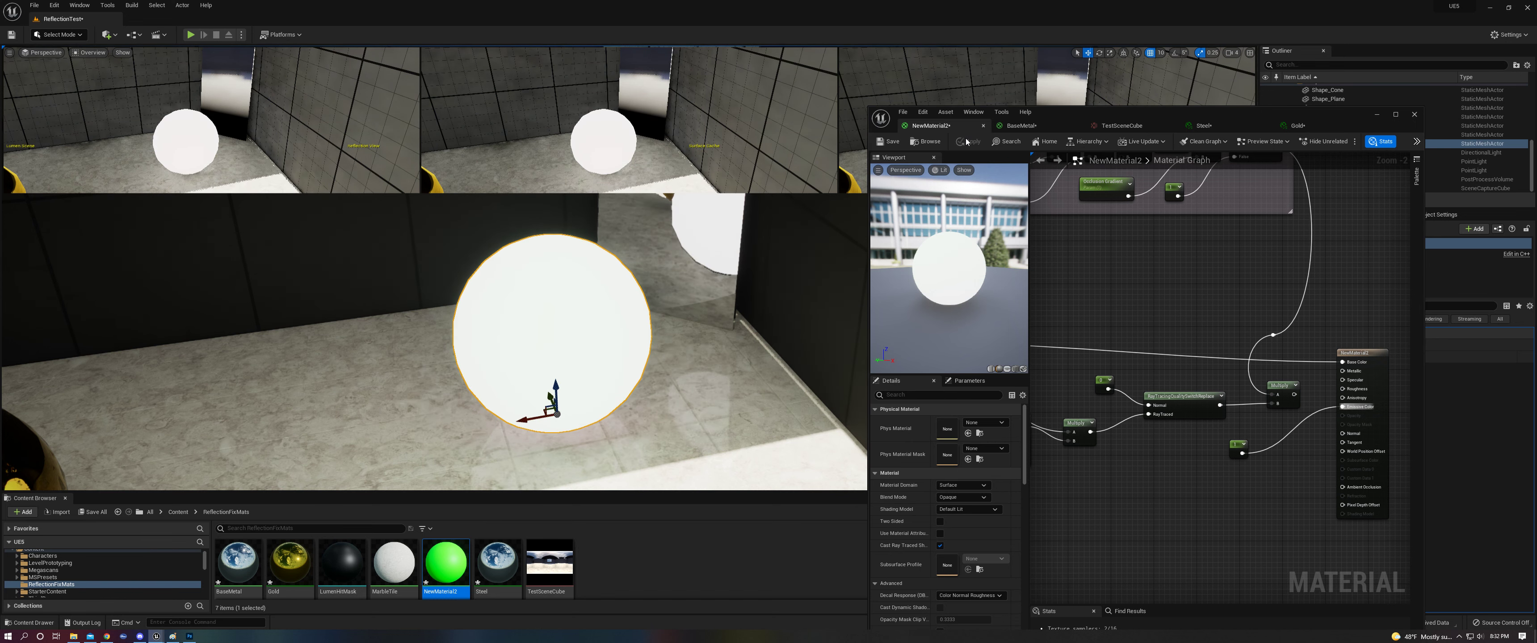
# Step: Raise the emissive sphere off the floor beside the mirror and hide DirectionalLight
pyautogui.moveTo(549, 400); pyautogui.dragTo(517, 334)
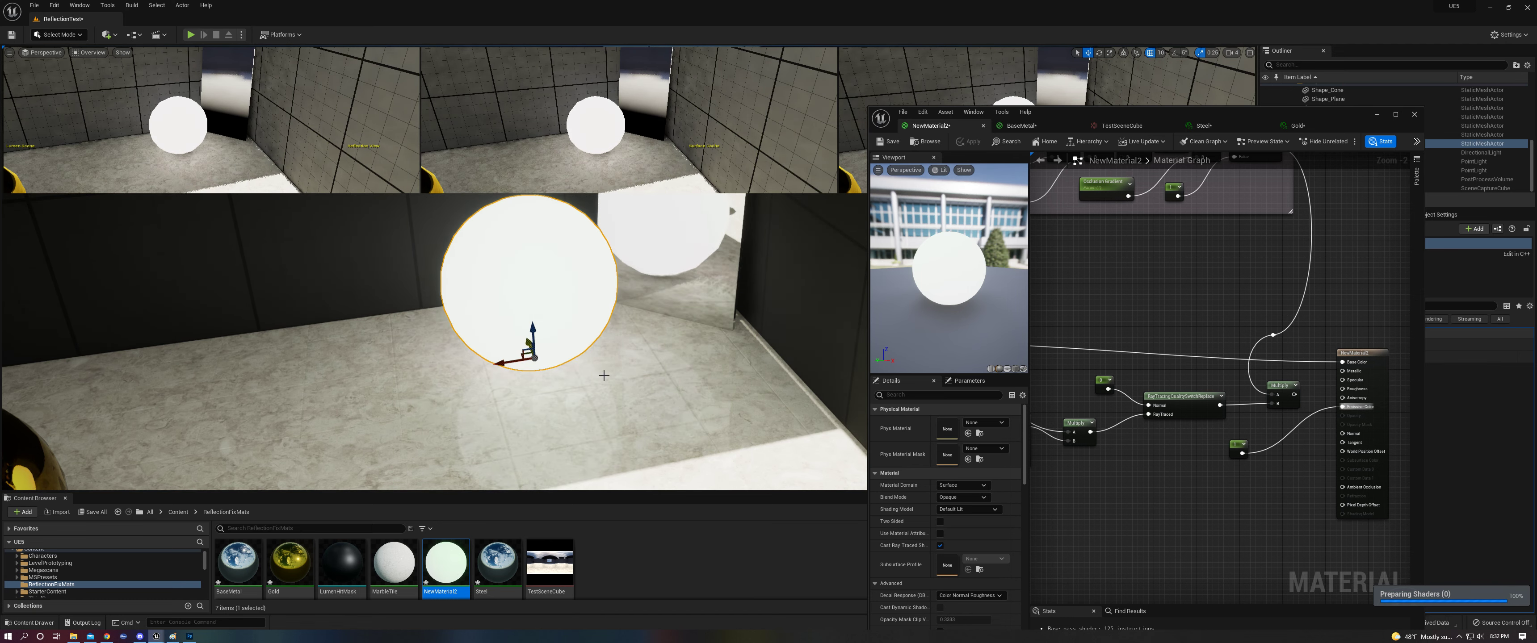
pyautogui.moveTo(634, 398); pyautogui.dragTo(605, 421, button='right')
pyautogui.moveTo(1253, 124); pyautogui.dragTo(1311, 300)
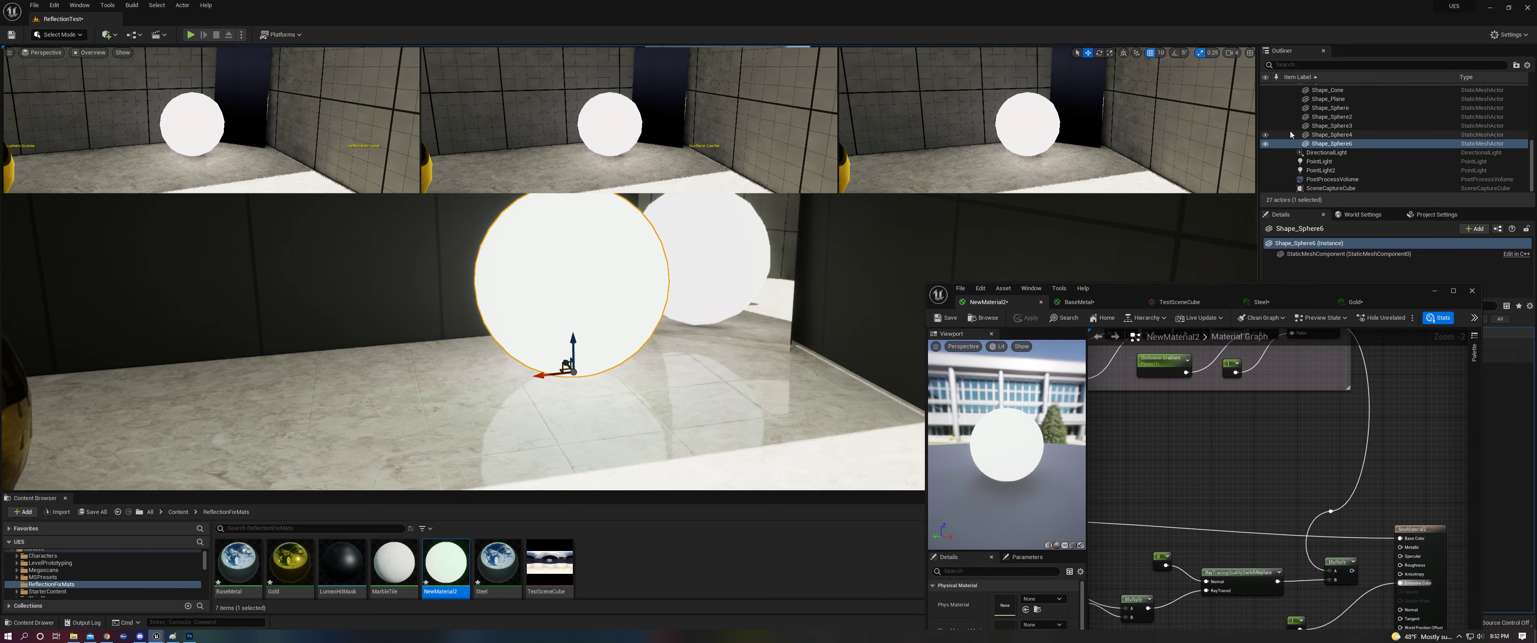
pyautogui.click(1266, 152)
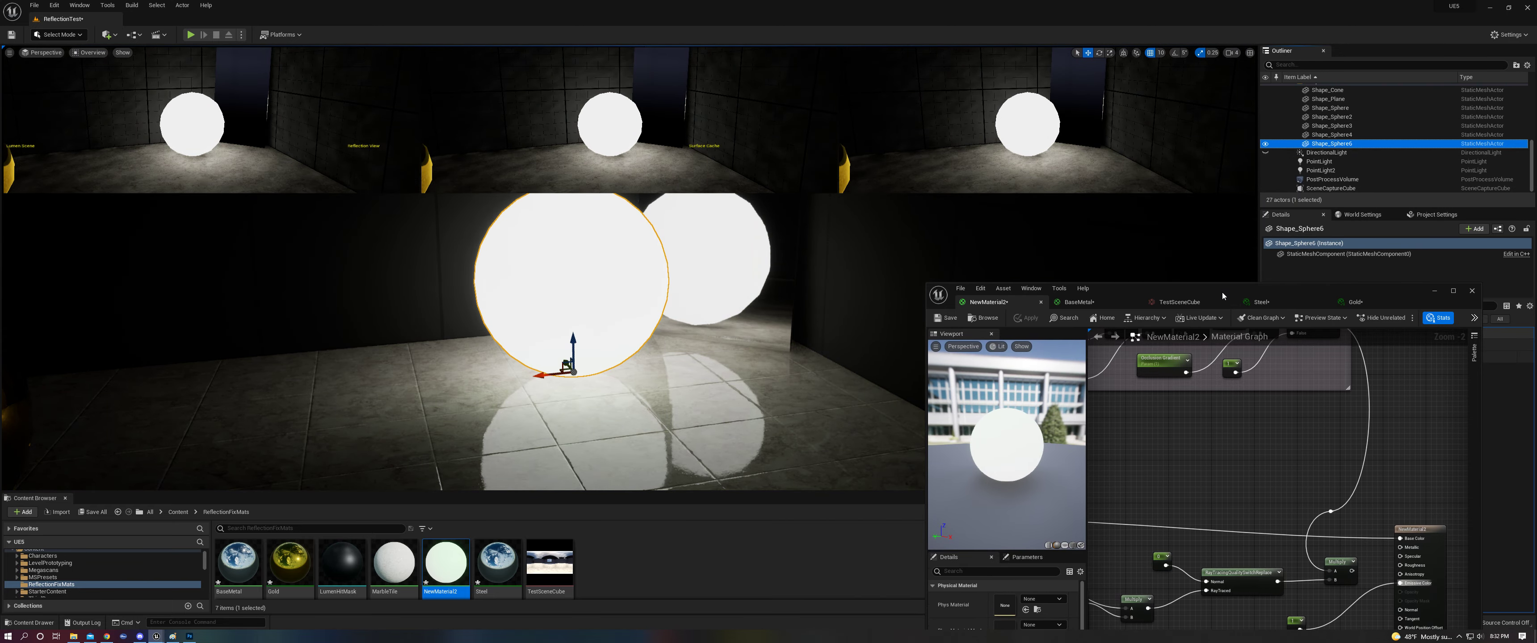
# Step: Reconnect the final Multiply node to Emissive Color, apply the material, and inspect the sphere and its reflection without direct light
pyautogui.moveTo(1222, 291); pyautogui.dragTo(1181, 110)
pyautogui.moveTo(1236, 388); pyautogui.dragTo(1207, 411, button='right')
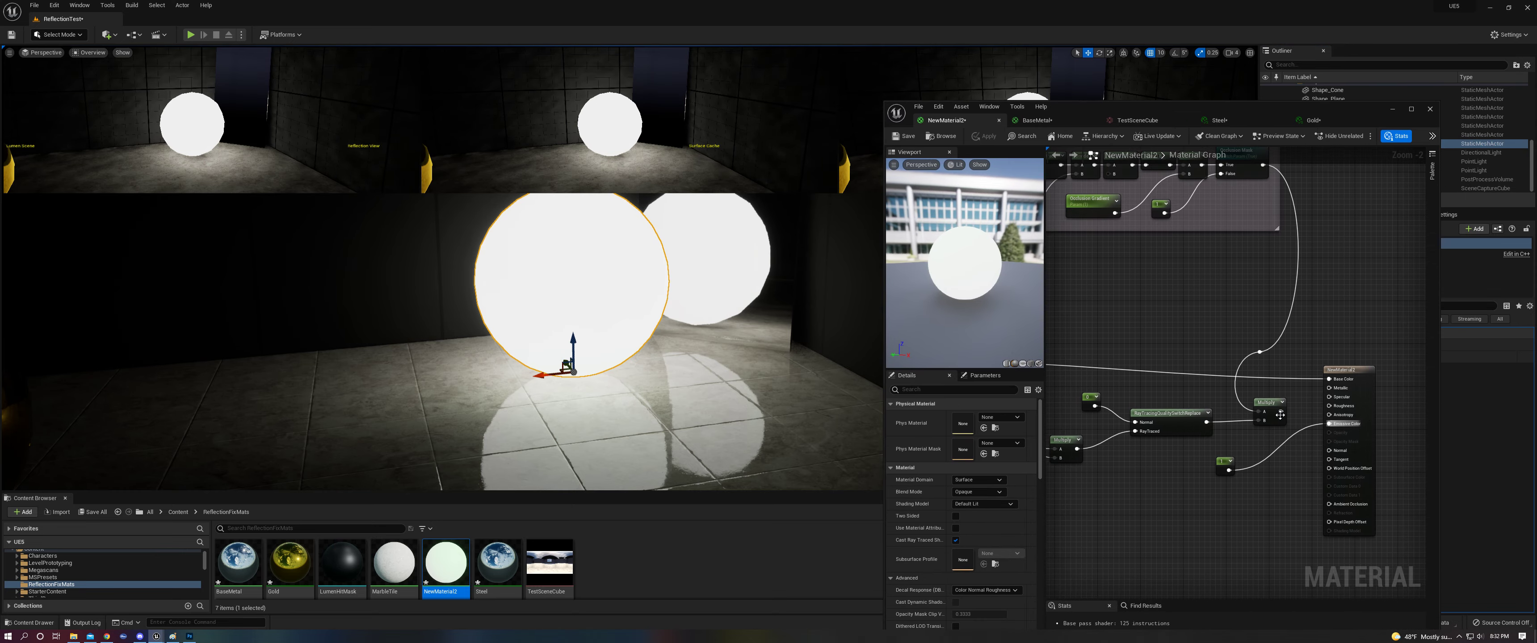
pyautogui.moveTo(1281, 412); pyautogui.dragTo(1330, 424)
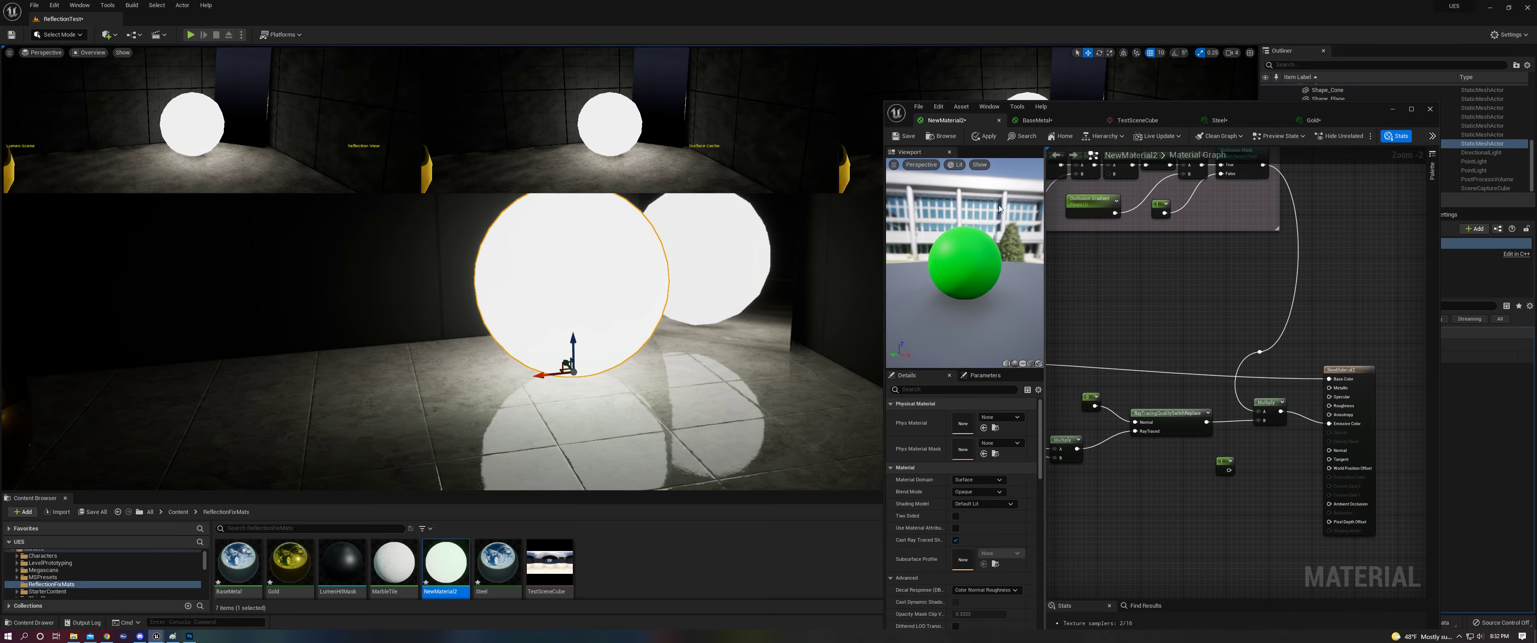
pyautogui.click(980, 141)
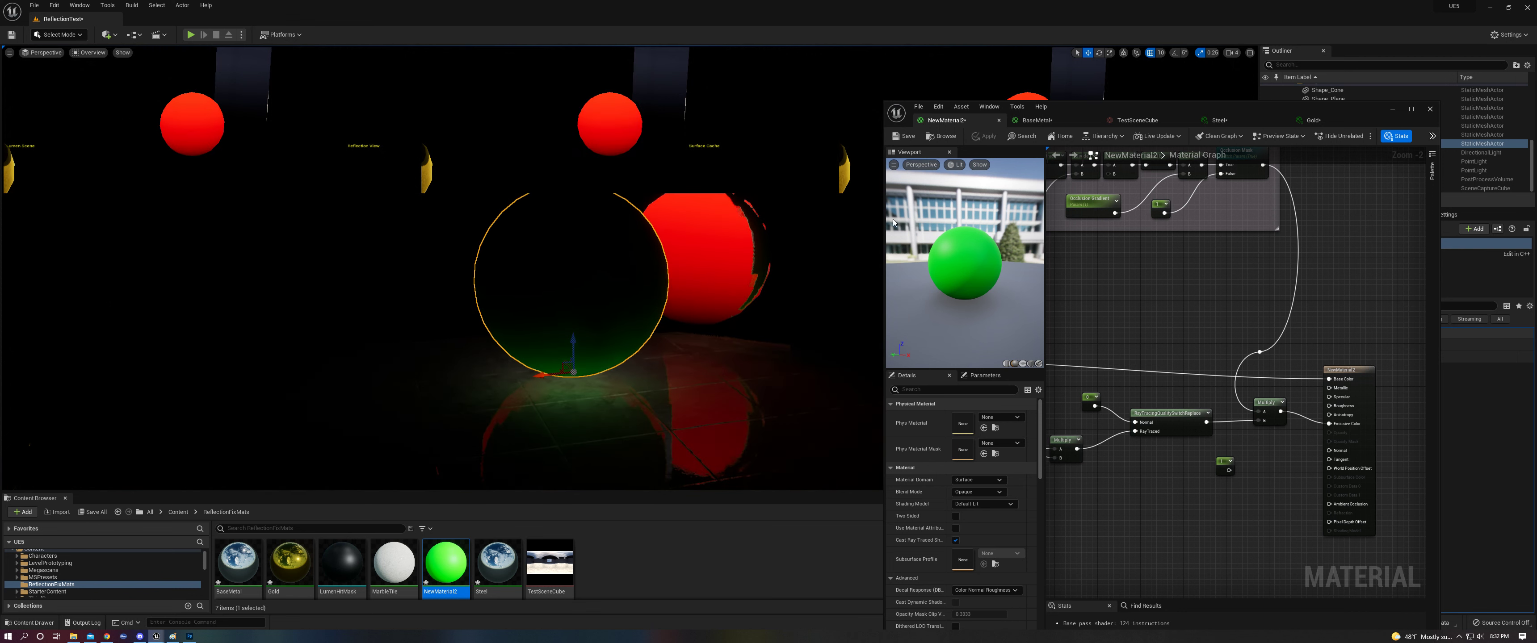
pyautogui.moveTo(768, 288); pyautogui.dragTo(781, 286, button='right')
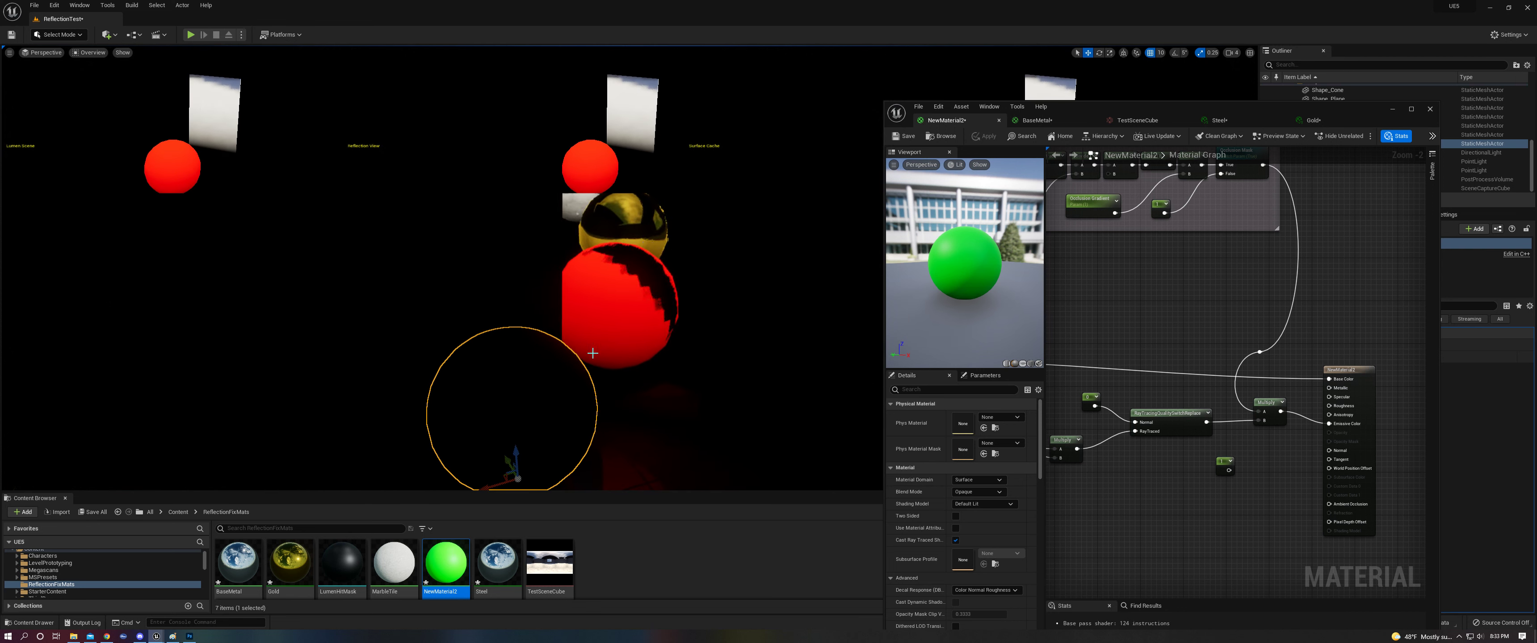
pyautogui.moveTo(671, 253); pyautogui.dragTo(657, 269, button='right')
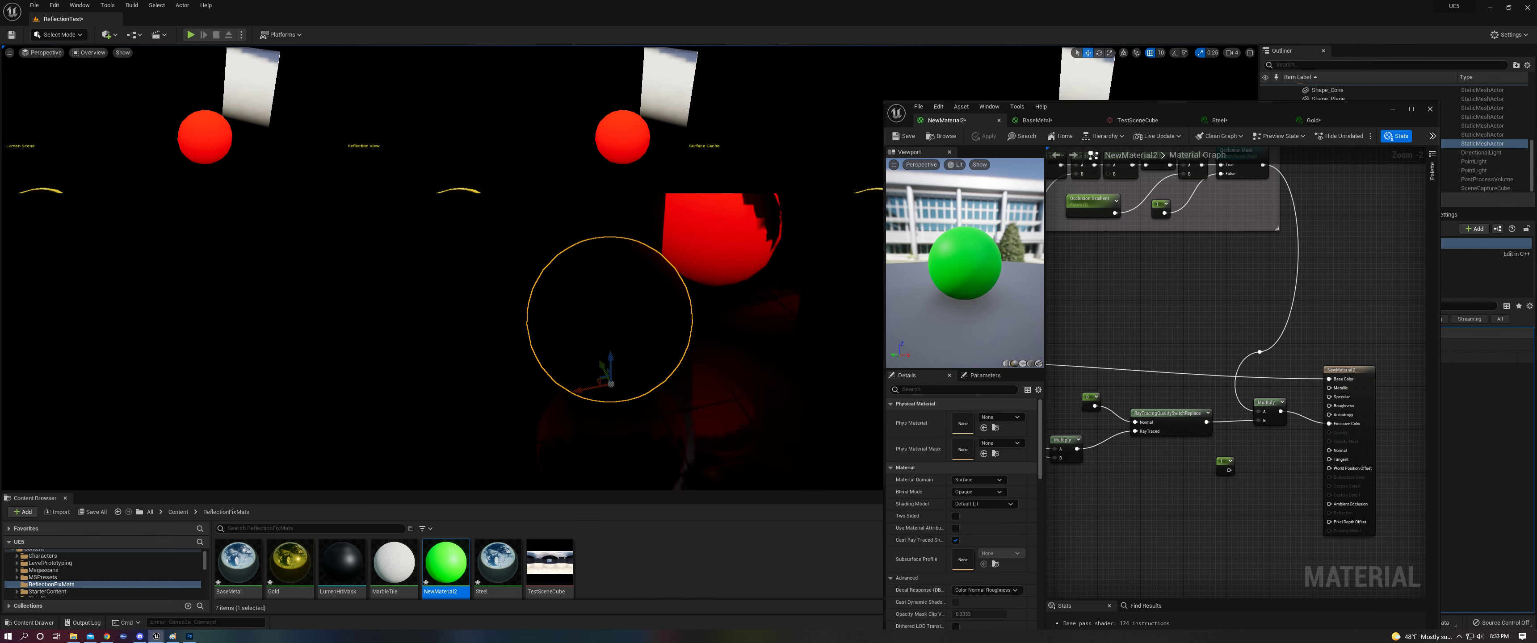
# Step: Connect the Lumen Switch output directly to NewMaterial2's Emissive Color and apply the material
pyautogui.moveTo(1027, 465); pyautogui.dragTo(1116, 476, button='right')
pyautogui.scroll(-1, 1146, 470)
pyautogui.moveTo(1093, 436); pyautogui.dragTo(1377, 416)
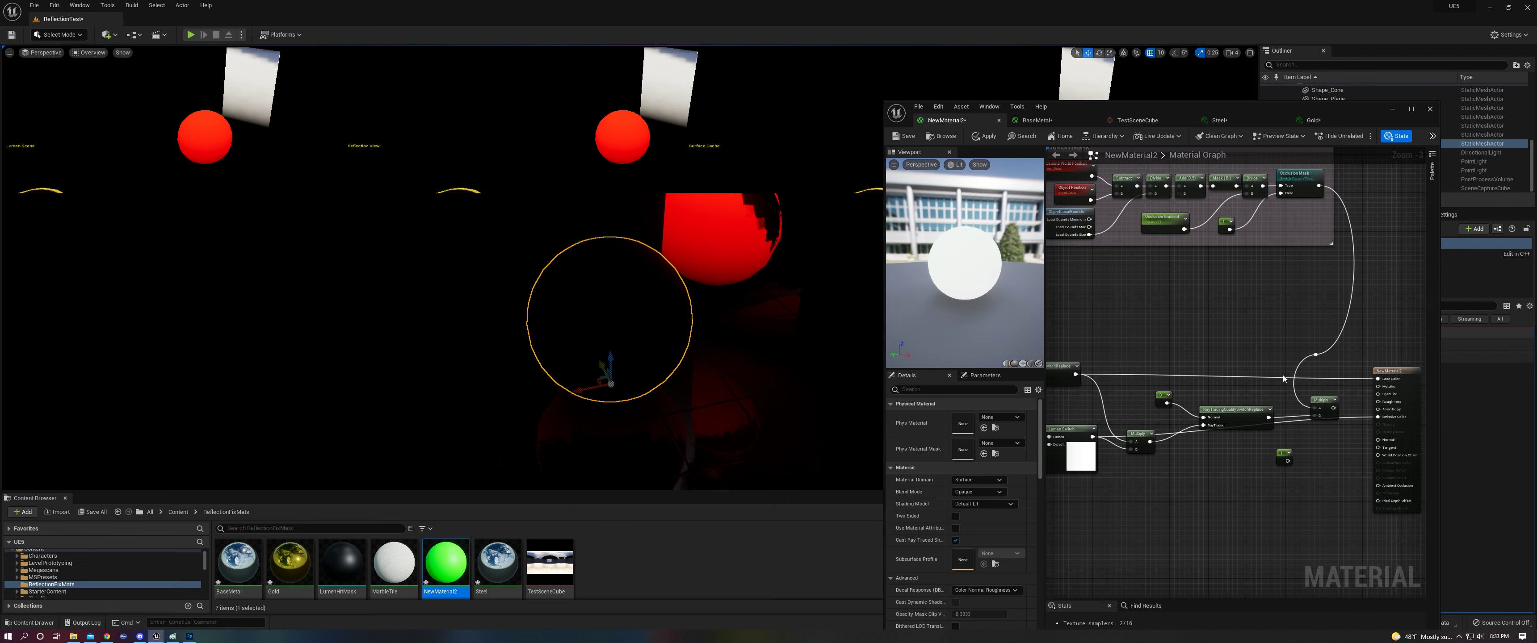
pyautogui.click(983, 137)
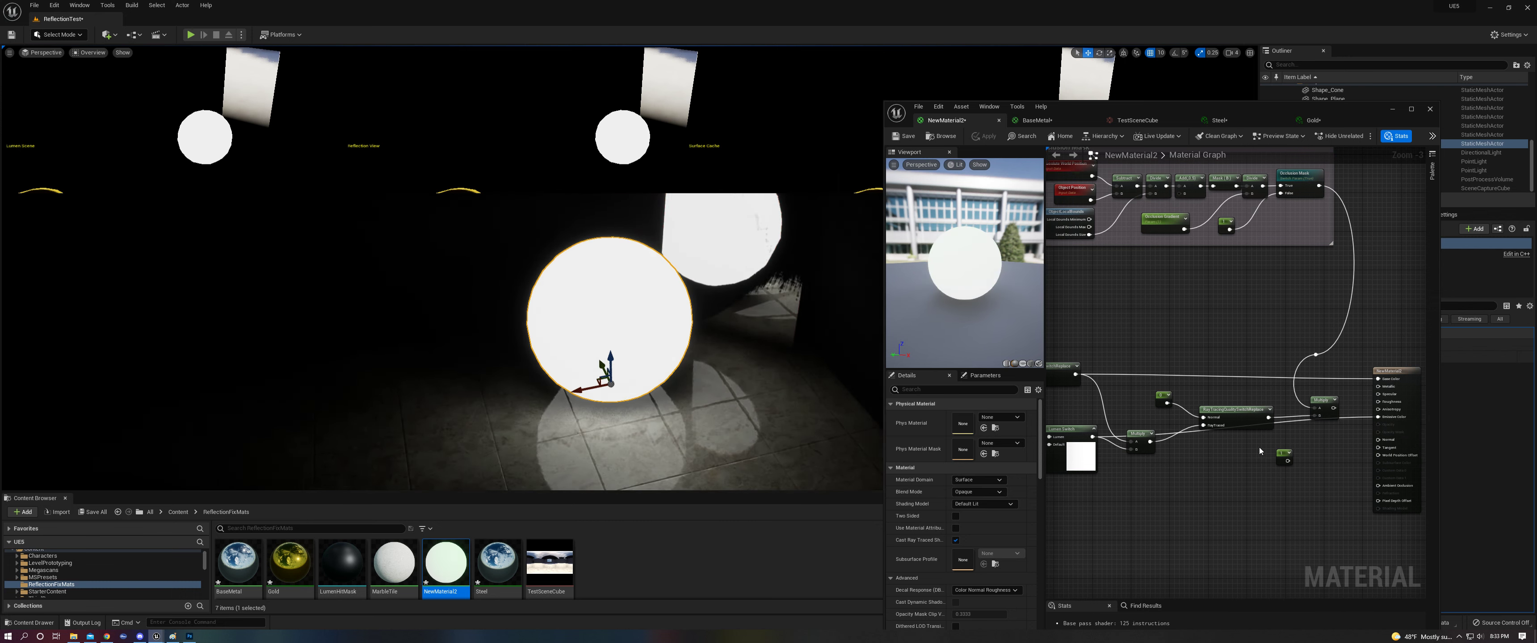
# Step: Inspect the white emissive sphere's reflection, feed the final Multiply output into NewMaterial2's Emissive Color, and apply the material
pyautogui.moveTo(642, 306); pyautogui.dragTo(642, 305, button='right')
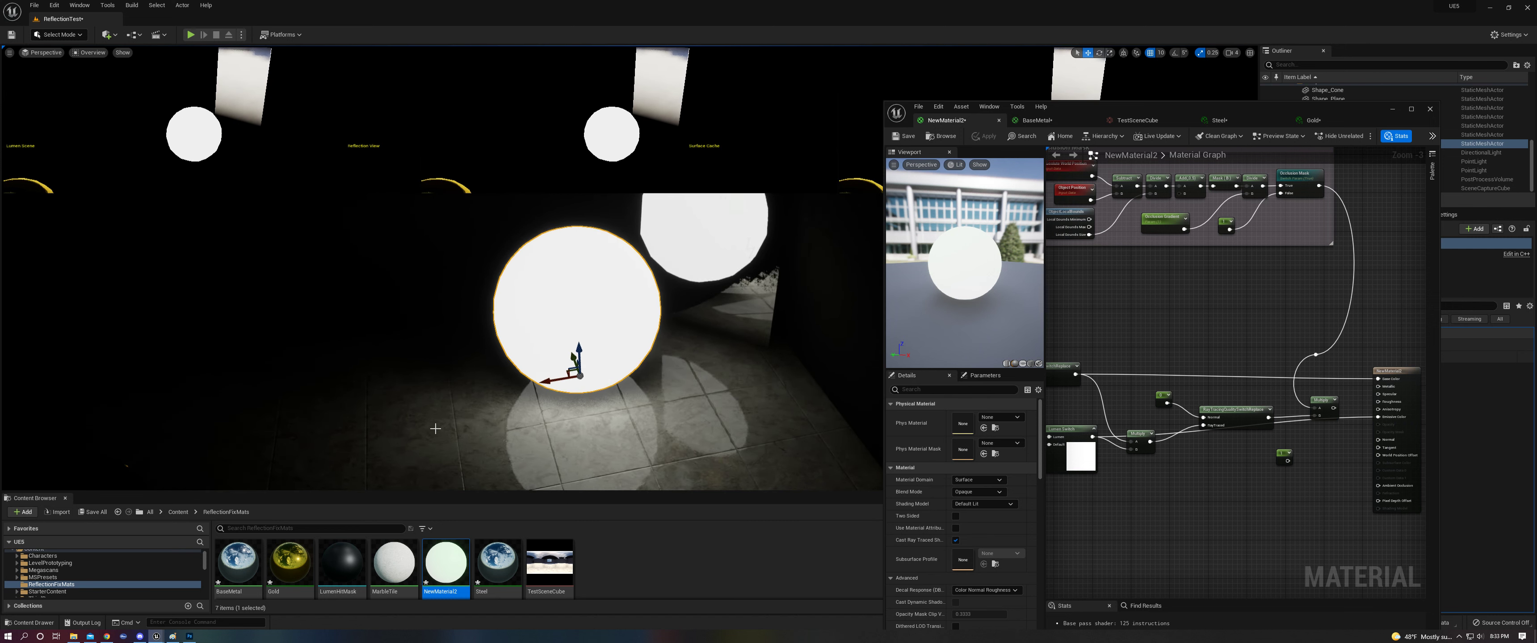
pyautogui.moveTo(648, 253); pyautogui.dragTo(648, 253, button='right')
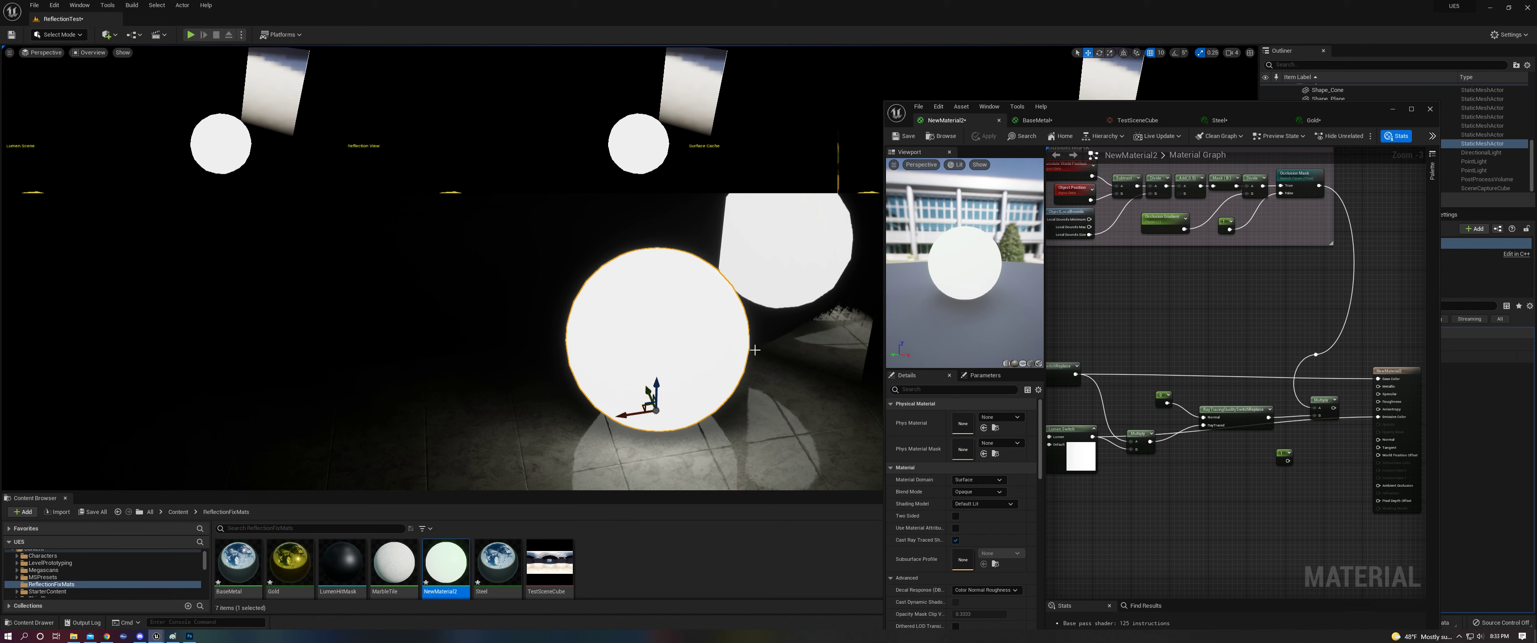
pyautogui.moveTo(1335, 408); pyautogui.dragTo(1379, 418)
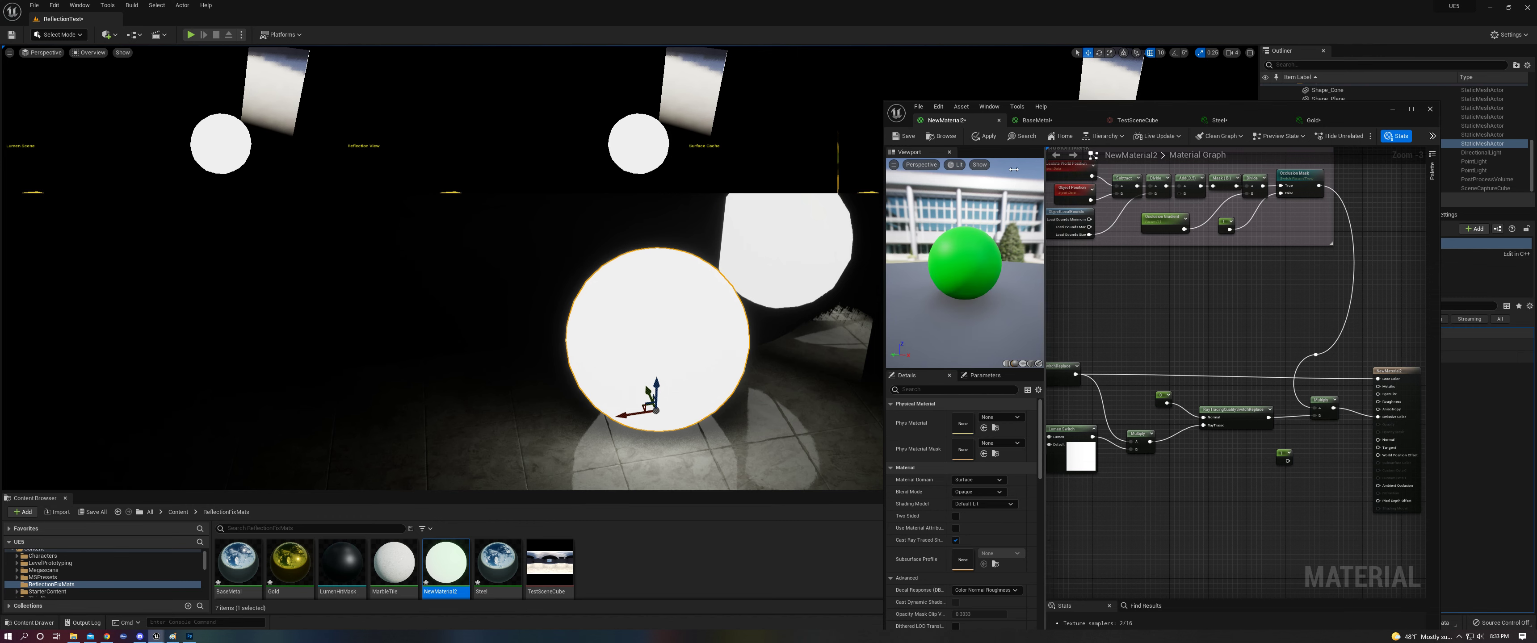
pyautogui.click(988, 137)
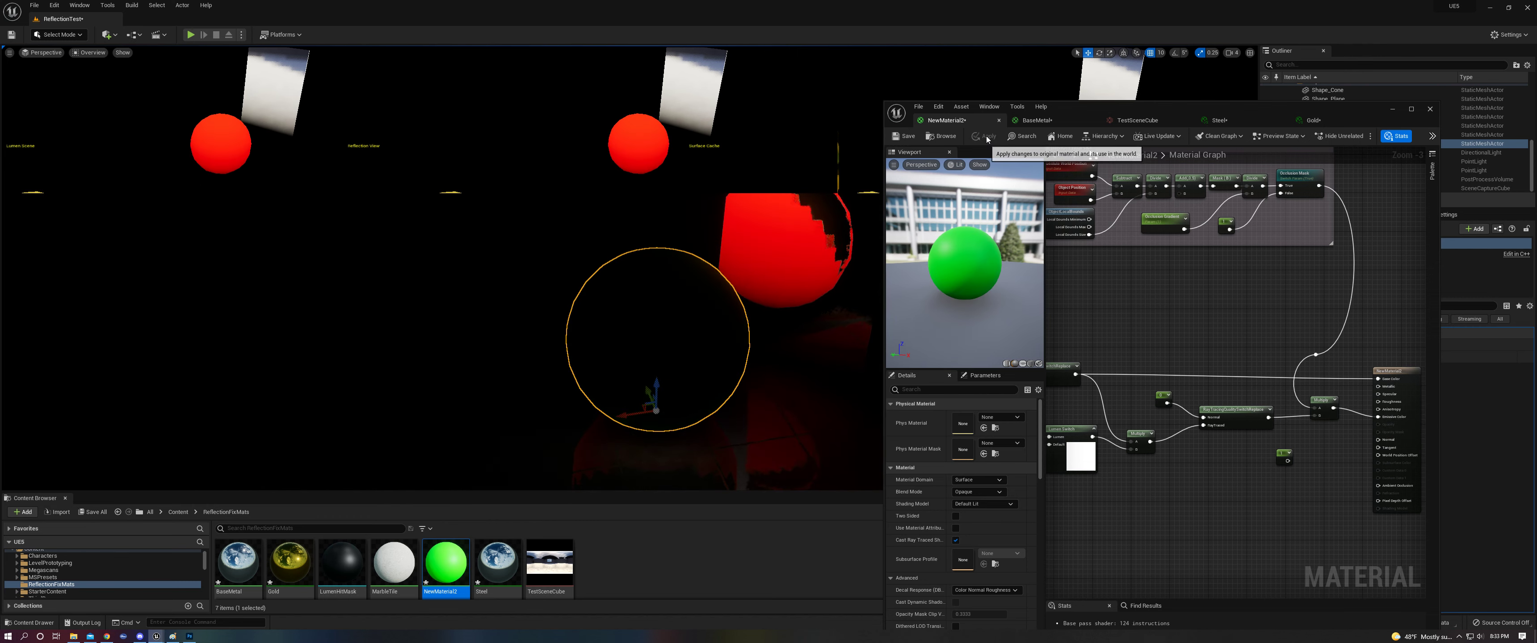
# Step: Make DirectionalLight visible again and compare the sphere with its reflection in the mirror
pyautogui.moveTo(1332, 115); pyautogui.dragTo(1295, 282)
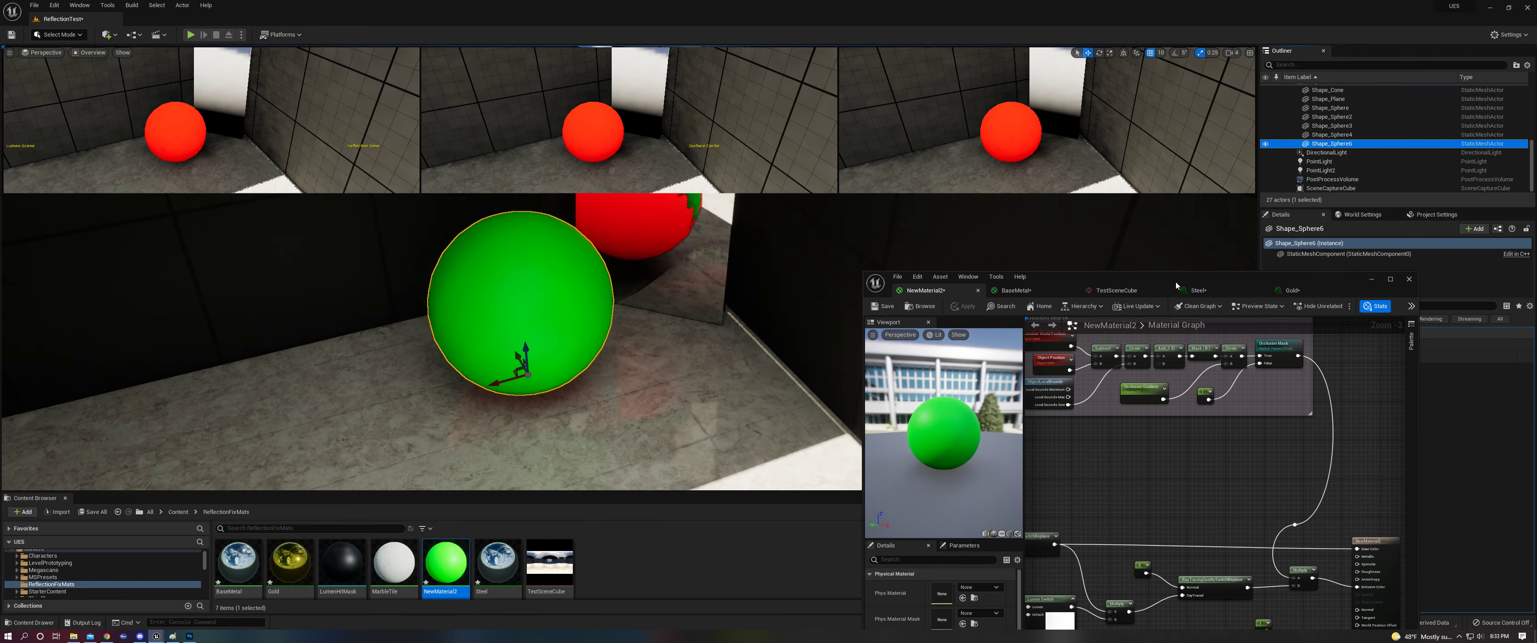
pyautogui.moveTo(1176, 283); pyautogui.dragTo(1206, 102)
pyautogui.moveTo(704, 310); pyautogui.dragTo(806, 309, button='right')
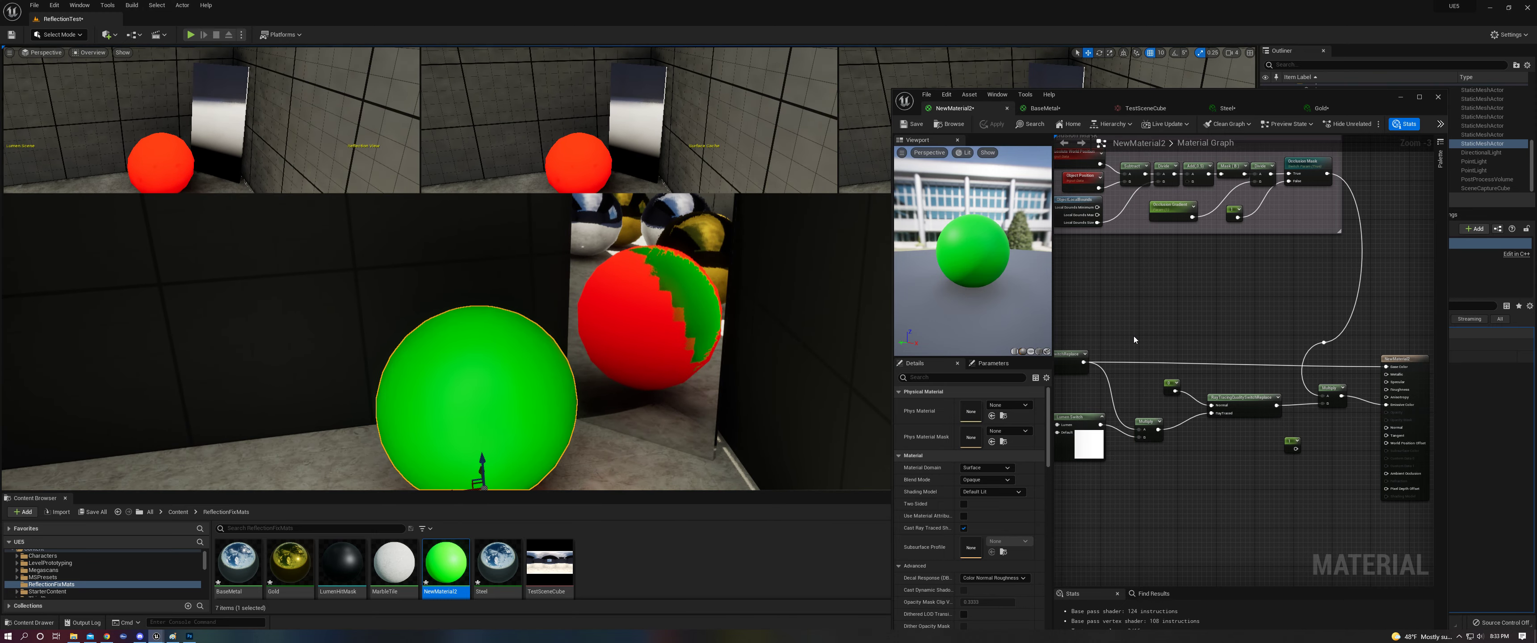
# Step: Connect the scene cube texture sample to the ray-traced input of the color switch in place of the red constant, and apply the material
pyautogui.moveTo(1124, 327); pyautogui.dragTo(1335, 322, button='right')
pyautogui.moveTo(1106, 306); pyautogui.dragTo(1194, 396, button='right')
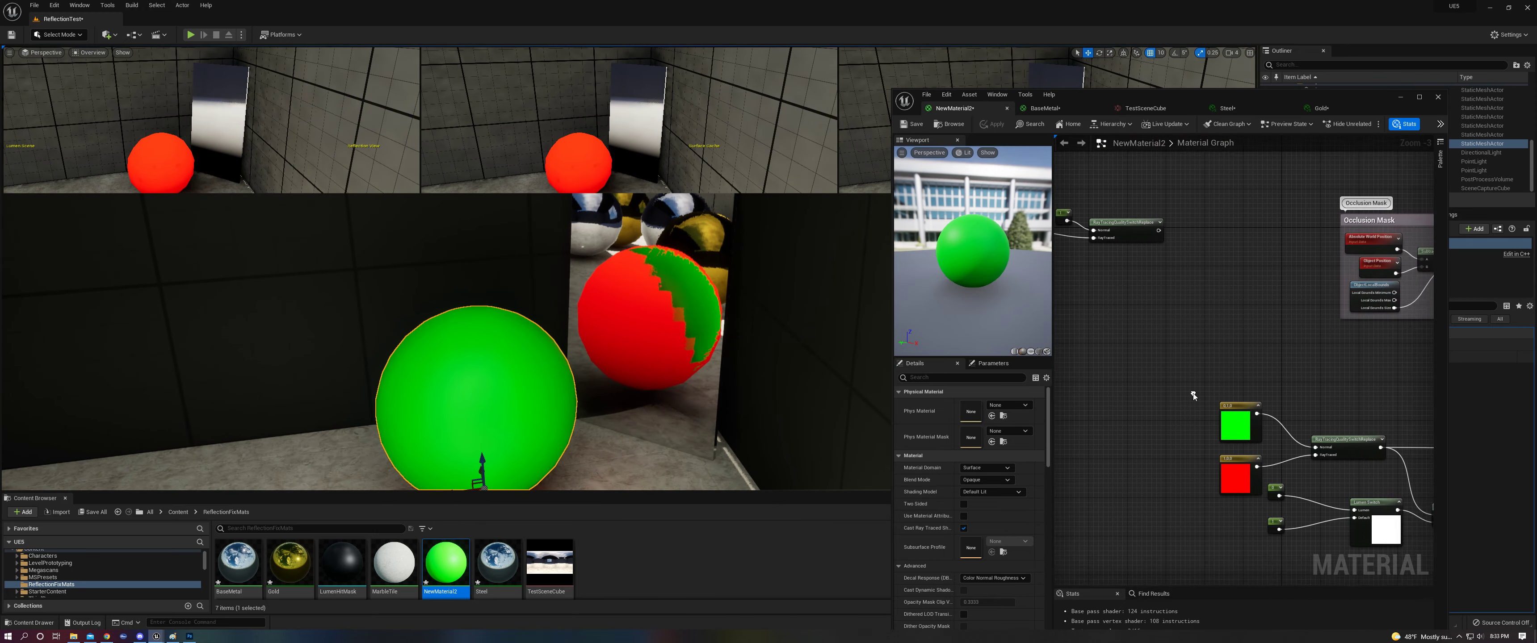
pyautogui.moveTo(1166, 329); pyautogui.dragTo(1255, 322, button='right')
pyautogui.moveTo(1083, 217); pyautogui.dragTo(1405, 451)
pyautogui.click(990, 126)
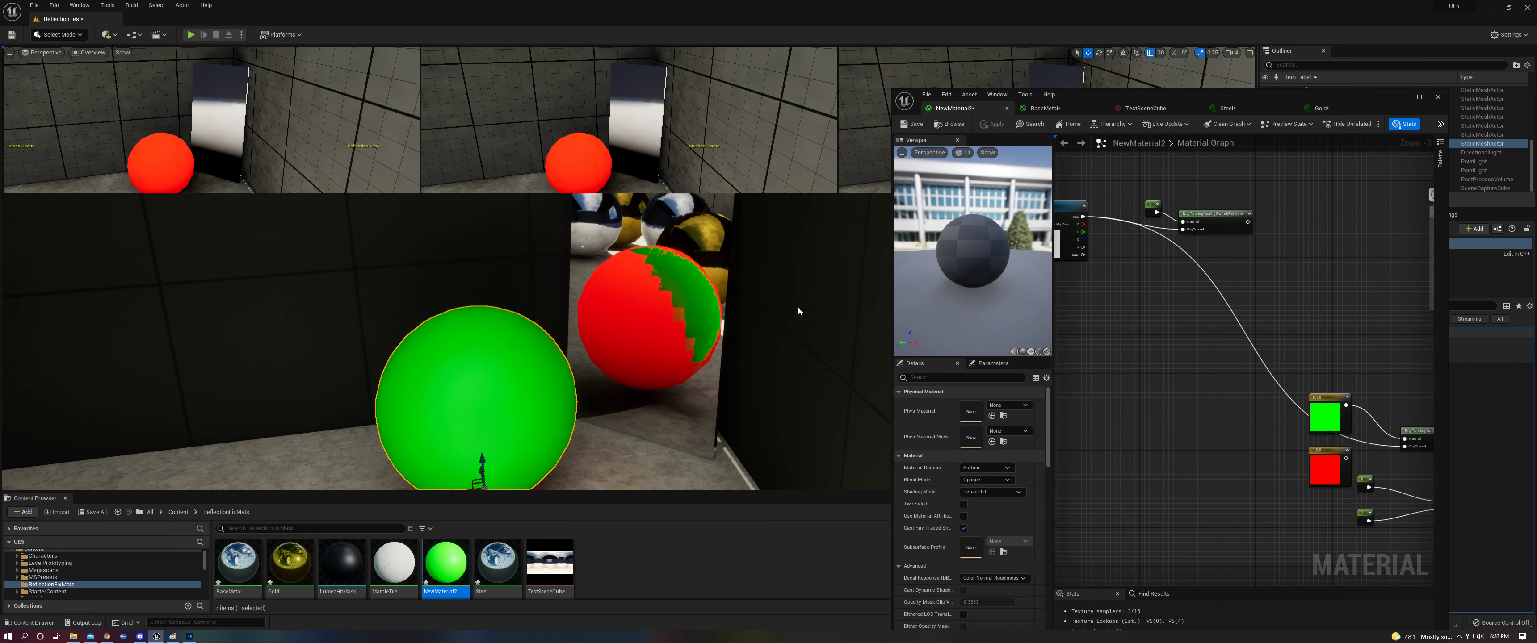
pyautogui.moveTo(761, 322)
pyautogui.mouseDown(button='right')
pyautogui.moveTo(797, 311)
pyautogui.moveTo(760, 321)
pyautogui.mouseUp(button='right')
# Step: Connect the existing constant to Metallic, add a 0.0 constant feeding Roughness, and apply the material to the sphere
pyautogui.moveTo(1188, 405)
pyautogui.mouseDown(button='right')
pyautogui.moveTo(1003, 315)
pyautogui.moveTo(924, 369)
pyautogui.moveTo(1187, 405)
pyautogui.mouseUp(button='right')
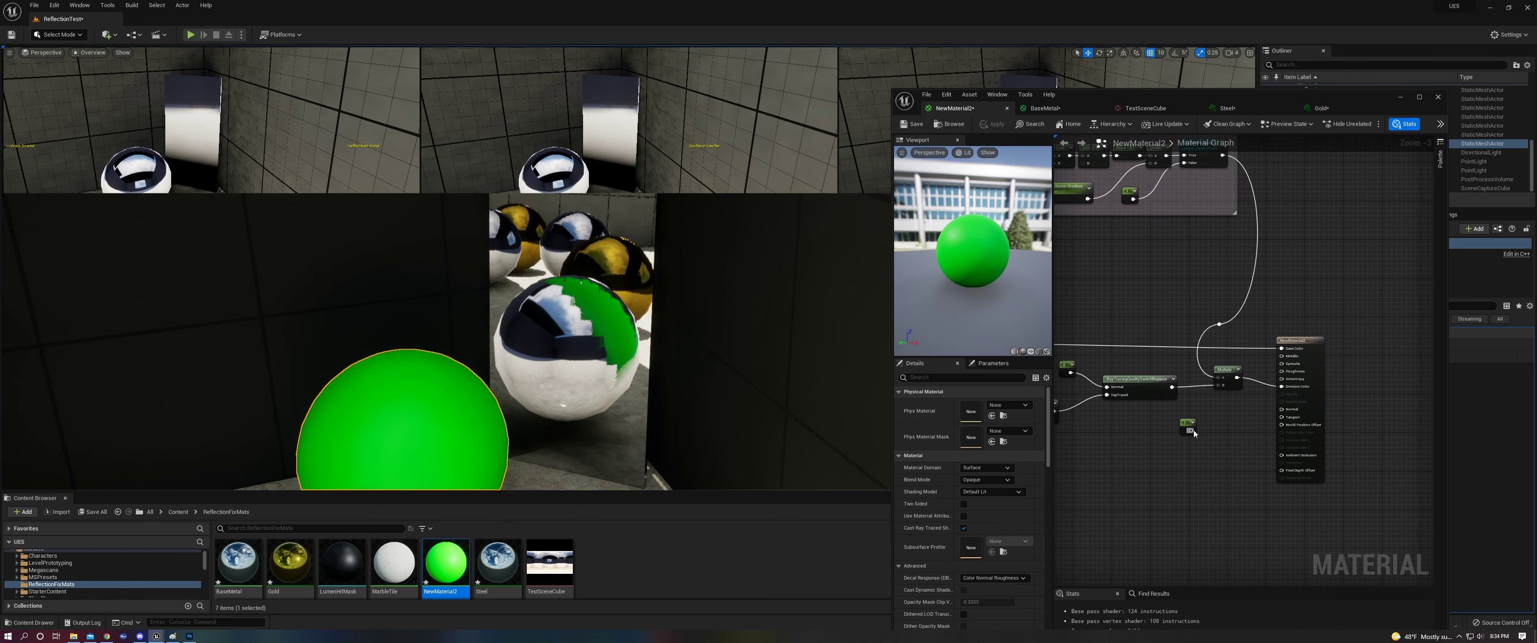
pyautogui.moveTo(1189, 429); pyautogui.dragTo(1281, 356)
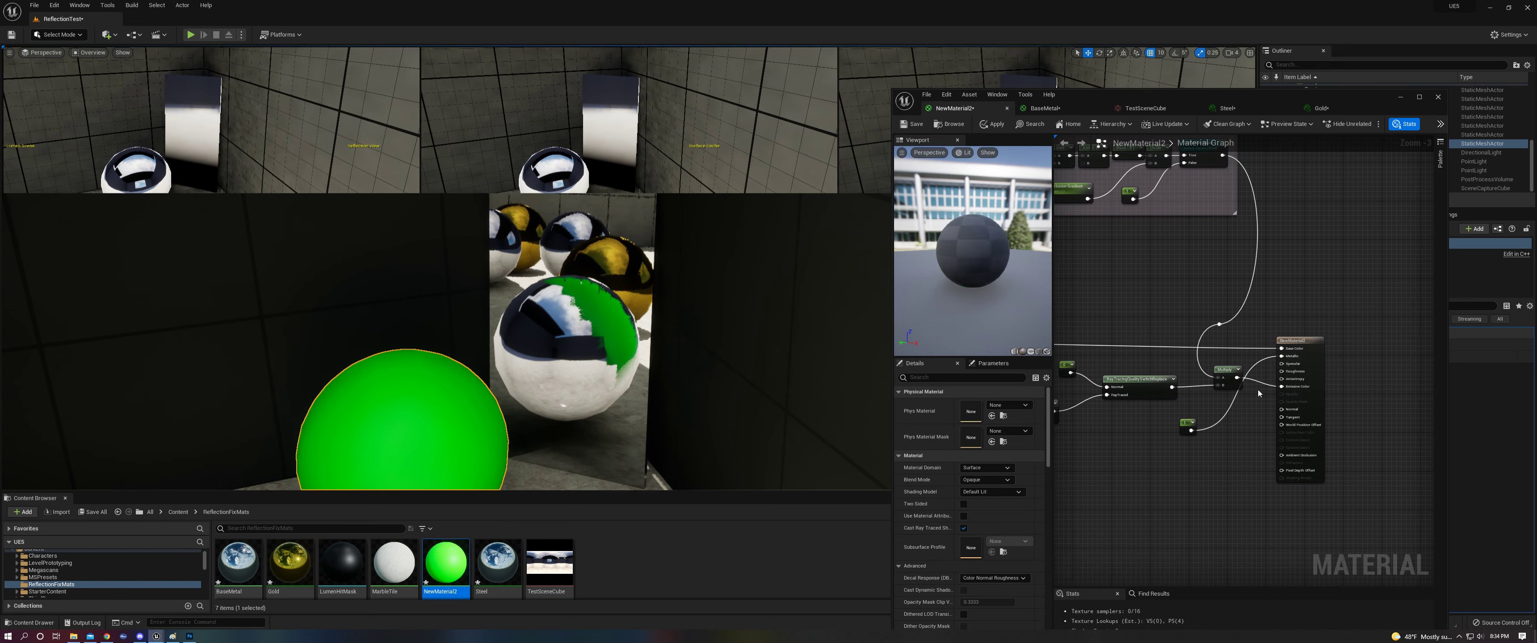
pyautogui.click(1206, 453)
pyautogui.moveTo(1218, 461); pyautogui.dragTo(1281, 372)
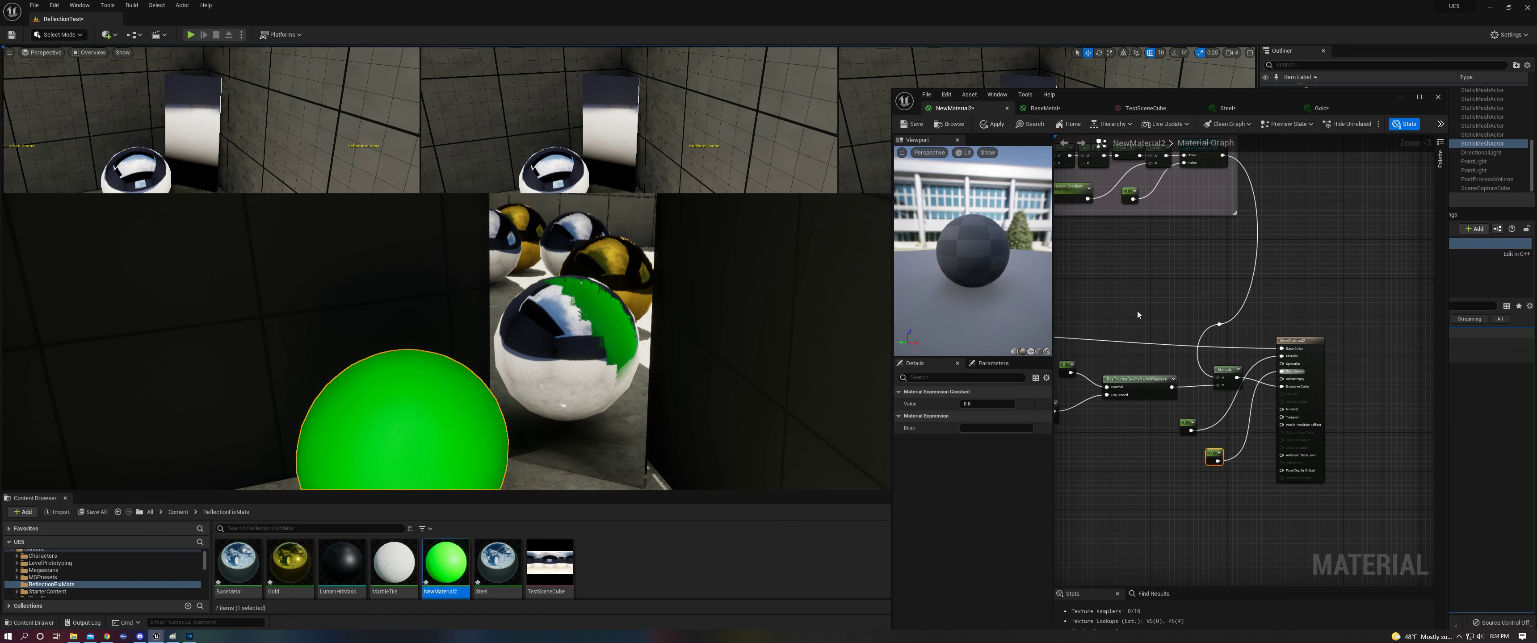
pyautogui.click(988, 126)
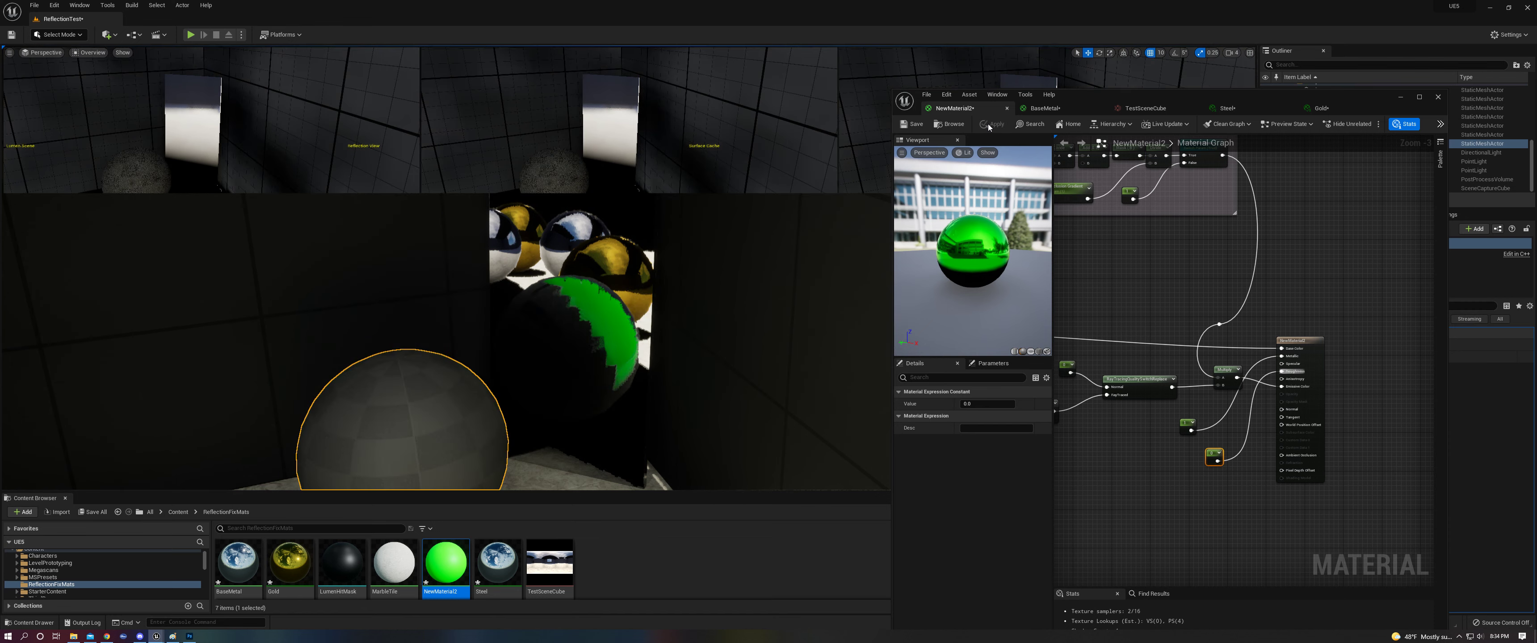
pyautogui.moveTo(686, 334); pyautogui.dragTo(596, 370, button='right')
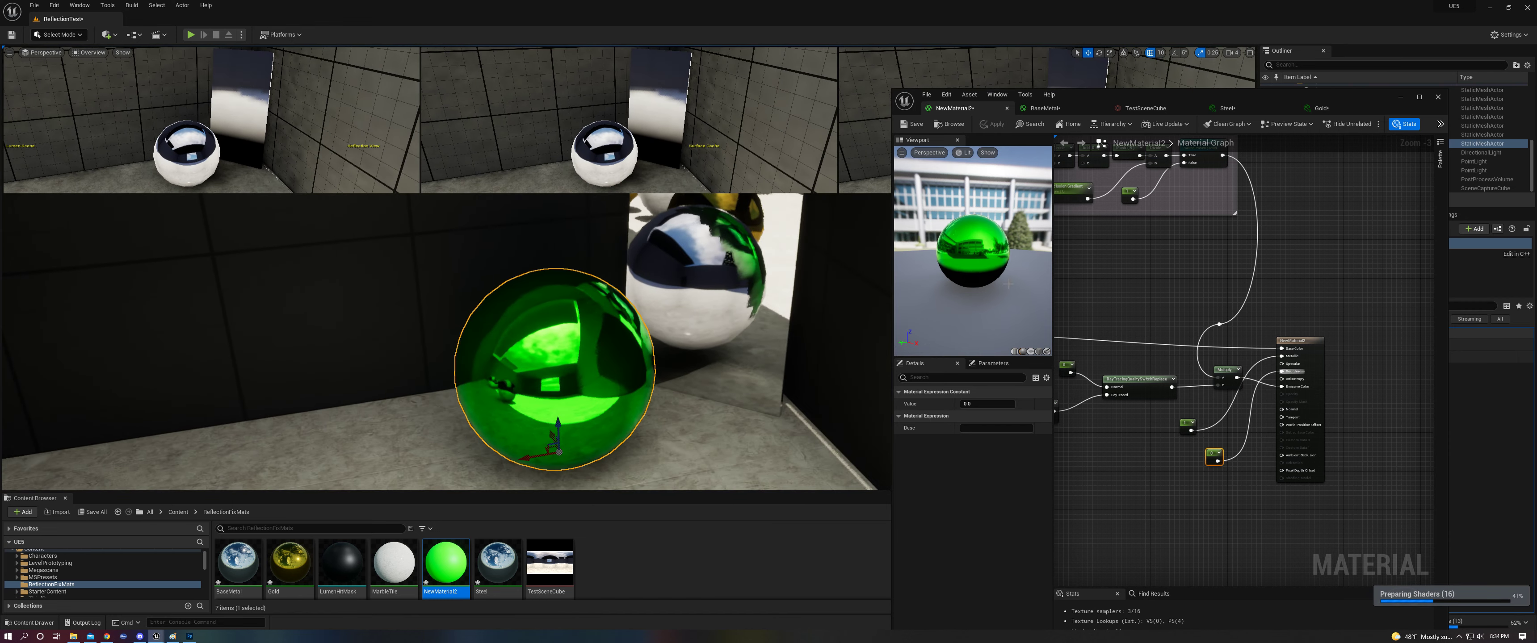
# Step: Set the green constant's R and B values to 1, apply the material, and compare the metal spheres in the scene
pyautogui.moveTo(1165, 316); pyautogui.dragTo(1333, 299, button='right')
pyautogui.click(1168, 309)
pyautogui.click(987, 416)
pyautogui.write('1')
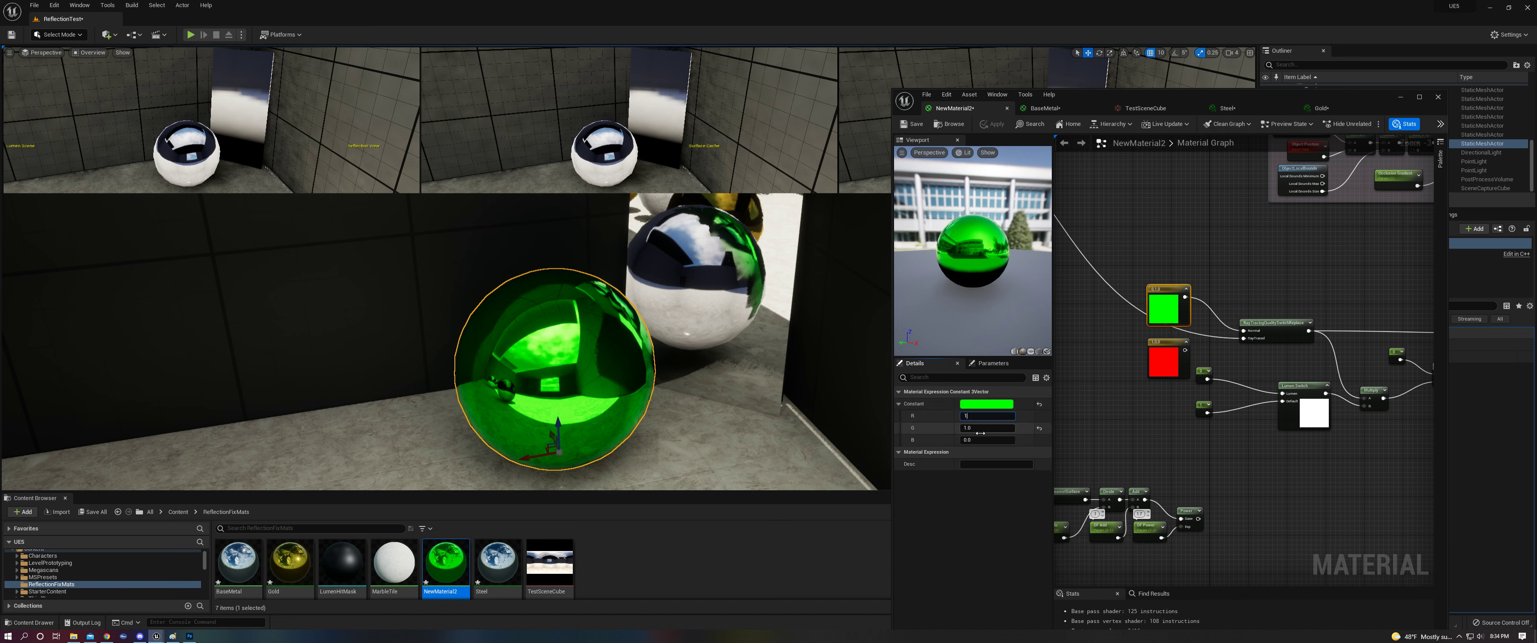
pyautogui.click(987, 440)
pyautogui.write('1')
pyautogui.click(1135, 433)
pyautogui.click(993, 124)
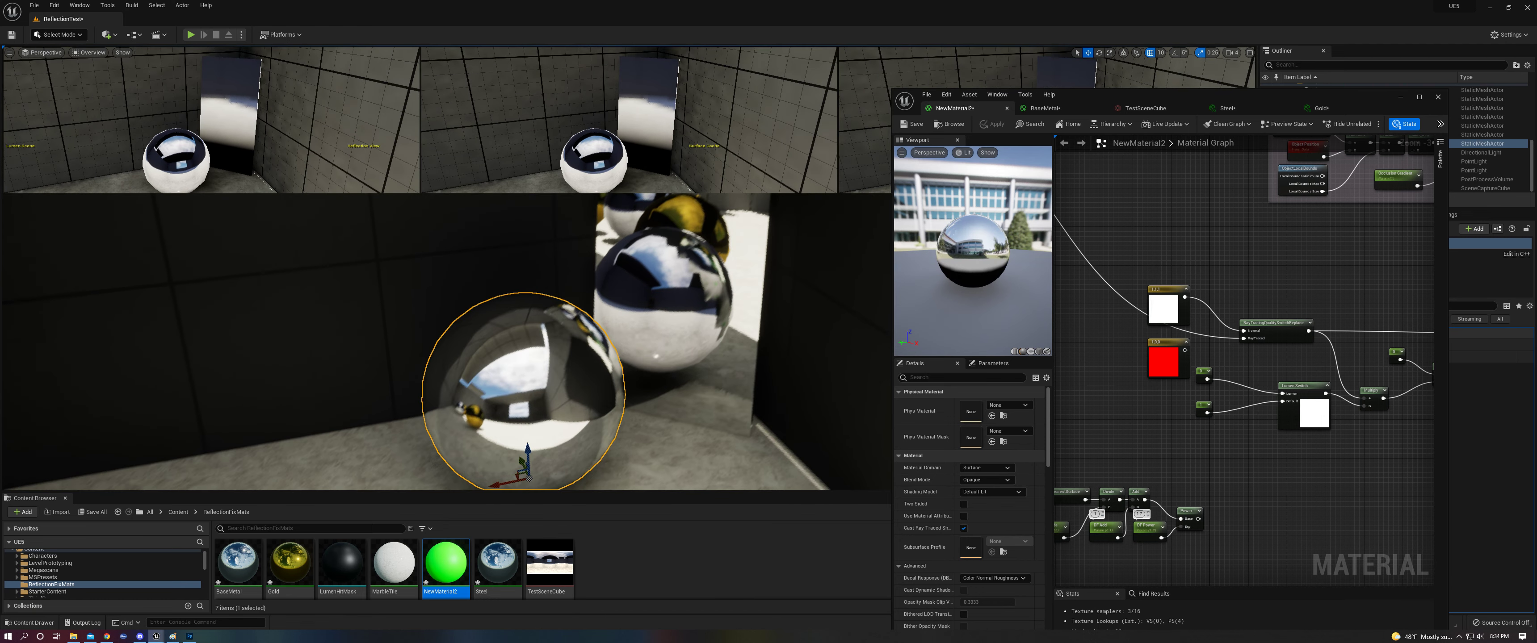
pyautogui.moveTo(780, 270)
pyautogui.mouseDown(button='right')
pyautogui.moveTo(687, 275)
pyautogui.moveTo(842, 281)
pyautogui.moveTo(782, 289)
pyautogui.moveTo(824, 269)
pyautogui.moveTo(794, 268)
pyautogui.moveTo(780, 291)
pyautogui.mouseUp(button='right')
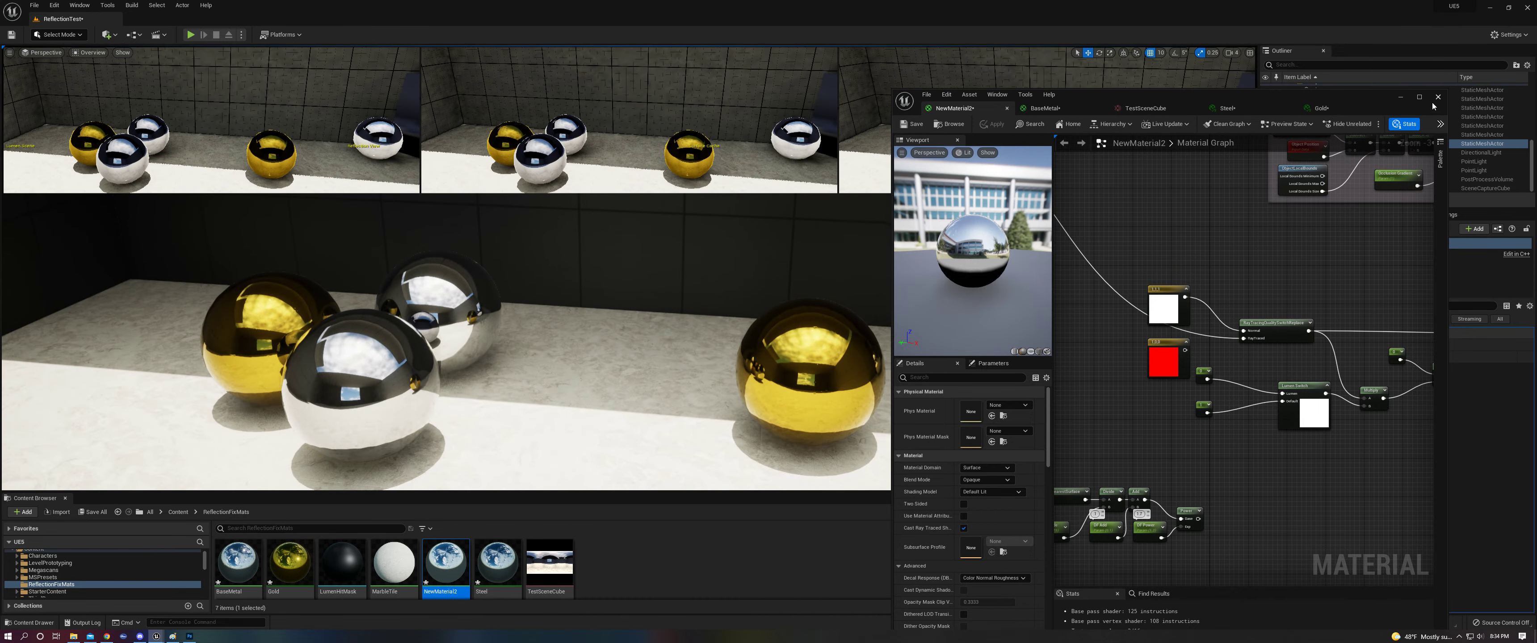
# Step: Minimize the material editor, select SceneCaptureCube, and clear its details filter to review the Scene Capture settings
pyautogui.click(1401, 98)
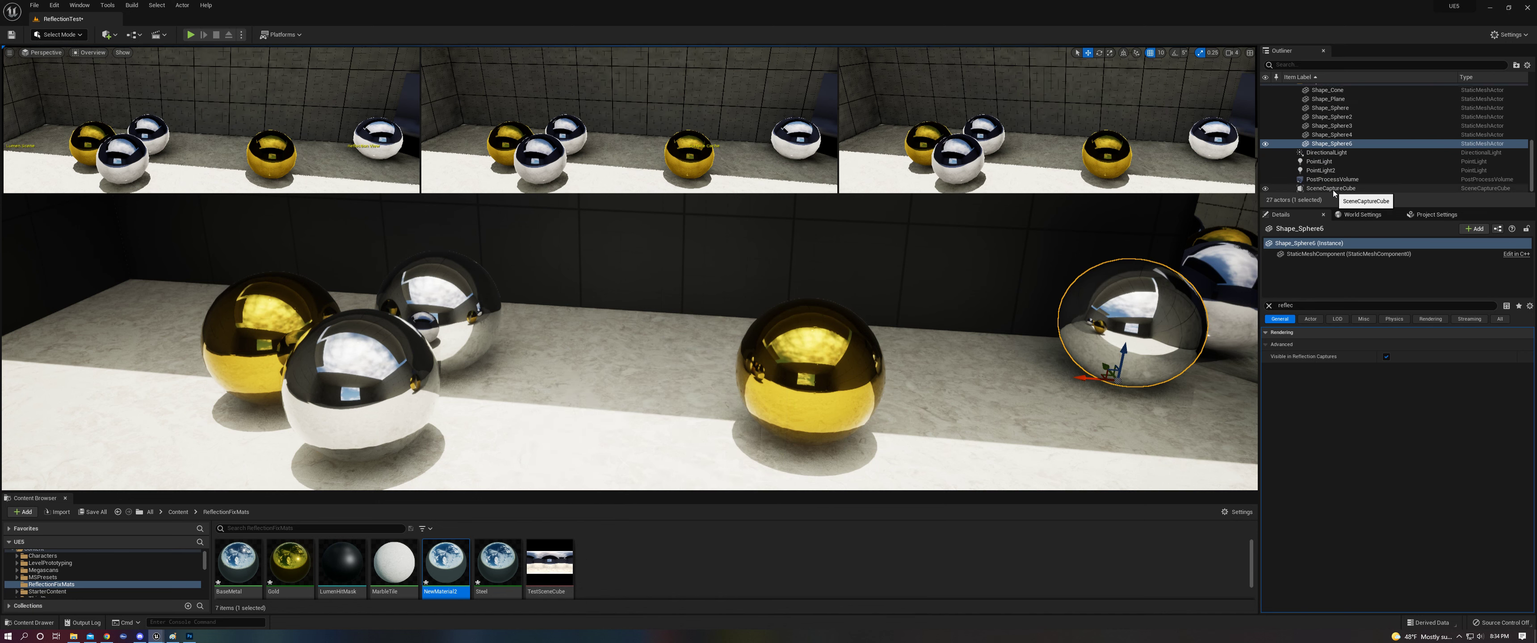
pyautogui.click(1336, 188)
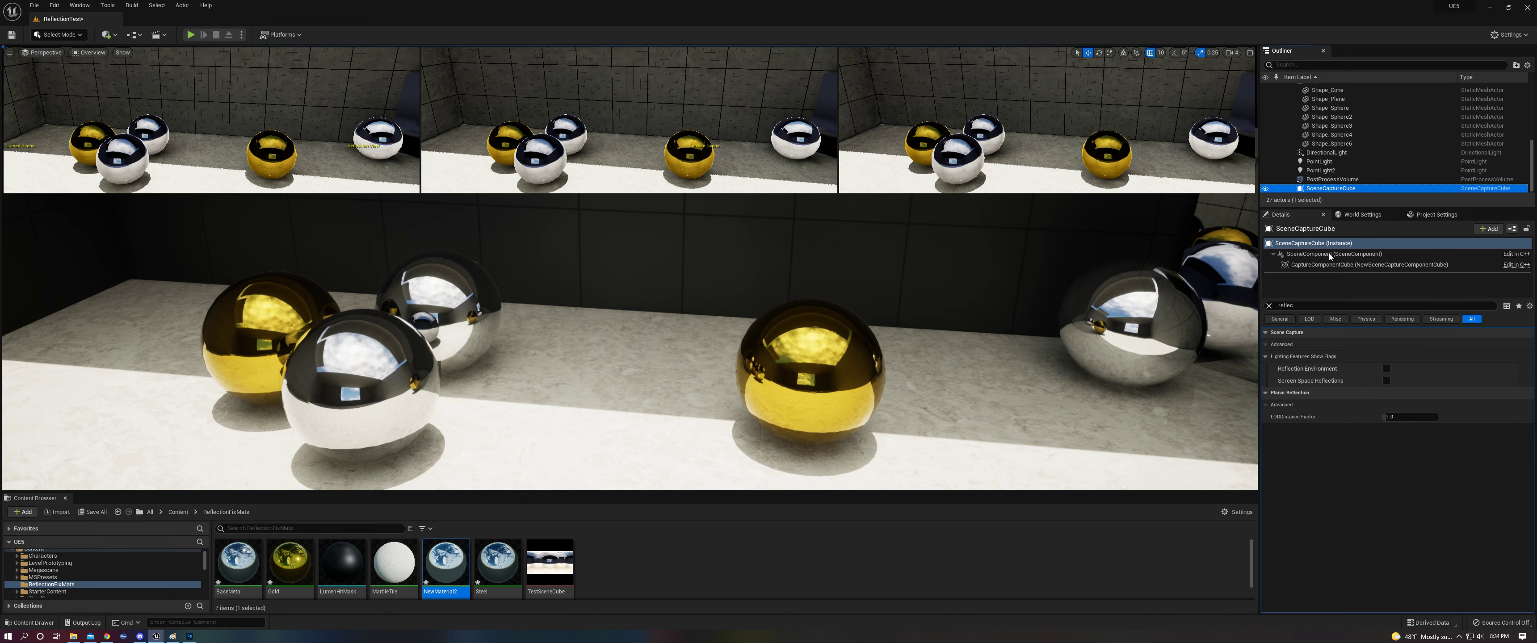
pyautogui.click(1269, 306)
pyautogui.scroll(-1, 1423, 470)
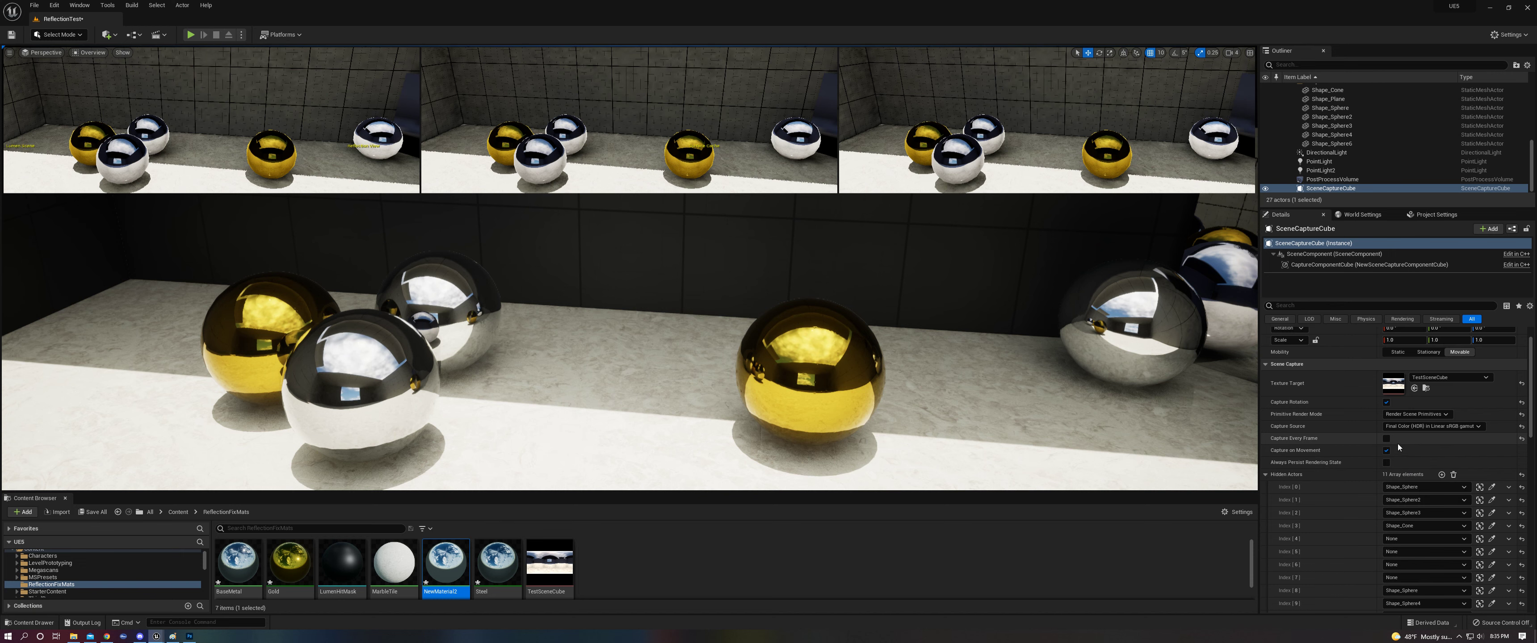
# Step: Open the TestSceneCube render target, review the Capture Source options, and compare the captured texture with the spheres' reflections
pyautogui.doubleClick(549, 561)
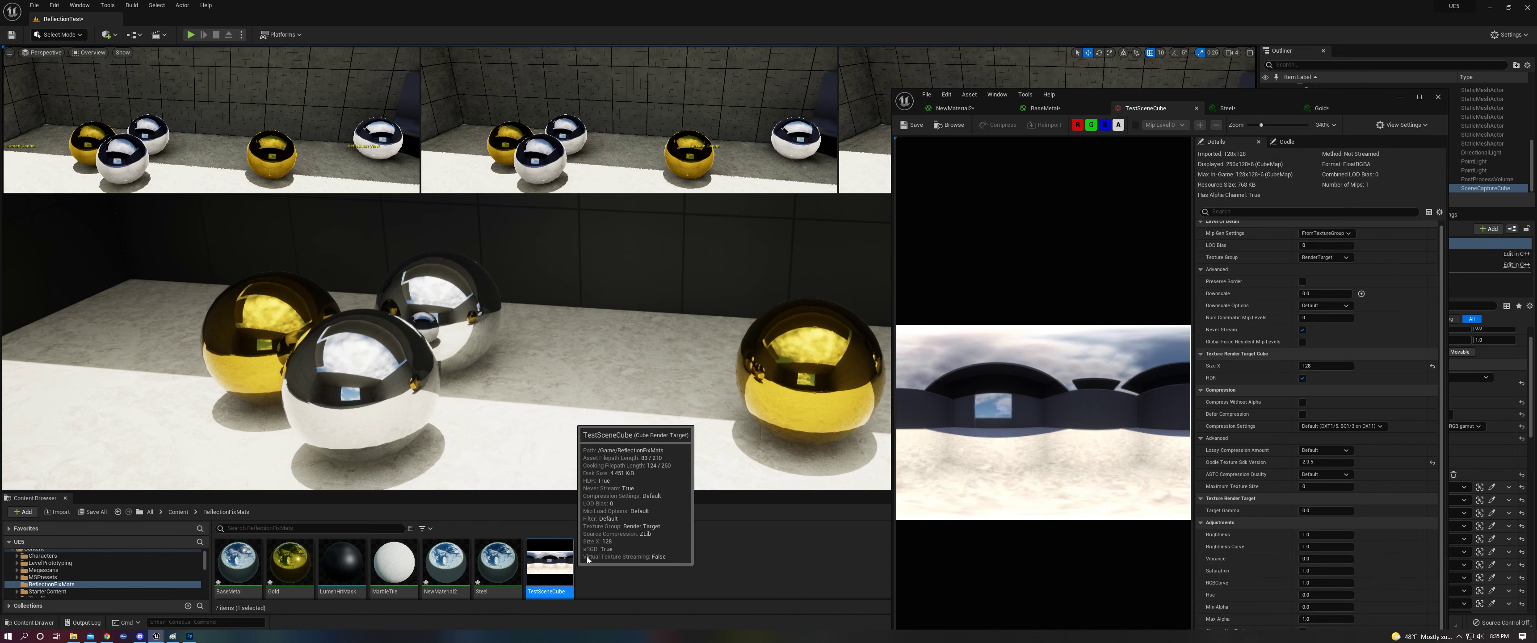
pyautogui.moveTo(1278, 104); pyautogui.dragTo(1044, 70)
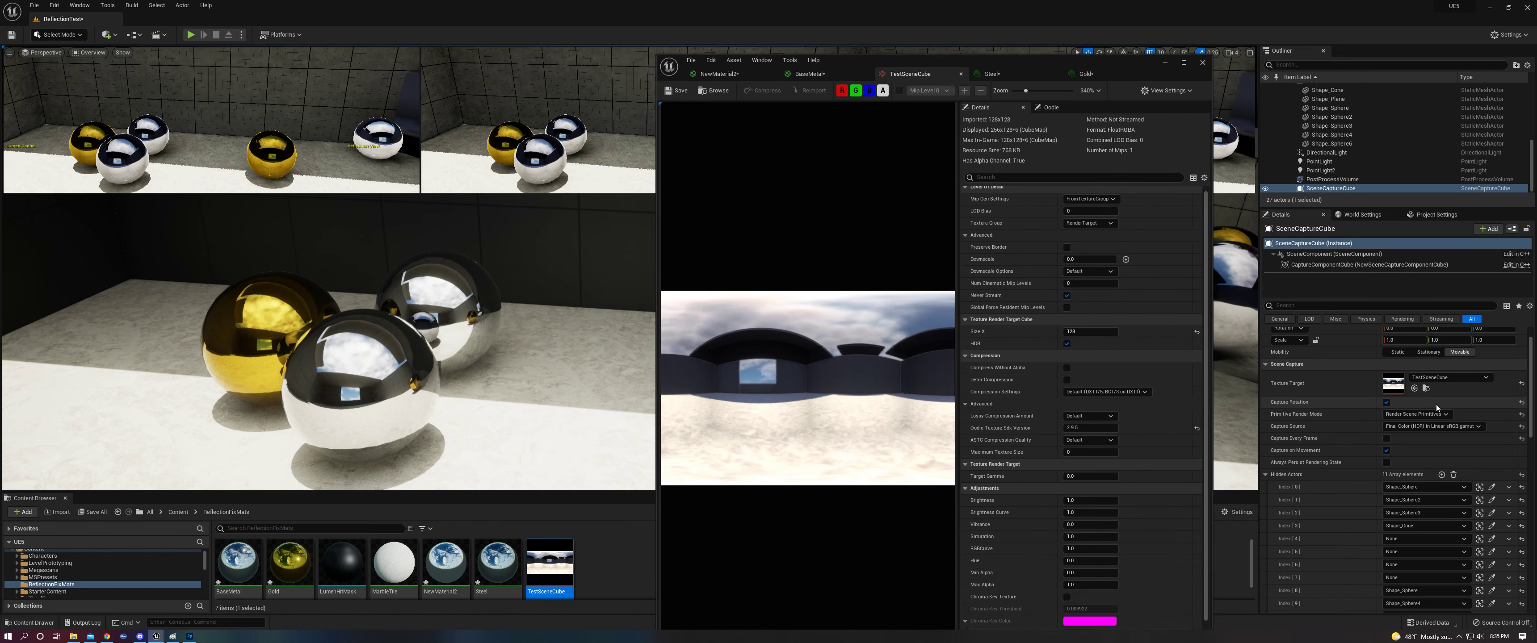
pyautogui.click(1425, 428)
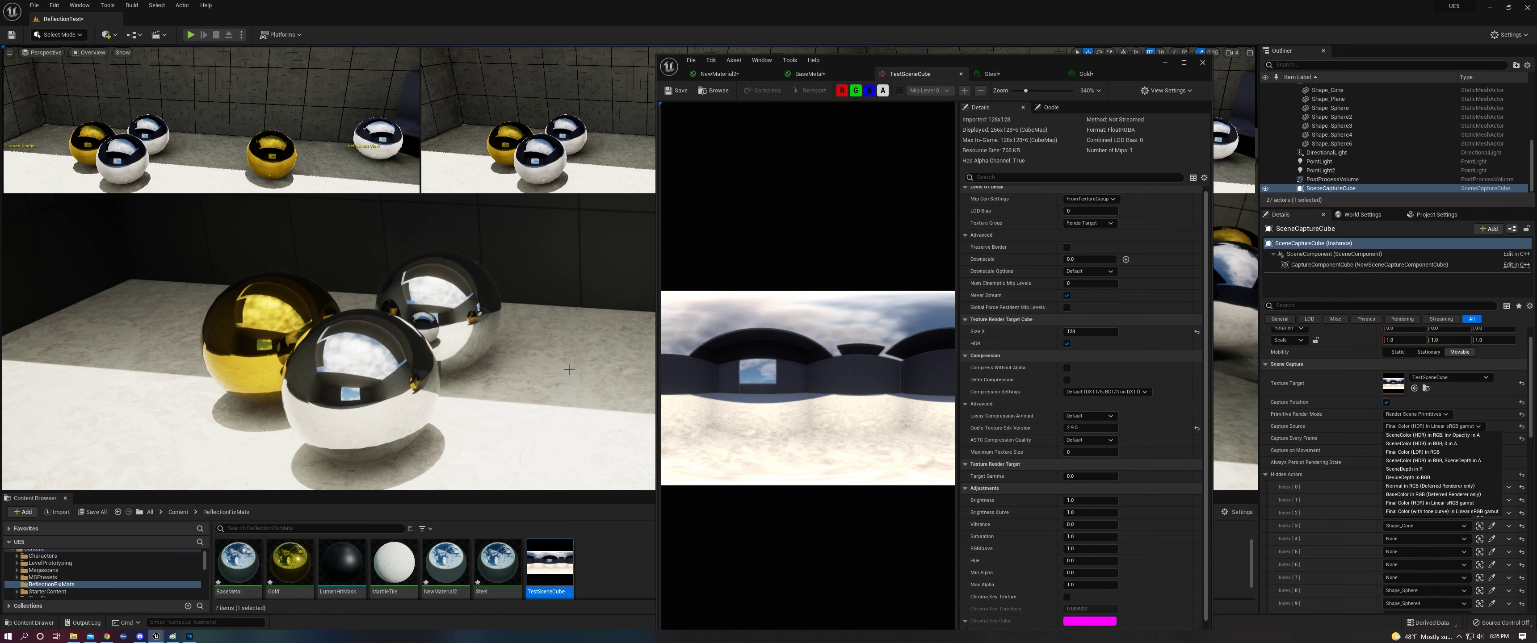
pyautogui.moveTo(569, 370); pyautogui.dragTo(615, 372)
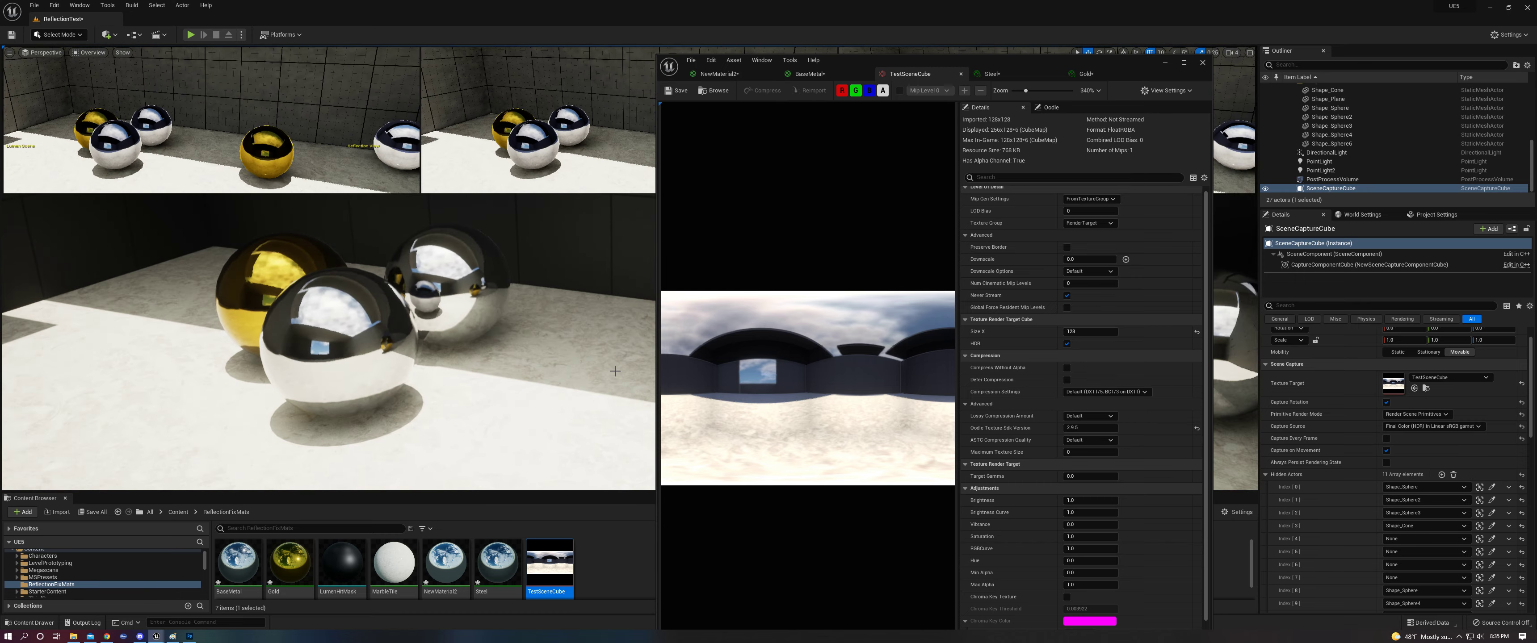
pyautogui.moveTo(615, 372); pyautogui.dragTo(591, 334, button='right')
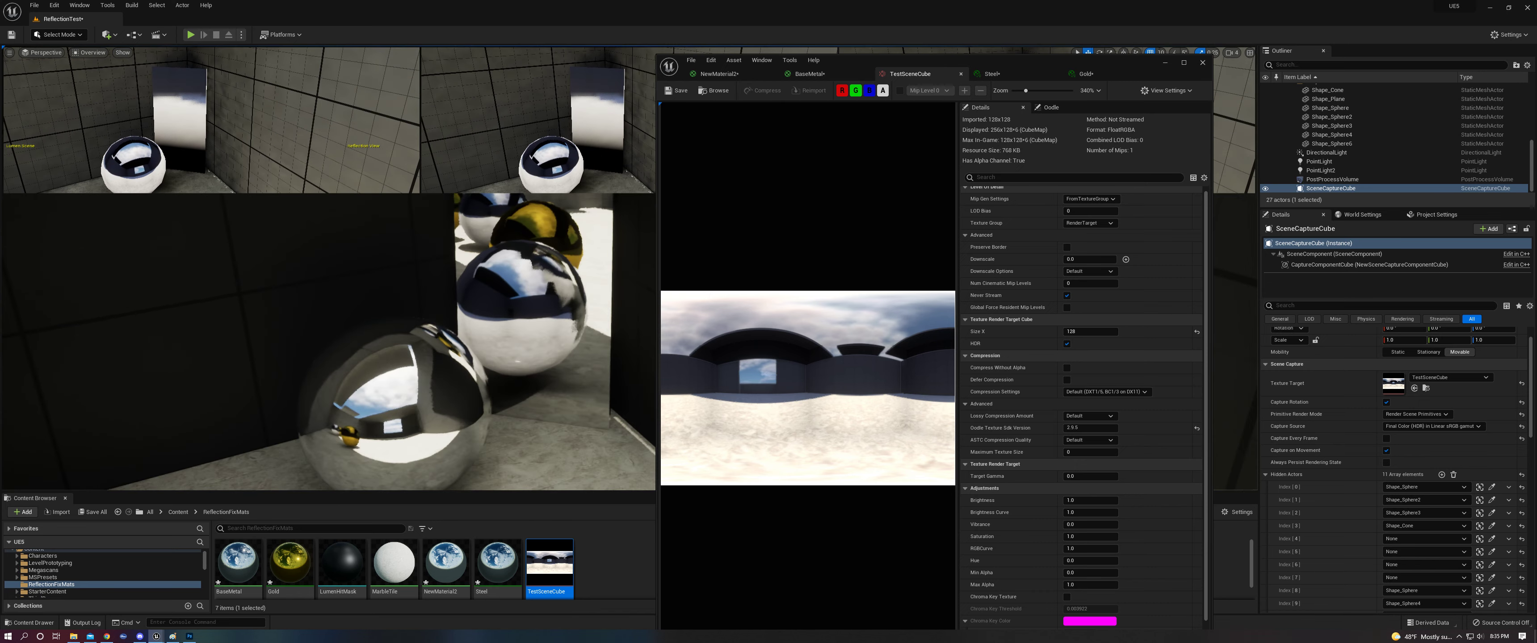
pyautogui.click(1164, 64)
# Step: Frame the sphere beside the mirror and switch the viewport to Path Tracing to compare its reflections
pyautogui.moveTo(627, 251); pyautogui.dragTo(633, 269, button='right')
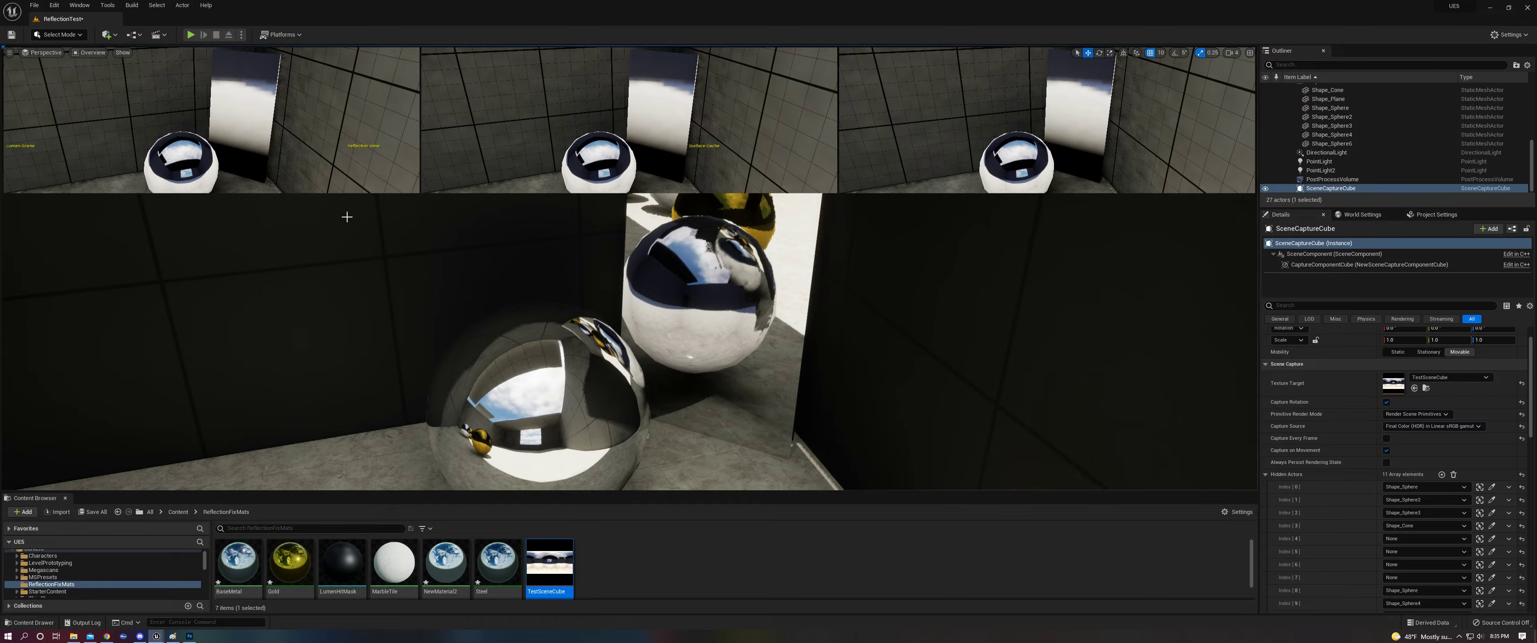
pyautogui.moveTo(315, 171); pyautogui.dragTo(318, 194, button='right')
pyautogui.click(92, 53)
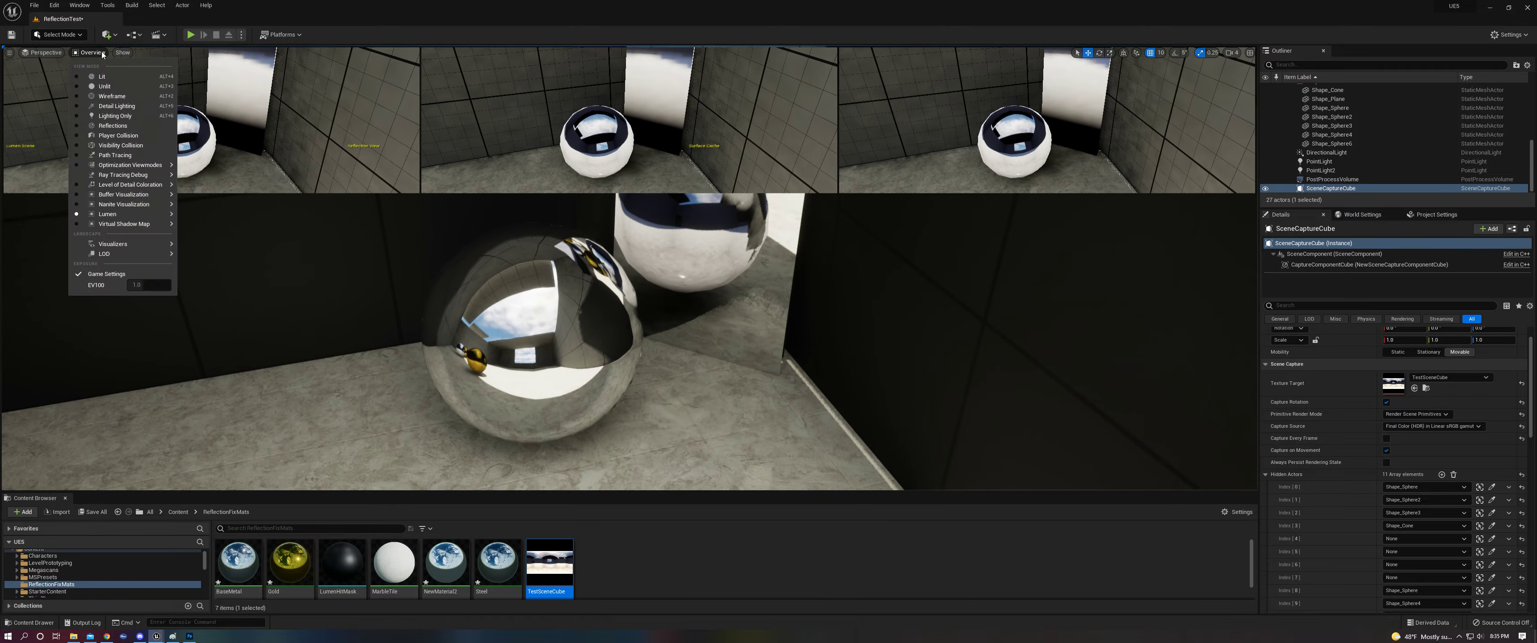
pyautogui.click(119, 155)
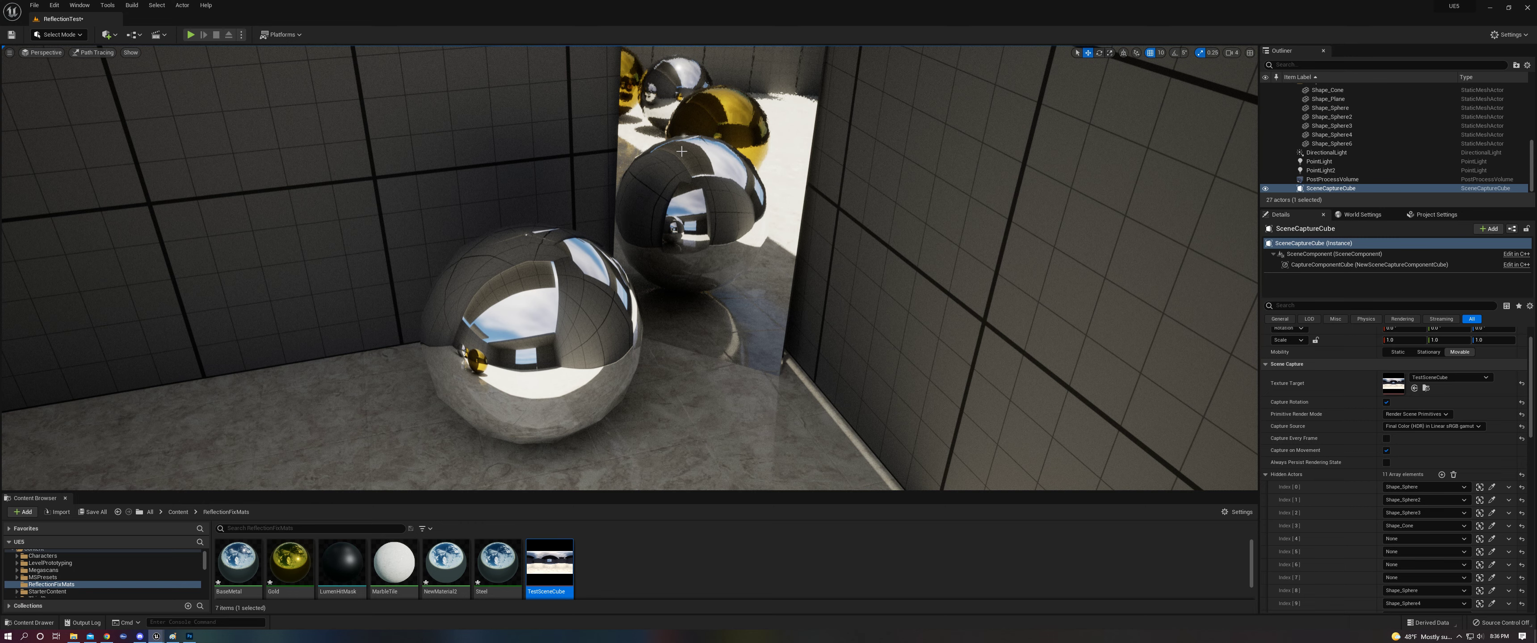
# Step: Return the viewport to Lit mode and inspect the steel and gold spheres and their reflections in the mirror
pyautogui.click(133, 70)
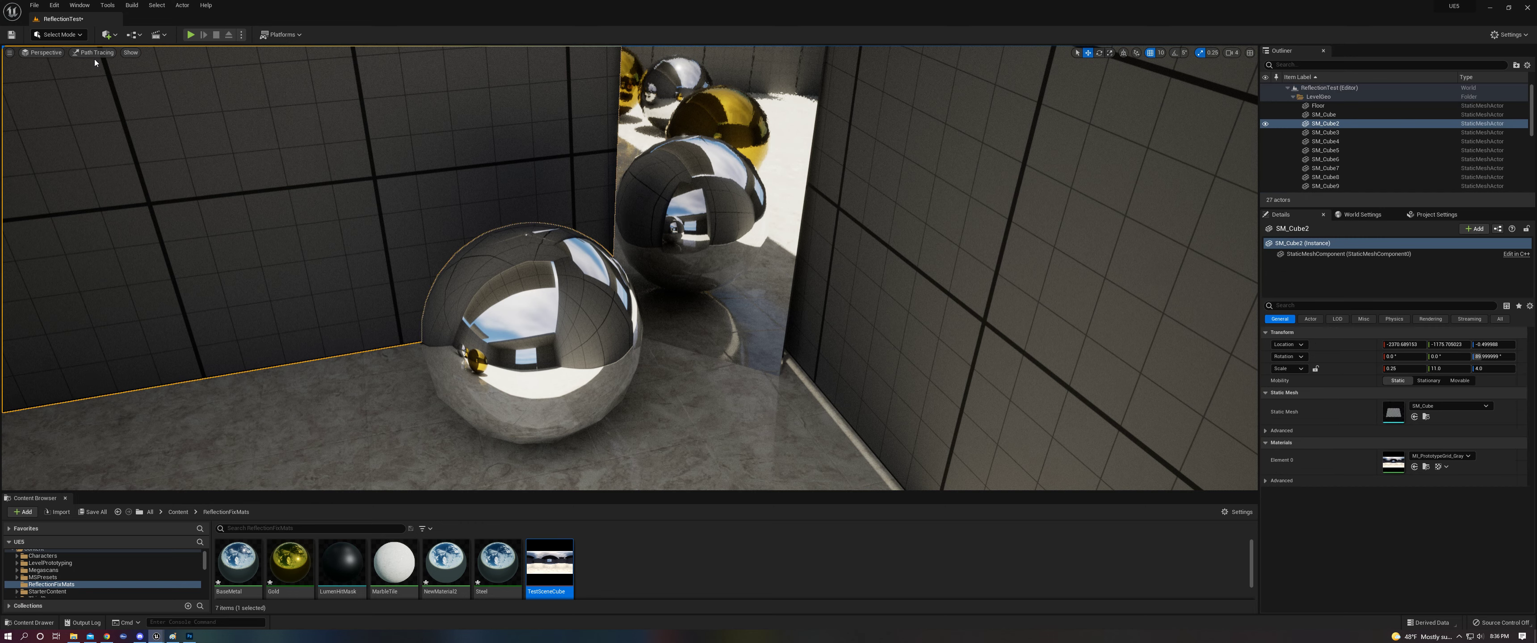
pyautogui.click(92, 52)
pyautogui.click(101, 72)
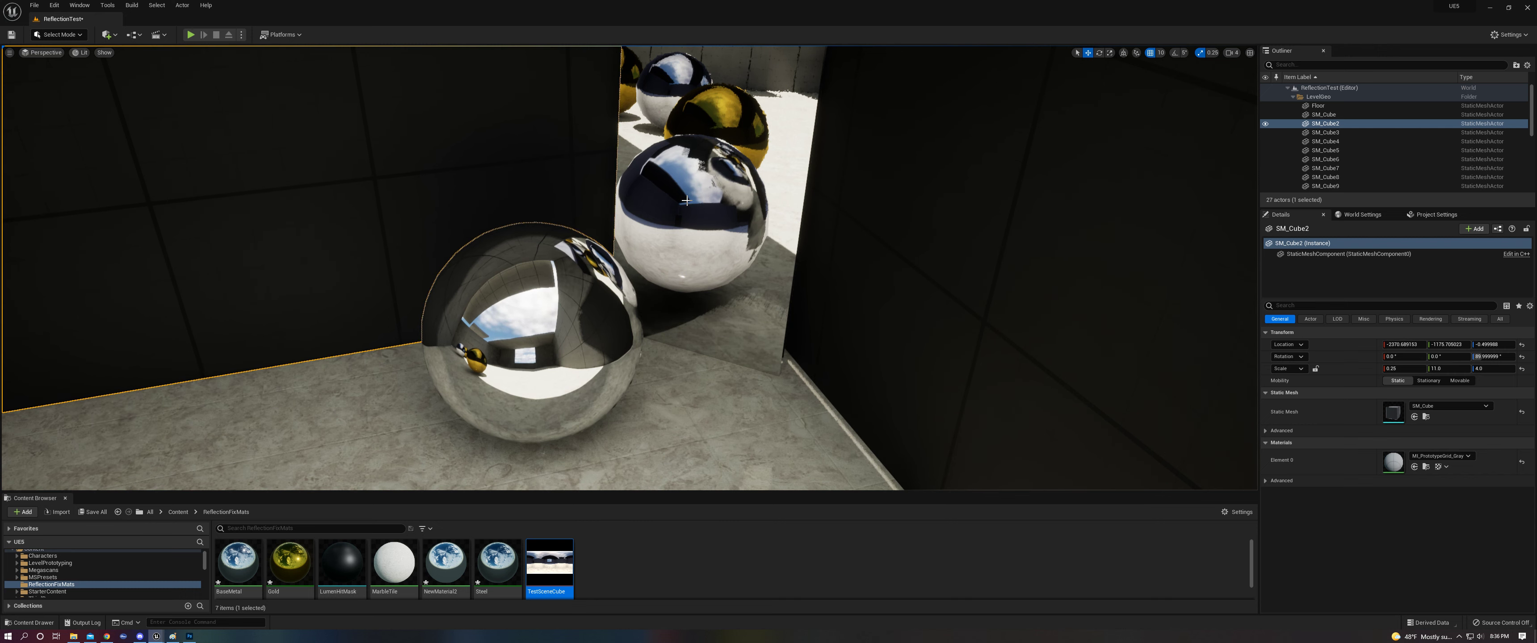
pyautogui.moveTo(715, 212); pyautogui.dragTo(718, 218, button='right')
pyautogui.scroll(-2, 717, 219)
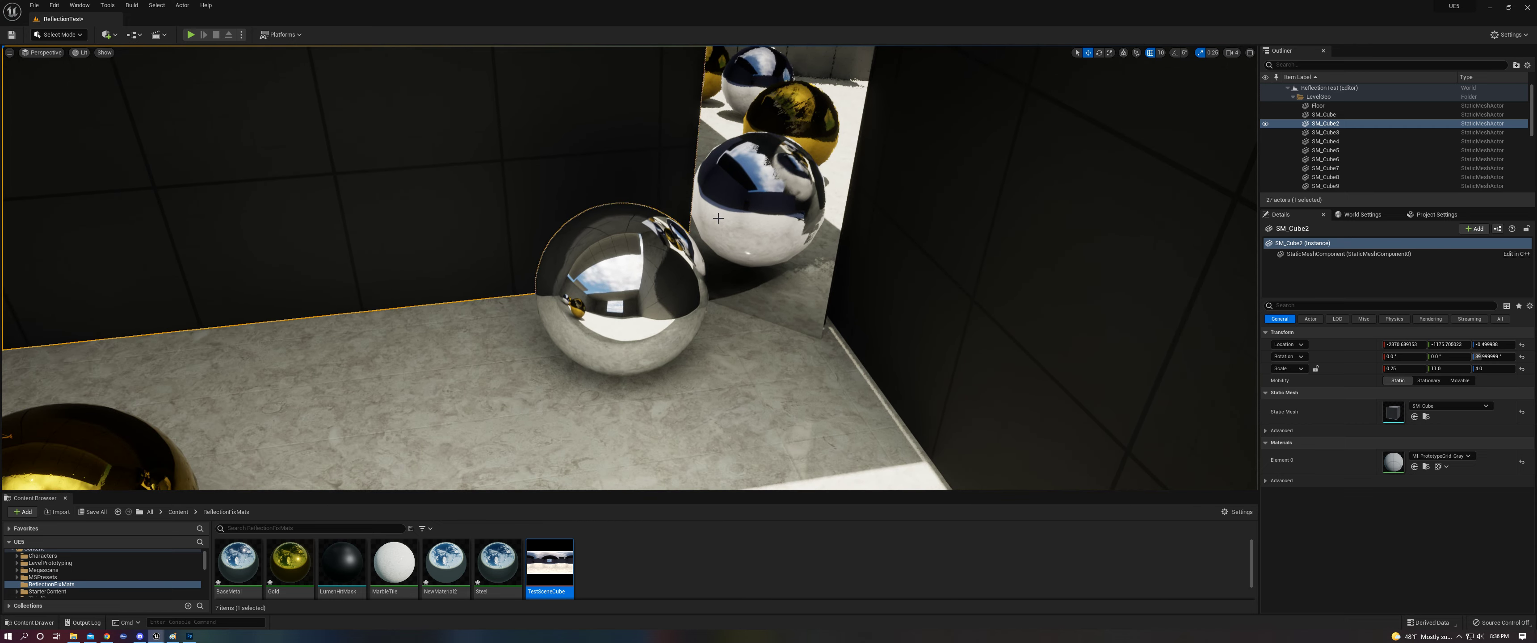
pyautogui.moveTo(727, 246); pyautogui.dragTo(762, 297, button='right')
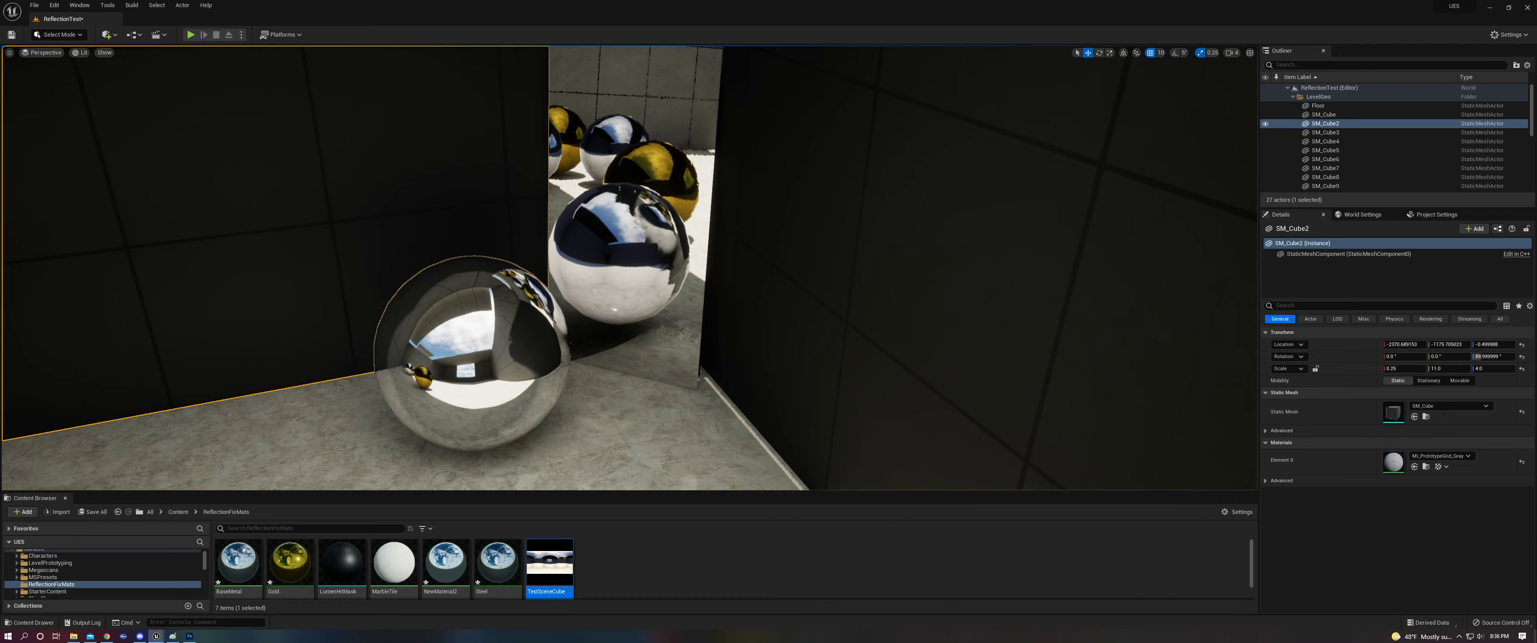
pyautogui.moveTo(763, 296); pyautogui.dragTo(763, 296, button='right')
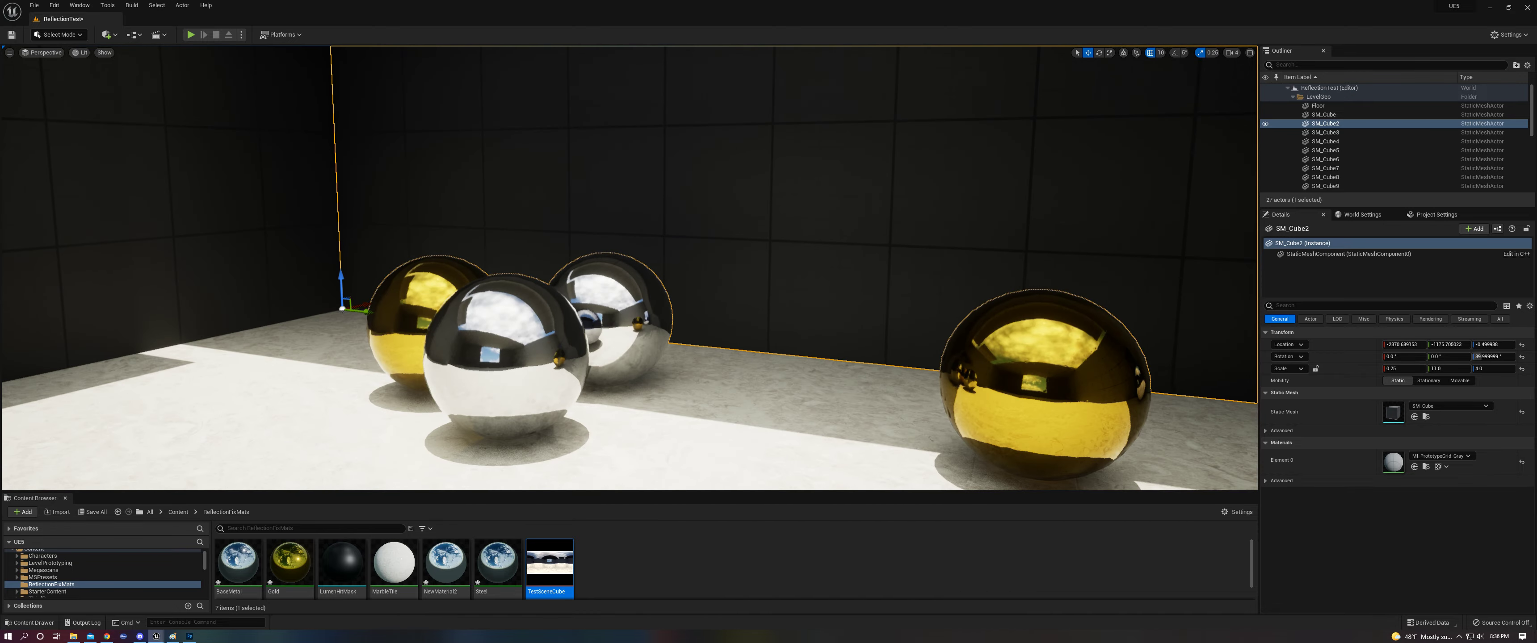
pyautogui.moveTo(943, 304); pyautogui.dragTo(943, 304, button='right')
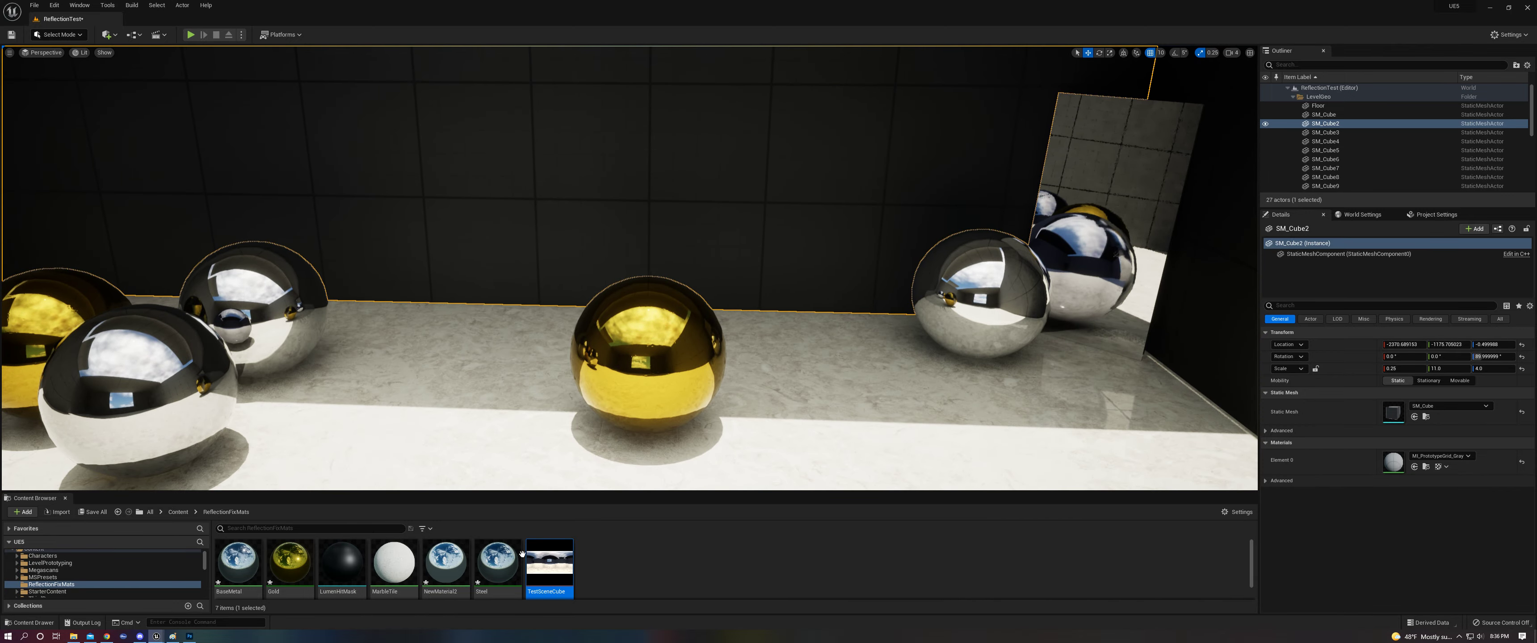
# Step: Open the Steel material instance and place its editor beside a close view of the metal spheres
pyautogui.rightClick(520, 555)
pyautogui.click(563, 548)
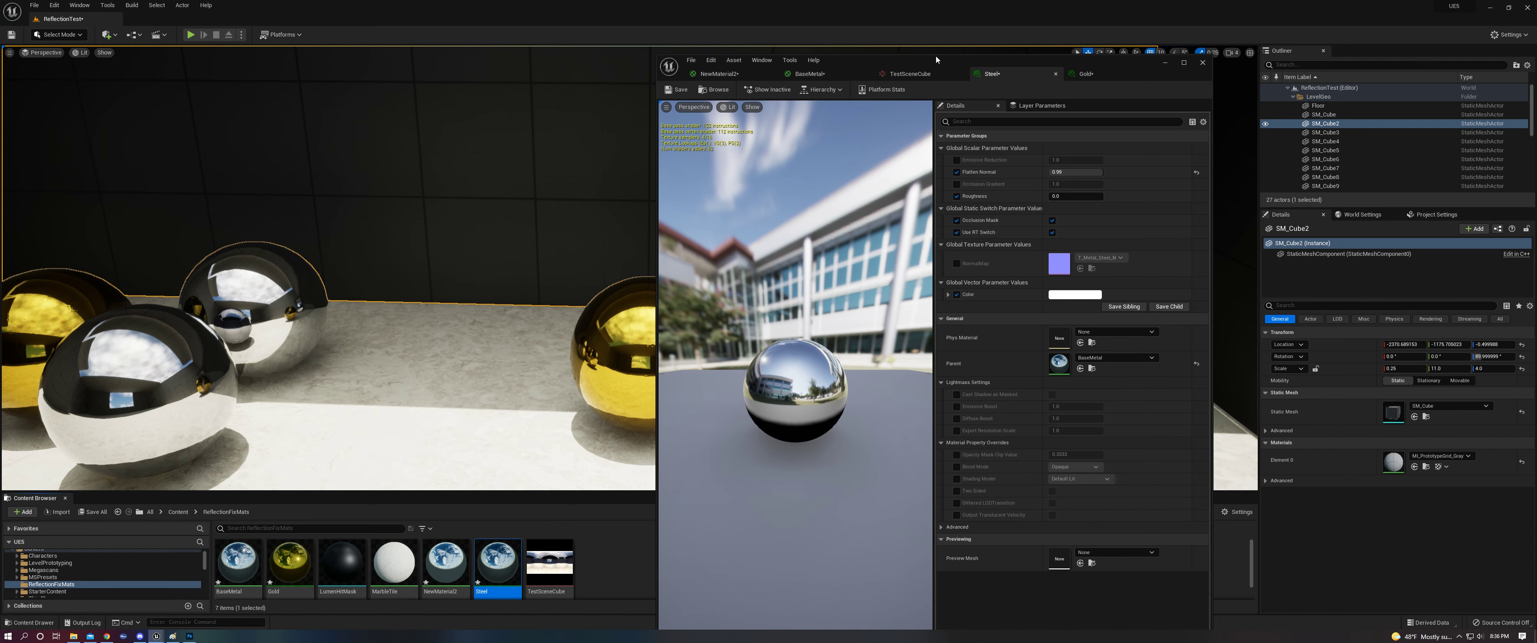
pyautogui.moveTo(934, 54); pyautogui.dragTo(1161, 219)
pyautogui.moveTo(838, 172); pyautogui.dragTo(786, 183, button='right')
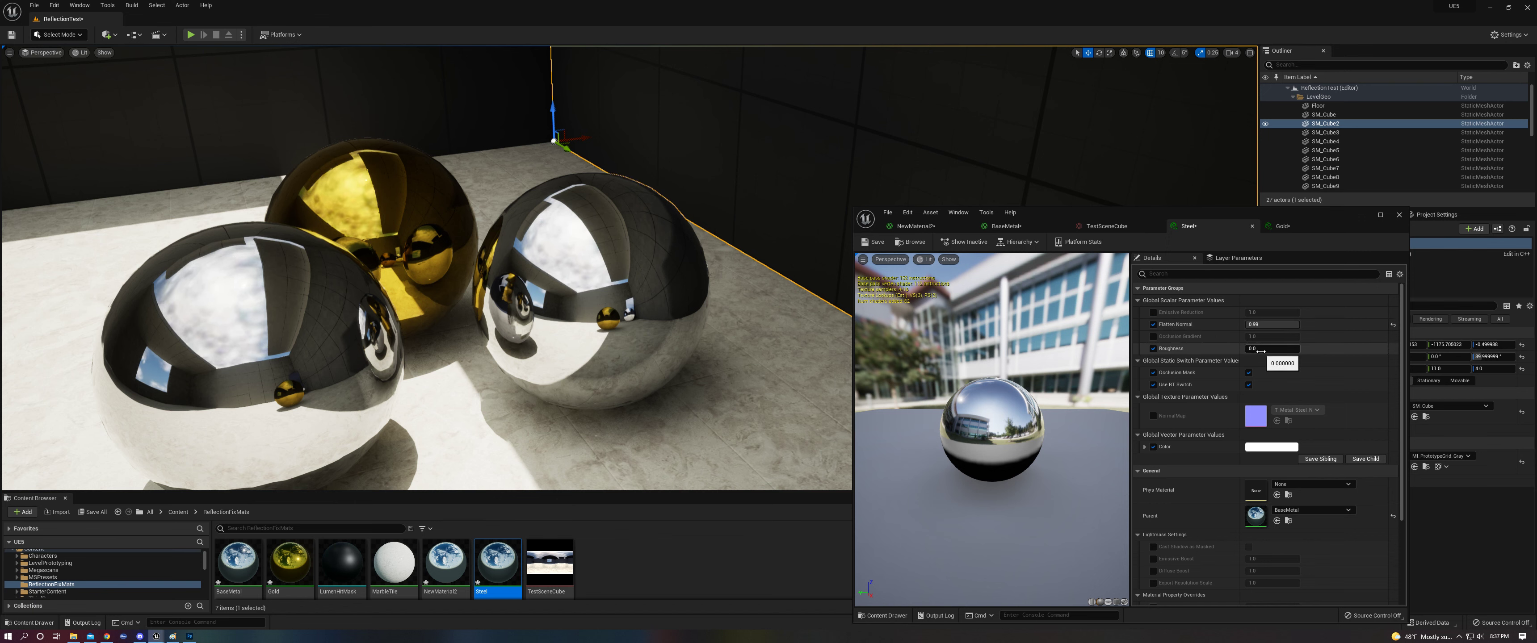
# Step: Set Steel's Flatten Normal to 0.638 and Roughness to 0.12, set Gold's Roughness to about 0.11, and compare the spheres
pyautogui.moveTo(1272, 349); pyautogui.dragTo(1289, 348)
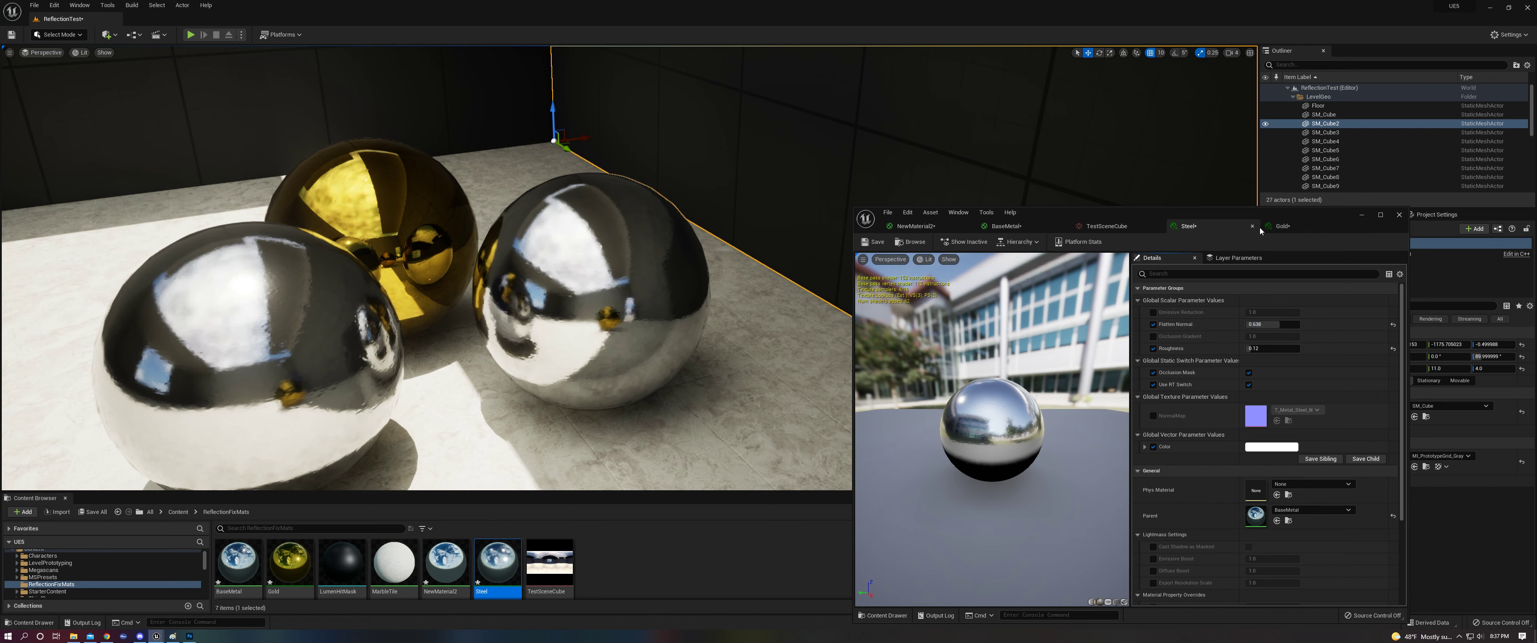
pyautogui.click(1283, 226)
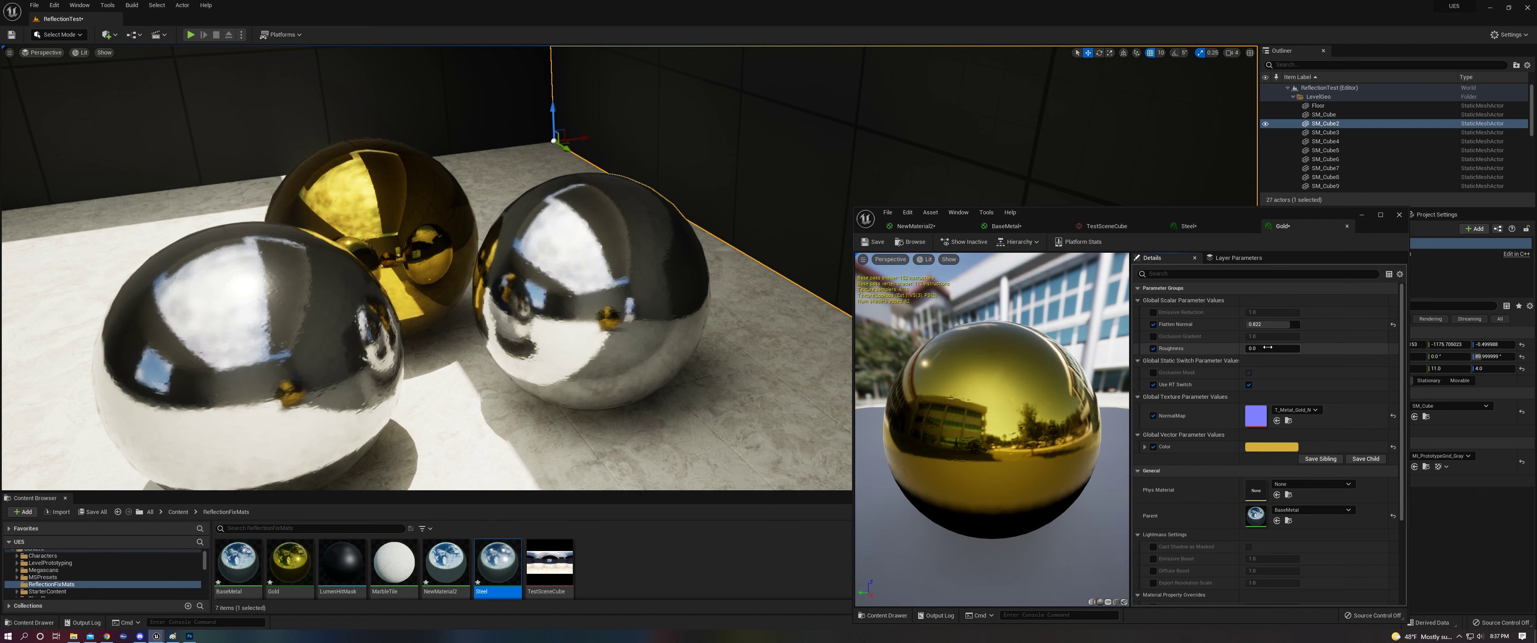
pyautogui.moveTo(1247, 349); pyautogui.dragTo(1251, 349)
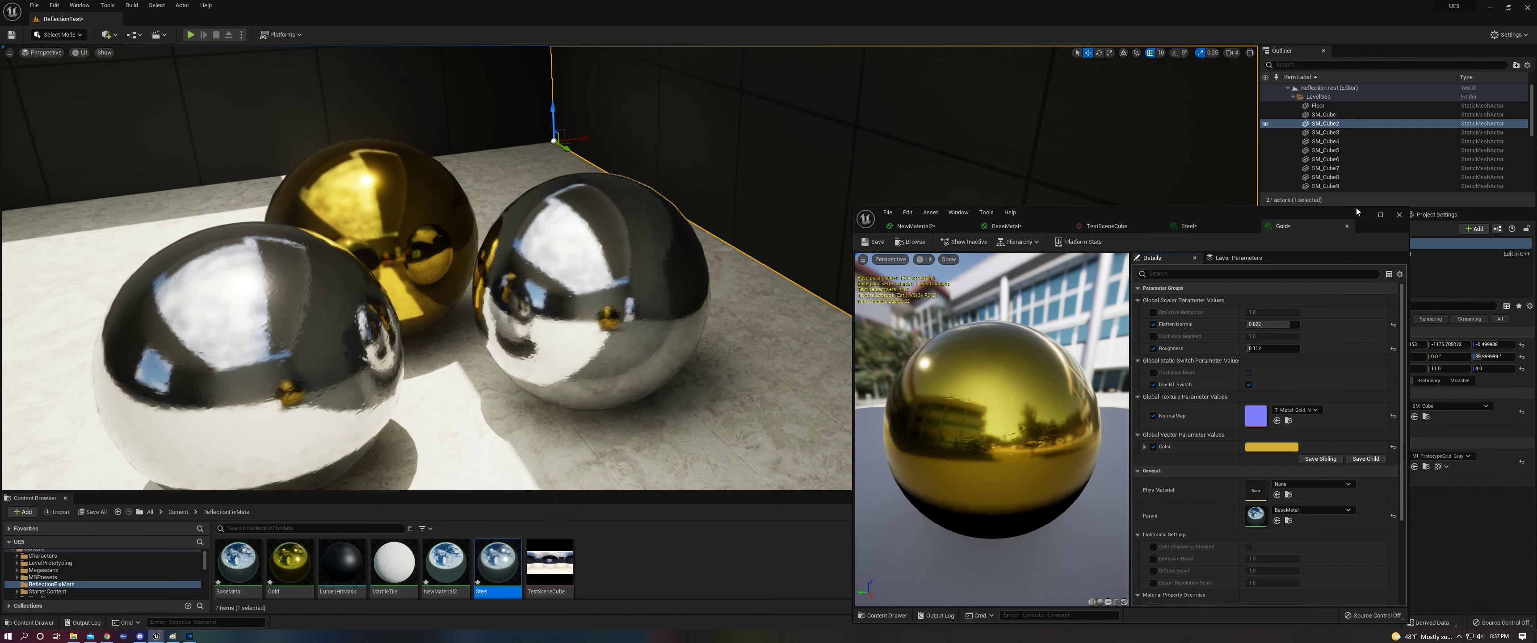
pyautogui.moveTo(802, 318); pyautogui.dragTo(761, 297, button='right')
# Step: Disable Use RT Switch in the Steel and Gold instances and inspect the spheres' reflections of each other from several views
pyautogui.click(1189, 226)
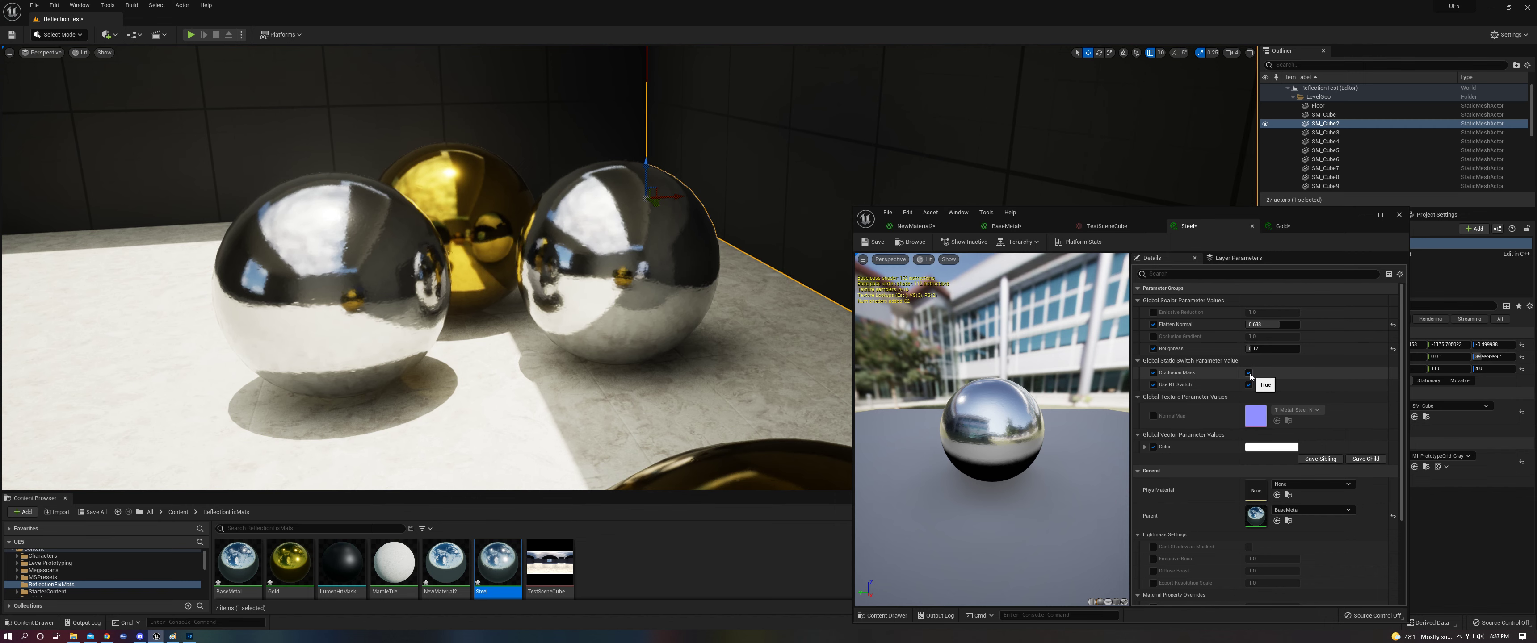
pyautogui.click(1249, 385)
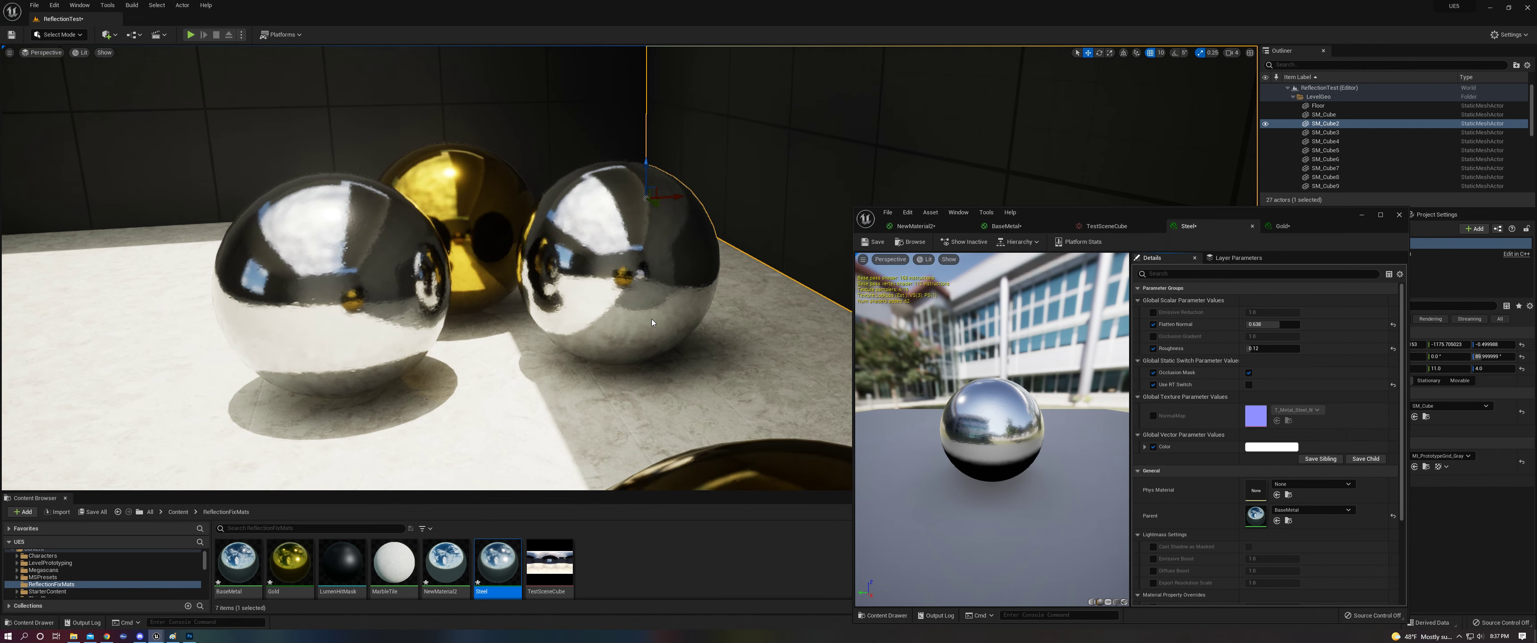
pyautogui.press('w')
pyautogui.moveTo(652, 323); pyautogui.dragTo(618, 324, button='right')
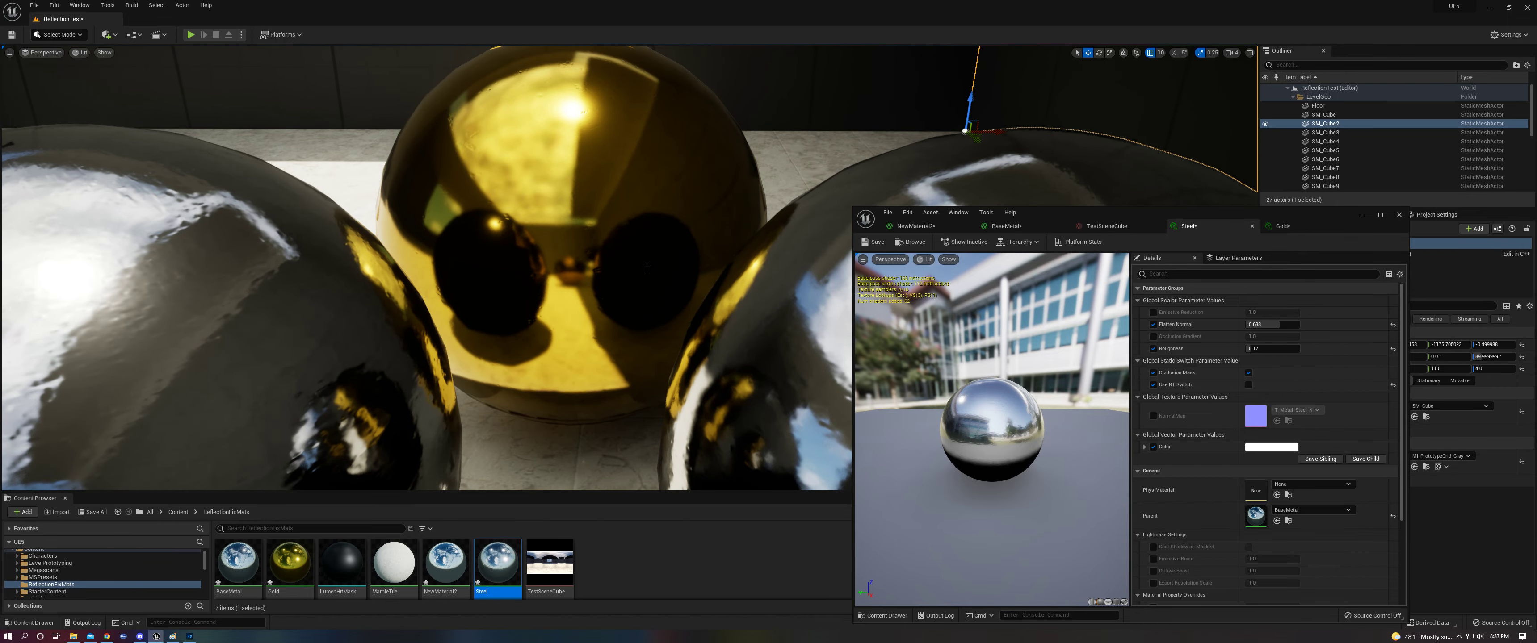
pyautogui.scroll(-5, 647, 267)
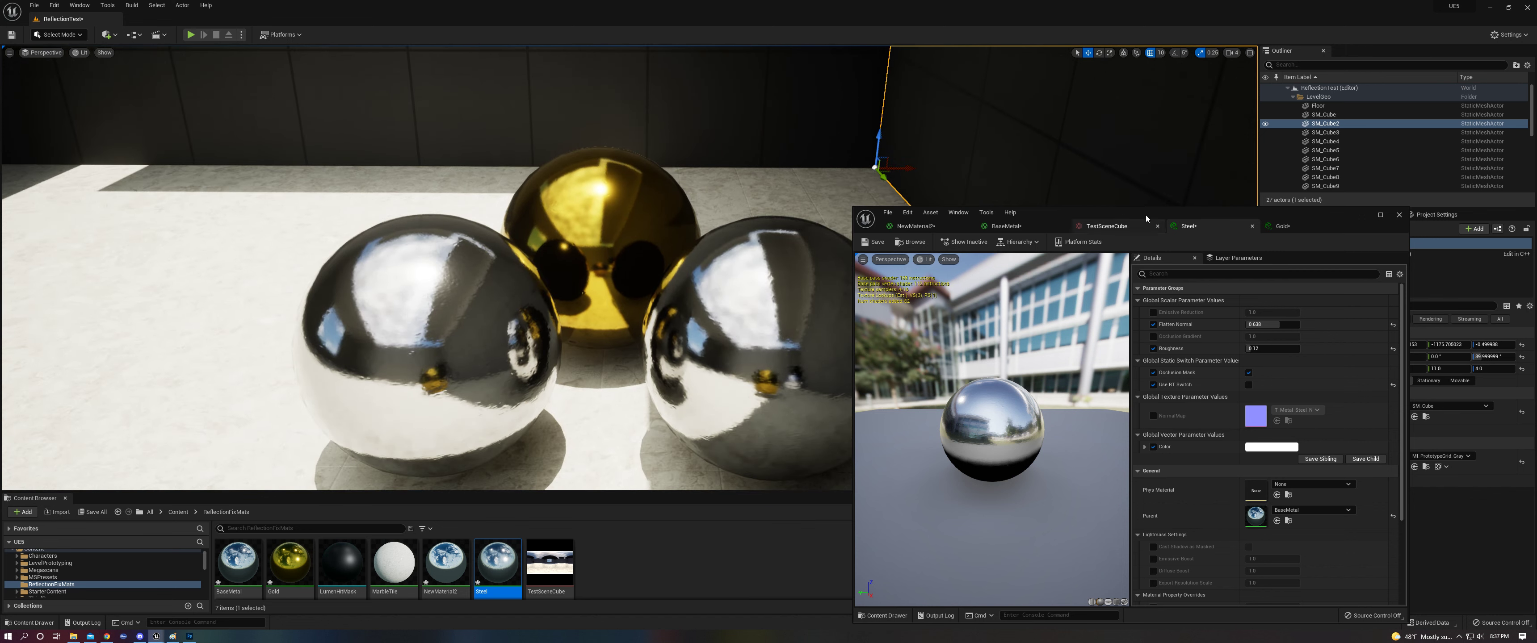
pyautogui.click(1283, 226)
pyautogui.click(1249, 385)
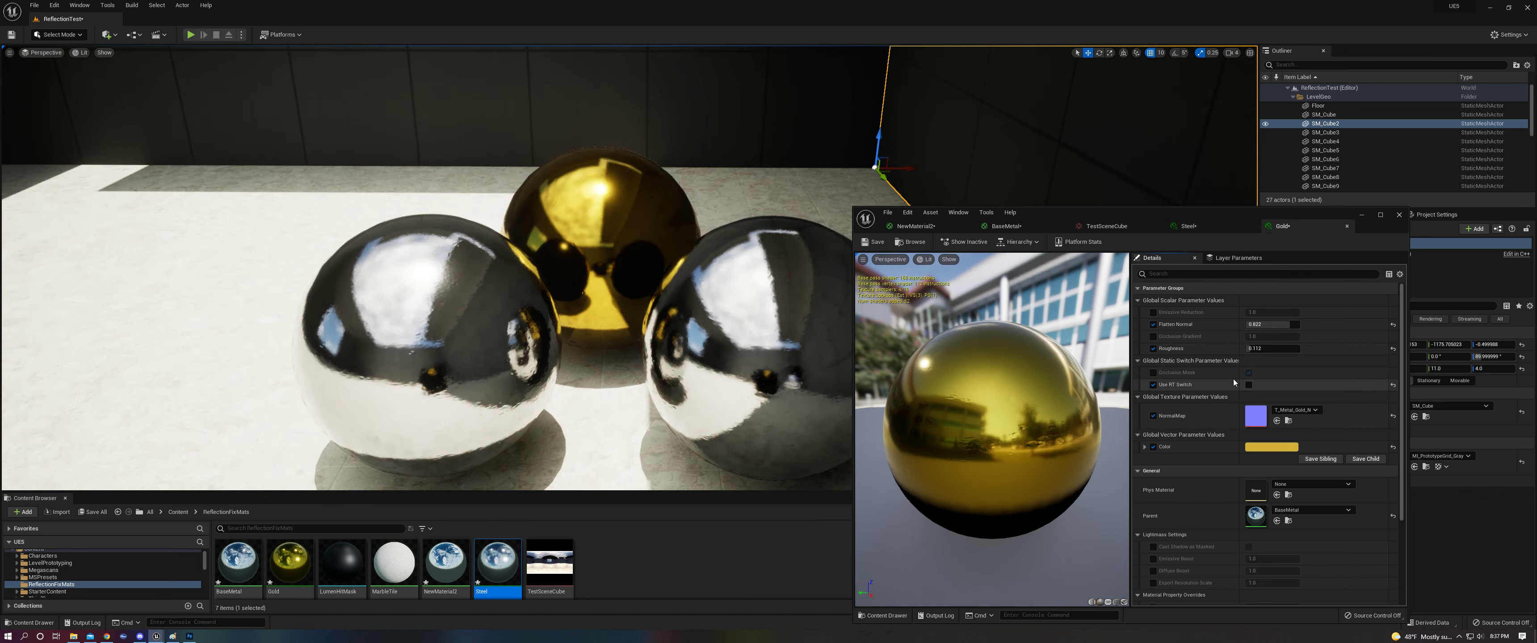
pyautogui.moveTo(692, 286)
pyautogui.mouseDown(button='right')
pyautogui.moveTo(770, 276)
pyautogui.moveTo(695, 278)
pyautogui.mouseUp(button='right')
pyautogui.press('w')
pyautogui.press('s')
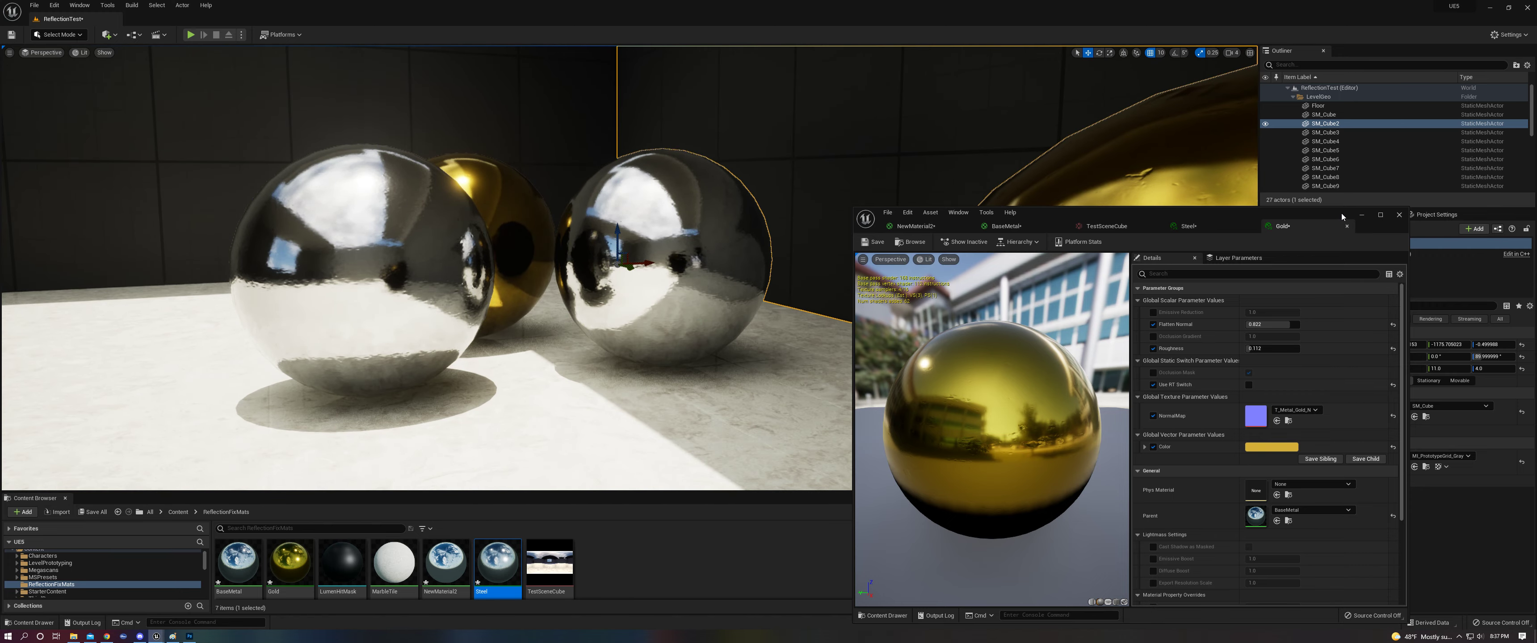
# Step: Filter the PostProcessVolume's settings by "ref", set Ray Lighting Mode to Surface Cache, and inspect the metal spheres' reflections
pyautogui.moveTo(1342, 216); pyautogui.dragTo(1141, 445)
pyautogui.scroll(-5, 1357, 180)
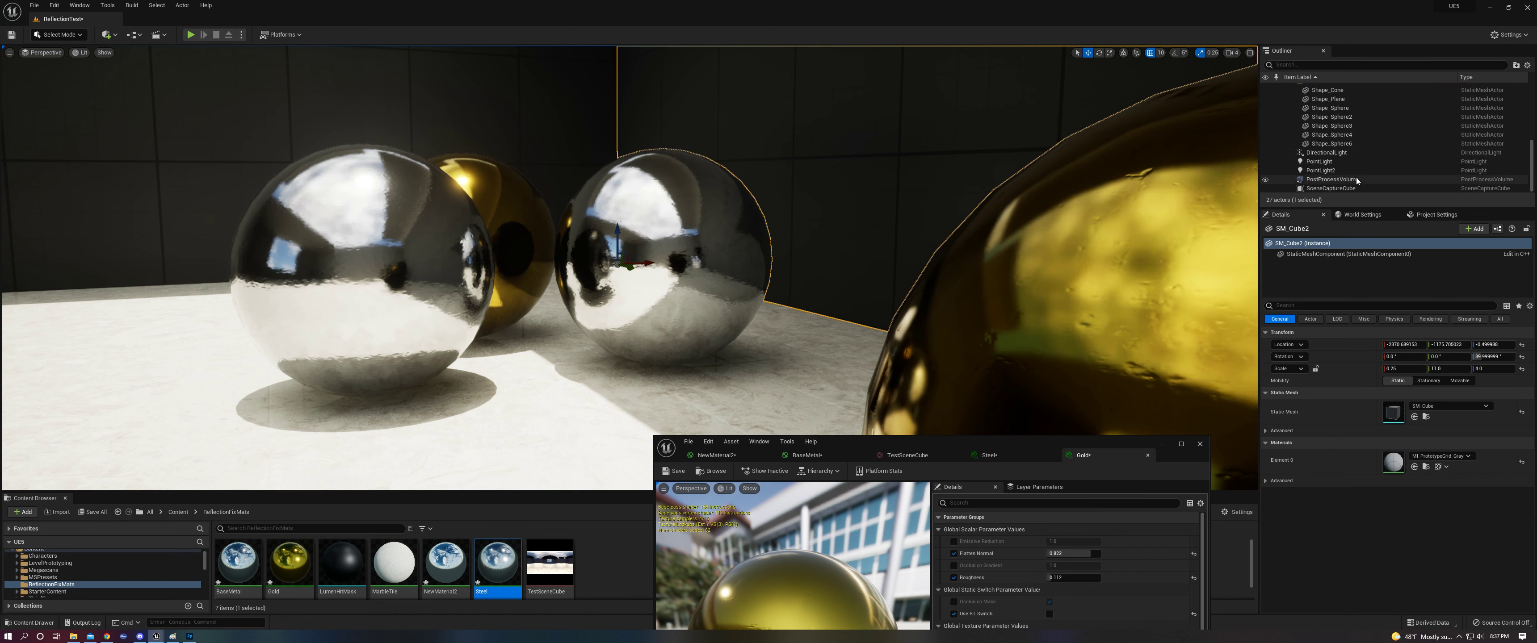
pyautogui.click(1342, 179)
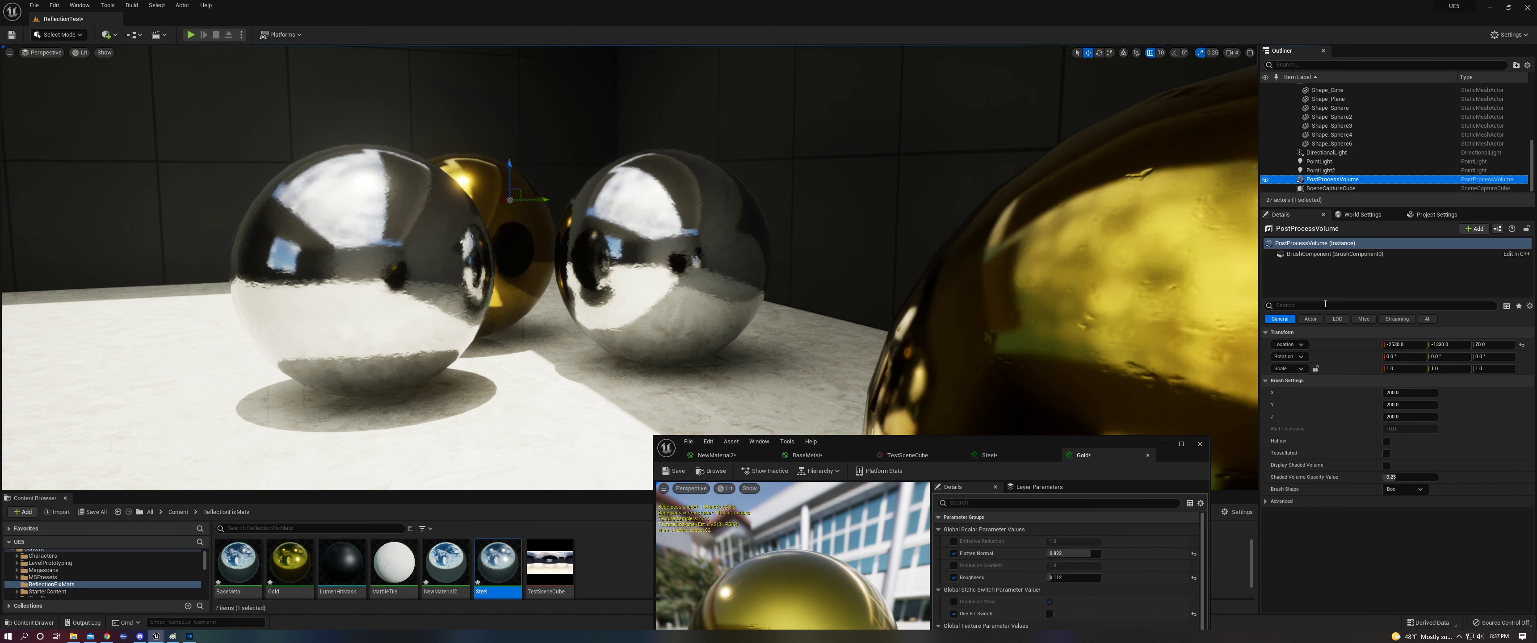
pyautogui.click(1307, 305)
pyautogui.write('ref')
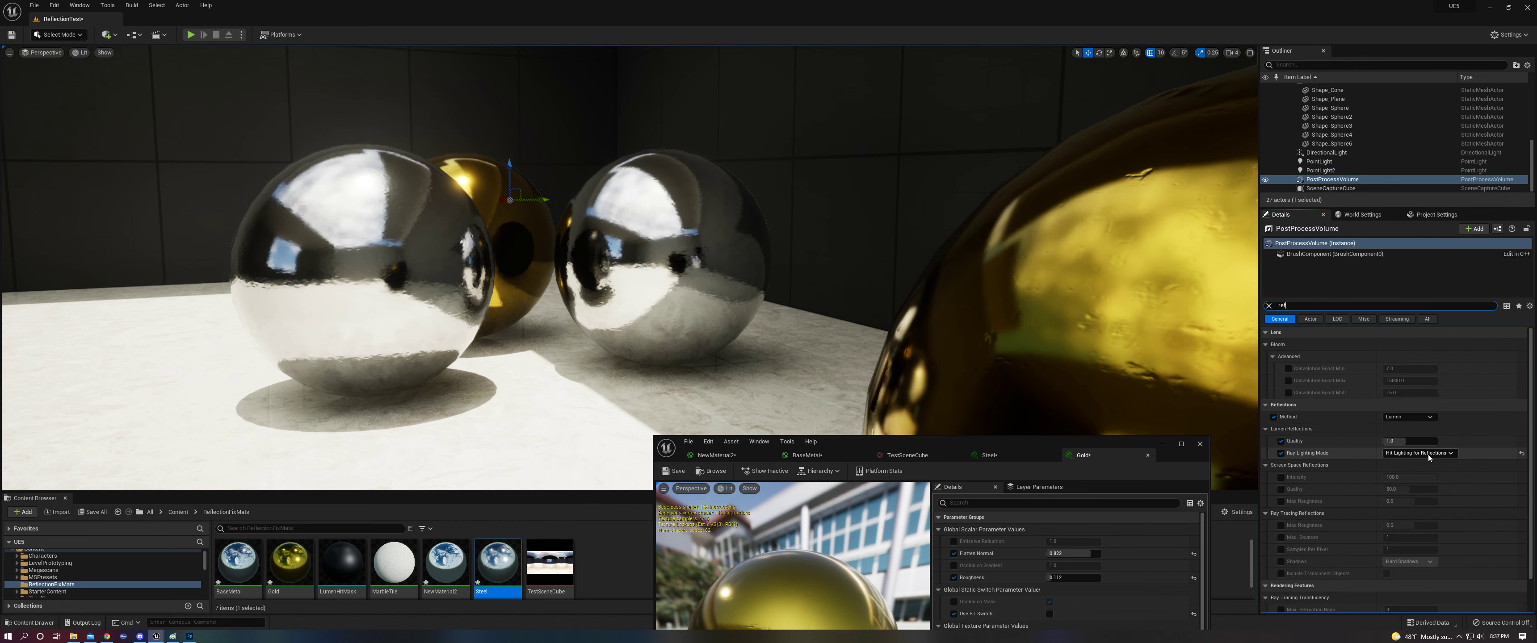
pyautogui.click(1418, 453)
pyautogui.click(1402, 470)
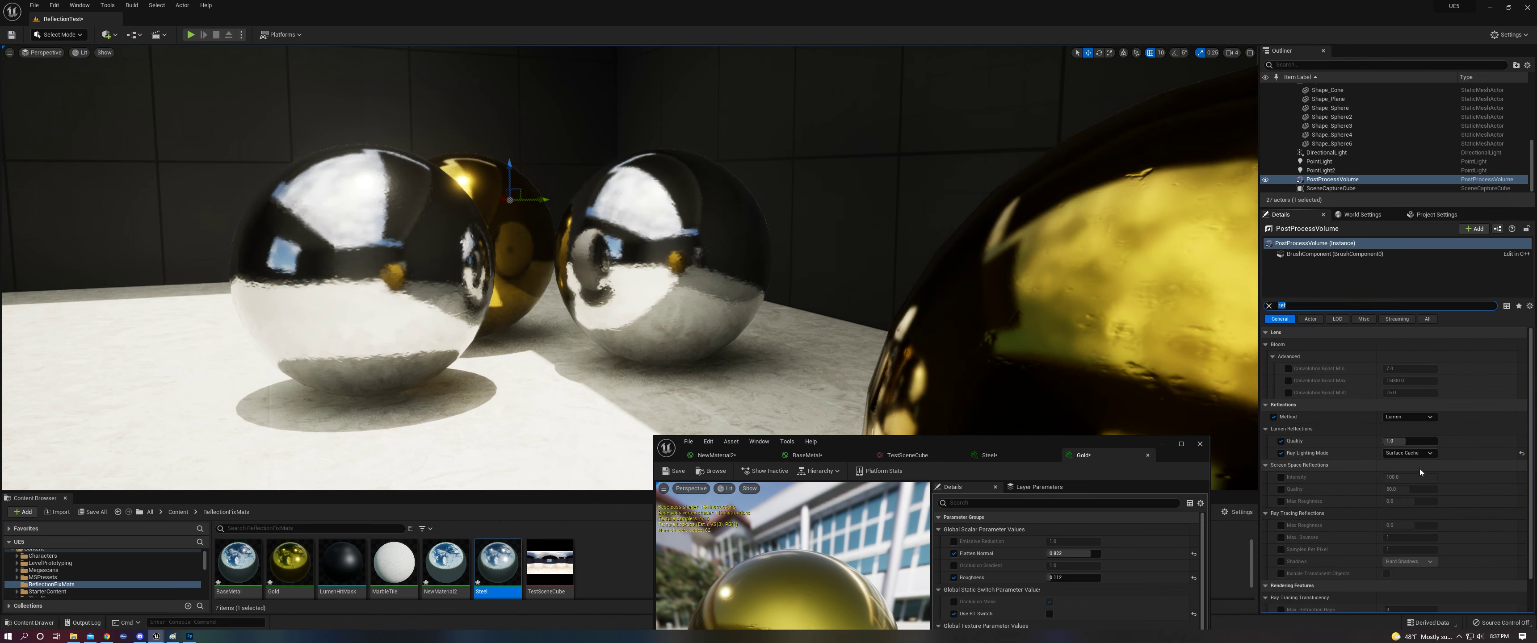
pyautogui.press('e')
pyautogui.moveTo(1089, 270)
pyautogui.mouseDown(button='right')
pyautogui.moveTo(1057, 286)
pyautogui.moveTo(1081, 254)
pyautogui.moveTo(1089, 270)
pyautogui.mouseUp(button='right')
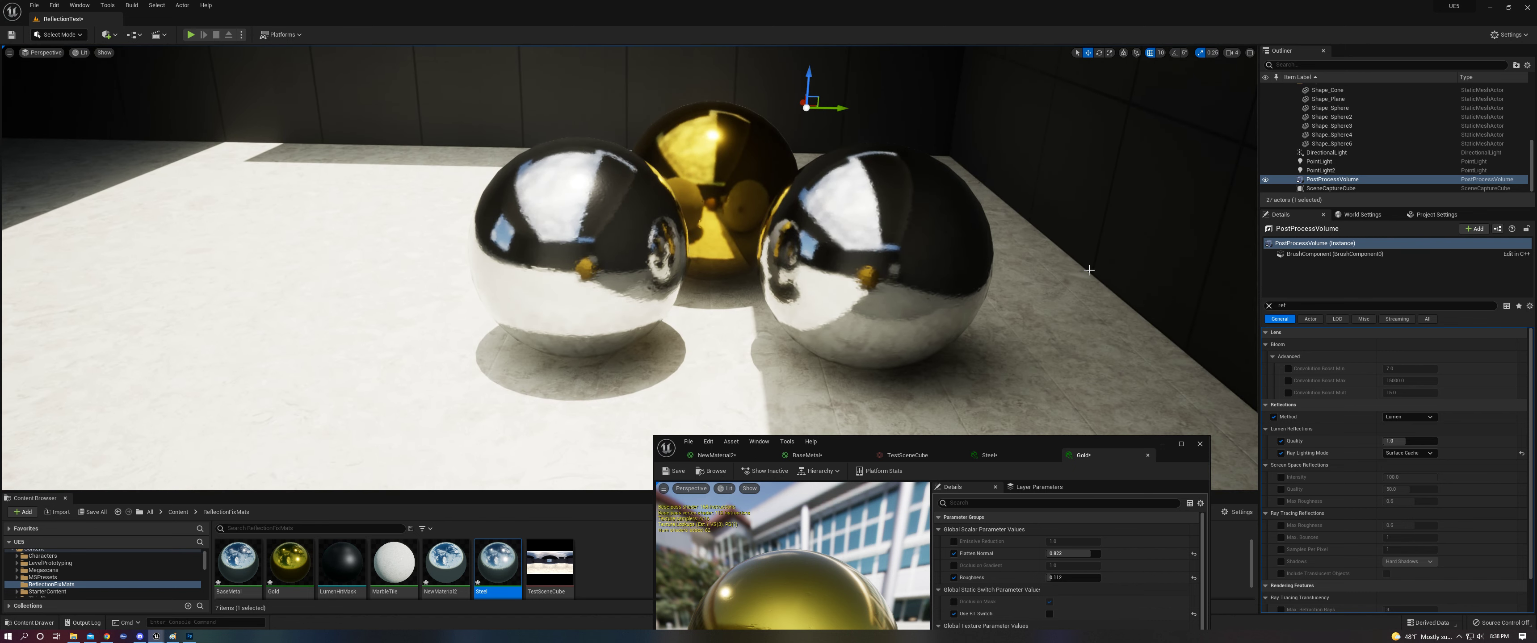
pyautogui.moveTo(1061, 288); pyautogui.dragTo(1061, 288, button='right')
pyautogui.moveTo(938, 306); pyautogui.dragTo(938, 306, button='right')
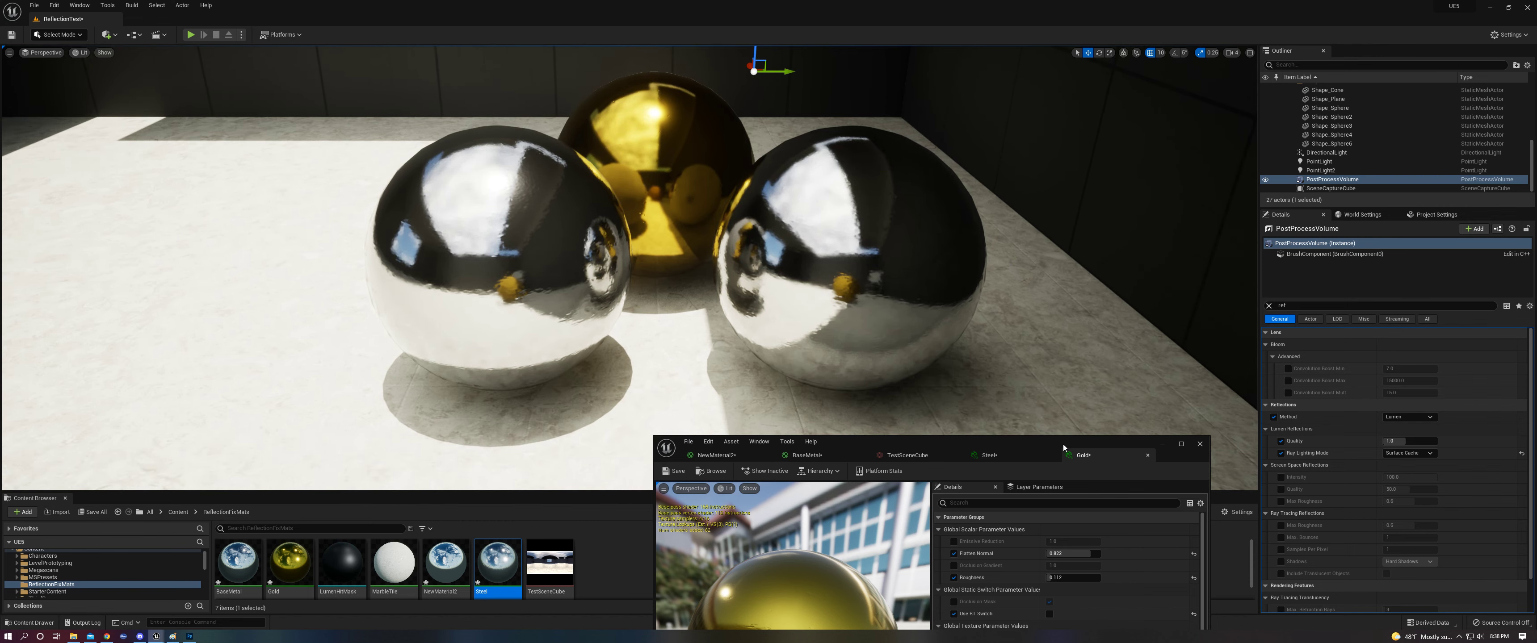
# Step: Re-enable Use RT Switch in the Gold and Steel instances and check the reflections with the editor moved clear of the spheres
pyautogui.moveTo(1063, 448); pyautogui.dragTo(1320, 311)
pyautogui.click(1307, 479)
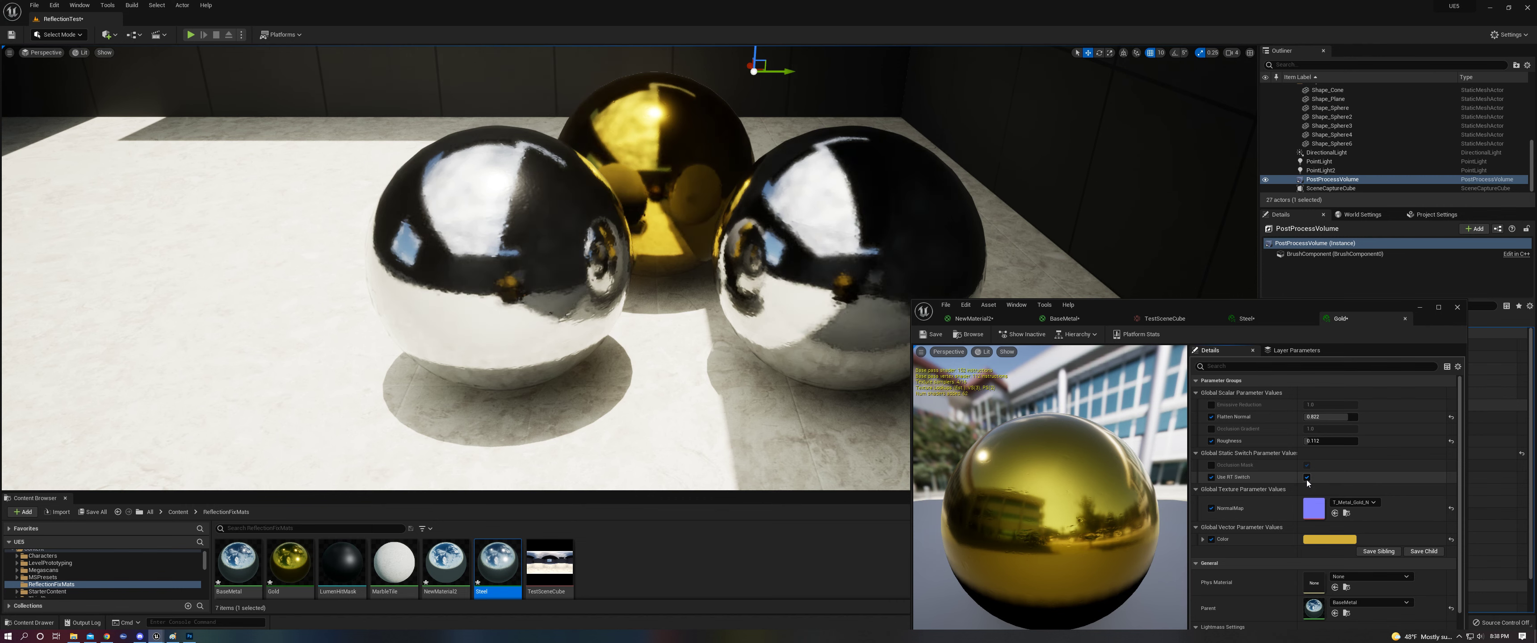
pyautogui.click(1247, 318)
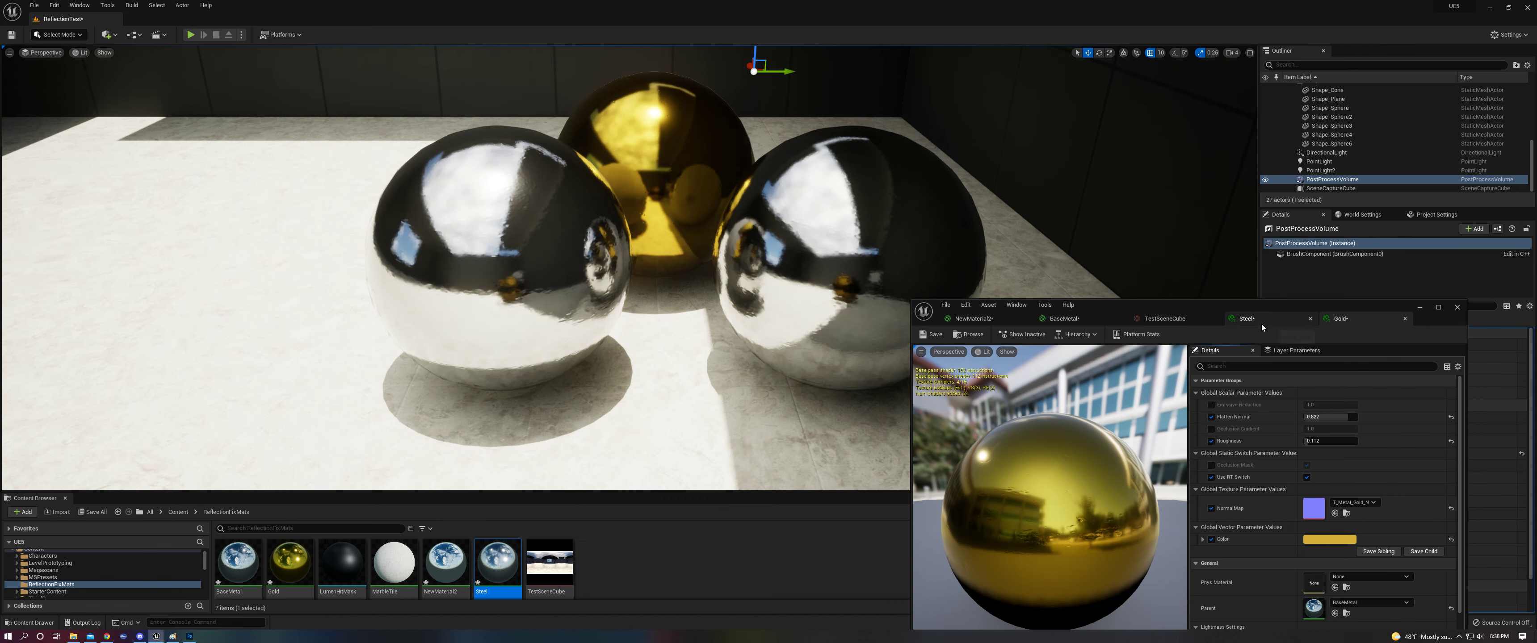
pyautogui.click(1307, 478)
pyautogui.moveTo(1266, 306); pyautogui.dragTo(824, 416)
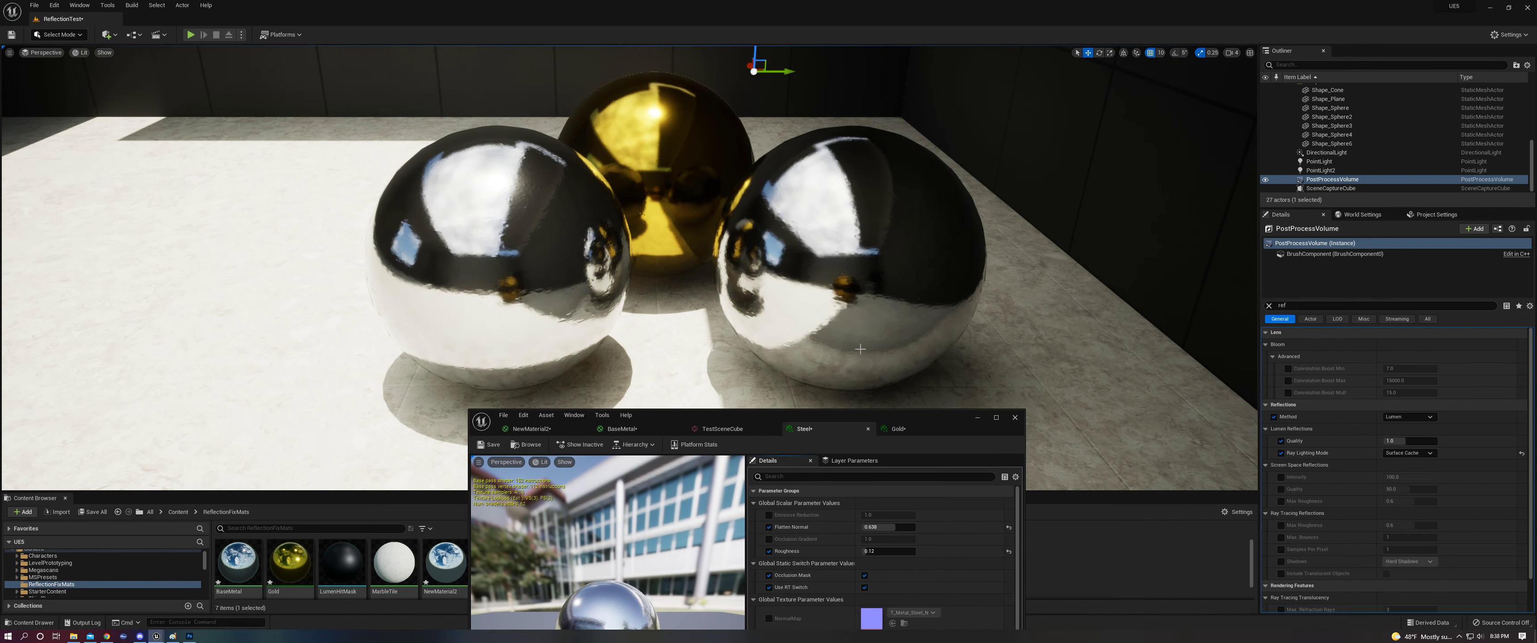
pyautogui.moveTo(860, 349); pyautogui.dragTo(877, 319, button='right')
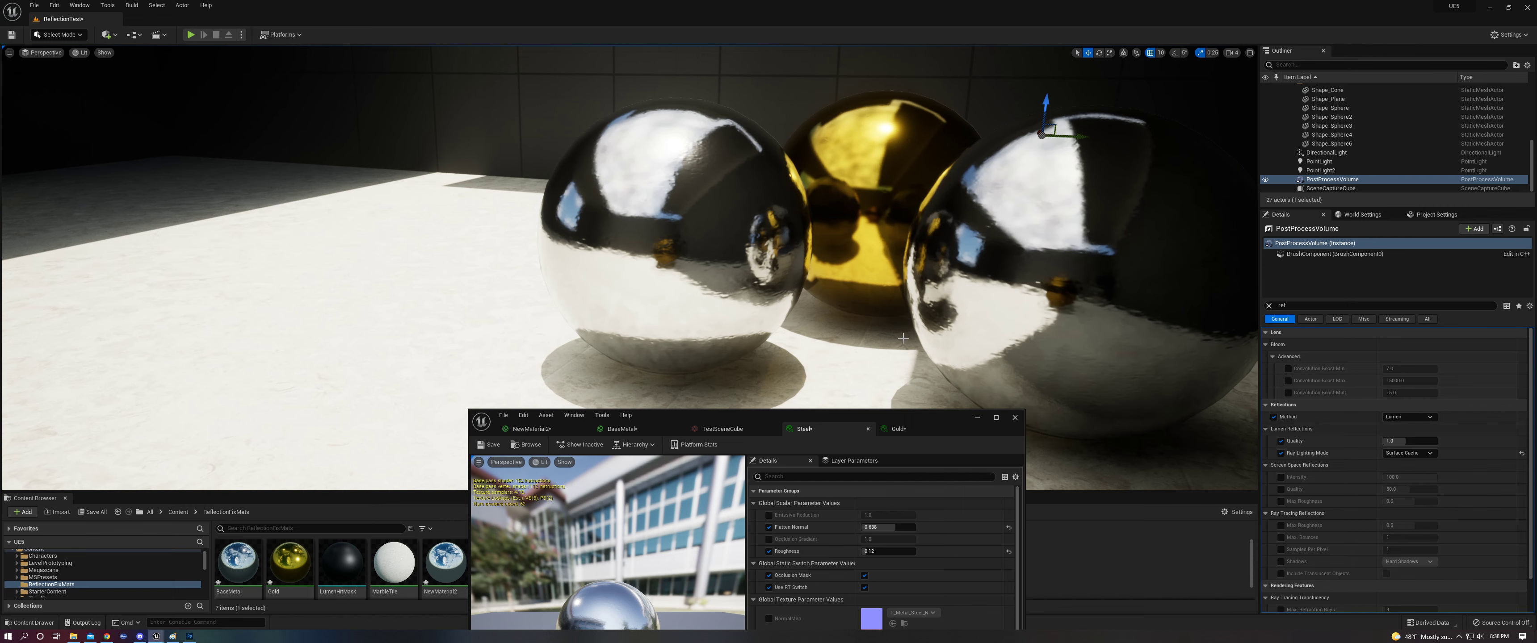
pyautogui.moveTo(914, 424); pyautogui.dragTo(846, 409)
pyautogui.moveTo(975, 349); pyautogui.dragTo(1004, 349, button='right')
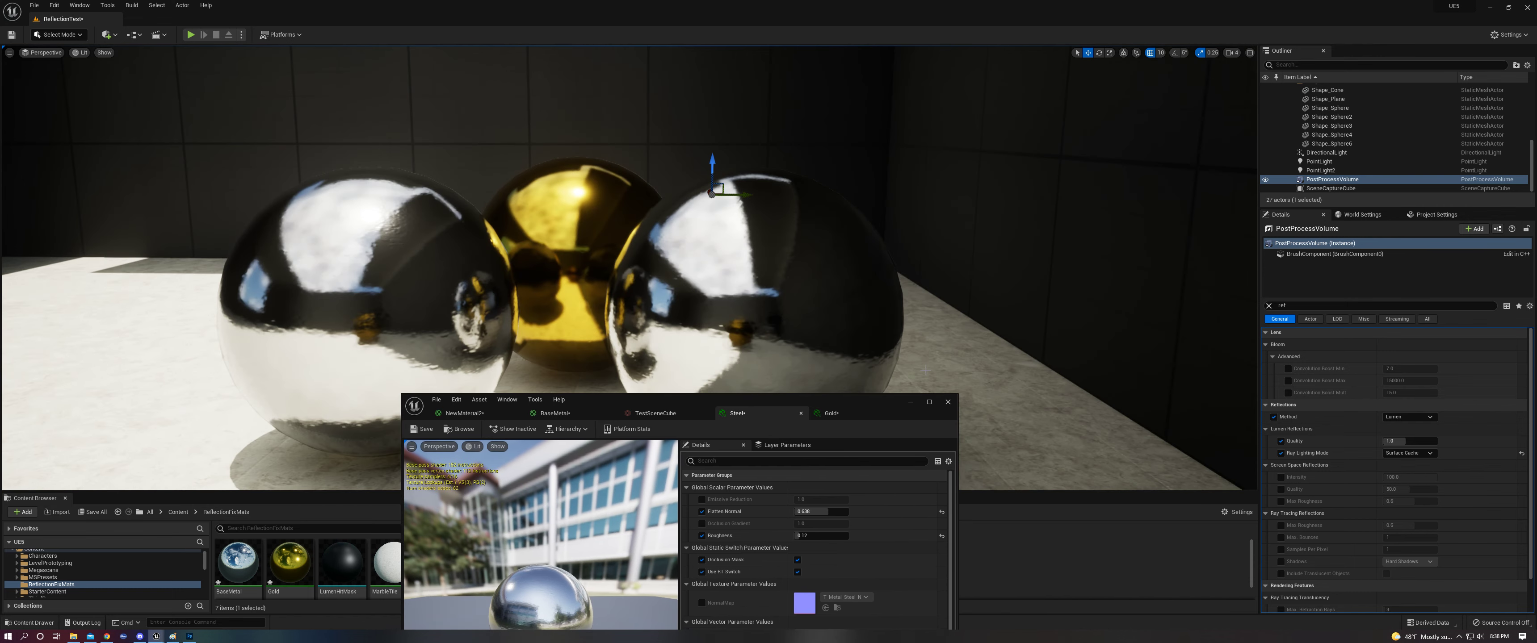
# Step: Reset Steel's Flatten Normal and Roughness to default, raise Flatten Normal above 0.9, and inspect the sharper reflections up close
pyautogui.moveTo(852, 410); pyautogui.dragTo(918, 385)
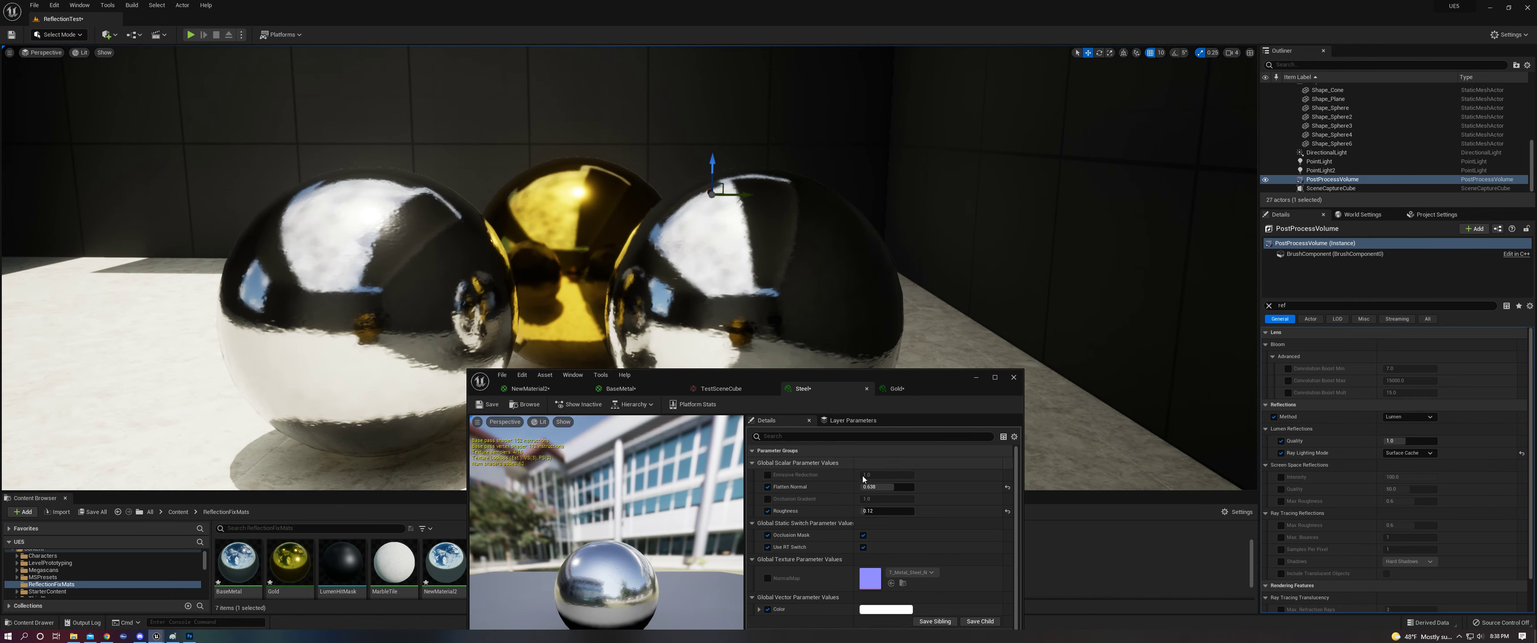
pyautogui.click(1007, 488)
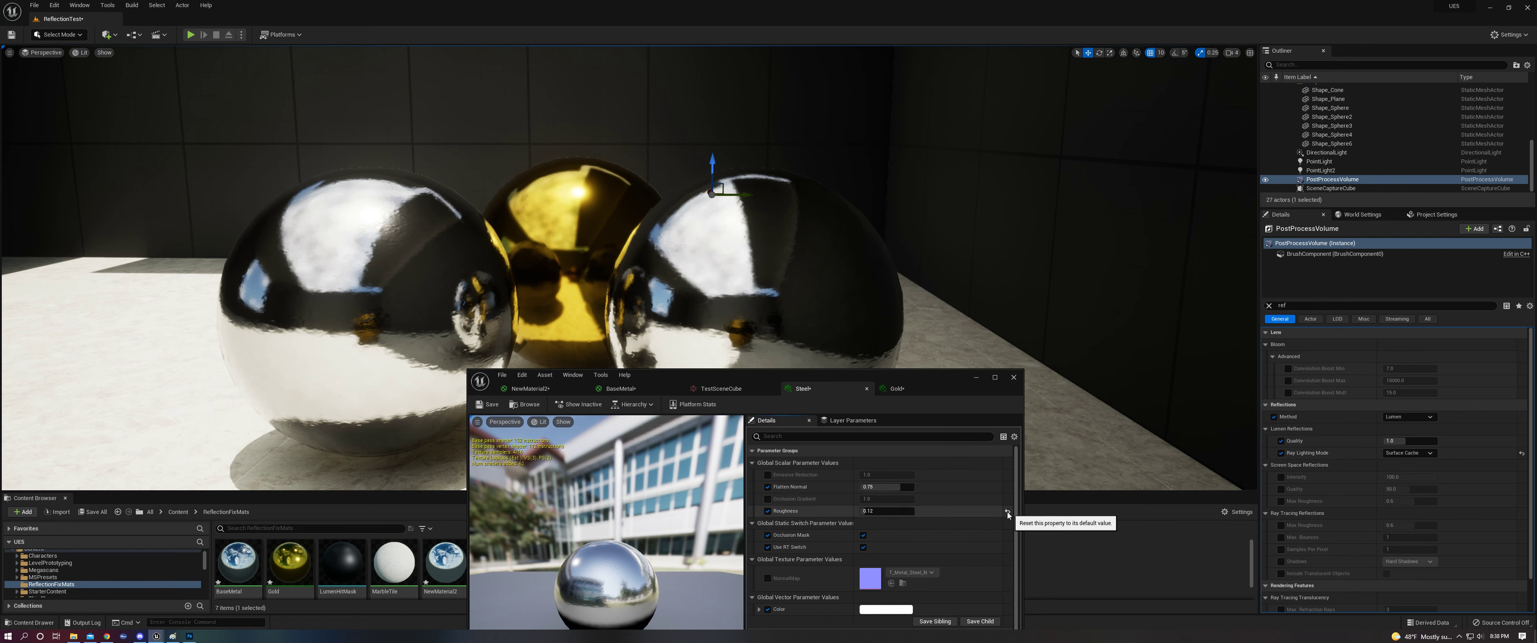
pyautogui.click(1007, 512)
pyautogui.moveTo(895, 487); pyautogui.dragTo(904, 487)
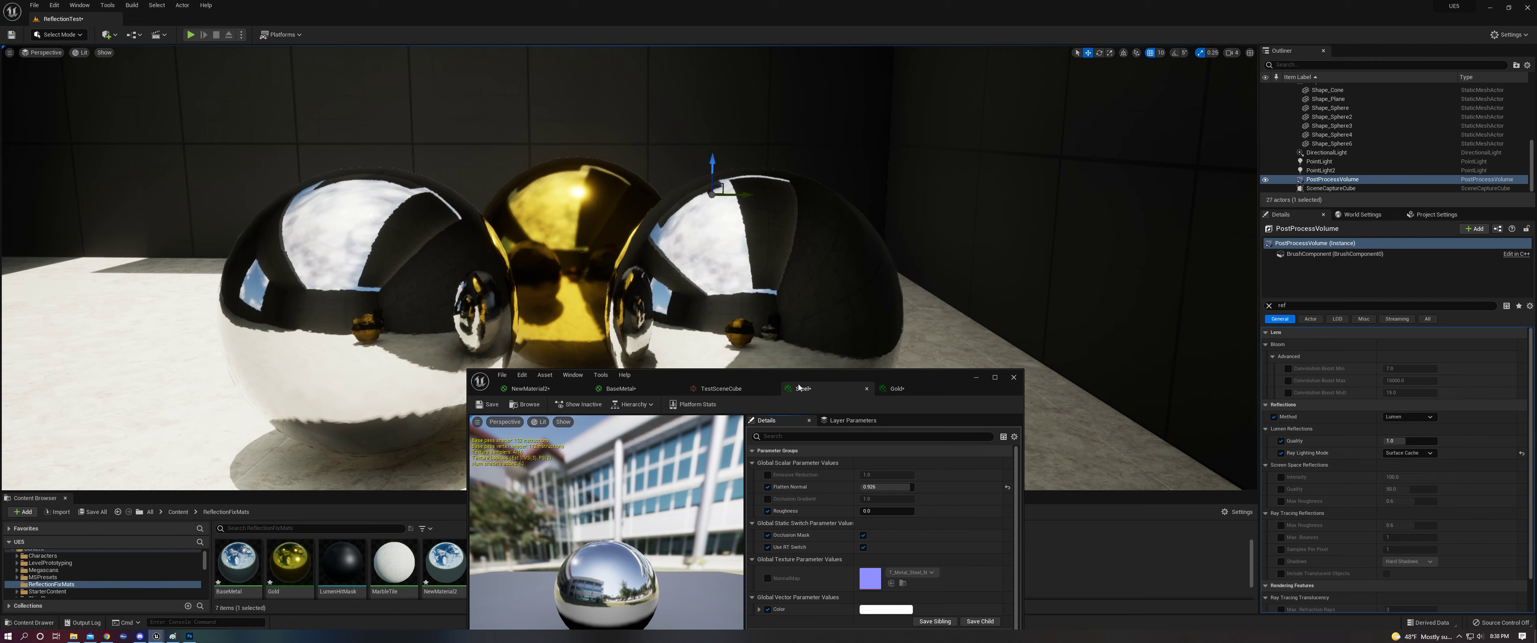
pyautogui.moveTo(964, 390); pyautogui.dragTo(907, 458)
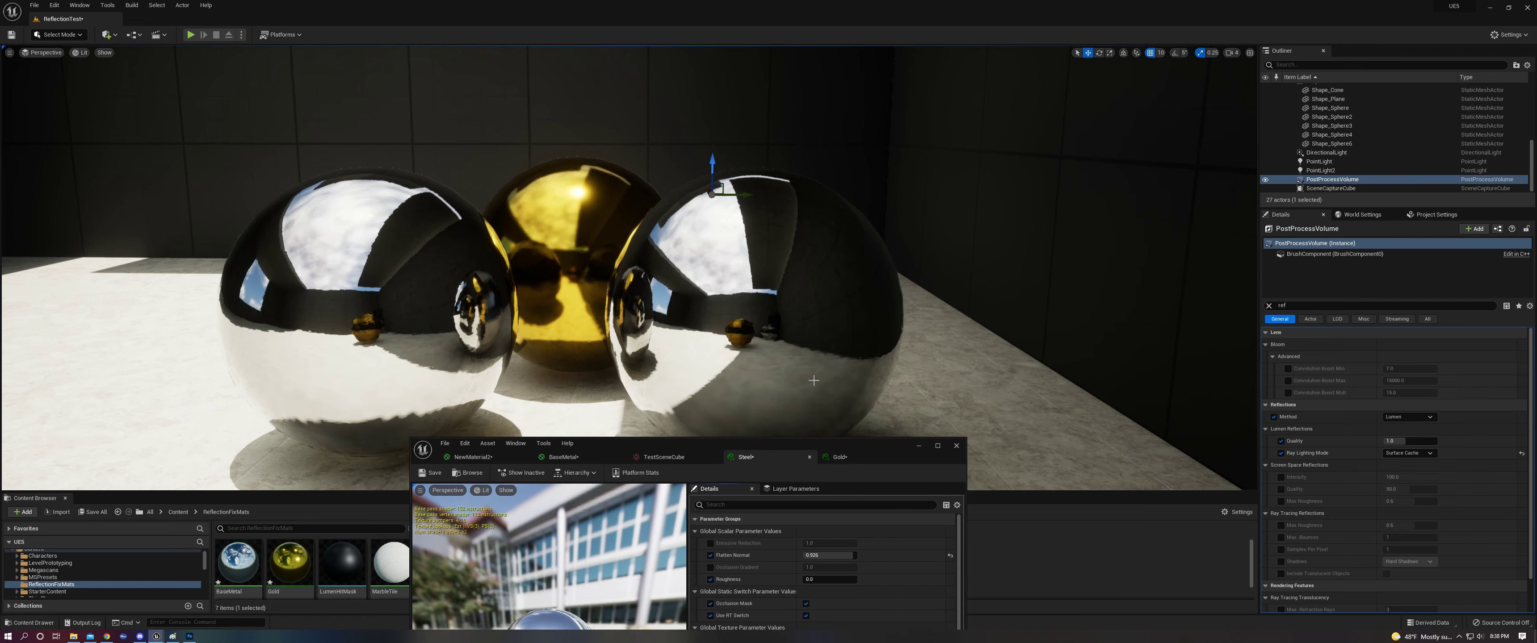
pyautogui.press('w')
pyautogui.moveTo(813, 380)
pyautogui.mouseDown(button='right')
pyautogui.moveTo(806, 361)
pyautogui.moveTo(812, 401)
pyautogui.moveTo(804, 375)
pyautogui.mouseUp(button='right')
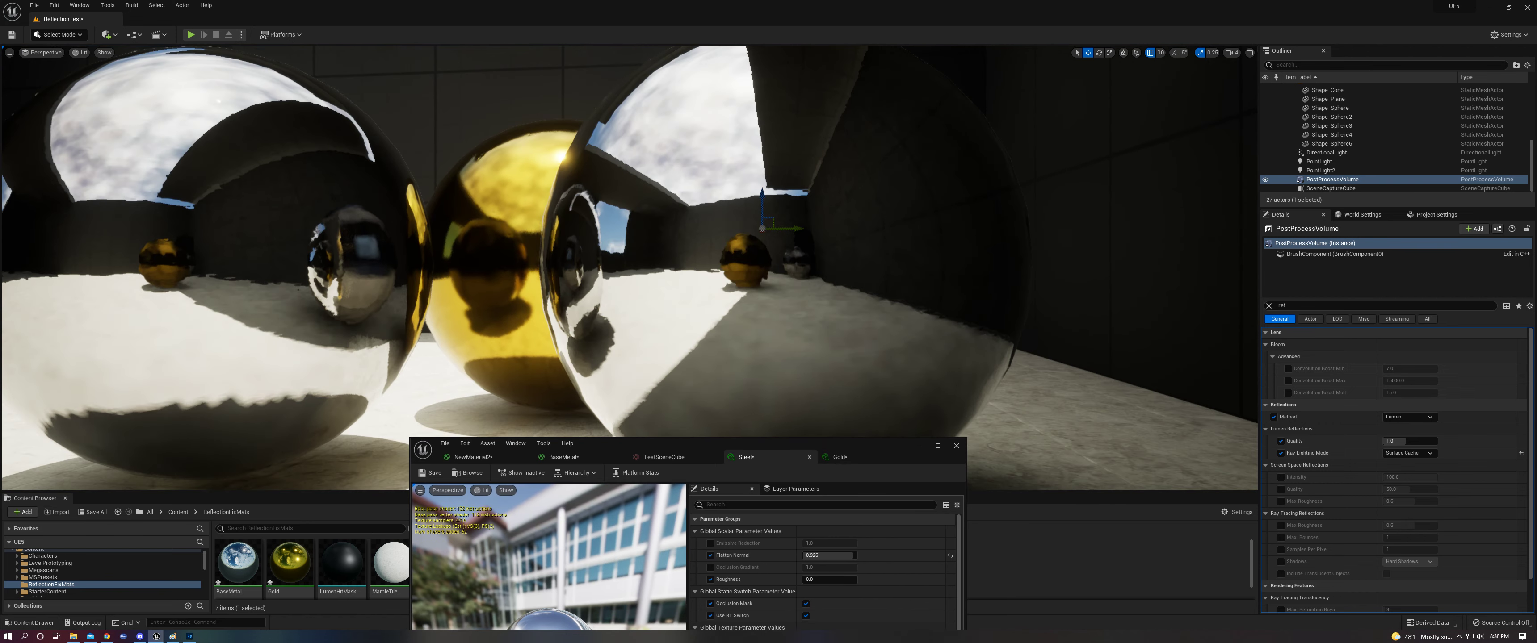
# Step: Set the PostProcessVolume's Ray Lighting Mode to Hit Lighting for Reflections and view the spheres
pyautogui.click(1410, 453)
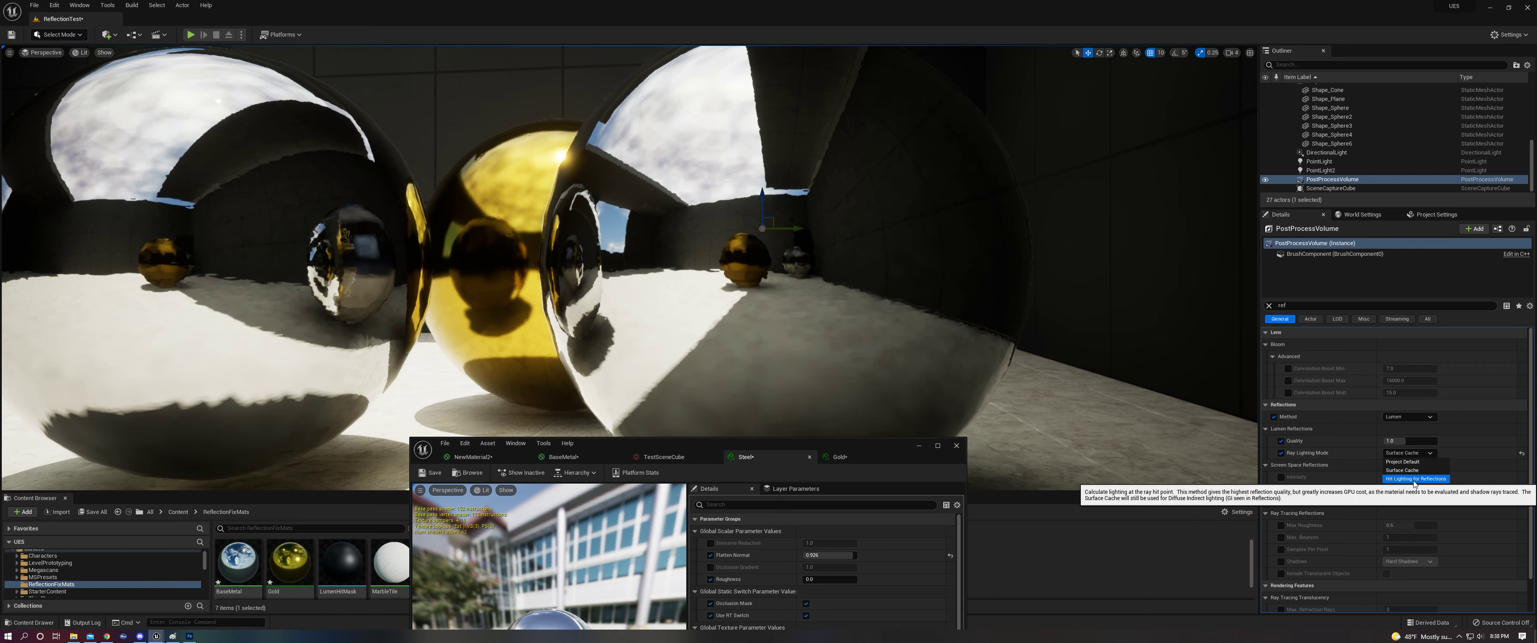
pyautogui.click(1414, 479)
pyautogui.scroll(5, 1034, 333)
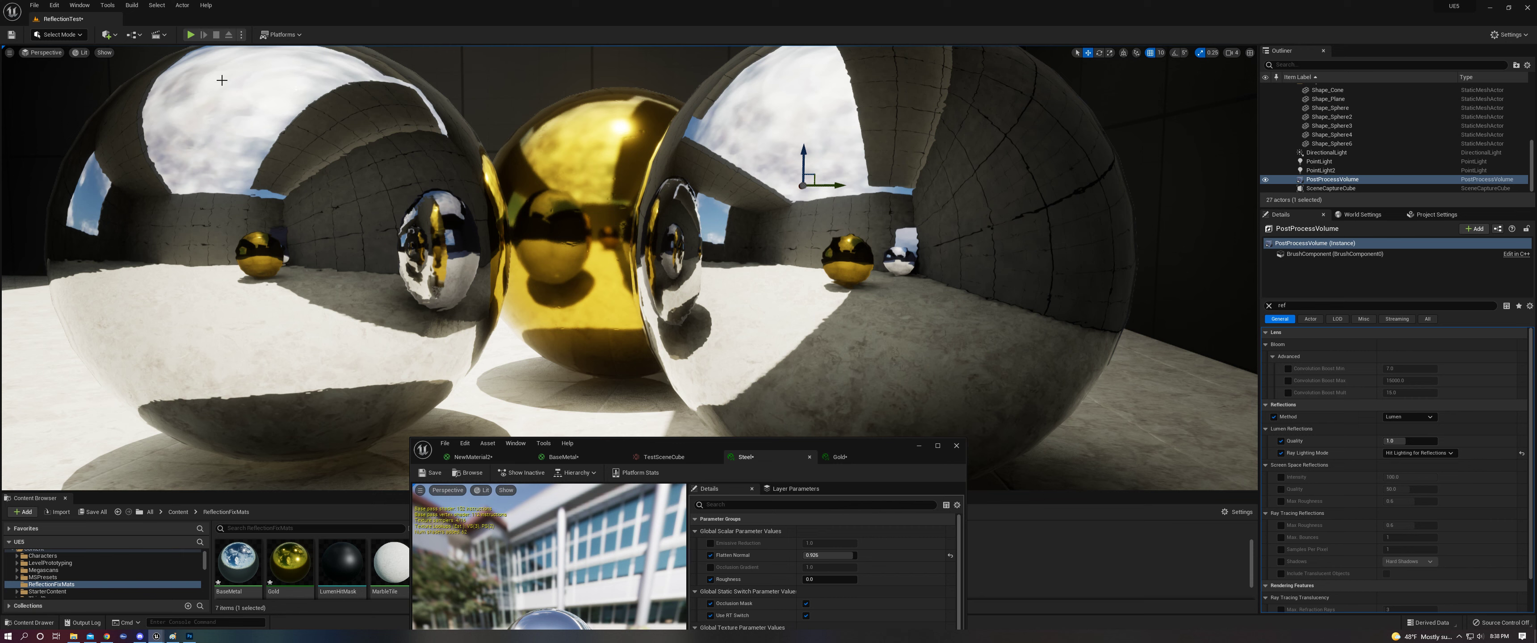
# Step: Switch the viewport to Path Tracing to compare the spheres' reflections, and return it to Lit mode
pyautogui.click(80, 53)
pyautogui.moveTo(143, 221)
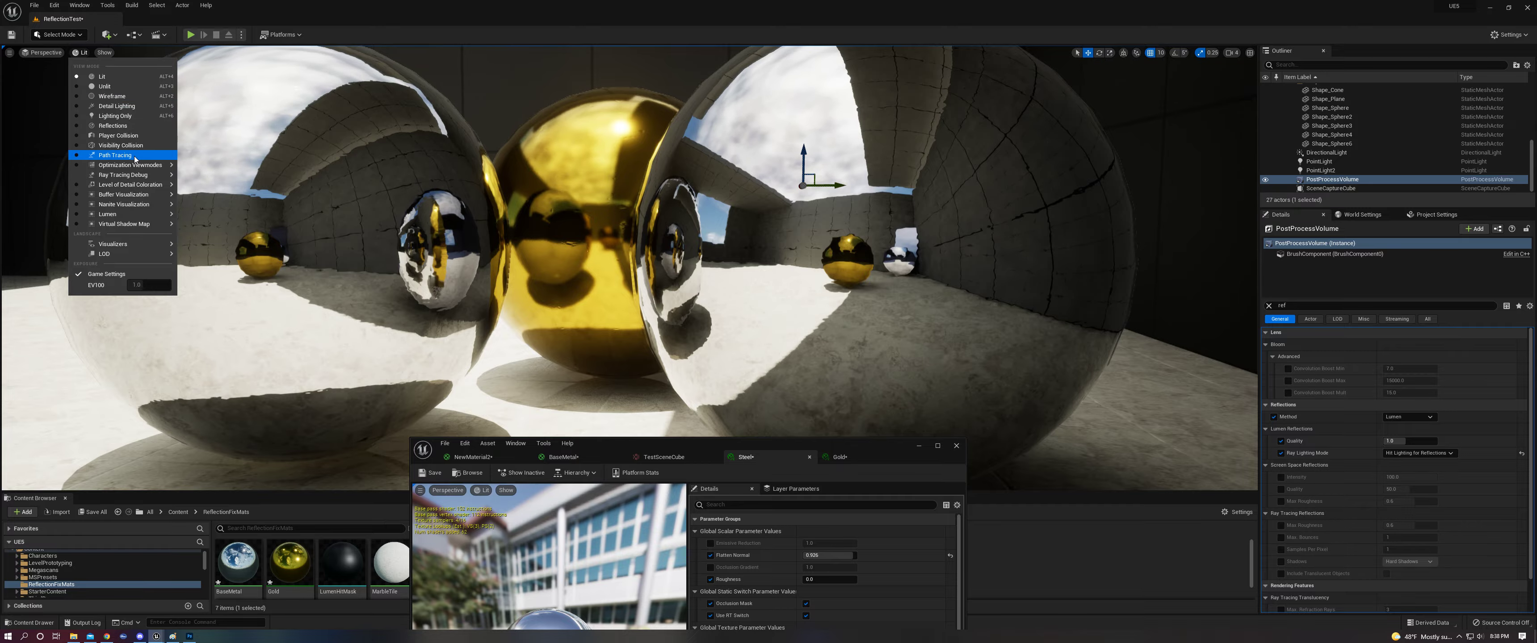
pyautogui.click(115, 155)
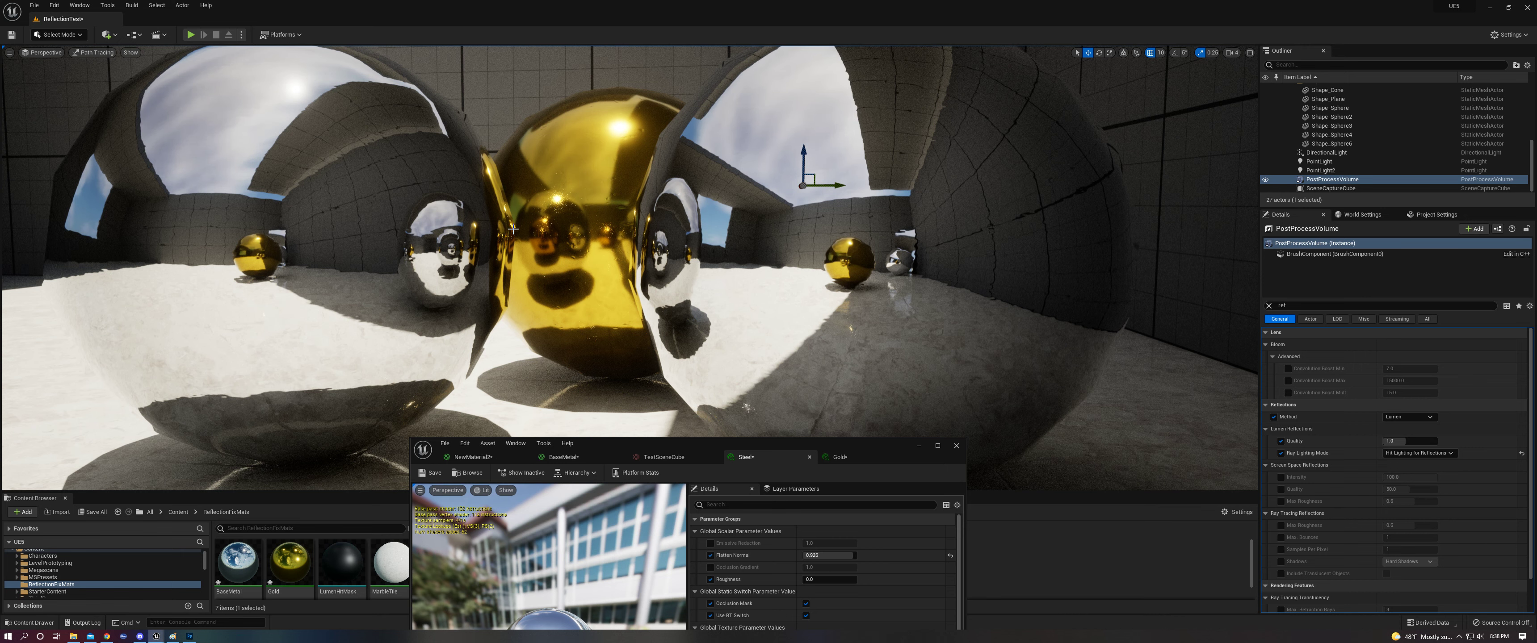
pyautogui.click(93, 51)
pyautogui.click(114, 70)
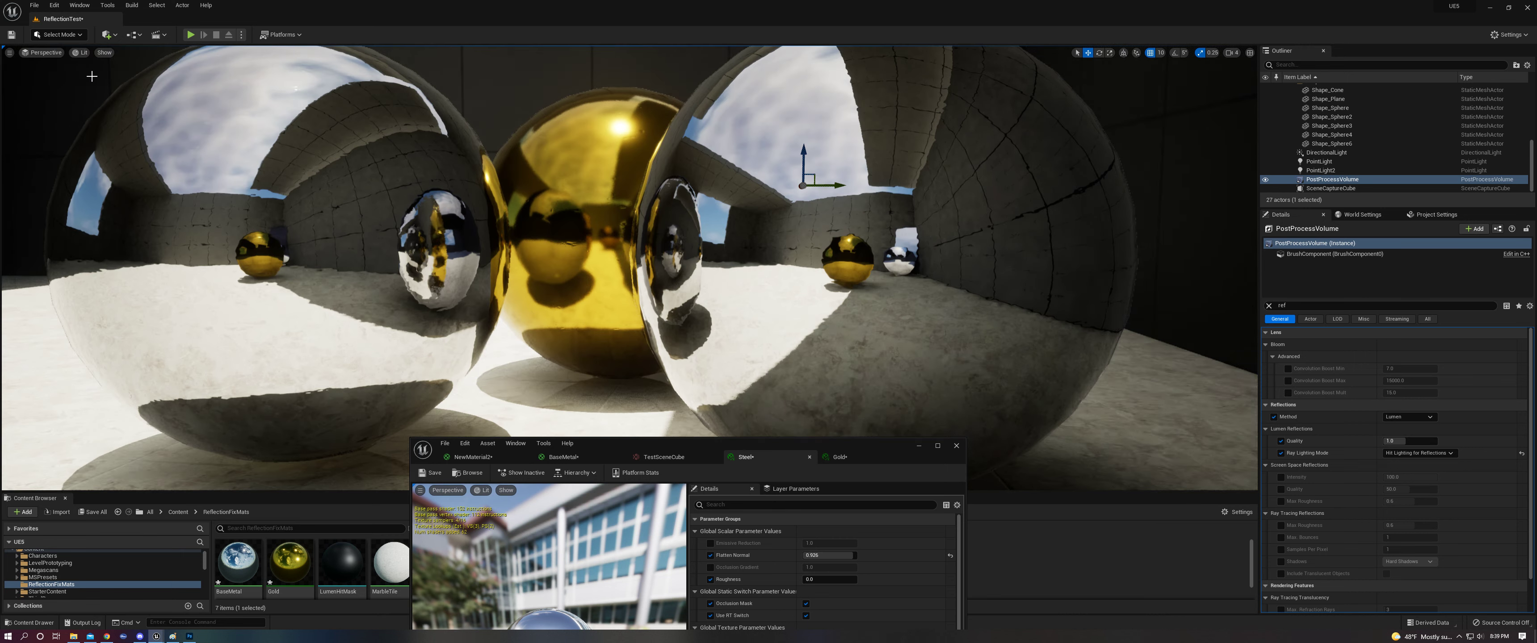
# Step: Reset the Gold instance's Roughness and Flatten Normal to default, put the material editor away, and review all three spheres
pyautogui.moveTo(444, 234); pyautogui.dragTo(578, 254, button='right')
pyautogui.press('s')
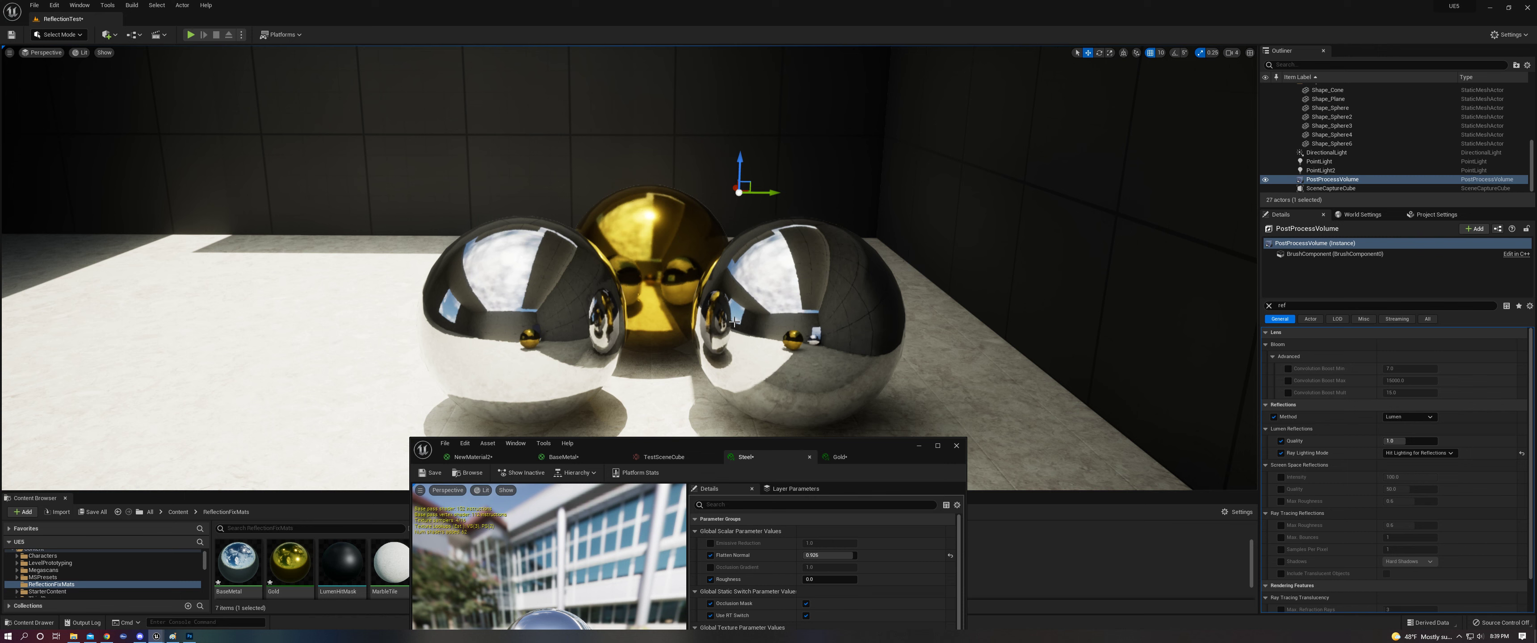
pyautogui.click(838, 455)
pyautogui.moveTo(861, 446); pyautogui.dragTo(910, 366)
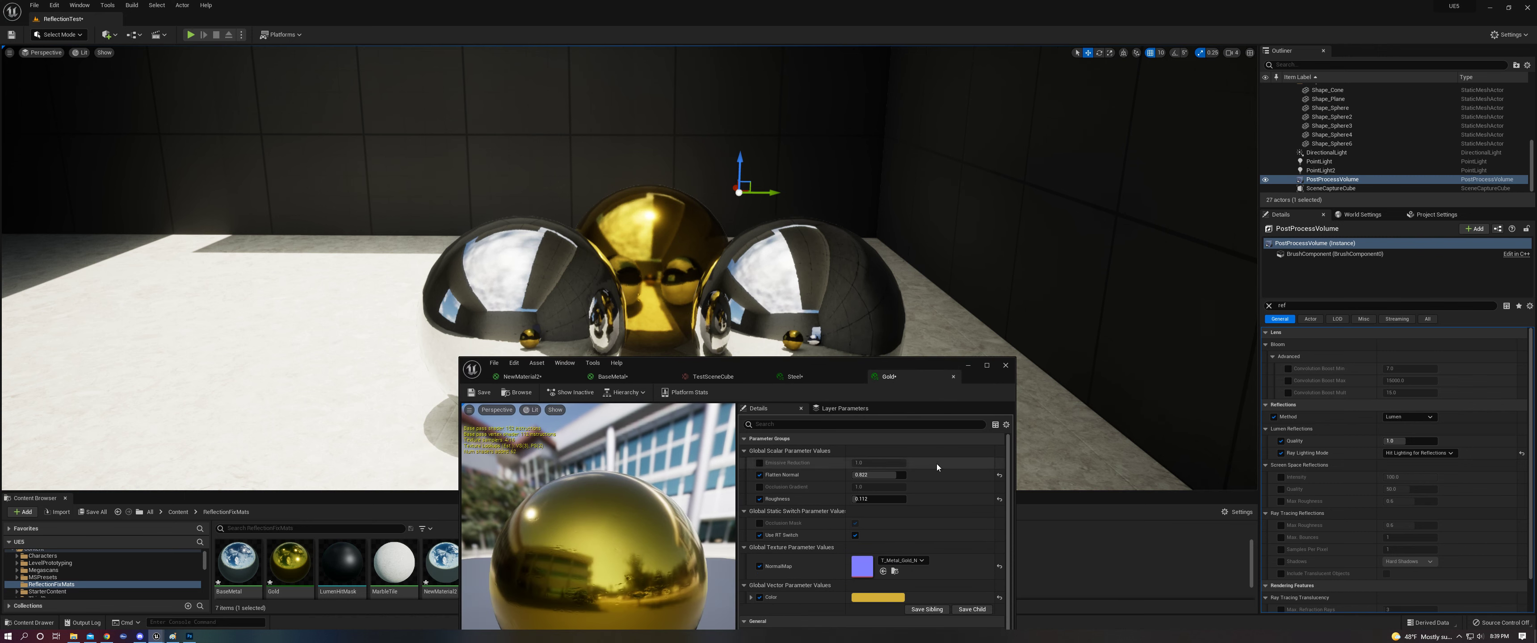
pyautogui.click(999, 499)
pyautogui.click(1000, 475)
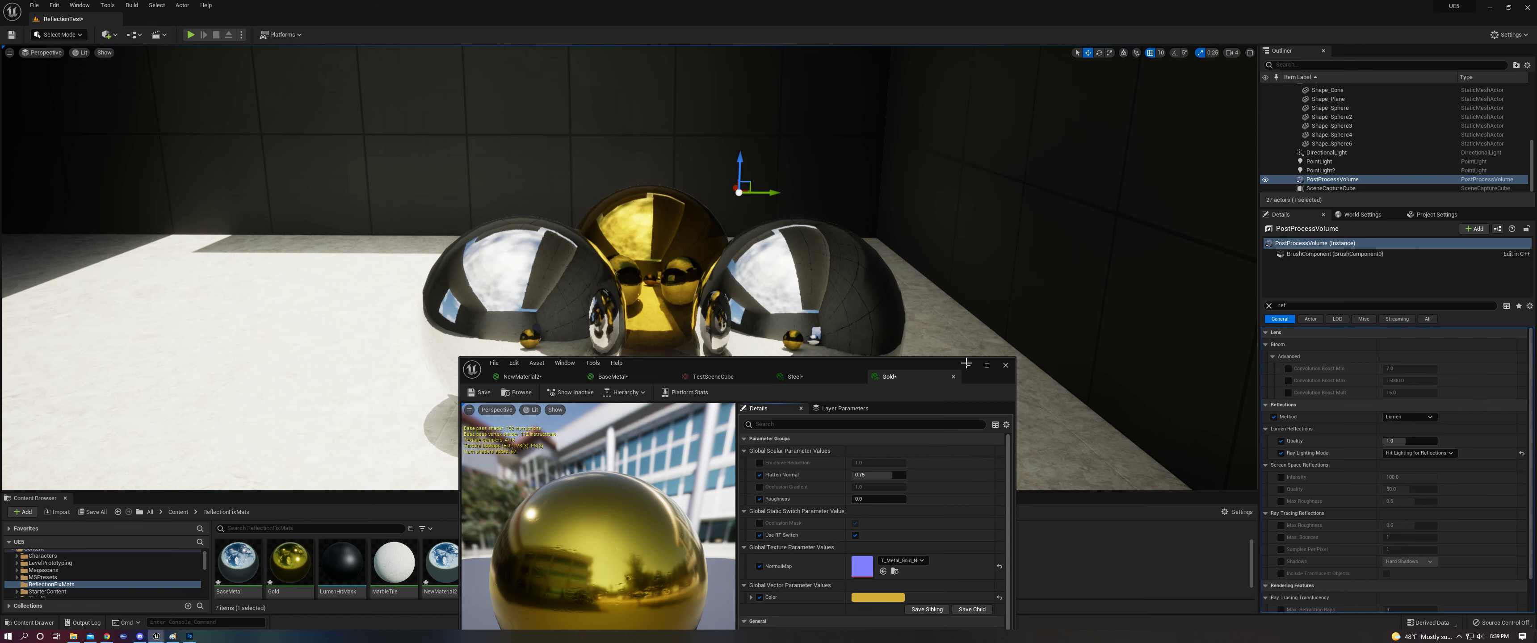
pyautogui.click(966, 363)
pyautogui.moveTo(943, 334); pyautogui.dragTo(961, 358, button='right')
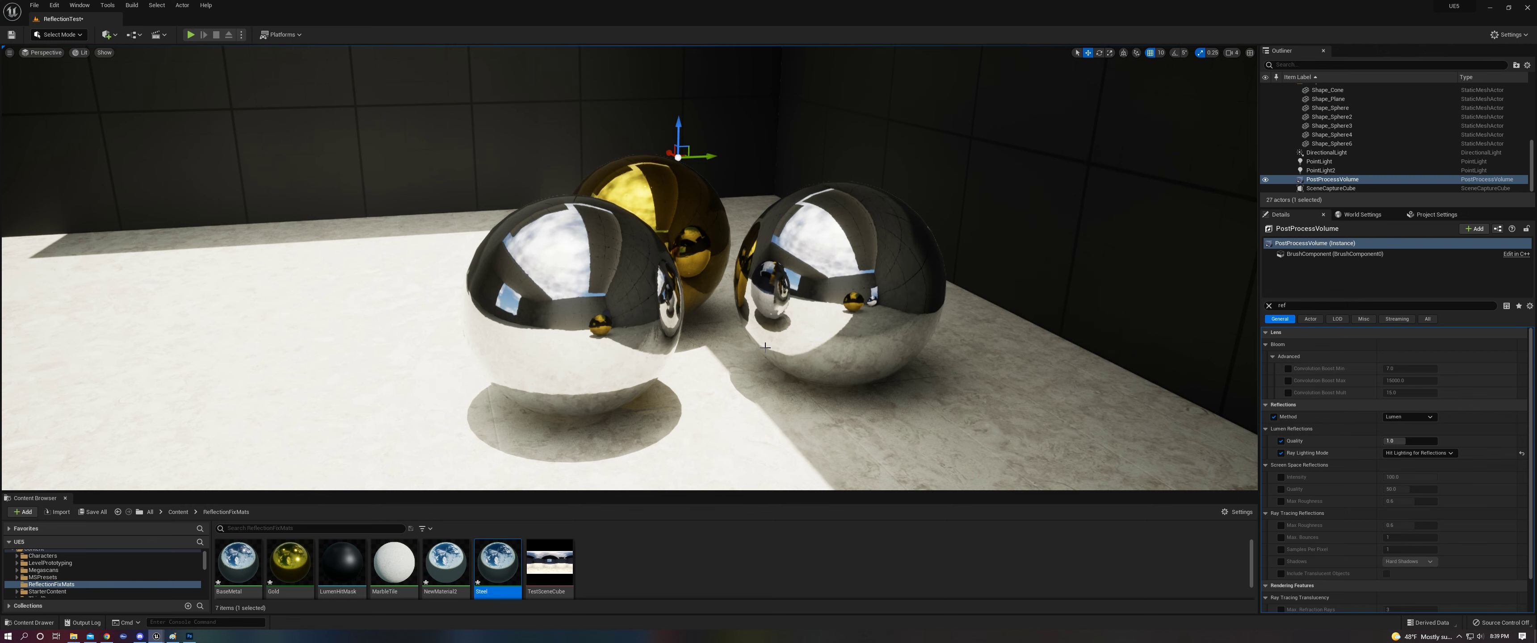
pyautogui.moveTo(765, 347); pyautogui.dragTo(871, 349, button='right')
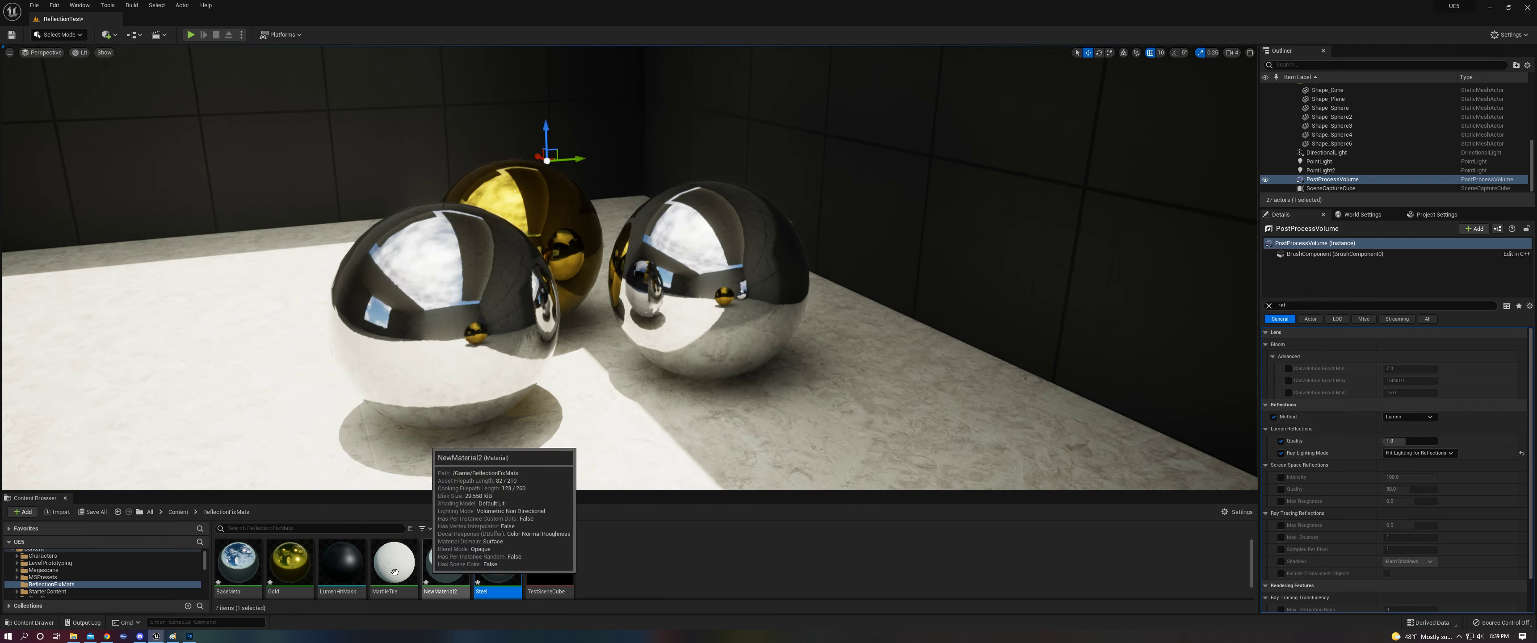
# Step: Open the BaseMetal material and enlarge its graph area by shrinking the preview, details and stats panels
pyautogui.doubleClick(254, 570)
pyautogui.moveTo(978, 369); pyautogui.dragTo(906, 165)
pyautogui.click(906, 164)
pyautogui.scroll(-4, 851, 242)
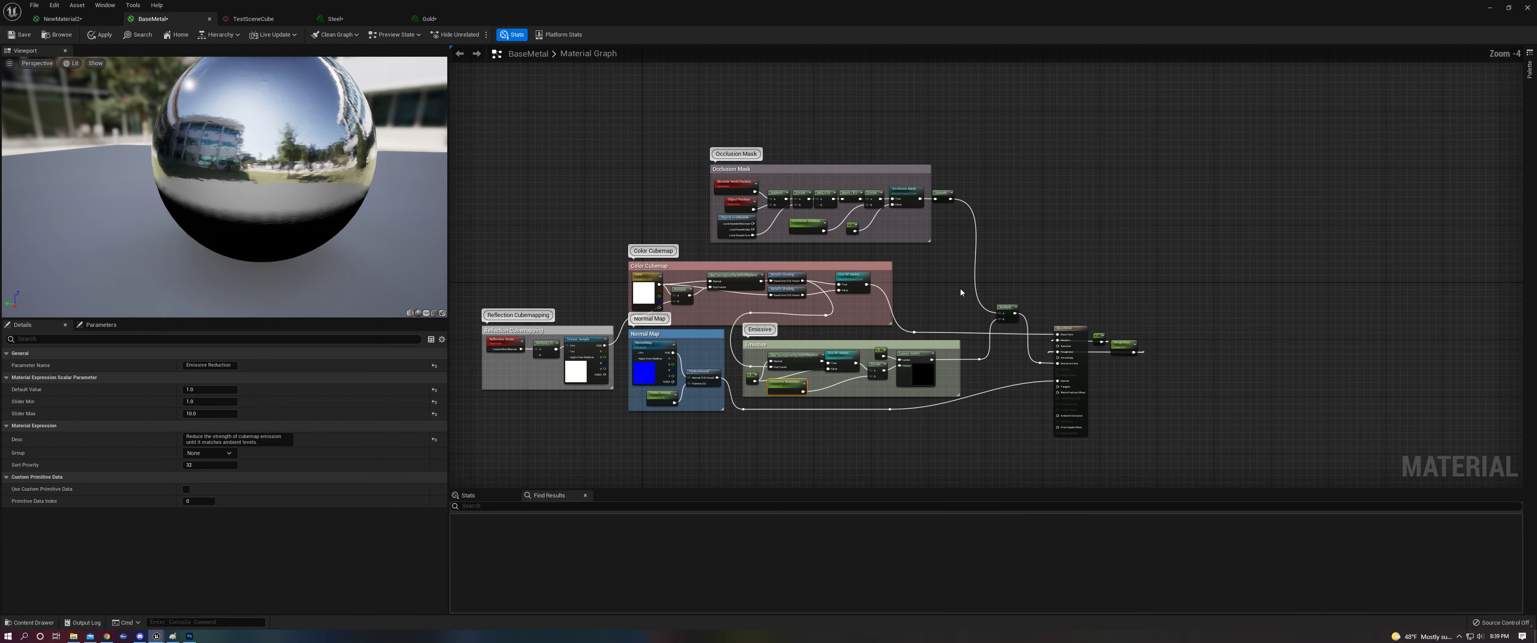
pyautogui.scroll(1, 985, 253)
pyautogui.moveTo(985, 254); pyautogui.dragTo(1199, 265, button='right')
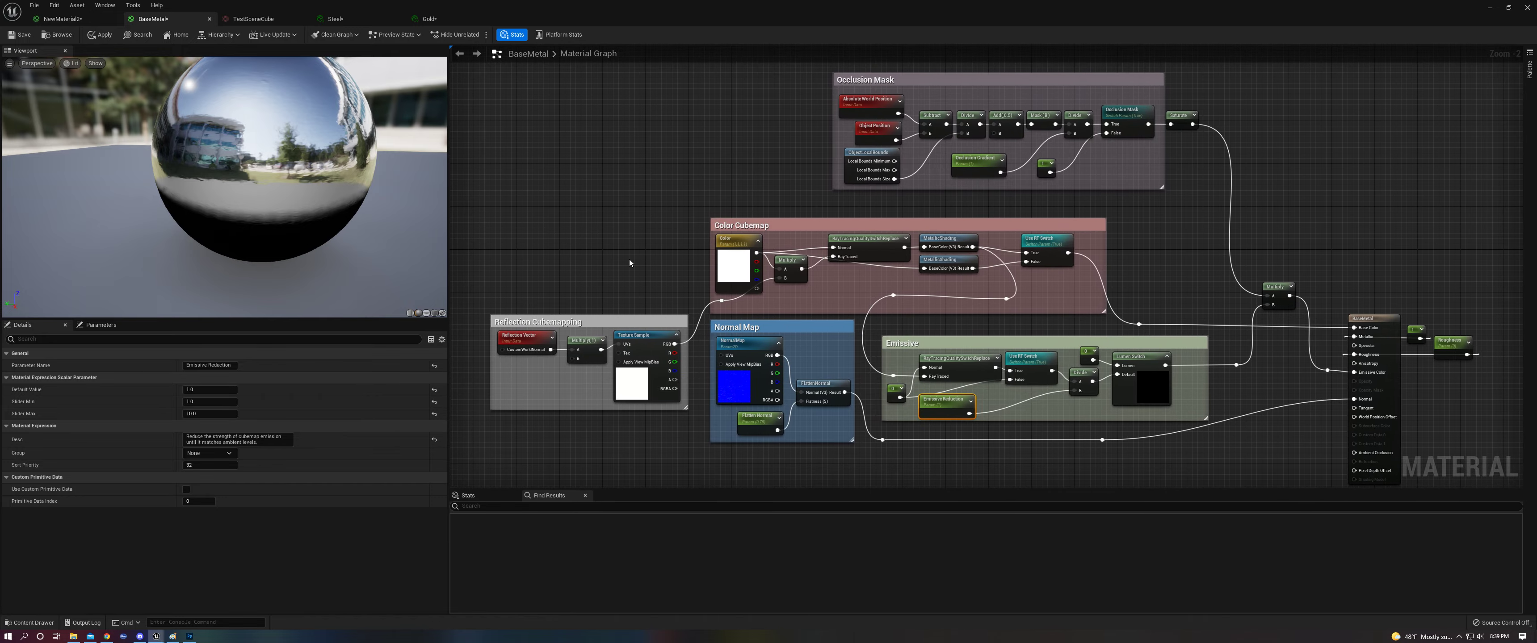
pyautogui.moveTo(446, 264); pyautogui.dragTo(290, 263)
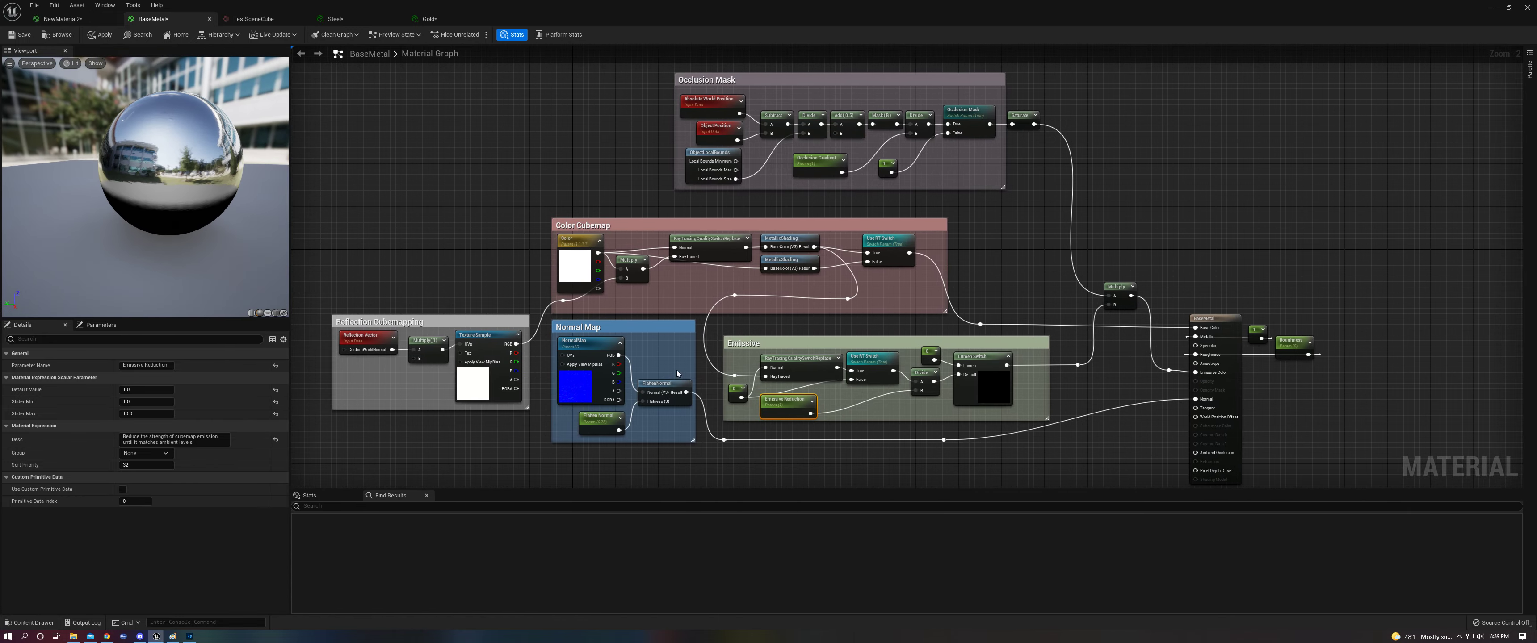
pyautogui.moveTo(743, 504); pyautogui.dragTo(773, 555)
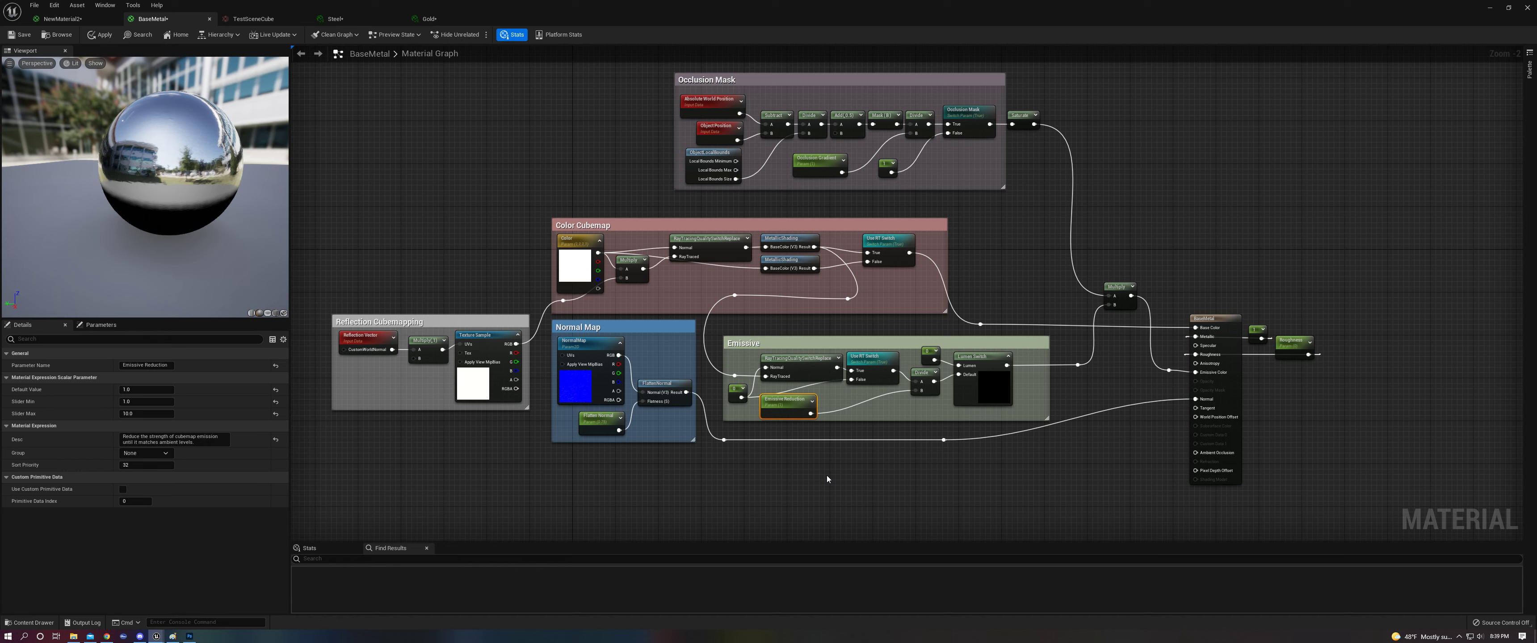
# Step: Highlight the Occlusion Mask node group in the BaseMetal graph and clear the selection
pyautogui.moveTo(836, 475); pyautogui.dragTo(785, 309, button='right')
pyautogui.moveTo(662, 109); pyautogui.dragTo(1127, 267)
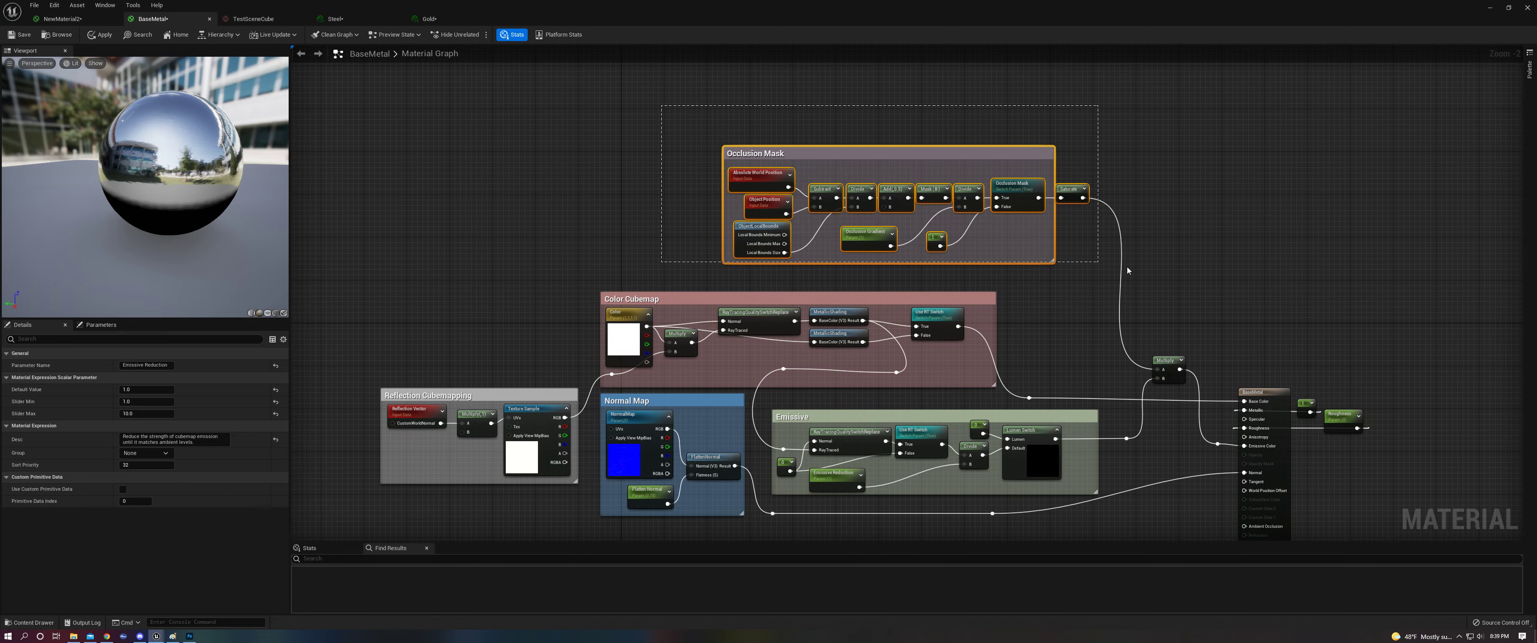
pyautogui.click(1083, 290)
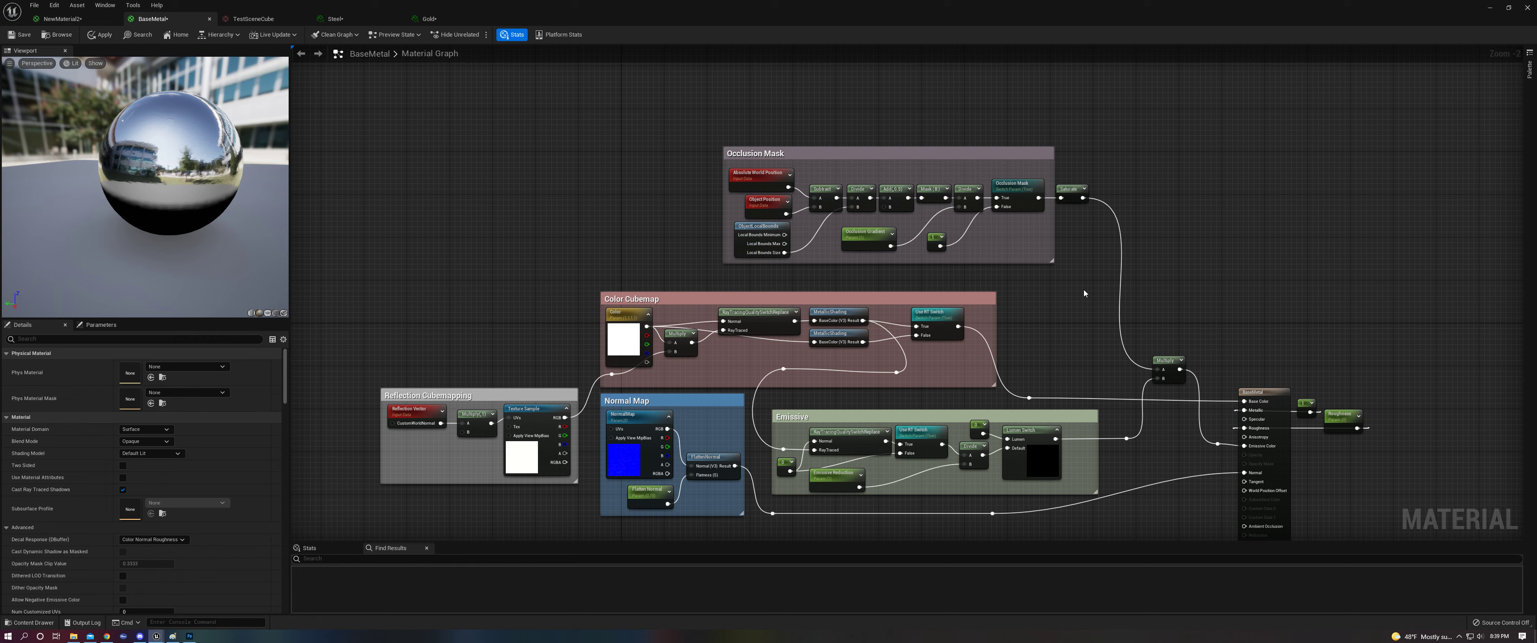
# Step: Select the loose nodes outside the comment boxes, move them below the Normal Map and Emissive groups, and deselect them
pyautogui.moveTo(1083, 289); pyautogui.dragTo(1039, 141, button='right')
pyautogui.scroll(-1, 1039, 141)
pyautogui.moveTo(858, 244); pyautogui.dragTo(1221, 455)
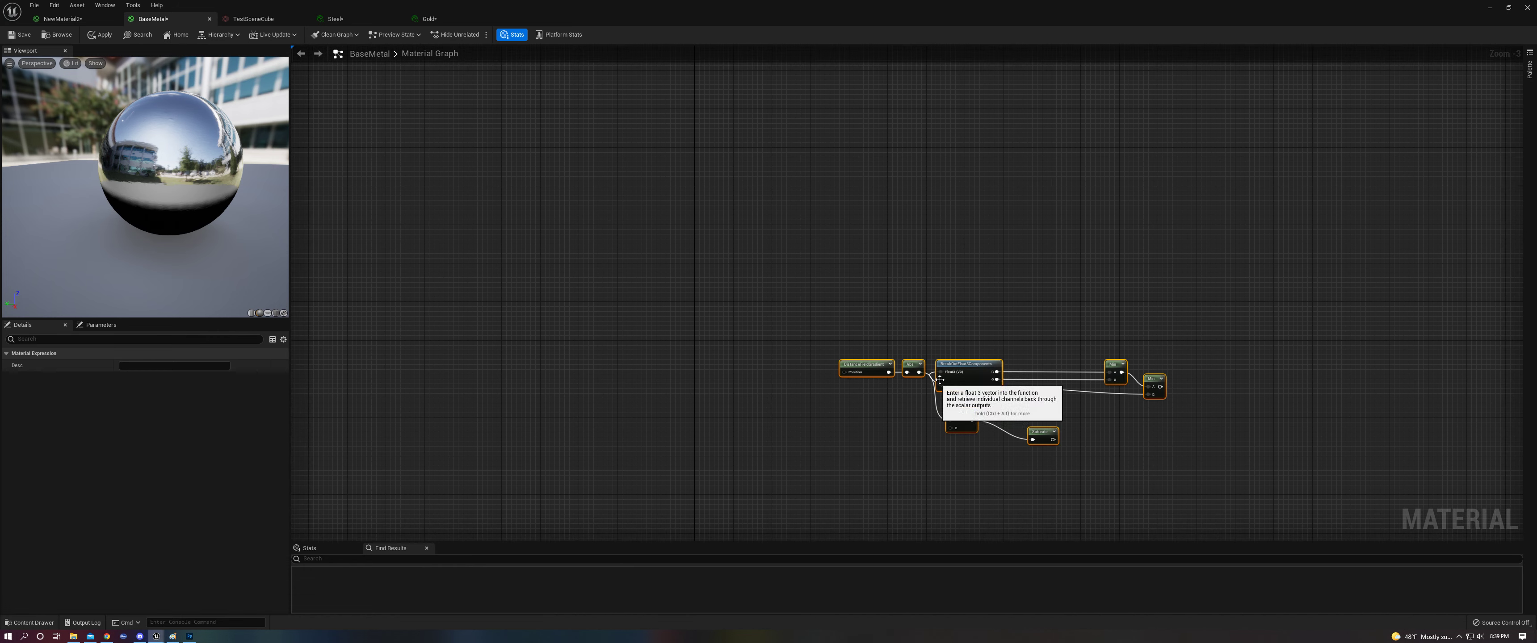
pyautogui.moveTo(968, 372); pyautogui.dragTo(837, 379)
pyautogui.click(807, 370)
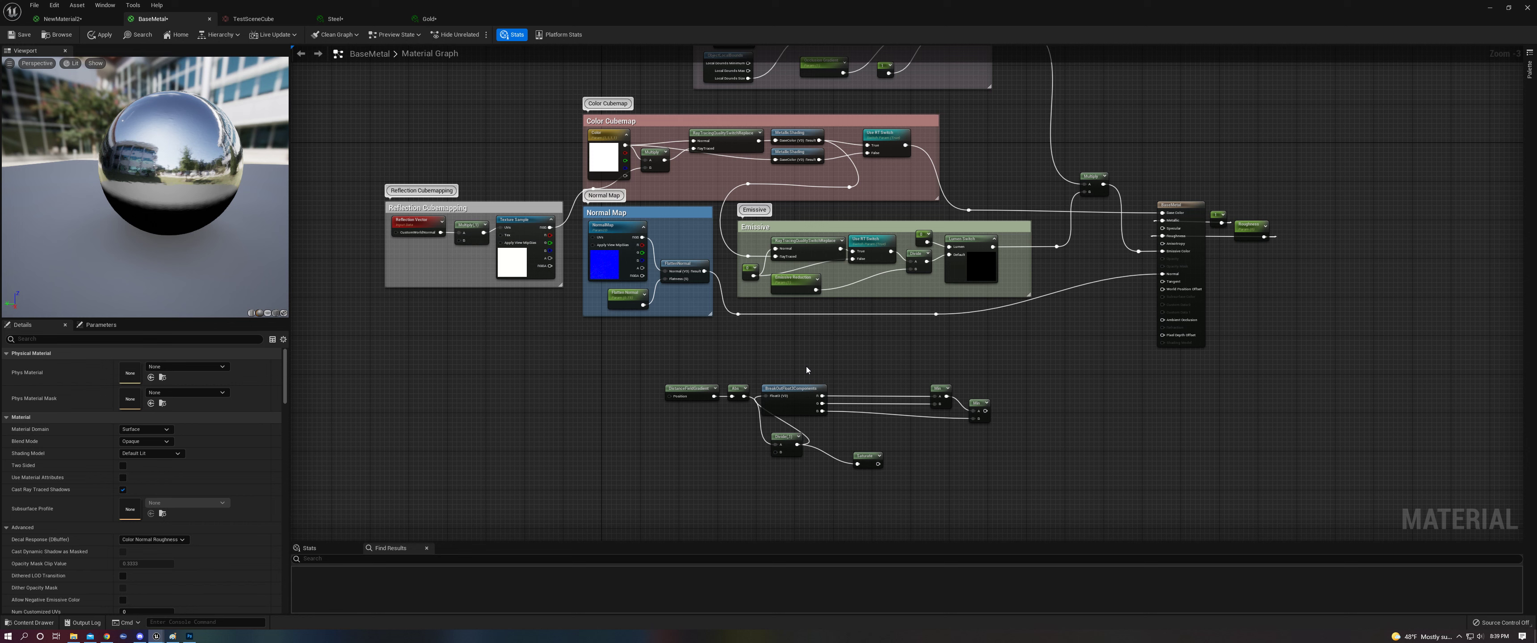